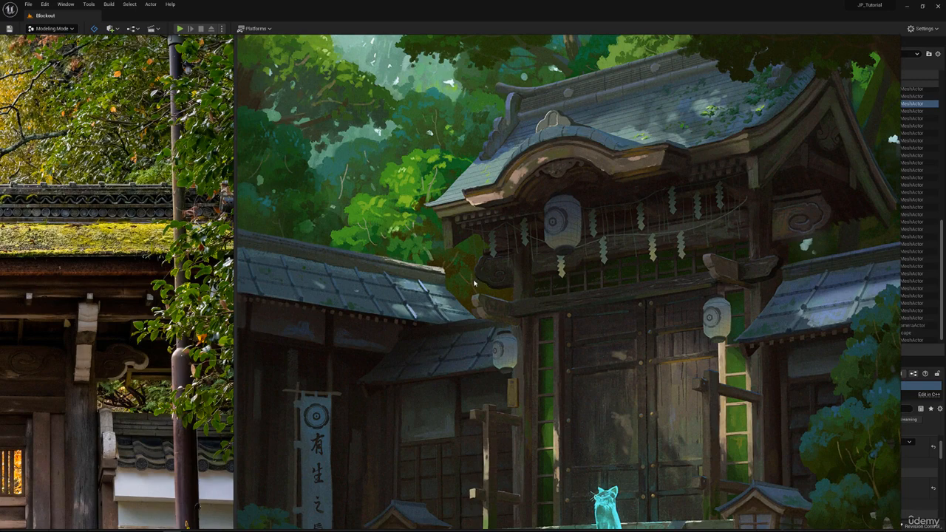
Examine the shrine gate reference images, especially the arched front gable, and compare them with the blockout's roof.
{"action": "scroll", "coordinate": [486, 341], "scroll_direction": "down", "scroll_amount": 3}
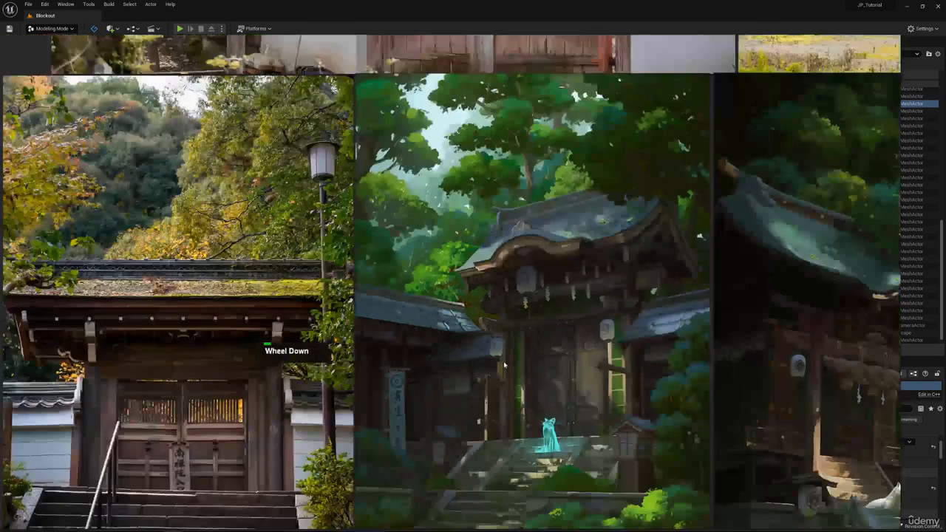
{"action": "middle_click_drag", "start_coordinate": [486, 341], "coordinate": [499, 286]}
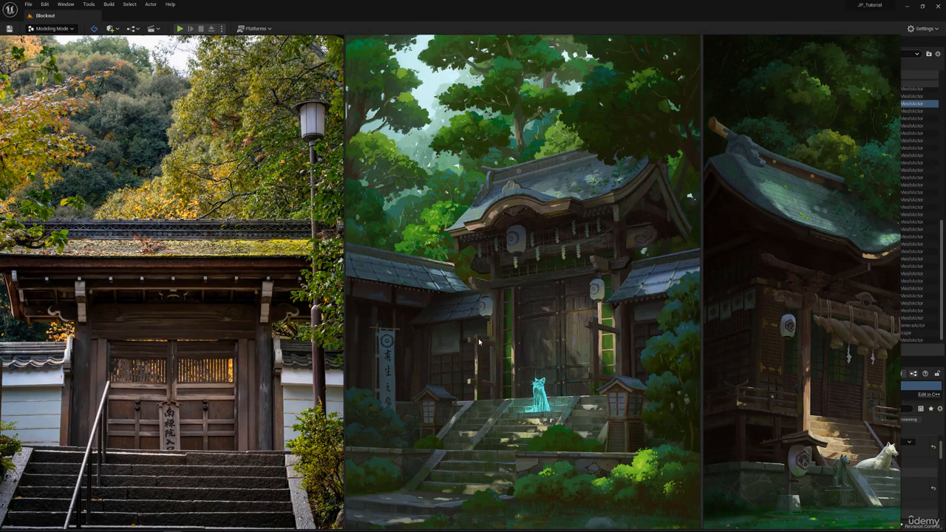
{"action": "right_click", "coordinate": [484, 359]}
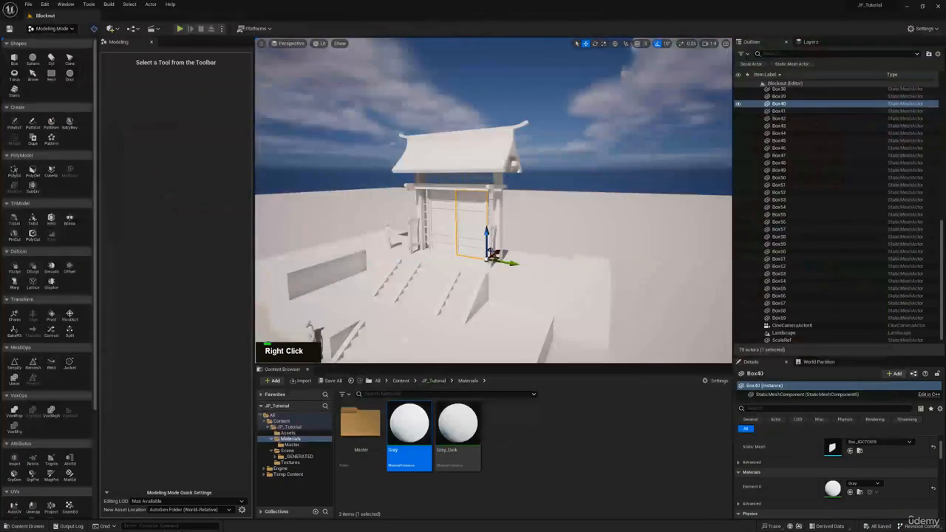
{"action": "key", "text": "w"}
{"action": "right_click_drag", "start_coordinate": [566, 170], "coordinate": [536, 173]}
{"action": "key", "text": "d"}
{"action": "key", "text": "e"}
{"action": "key", "text": "a"}
{"action": "scroll", "coordinate": [540, 177], "scroll_direction": "down", "scroll_amount": 3}
{"action": "key", "text": "w"}
{"action": "key", "text": "d"}
{"action": "right_click_drag", "start_coordinate": [945, 266], "coordinate": [729, 192]}
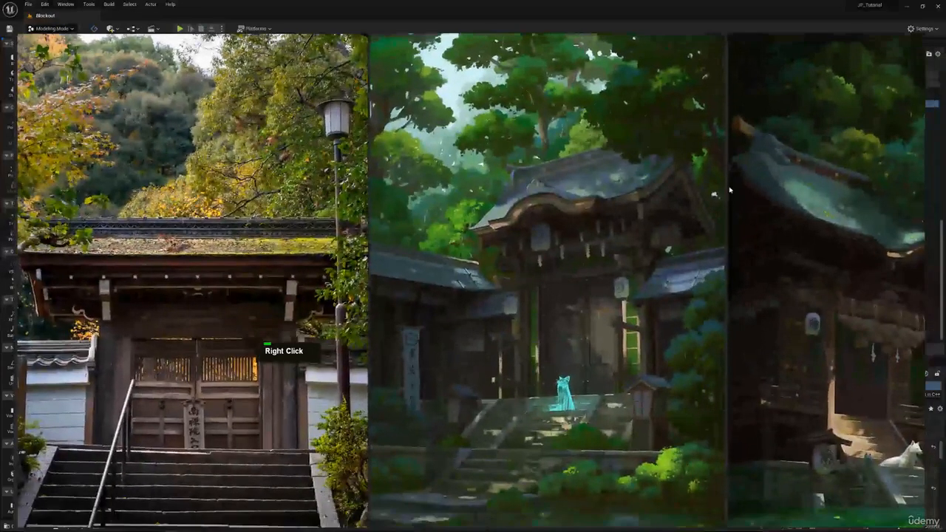
{"action": "scroll", "coordinate": [589, 194], "scroll_direction": "up", "scroll_amount": 5}
{"action": "right_click_drag", "start_coordinate": [492, 237], "coordinate": [550, 0]}
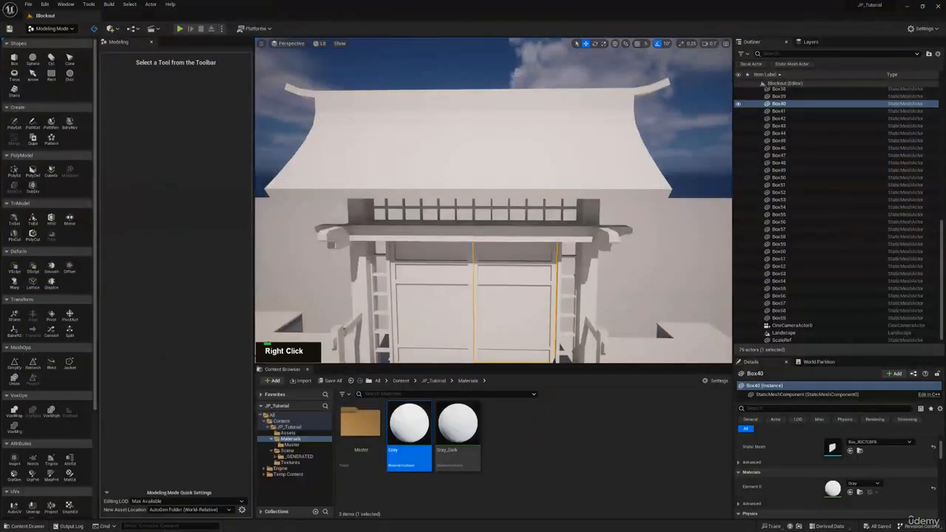
Create a 30 x 30 x 30 box on the middle of the roof's front edge with Align to Normal turned off.
{"action": "left_click", "coordinate": [14, 59]}
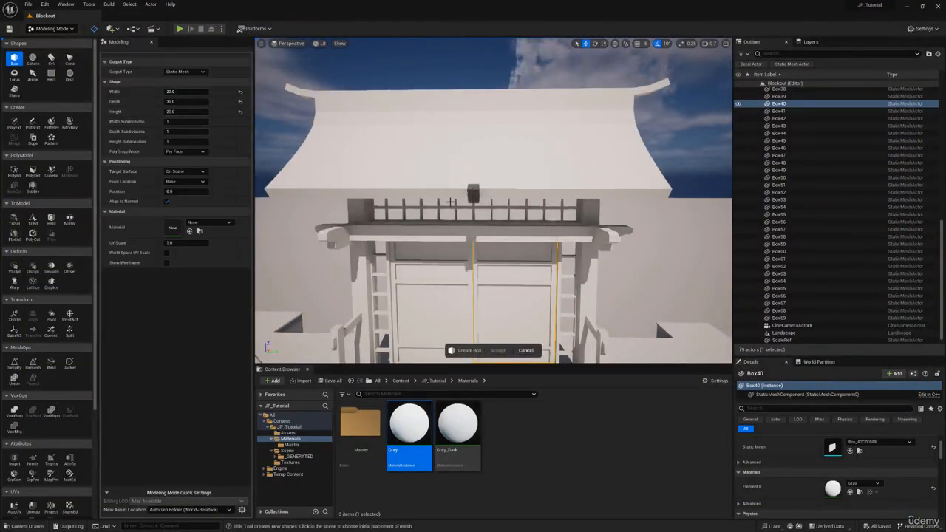
{"action": "left_click", "coordinate": [166, 201]}
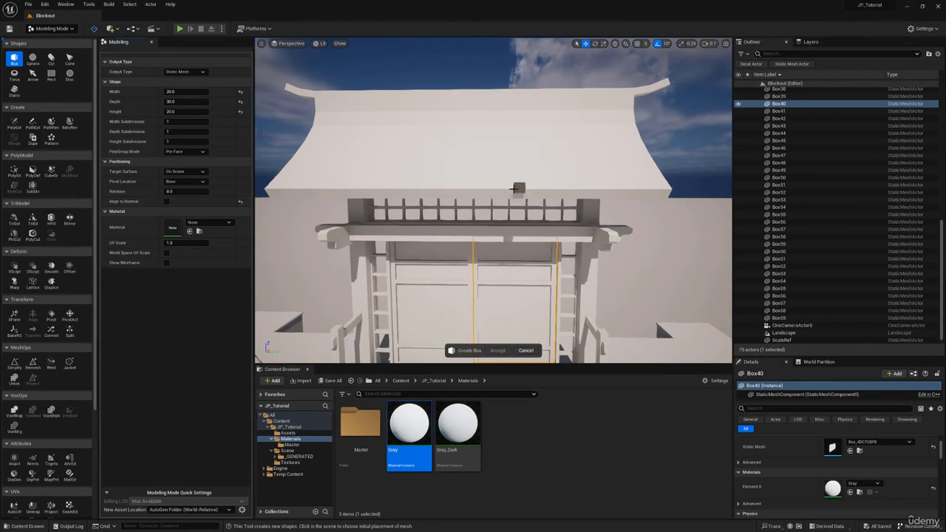
{"action": "left_click", "coordinate": [181, 93]}
{"action": "type", "text": "3"}
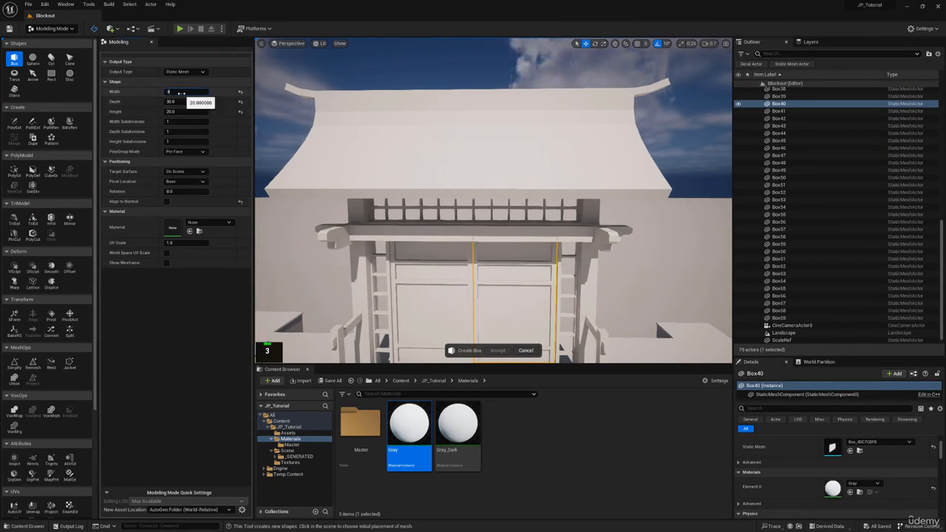
{"action": "type", "text": "0"}
{"action": "key", "text": "Tab"}
{"action": "key", "text": "Tab"}
{"action": "type", "text": "30"}
{"action": "key", "text": "Return"}
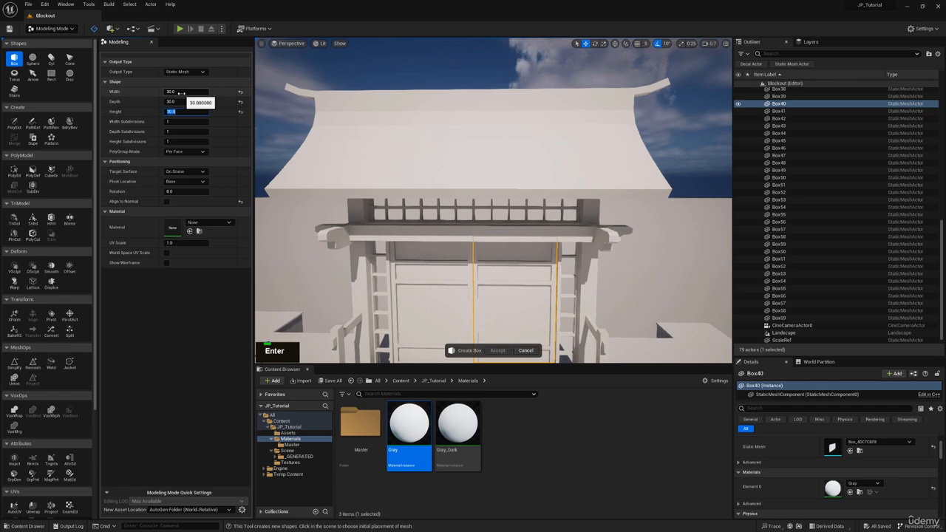
{"action": "left_click", "coordinate": [468, 187]}
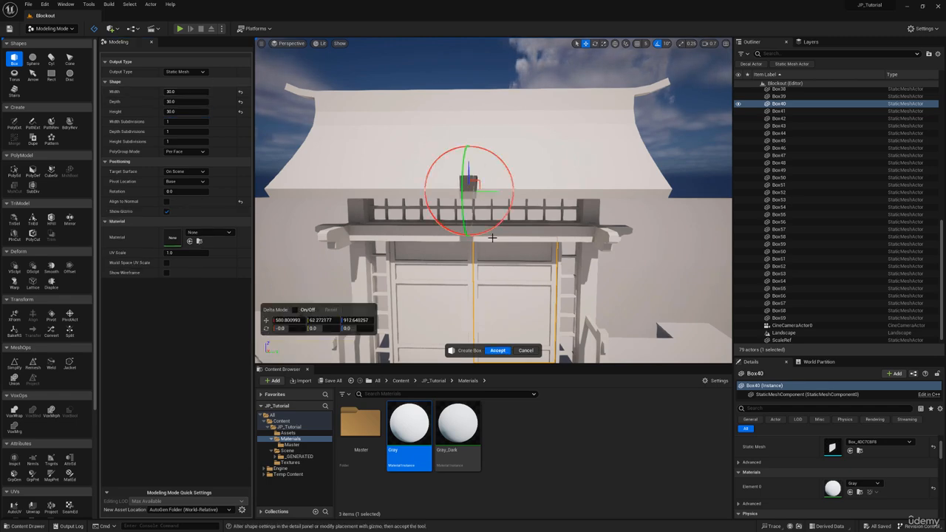
{"action": "left_click", "coordinate": [498, 350]}
Lower the box against the roof's front edge and stretch it sideways into a long beam above the lattice.
{"action": "key", "text": "d"}
{"action": "right_click_drag", "start_coordinate": [550, 186], "coordinate": [388, 141]}
{"action": "key", "text": "w"}
{"action": "scroll", "coordinate": [549, 185], "scroll_direction": "down", "scroll_amount": 1}
{"action": "scroll", "coordinate": [549, 185], "scroll_direction": "down", "scroll_amount": 1}
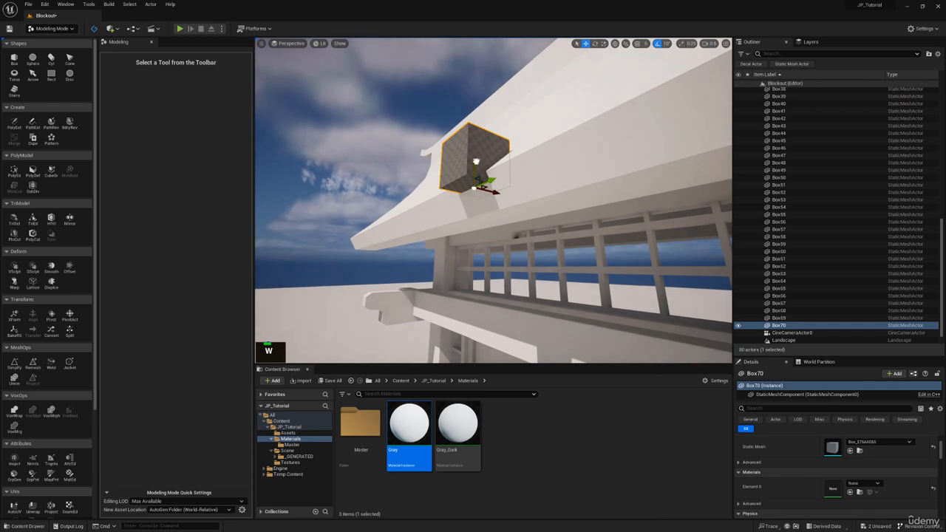
{"action": "left_click_drag", "start_coordinate": [476, 162], "coordinate": [474, 186]}
{"action": "right_click_drag", "start_coordinate": [473, 186], "coordinate": [562, 233]}
{"action": "scroll", "coordinate": [473, 186], "scroll_direction": "up", "scroll_amount": 1}
{"action": "key", "text": "s"}
{"action": "key", "text": "e"}
{"action": "scroll", "coordinate": [473, 187], "scroll_direction": "up", "scroll_amount": 1}
{"action": "key", "text": "s"}
{"action": "key", "text": "d"}
{"action": "key", "text": "r"}
{"action": "mouse_move", "coordinate": [499, 188]}
{"action": "left_mouse_down"}
{"action": "mouse_move", "coordinate": [569, 188]}
{"action": "mouse_move", "coordinate": [504, 189]}
{"action": "left_mouse_up"}
Adjust the beam's height by moving its top face slightly in PolyGroup Edit.
{"action": "key", "text": "w"}
{"action": "right_click_drag", "start_coordinate": [504, 189], "coordinate": [422, 182]}
{"action": "key", "text": "d"}
{"action": "left_click", "coordinate": [14, 171]}
{"action": "key", "text": "e"}
{"action": "key", "text": "w"}
{"action": "left_click", "coordinate": [372, 207]}
{"action": "key", "text": "a"}
{"action": "left_click_drag", "start_coordinate": [421, 182], "coordinate": [416, 179]}
{"action": "right_click_drag", "start_coordinate": [416, 179], "coordinate": [530, 177]}
{"action": "key", "text": "a"}
{"action": "key", "text": "d"}
{"action": "key", "text": "s"}
{"action": "key", "text": "q"}
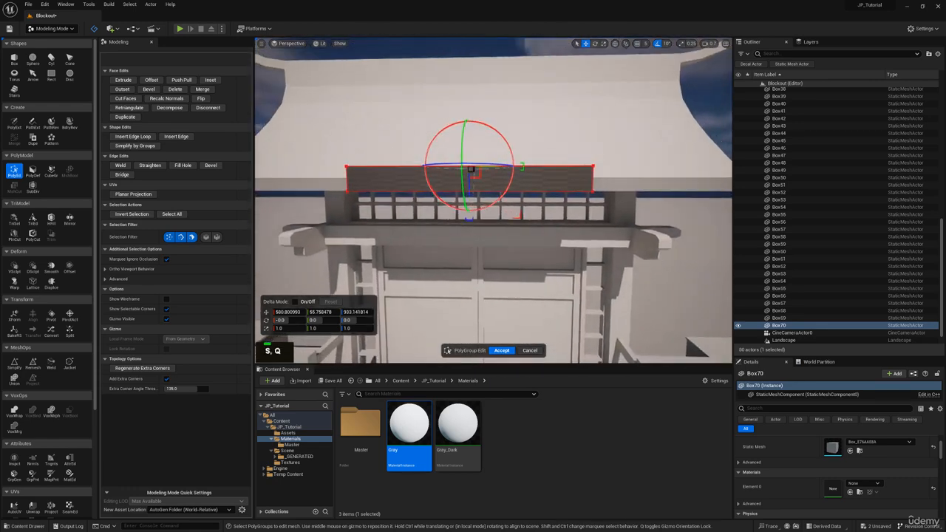
Insert two edge loops across the beam with the Even position mode, dividing its length into three sections.
{"action": "left_click", "coordinate": [135, 141]}
{"action": "left_click", "coordinate": [189, 111]}
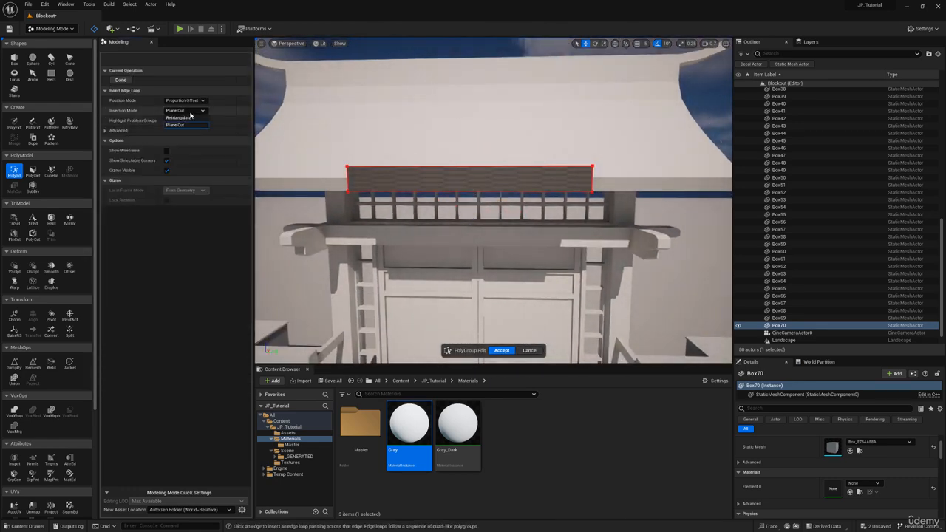
{"action": "left_click", "coordinate": [187, 102]}
{"action": "left_click", "coordinate": [170, 108]}
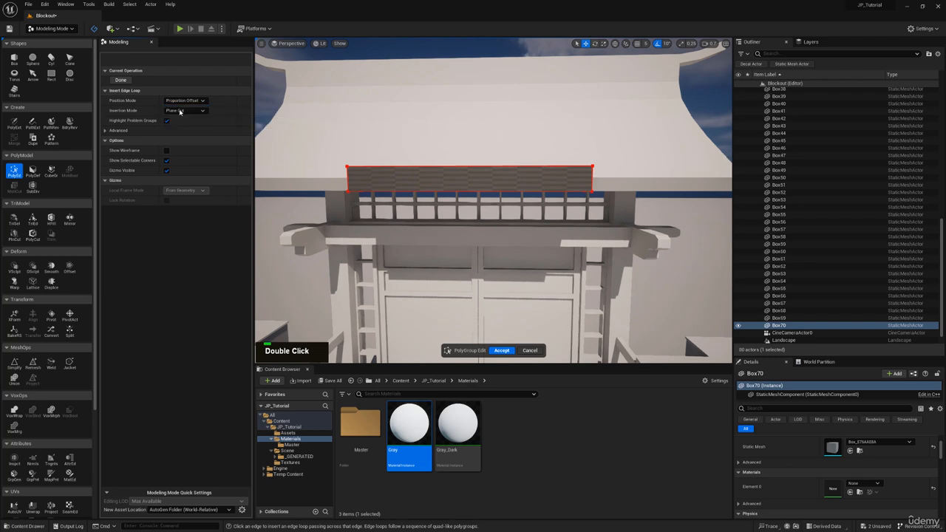
{"action": "type", "text": "3"}
{"action": "key", "text": "Return"}
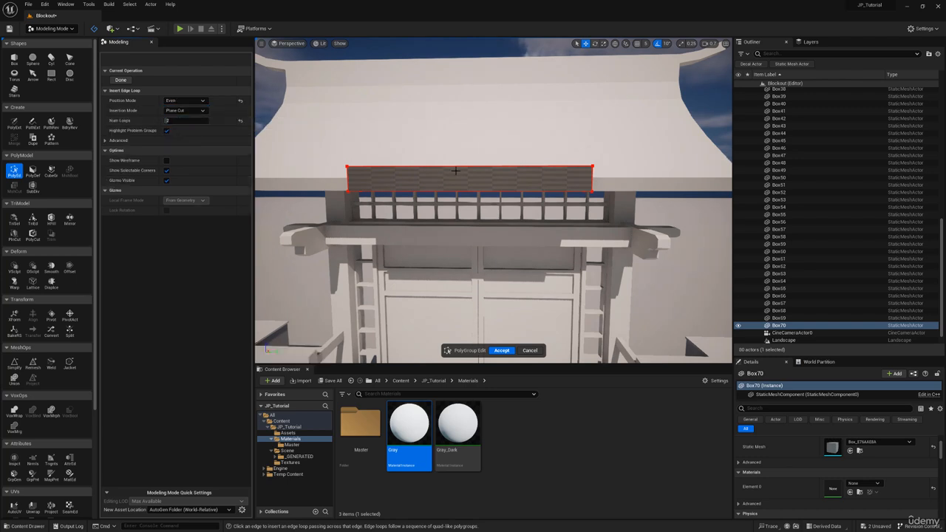
{"action": "left_click", "coordinate": [500, 350]}
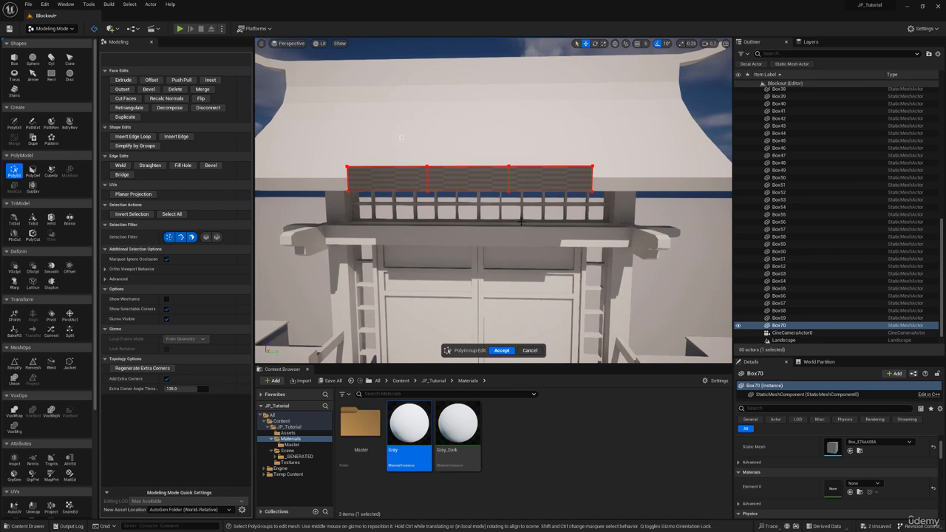
Widen the beam's middle section to about 1.93 times its length and insert four even edge loops within it.
{"action": "left_click", "coordinate": [470, 179]}
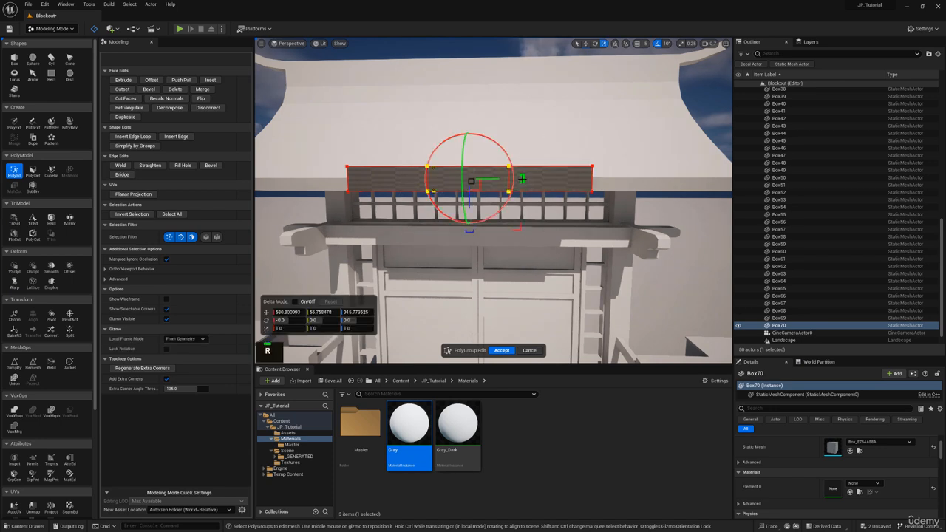
{"action": "left_click_drag", "start_coordinate": [523, 179], "coordinate": [554, 180]}
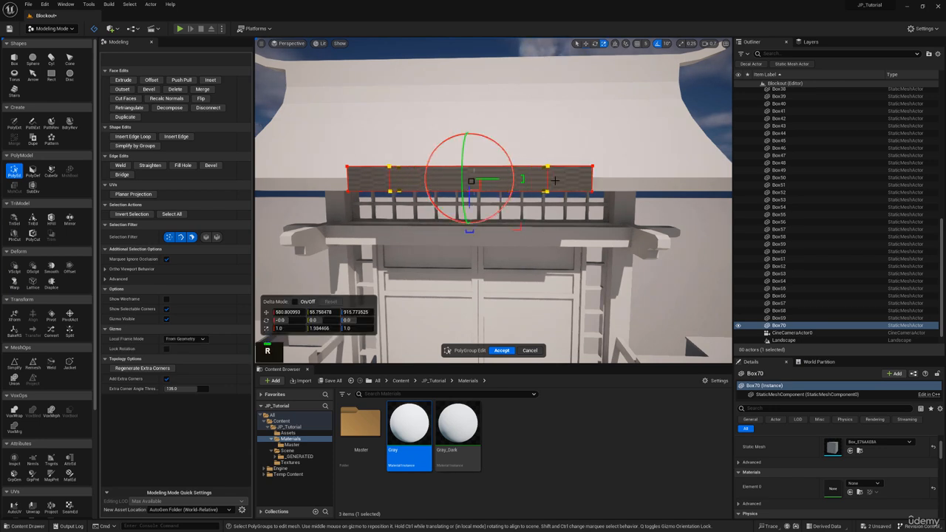
{"action": "left_click", "coordinate": [132, 137]}
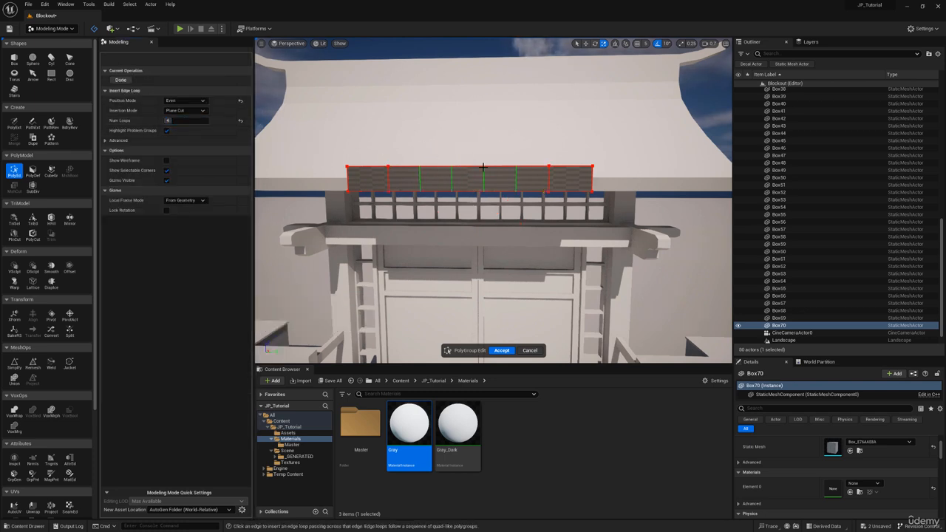
{"action": "left_click", "coordinate": [482, 167]}
{"action": "left_click", "coordinate": [124, 80]}
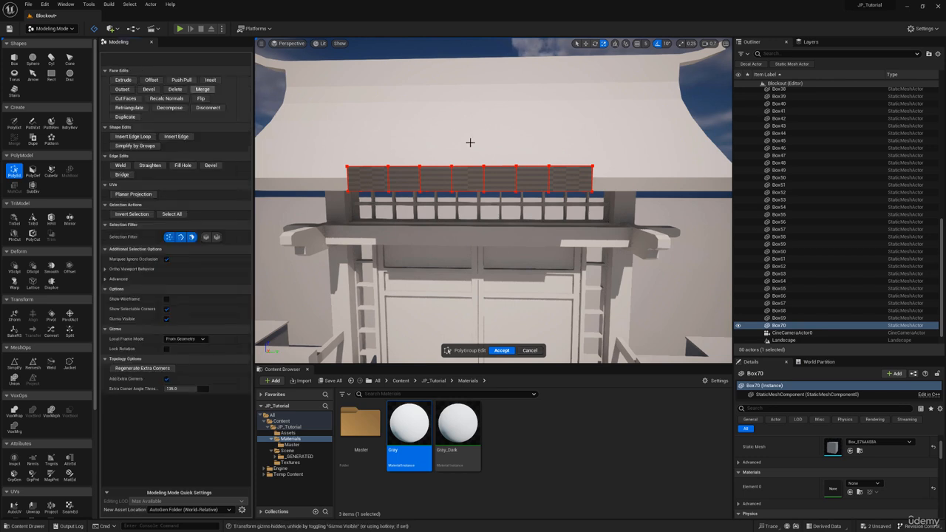
{"action": "left_click", "coordinate": [501, 350]}
Raise the beam's inner edge loops in successive groups towards the centre, bending the beam into a smooth arch.
{"action": "key", "text": "s"}
{"action": "right_click_drag", "start_coordinate": [482, 231], "coordinate": [486, 224]}
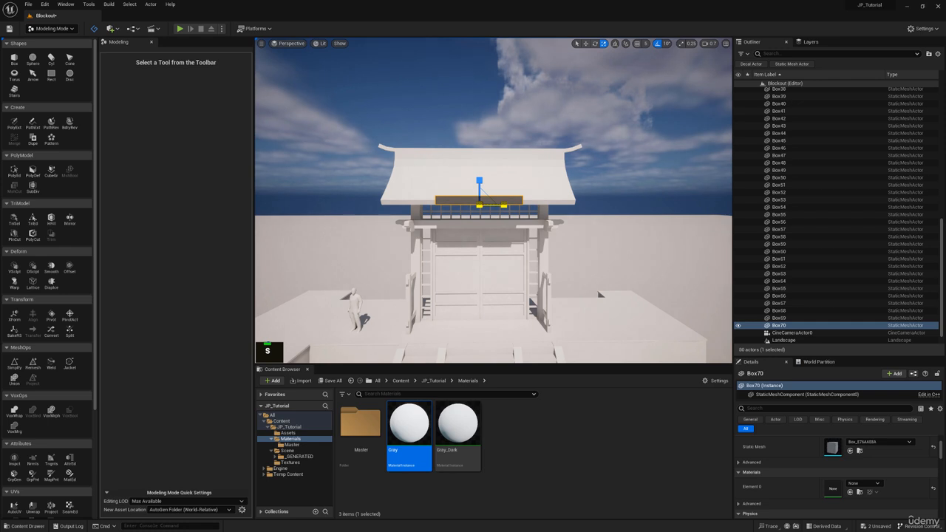
{"action": "key", "text": "w"}
{"action": "right_click_drag", "start_coordinate": [486, 224], "coordinate": [481, 222]}
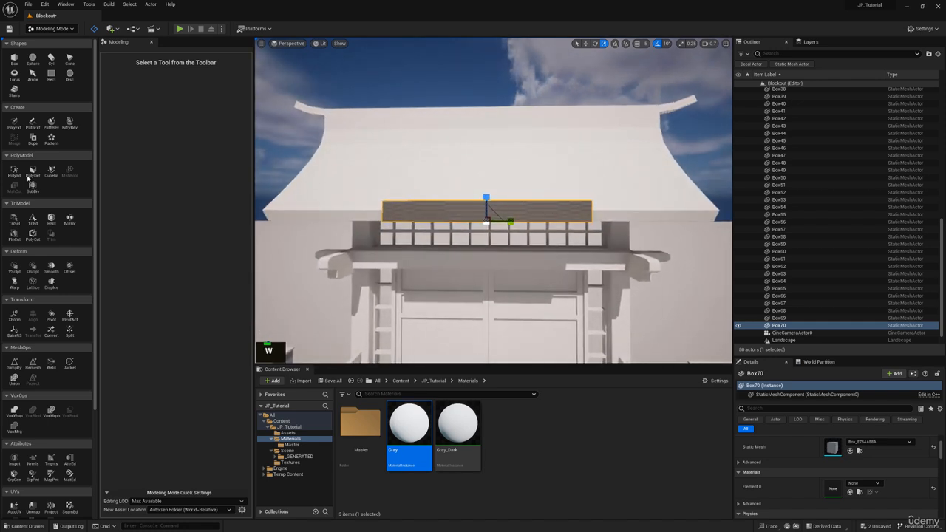
{"action": "left_click", "coordinate": [15, 172]}
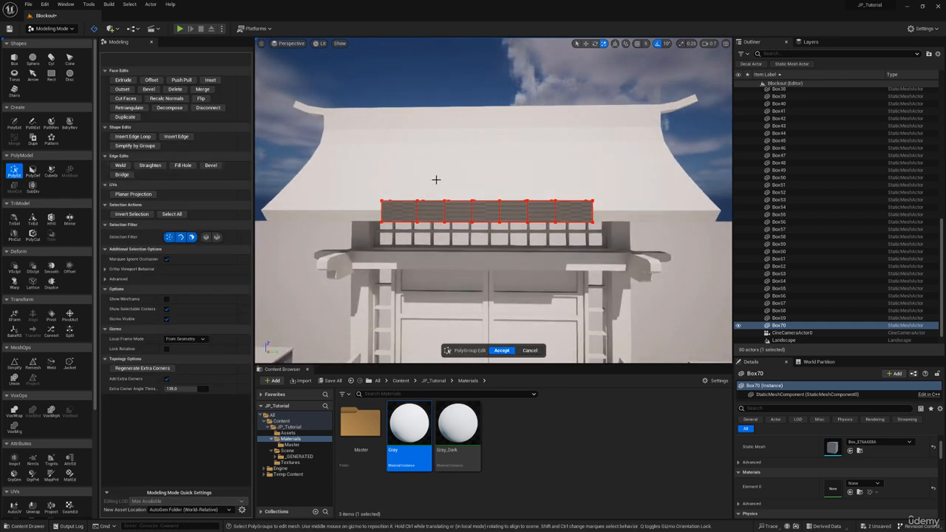
{"action": "left_click_drag", "start_coordinate": [436, 180], "coordinate": [537, 239]}
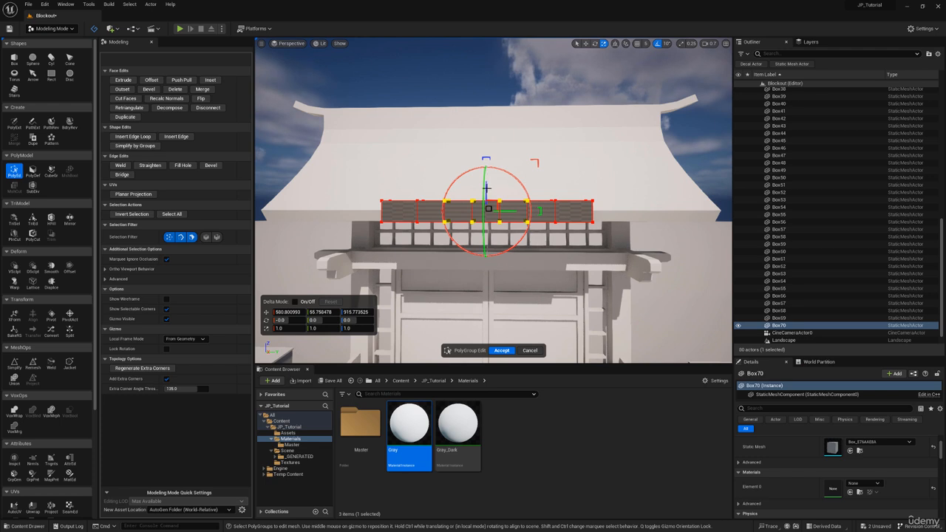
{"action": "left_click_drag", "start_coordinate": [486, 189], "coordinate": [487, 182]}
{"action": "left_click_drag", "start_coordinate": [454, 140], "coordinate": [510, 228]}
{"action": "left_click_drag", "start_coordinate": [487, 182], "coordinate": [487, 179]}
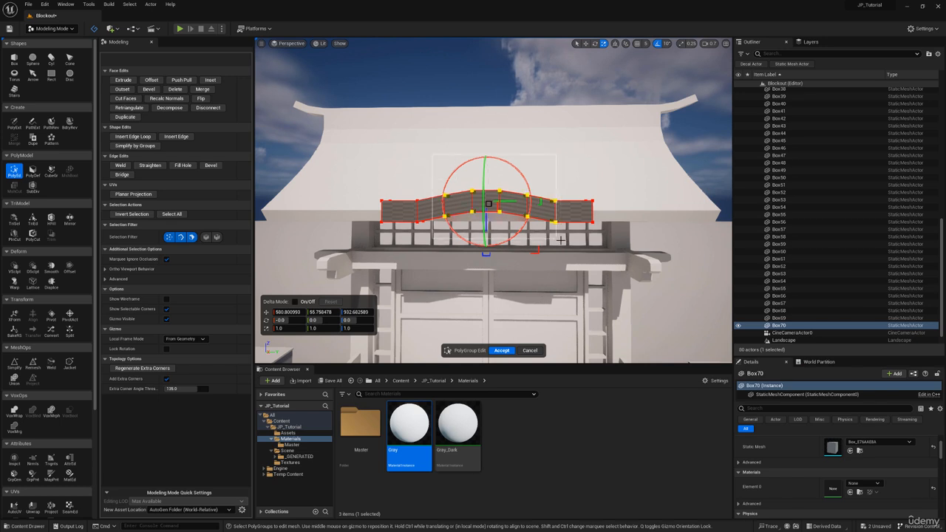
{"action": "left_click", "coordinate": [488, 204]}
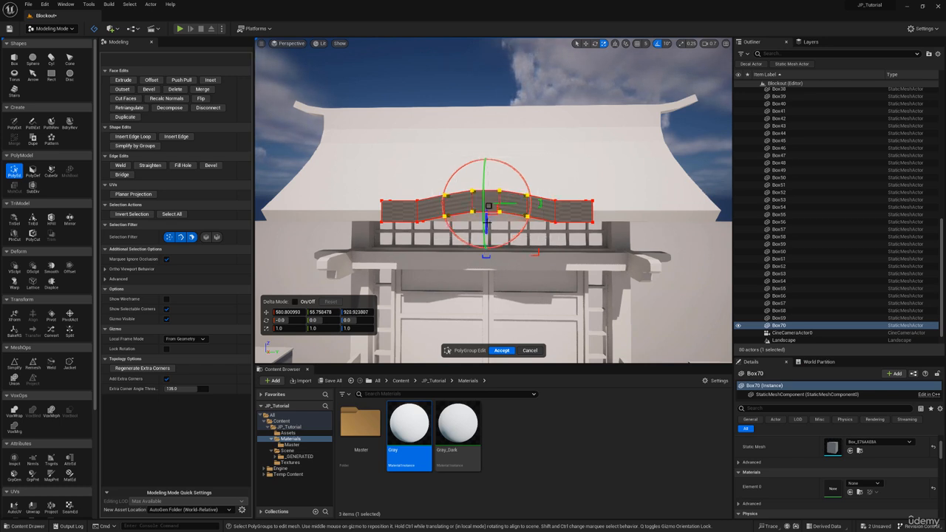
{"action": "left_click_drag", "start_coordinate": [488, 222], "coordinate": [487, 215]}
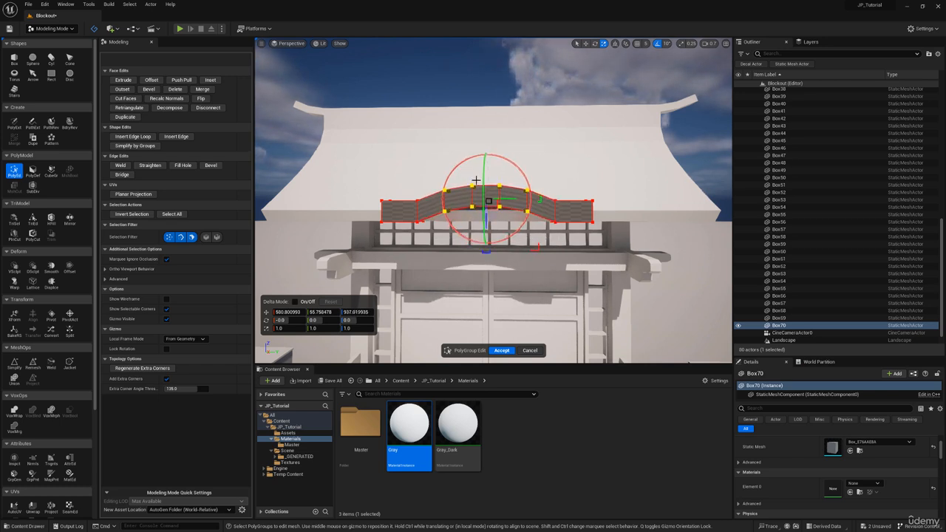
{"action": "left_click_drag", "start_coordinate": [464, 176], "coordinate": [488, 213]}
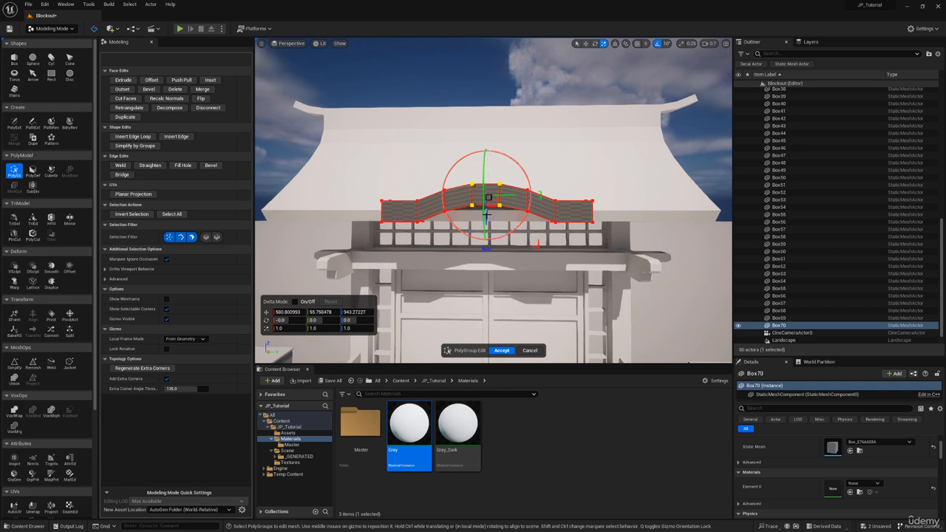
Select all the top faces along the arched beam and raise them to make the arch thicker.
{"action": "key", "text": "d"}
{"action": "right_click_drag", "start_coordinate": [486, 216], "coordinate": [483, 225]}
{"action": "key", "text": "e"}
{"action": "key", "text": "w"}
{"action": "left_click", "coordinate": [465, 224]}
{"action": "left_click", "coordinate": [426, 201], "text": "shift"}
{"action": "left_click", "coordinate": [400, 186], "text": "shift"}
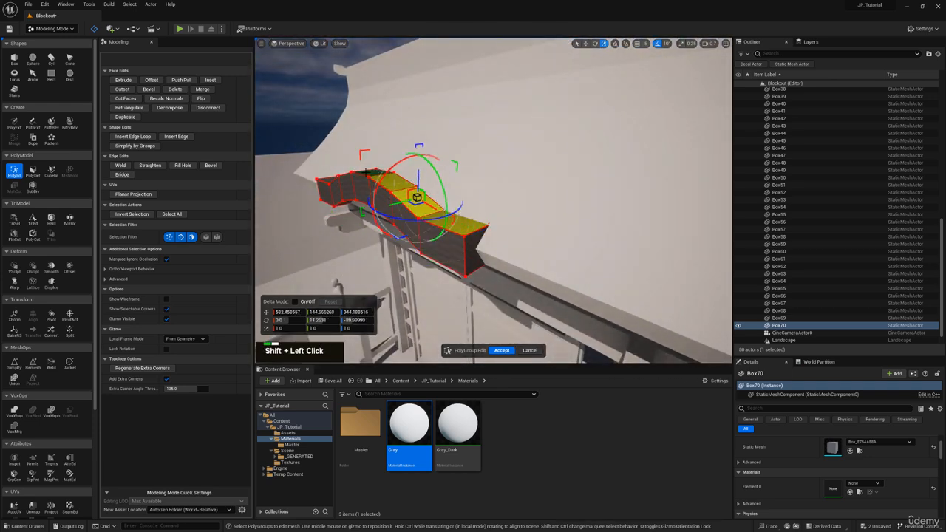
{"action": "left_click", "coordinate": [380, 177], "text": "shift"}
{"action": "key", "text": "a"}
{"action": "right_click_drag", "start_coordinate": [380, 177], "coordinate": [473, 182]}
{"action": "left_click", "coordinate": [511, 182], "text": "shift"}
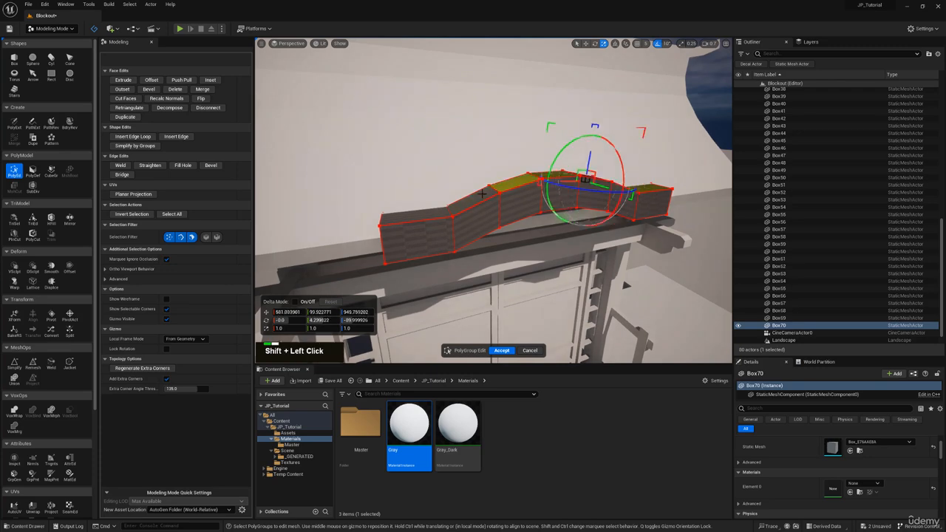
{"action": "left_click", "coordinate": [472, 198], "text": "shift"}
{"action": "left_click", "coordinate": [435, 209], "text": "shift"}
{"action": "left_click_drag", "start_coordinate": [555, 161], "coordinate": [555, 147]}
Move the arch's rear vertices backward into the roof slope and accept the mesh edit.
{"action": "key", "text": "d"}
{"action": "right_click_drag", "start_coordinate": [555, 148], "coordinate": [436, 142]}
{"action": "key", "text": "s"}
{"action": "key", "text": "q"}
{"action": "key", "text": "d"}
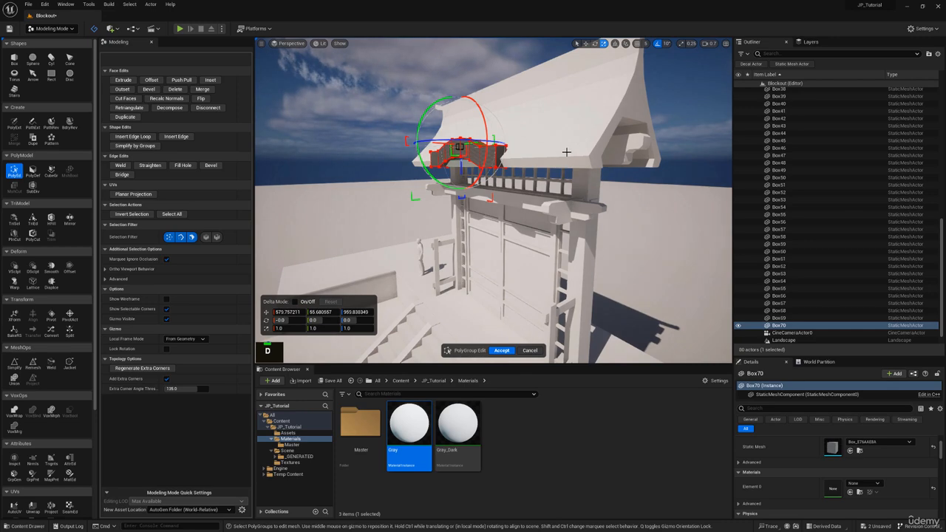
{"action": "right_click_drag", "start_coordinate": [479, 142], "coordinate": [436, 174]}
{"action": "key", "text": "w"}
{"action": "key", "text": "s"}
{"action": "left_click_drag", "start_coordinate": [545, 114], "coordinate": [479, 291]}
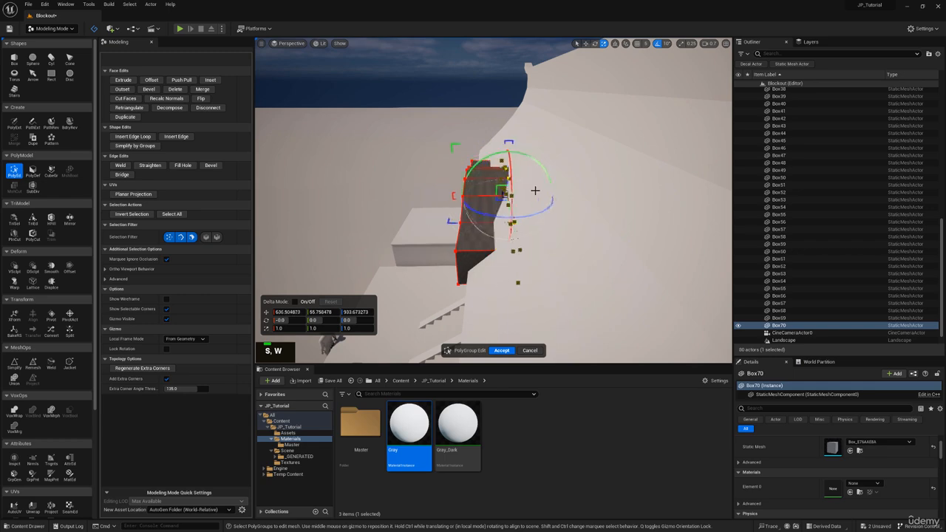
{"action": "left_click_drag", "start_coordinate": [535, 191], "coordinate": [540, 191]}
{"action": "left_click", "coordinate": [502, 350]}
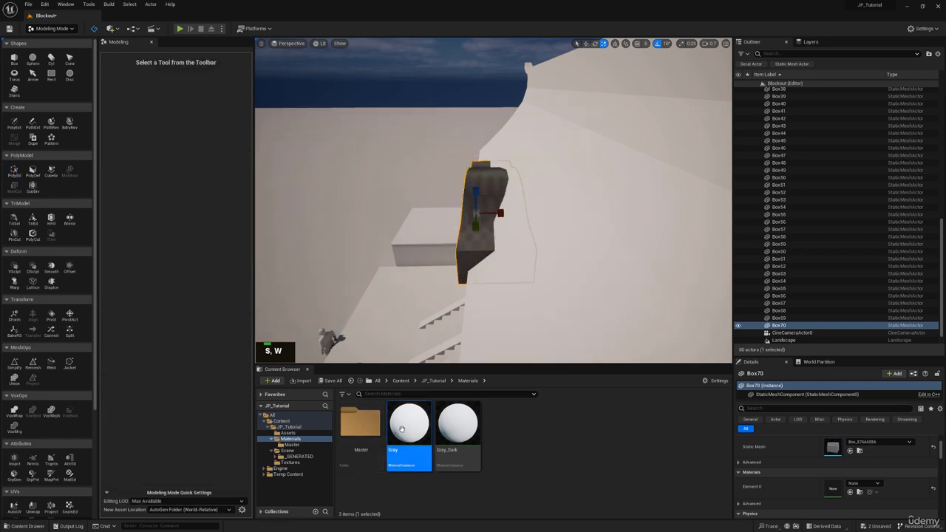
Apply the Gray material to the arched beam and check it from the front of the gate.
{"action": "left_click_drag", "start_coordinate": [409, 427], "coordinate": [527, 218]}
{"action": "key", "text": "s"}
{"action": "key", "text": "q"}
{"action": "right_click_drag", "start_coordinate": [527, 219], "coordinate": [627, 175]}
{"action": "key", "text": "a"}
{"action": "key", "text": "w"}
{"action": "right_click_drag", "start_coordinate": [476, 178], "coordinate": [549, 153]}
{"action": "key", "text": "w"}
{"action": "key", "text": "a"}
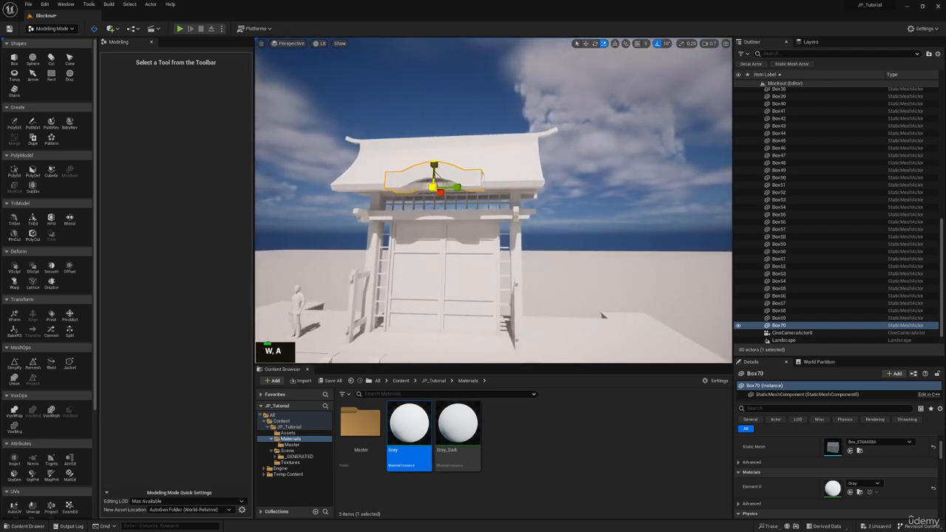
Undo the last scaling of the arched beam.
{"action": "key", "text": "ctrl+z"}
{"action": "key", "text": "w"}
{"action": "mouse_move", "coordinate": [465, 165]}
{"action": "right_mouse_down"}
{"action": "mouse_move", "coordinate": [449, 167]}
{"action": "mouse_move", "coordinate": [457, 179]}
{"action": "right_mouse_up"}
Edit the arched beam's polygroups and slightly lower the matching pair of crosswise underside edges at the arch's upper bends.
{"action": "key", "text": "e"}
{"action": "left_click", "coordinate": [16, 172]}
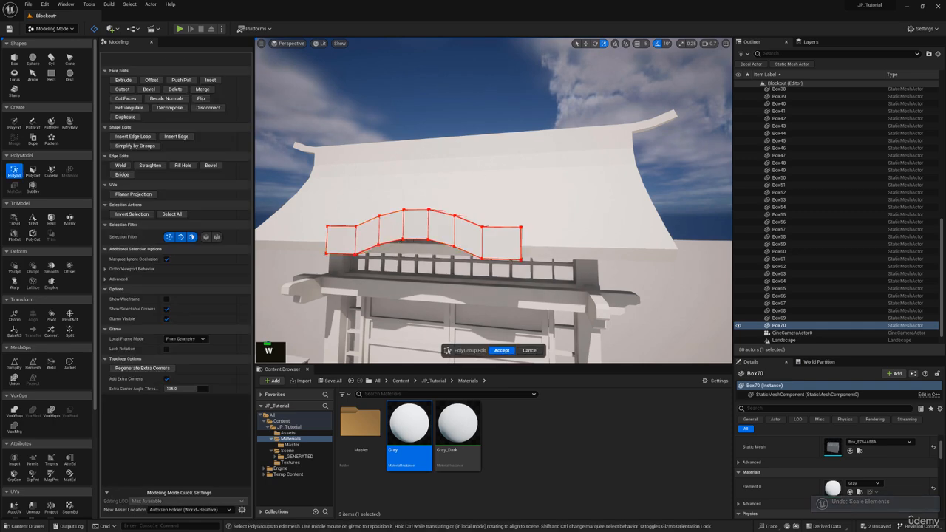
{"action": "key", "text": "w"}
{"action": "key", "text": "e"}
{"action": "right_click_drag", "start_coordinate": [511, 243], "coordinate": [491, 187]}
{"action": "left_click", "coordinate": [515, 307]}
{"action": "key", "text": "s"}
{"action": "left_click", "coordinate": [391, 269], "text": "shift"}
{"action": "key", "text": "s"}
{"action": "key", "text": "q"}
{"action": "left_click_drag", "start_coordinate": [486, 202], "coordinate": [485, 209]}
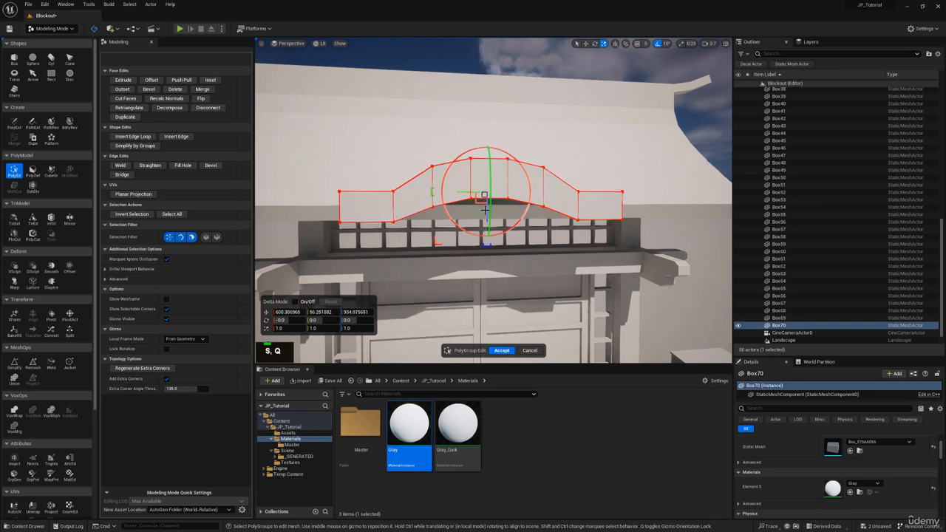
Slightly lower the matching pair of crosswise top edges at the arch's upper bends and accept the mesh edit.
{"action": "right_click_drag", "start_coordinate": [439, 184], "coordinate": [498, 172]}
{"action": "key", "text": "e"}
{"action": "left_click", "coordinate": [547, 213]}
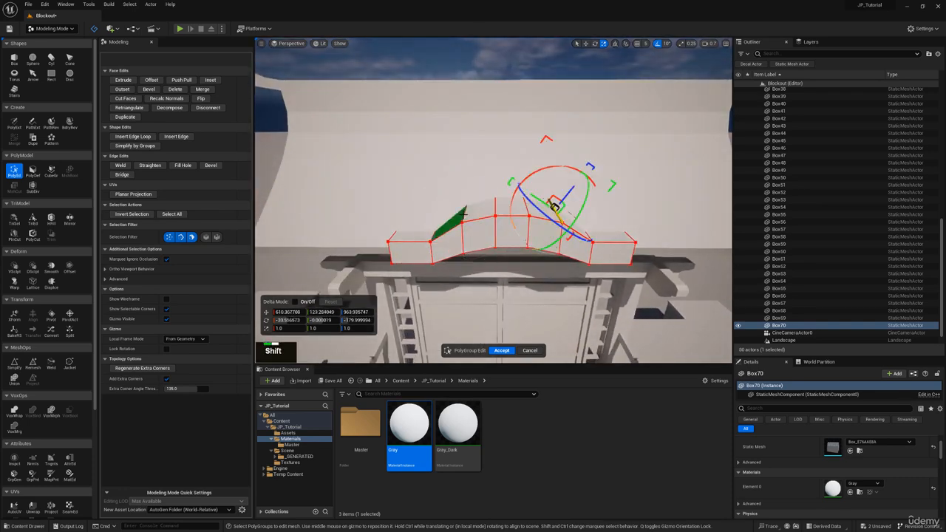
{"action": "left_click", "coordinate": [490, 198], "text": "shift"}
{"action": "right_click_drag", "start_coordinate": [490, 196], "coordinate": [483, 187]}
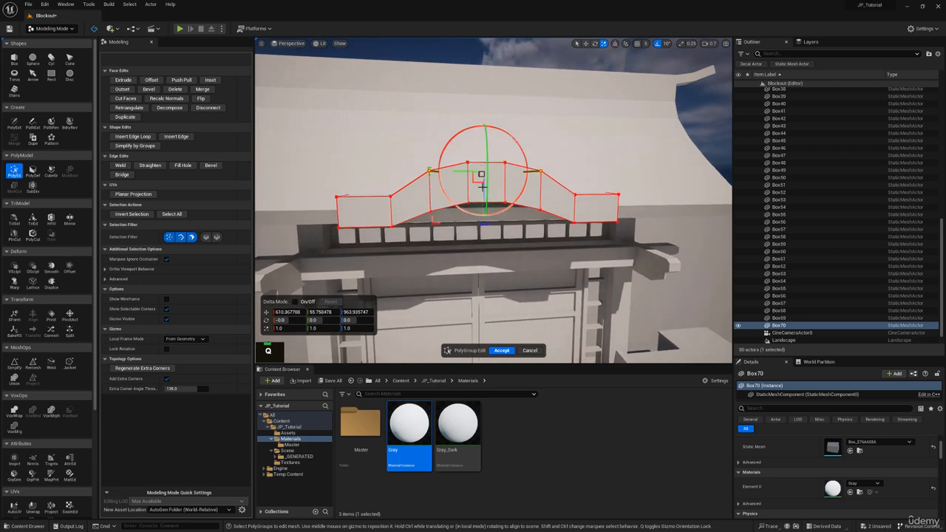
{"action": "left_click_drag", "start_coordinate": [482, 192], "coordinate": [482, 194]}
{"action": "key", "text": "s"}
{"action": "right_click_drag", "start_coordinate": [482, 193], "coordinate": [476, 221]}
{"action": "key", "text": "w"}
{"action": "key", "text": "q"}
{"action": "left_click", "coordinate": [509, 355]}
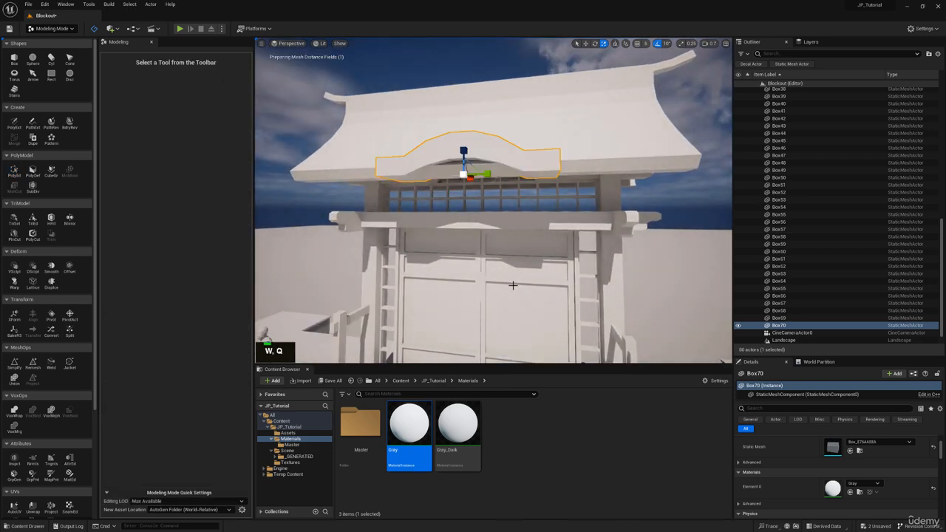
Insert five edge loops running down the roof slope behind the arch, using Proportion Offset position mode and Plane Cut insertion.
{"action": "left_click", "coordinate": [574, 130]}
{"action": "right_click_drag", "start_coordinate": [575, 130], "coordinate": [573, 122]}
{"action": "key", "text": "w"}
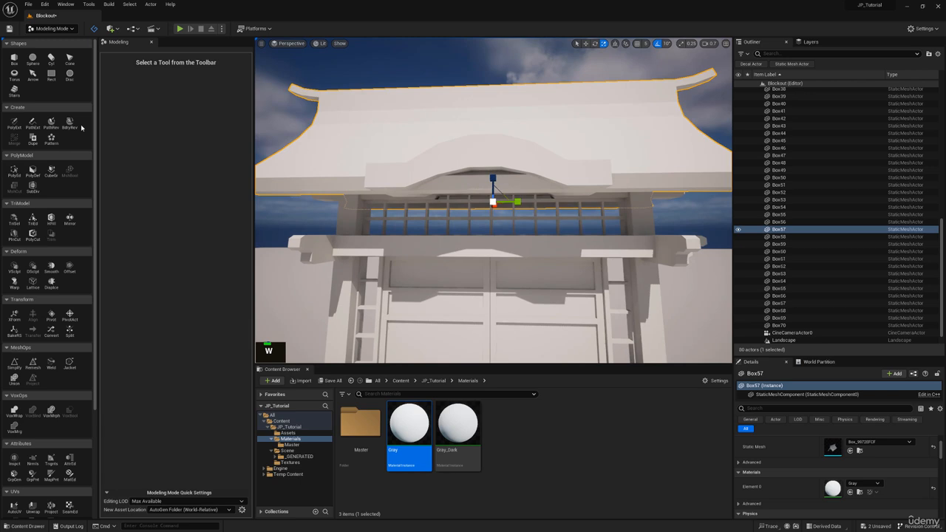
{"action": "left_click", "coordinate": [14, 171]}
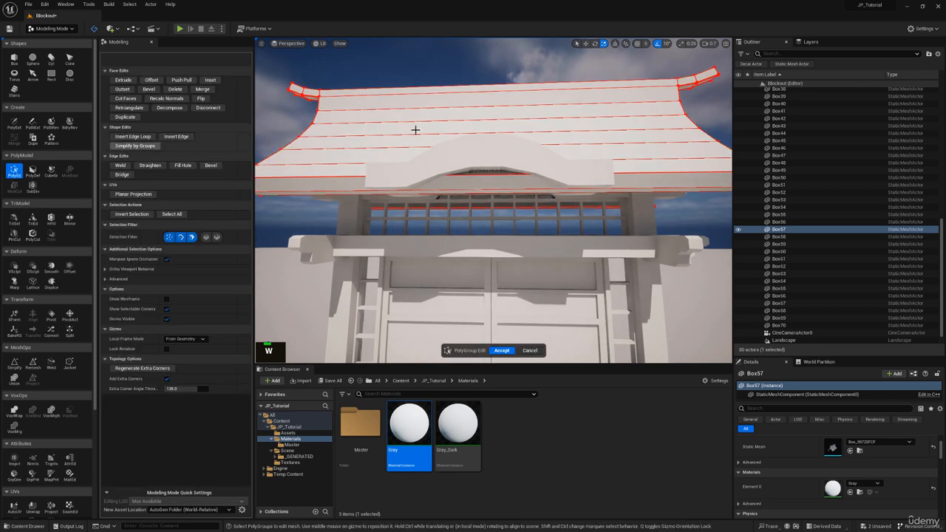
{"action": "left_click", "coordinate": [140, 137]}
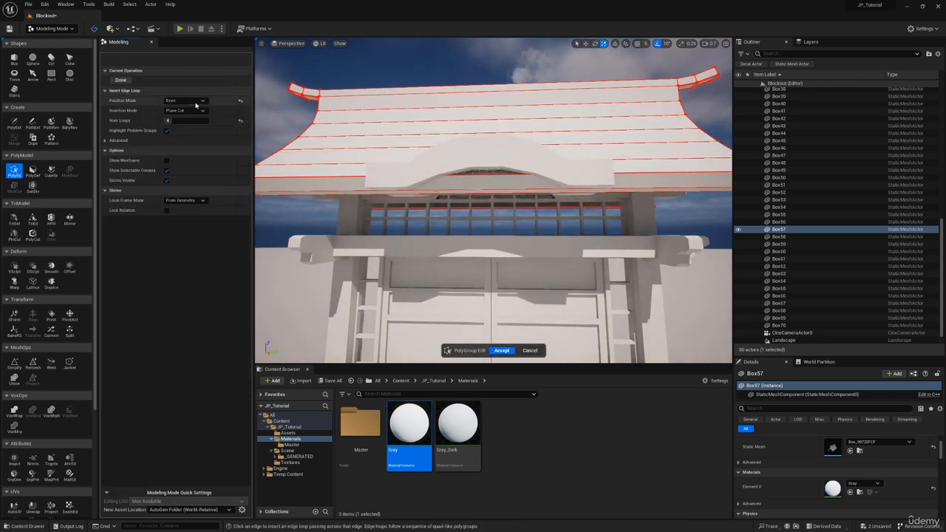
{"action": "left_click", "coordinate": [184, 100]}
{"action": "left_click", "coordinate": [181, 111]}
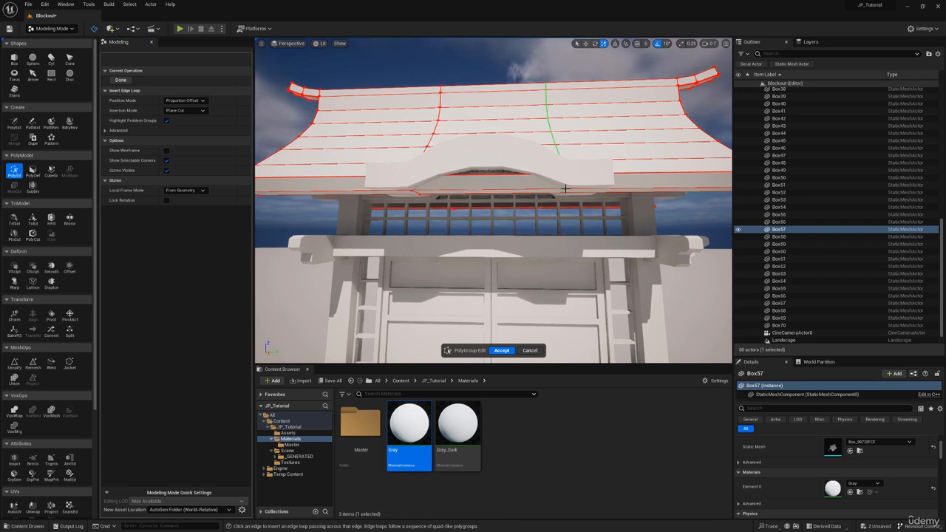
{"action": "right_click_drag", "start_coordinate": [565, 188], "coordinate": [473, 187]}
{"action": "key", "text": "w"}
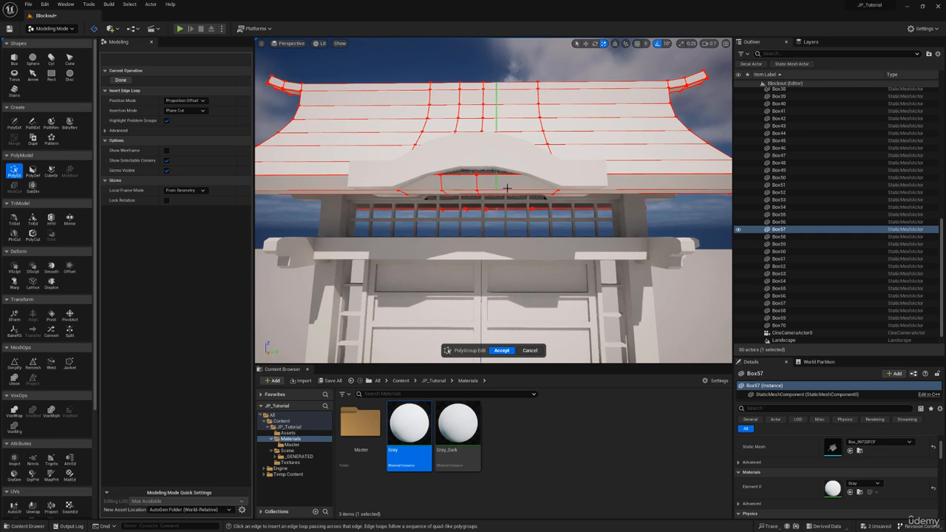
{"action": "left_click", "coordinate": [121, 79]}
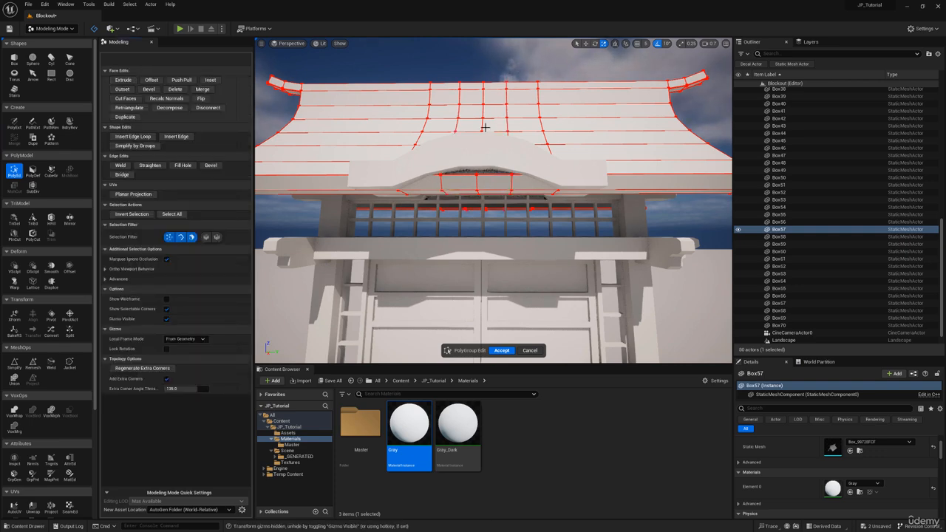
Select the central front and rear underside faces of the roof eave beneath the arch.
{"action": "key", "text": "w"}
{"action": "key", "text": "d"}
{"action": "right_click_drag", "start_coordinate": [481, 123], "coordinate": [484, 127]}
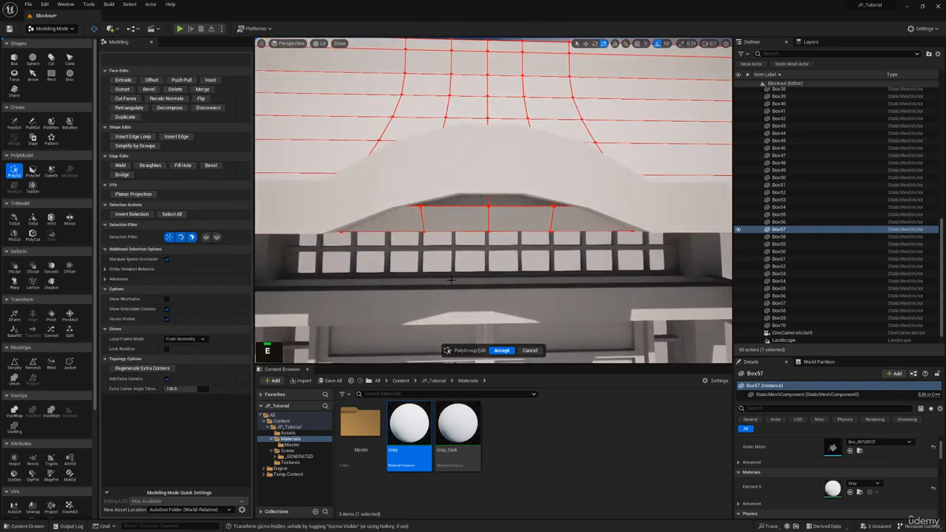
{"action": "left_click_drag", "start_coordinate": [455, 282], "coordinate": [403, 193]}
{"action": "right_click_drag", "start_coordinate": [403, 193], "coordinate": [403, 190]}
{"action": "right_click_drag", "start_coordinate": [460, 174], "coordinate": [460, 174]}
{"action": "key", "text": "q"}
{"action": "key", "text": "e"}
{"action": "left_click", "coordinate": [491, 176]}
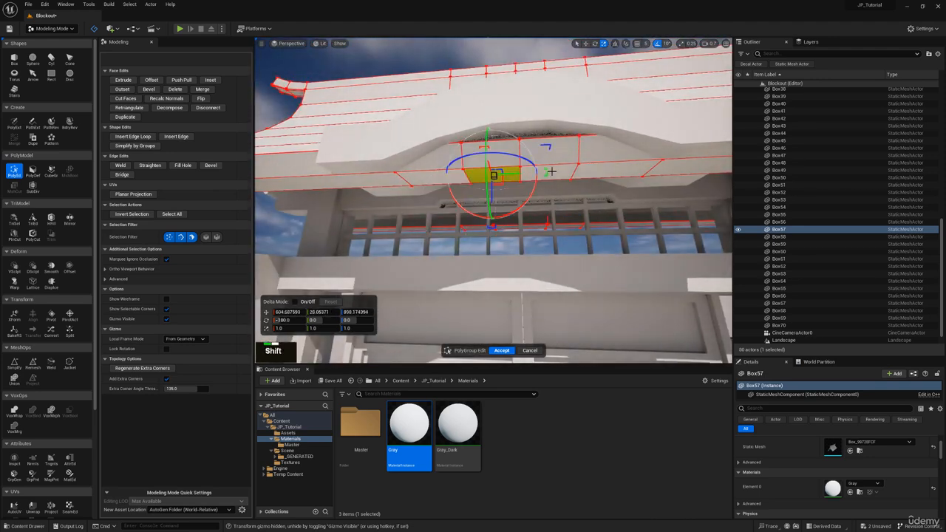
{"action": "left_click", "coordinate": [552, 172], "text": "shift"}
{"action": "key", "text": "w"}
{"action": "right_click_drag", "start_coordinate": [549, 152], "coordinate": [547, 150]}
{"action": "left_click", "coordinate": [541, 89], "text": "shift"}
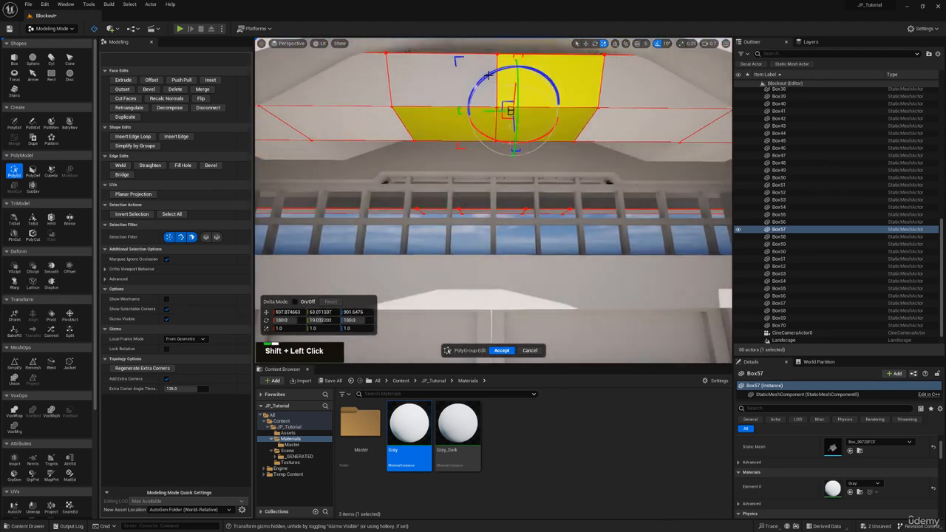
Try raising the eave's two central front underside faces into the arch, and undo the edit.
{"action": "key", "text": "s"}
{"action": "right_click_drag", "start_coordinate": [453, 129], "coordinate": [452, 131]}
{"action": "key", "text": "e"}
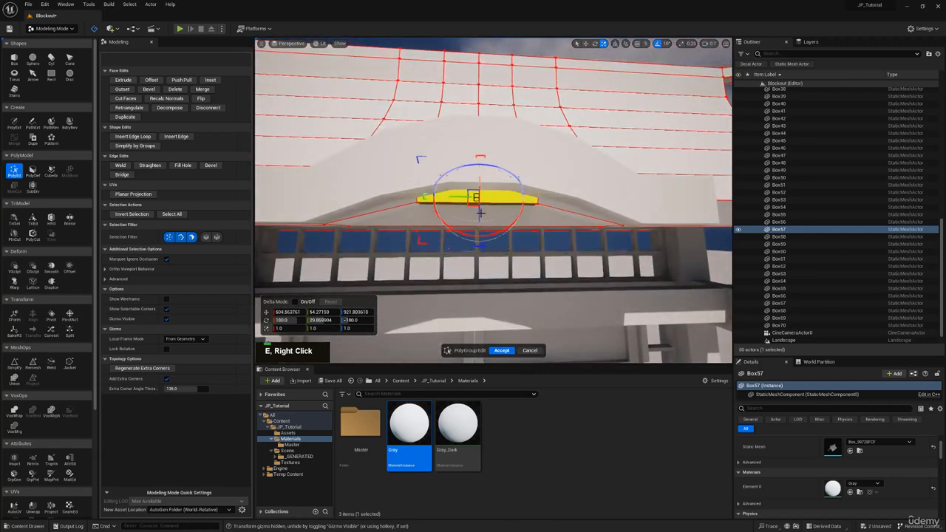
{"action": "right_click_drag", "start_coordinate": [497, 202], "coordinate": [496, 186]}
{"action": "key", "text": "d"}
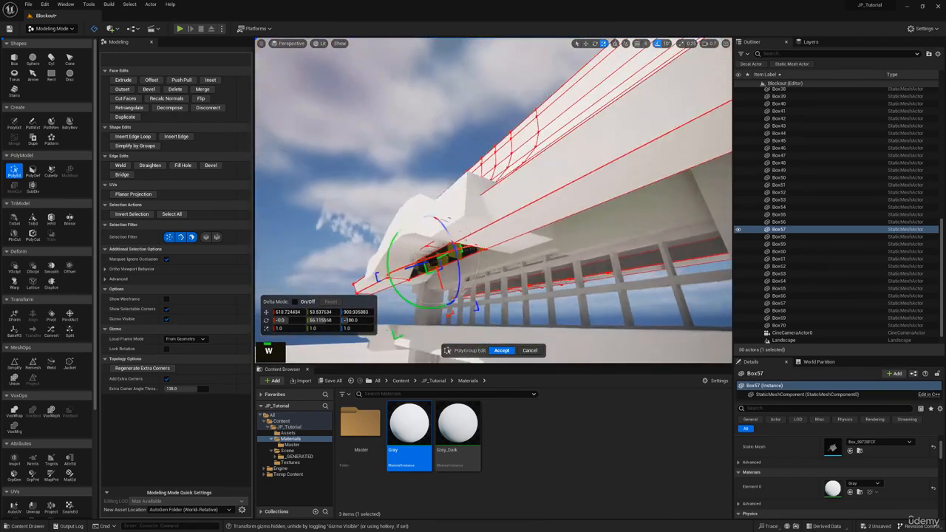
{"action": "key", "text": "ctrl+z"}
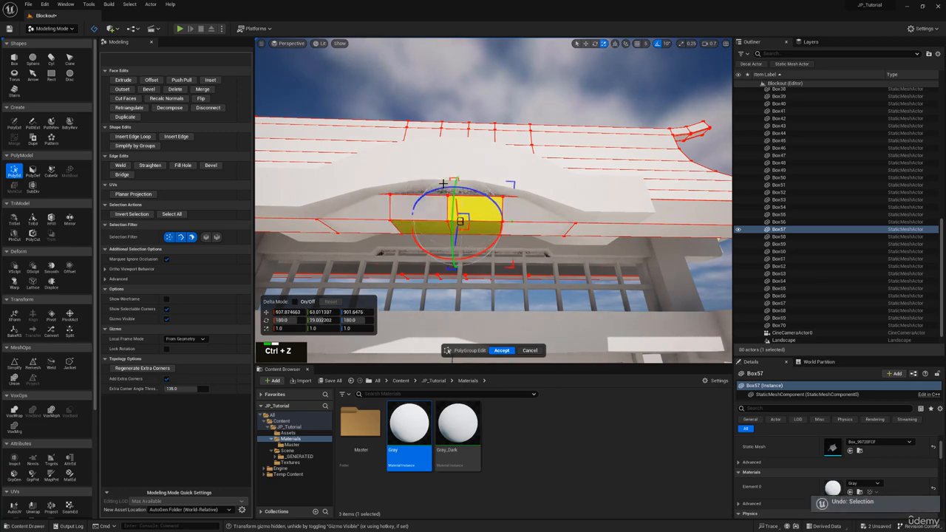
Raise the two central inner underside faces of the roof eave into the arch opening and accept the mesh edit.
{"action": "right_click_drag", "start_coordinate": [518, 244], "coordinate": [473, 244]}
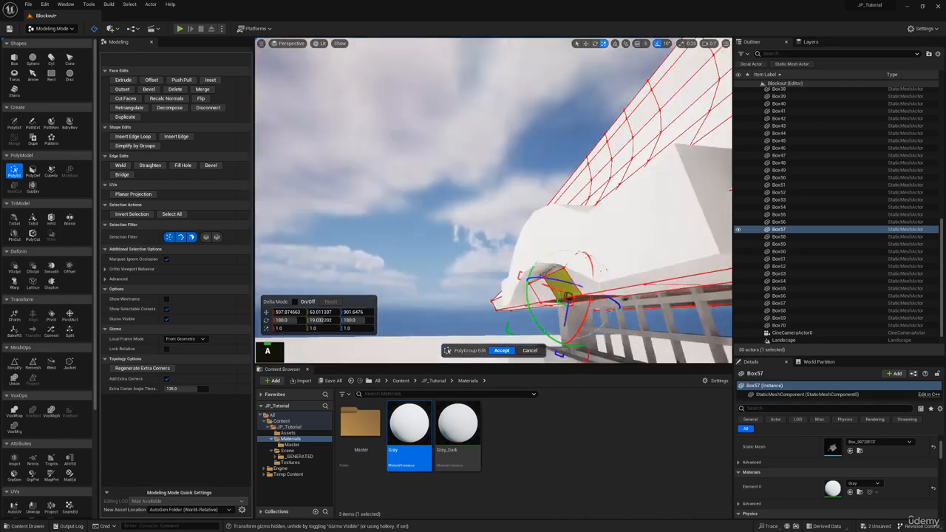
{"action": "right_click_drag", "start_coordinate": [367, 174], "coordinate": [368, 170]}
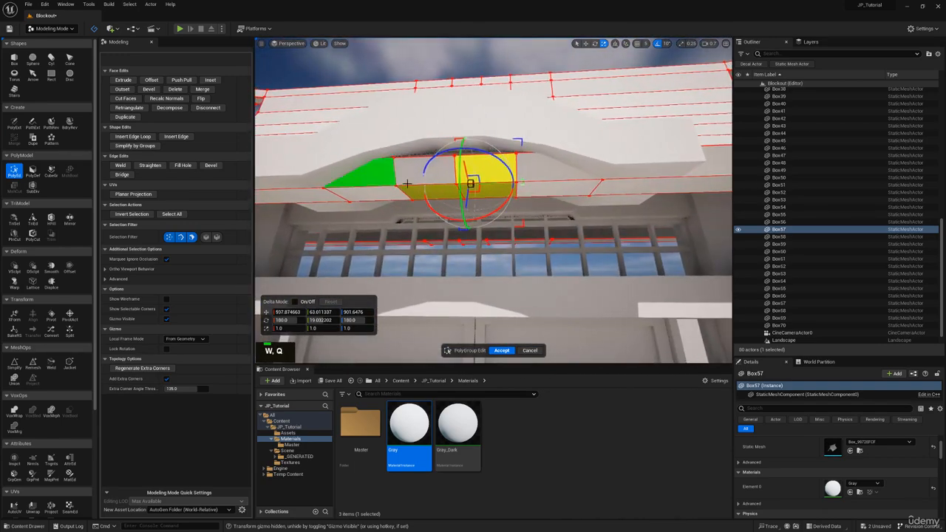
{"action": "left_click", "coordinate": [424, 172]}
{"action": "left_click", "coordinate": [504, 167], "text": "shift"}
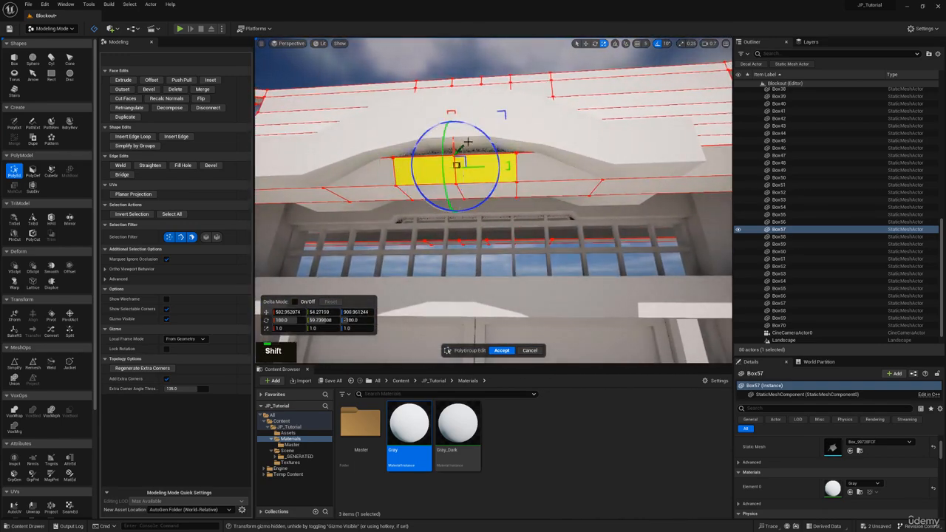
{"action": "key", "text": "e"}
{"action": "right_click_drag", "start_coordinate": [468, 141], "coordinate": [471, 174]}
{"action": "key", "text": "s"}
{"action": "key", "text": "d"}
{"action": "left_click_drag", "start_coordinate": [454, 195], "coordinate": [452, 170]}
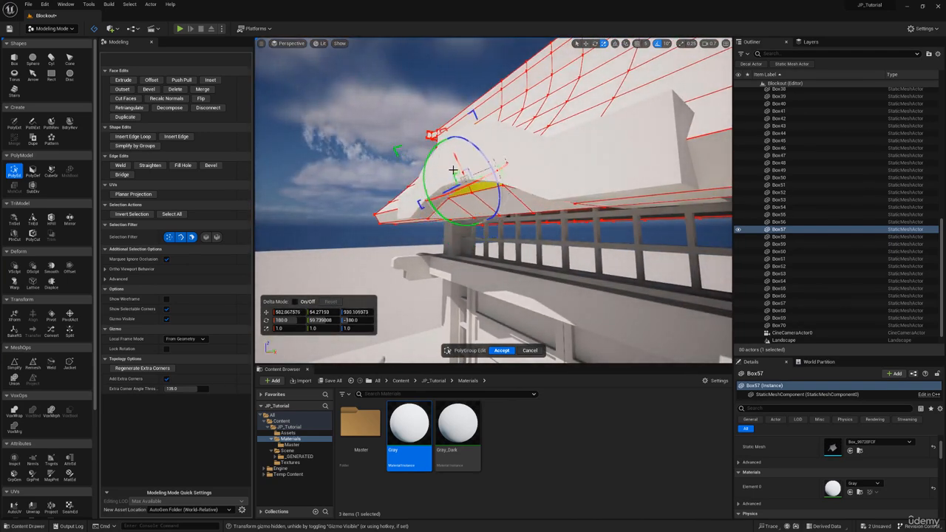
{"action": "left_click", "coordinate": [508, 351]}
Check the gate with its arched roof gable through CineCameraActor0 and return to the free perspective view.
{"action": "key", "text": "s"}
{"action": "right_click_drag", "start_coordinate": [459, 192], "coordinate": [424, 108]}
{"action": "scroll", "coordinate": [400, 111], "scroll_direction": "up", "scroll_amount": 2}
{"action": "key", "text": "e"}
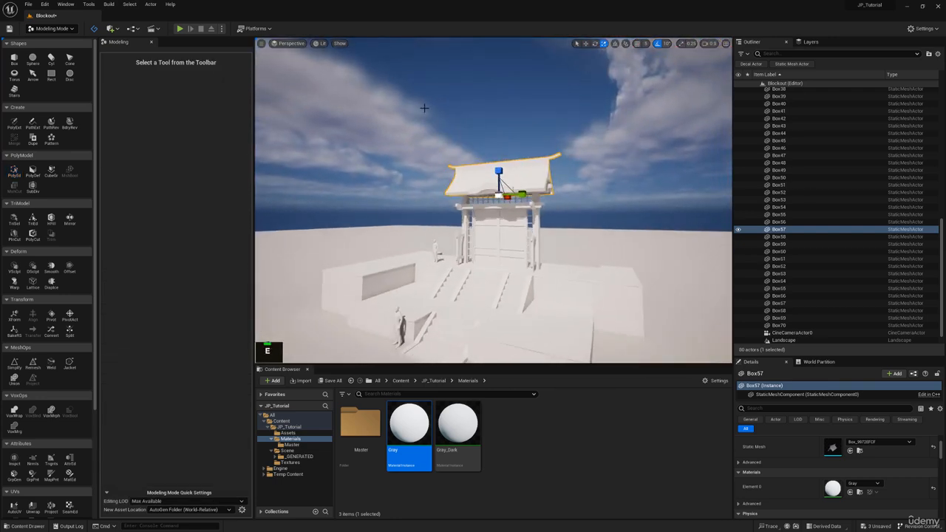
{"action": "left_click", "coordinate": [290, 43]}
{"action": "left_click", "coordinate": [305, 130]}
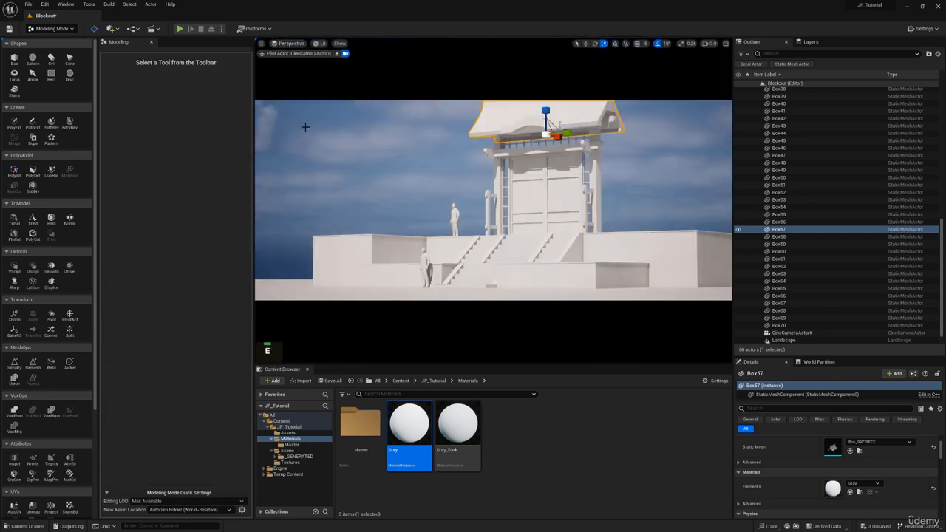
{"action": "left_click", "coordinate": [474, 156]}
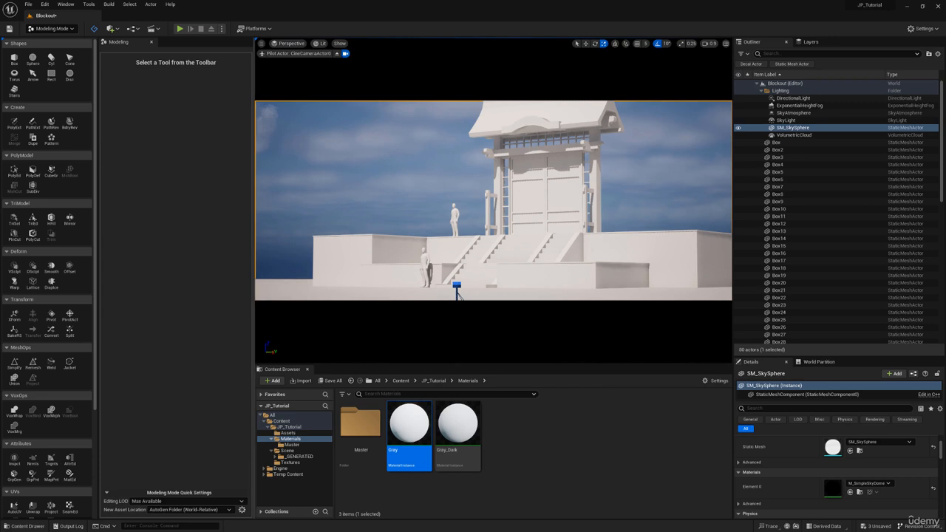
{"action": "left_click", "coordinate": [338, 53]}
Switch the editor from Modeling mode to Selection mode.
{"action": "left_click", "coordinate": [46, 31]}
{"action": "left_click", "coordinate": [57, 39]}
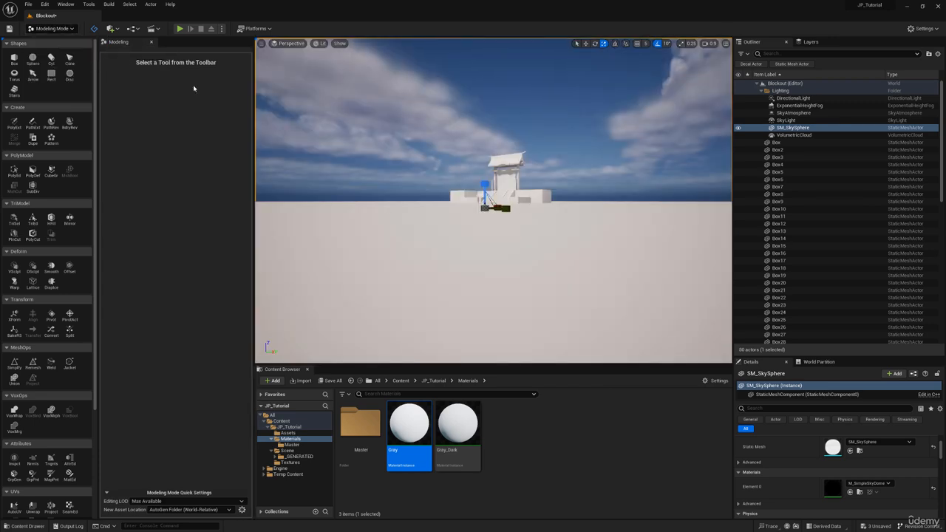
{"action": "key", "text": "w"}
{"action": "right_click_drag", "start_coordinate": [427, 173], "coordinate": [417, 213]}
{"action": "key", "text": "e"}
{"action": "scroll", "coordinate": [427, 173], "scroll_direction": "up", "scroll_amount": 3}
{"action": "right_click_drag", "start_coordinate": [370, 1], "coordinate": [370, 327]}
{"action": "scroll", "coordinate": [370, 327], "scroll_direction": "down", "scroll_amount": 5}
{"action": "middle_click_drag", "start_coordinate": [393, 324], "coordinate": [417, 233]}
{"action": "right_click_drag", "start_coordinate": [440, 185], "coordinate": [441, 4]}
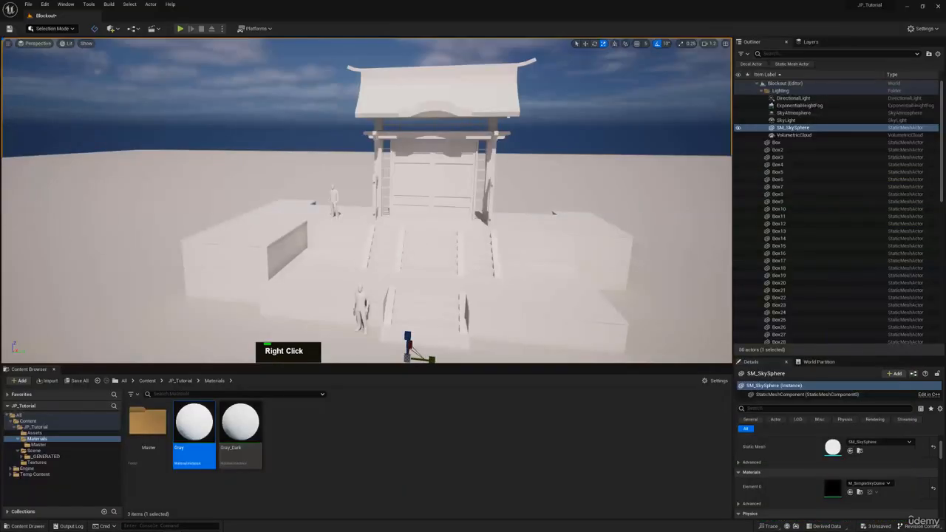
Save all modified content in the project.
{"action": "left_click", "coordinate": [112, 29]}
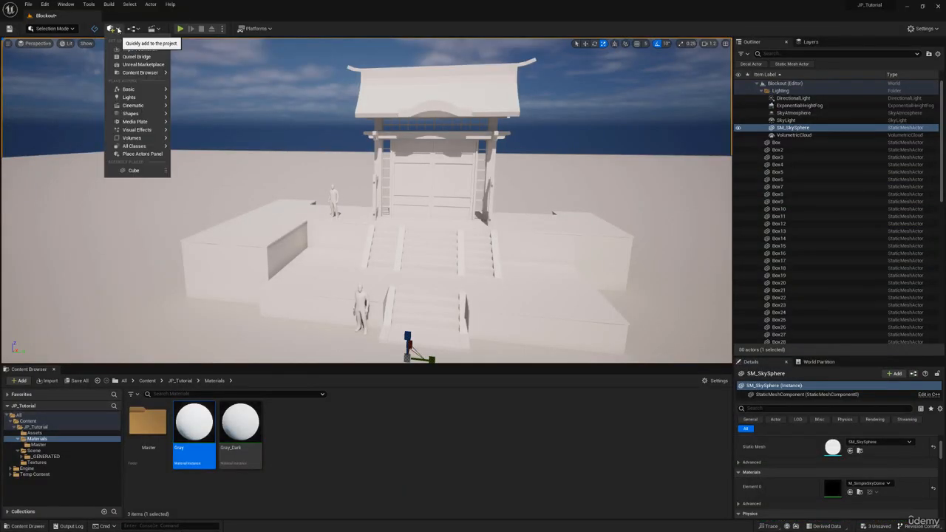
{"action": "left_click", "coordinate": [72, 383]}
{"action": "left_click", "coordinate": [543, 354]}
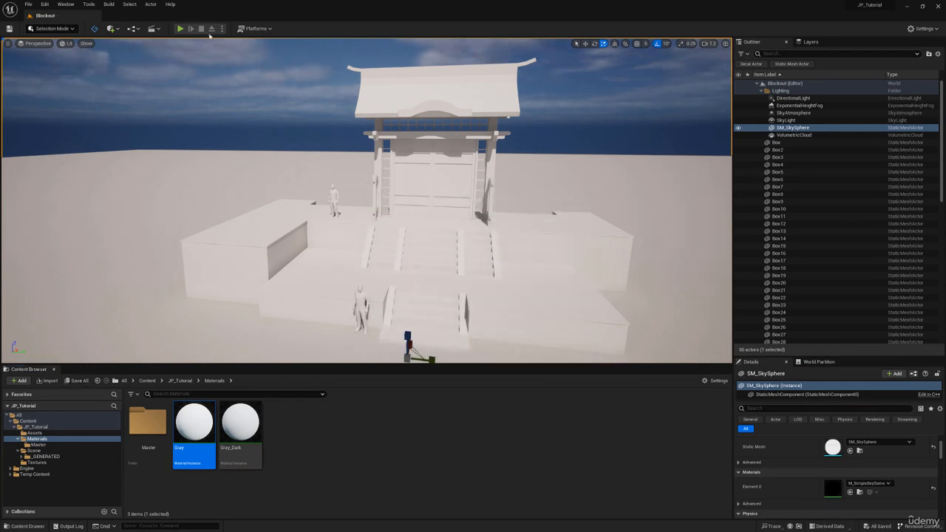
Open Quixel Bridge and enlarge its window over the level viewport.
{"action": "left_click", "coordinate": [112, 29]}
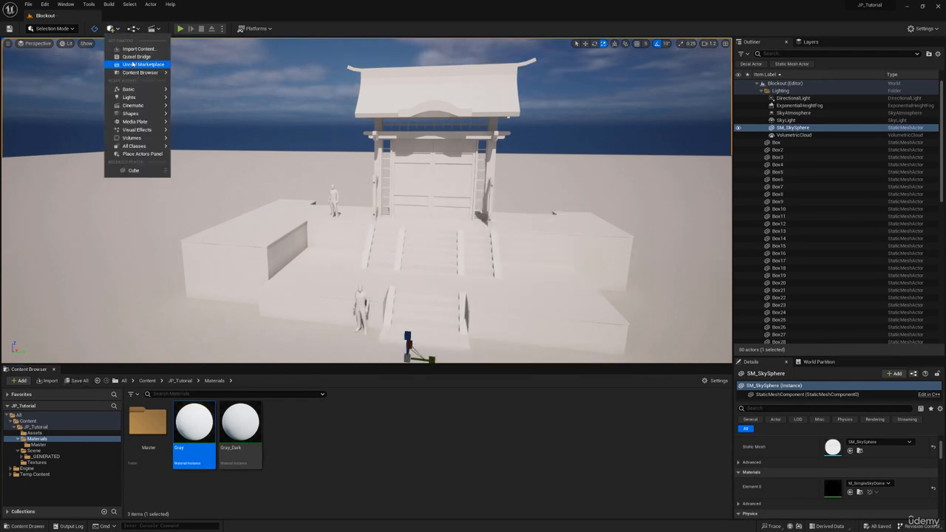
{"action": "left_click", "coordinate": [132, 57]}
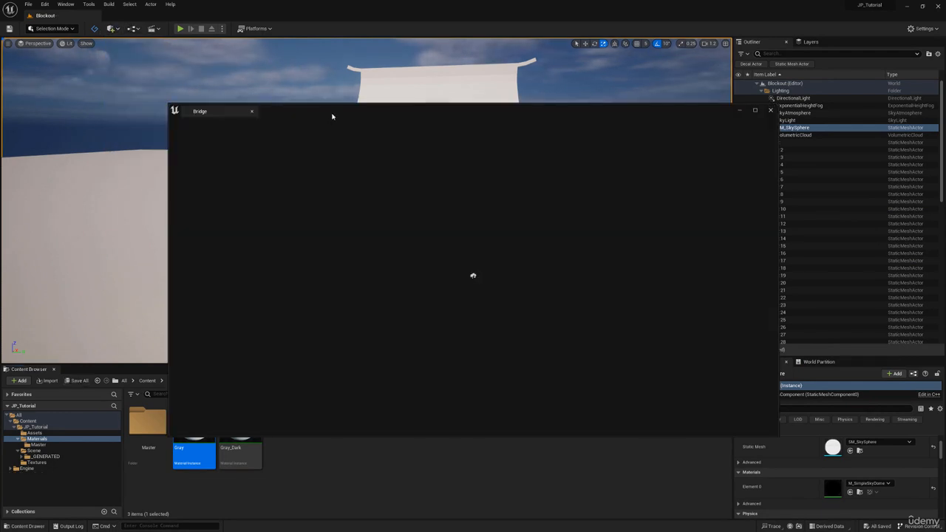
{"action": "left_click_drag", "start_coordinate": [332, 114], "coordinate": [247, 59]}
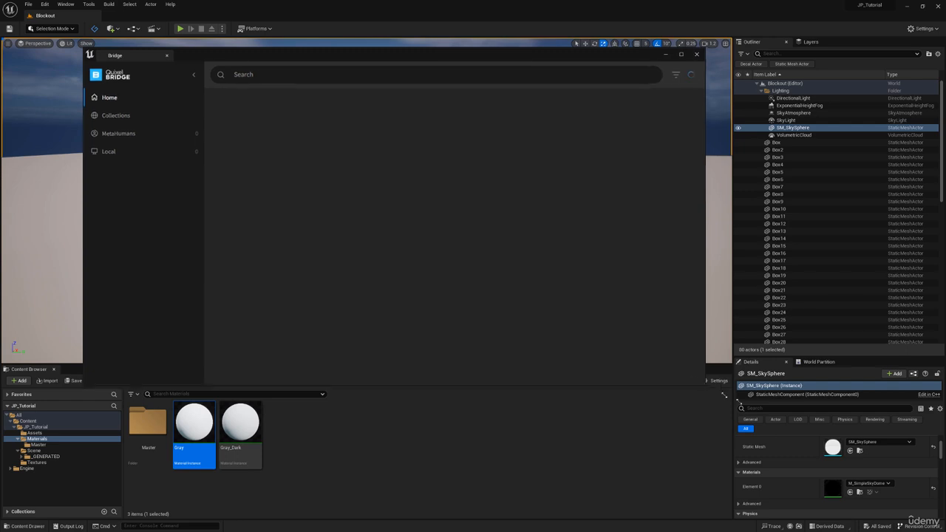
{"action": "left_click_drag", "start_coordinate": [692, 380], "coordinate": [802, 431]}
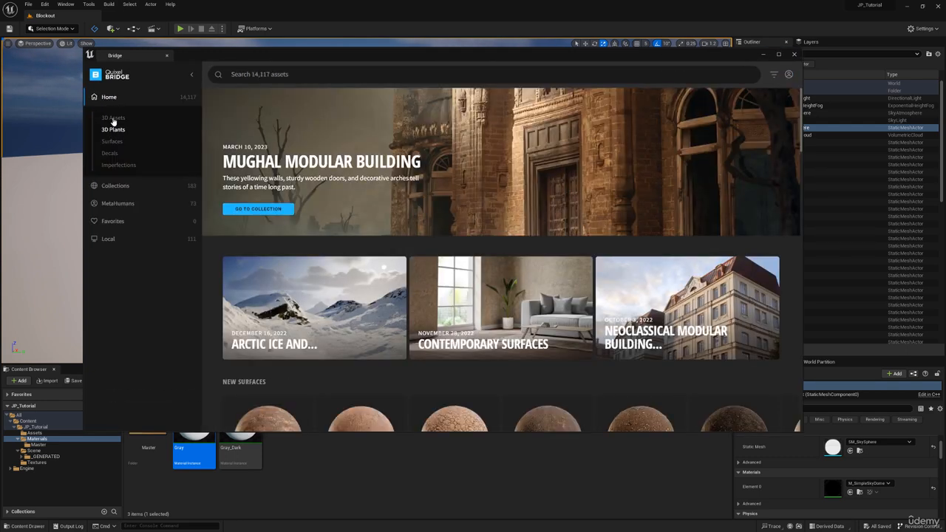
Search the 3D Assets category for "japan" and browse the matching models.
{"action": "left_click", "coordinate": [113, 119]}
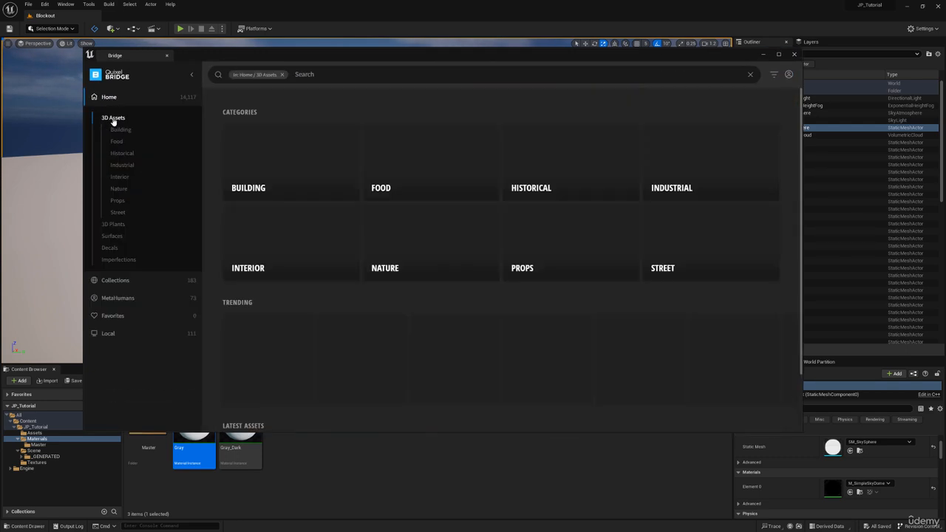
{"action": "left_click", "coordinate": [405, 74]}
{"action": "type", "text": "japan"}
{"action": "key", "text": "Return"}
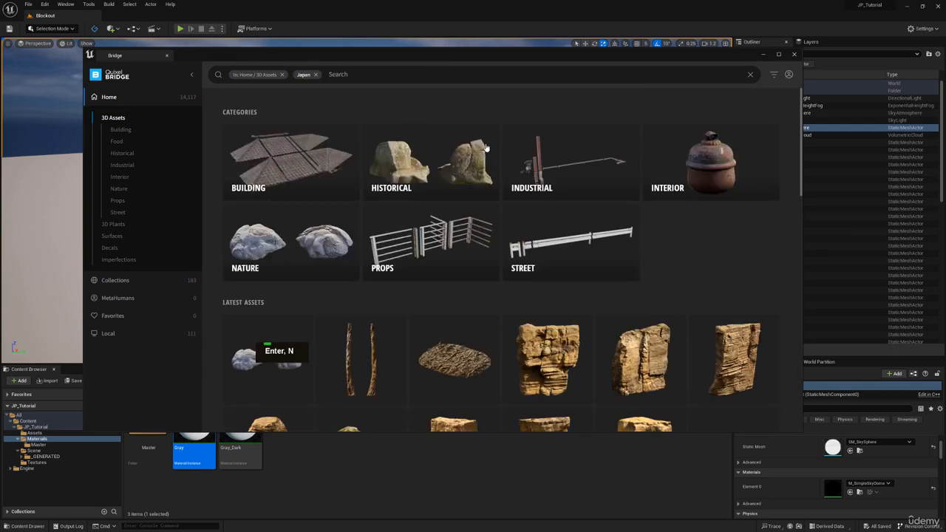
{"action": "scroll", "coordinate": [533, 185], "scroll_direction": "down", "scroll_amount": 10}
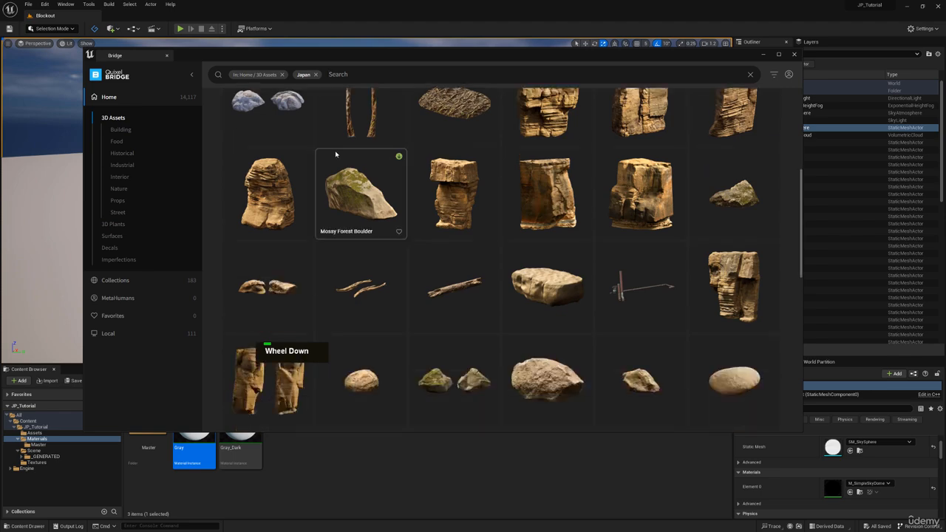
Find the Modular Shrine Roof Kit among the Japan results and add it to the project.
{"action": "scroll", "coordinate": [413, 153], "scroll_direction": "down", "scroll_amount": 3}
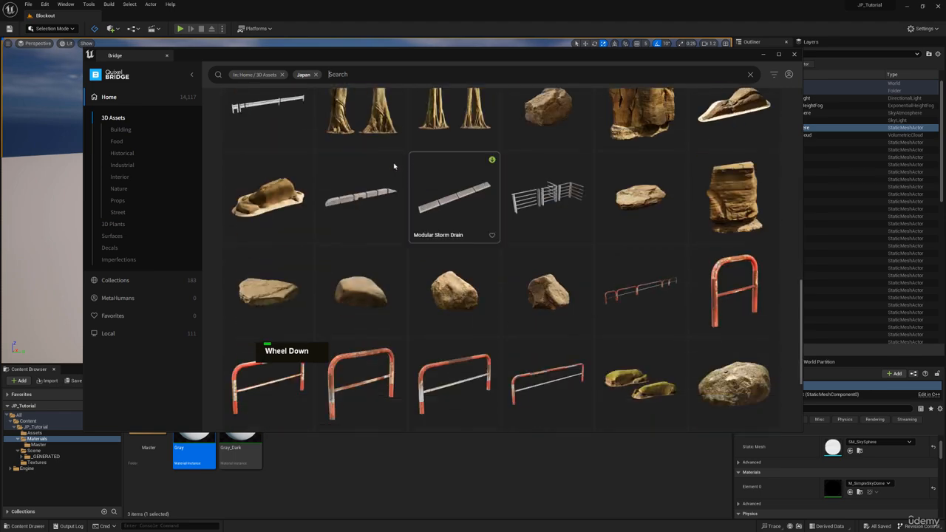
{"action": "scroll", "coordinate": [539, 165], "scroll_direction": "down", "scroll_amount": 5}
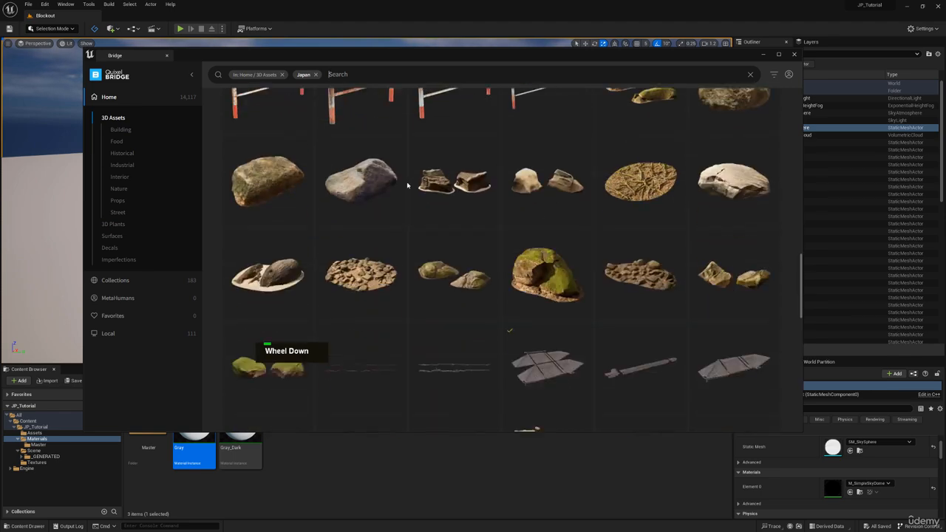
{"action": "left_click", "coordinate": [547, 250]}
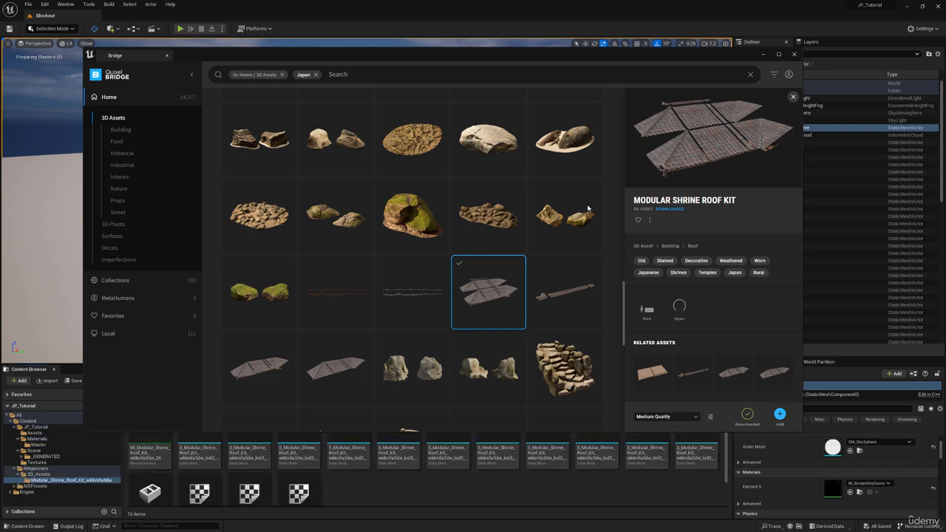
Find the Japanese Wooden Lamp further down the results and add it to the project at Medium Quality.
{"action": "scroll", "coordinate": [497, 359], "scroll_direction": "down", "scroll_amount": 1}
{"action": "scroll", "coordinate": [497, 360], "scroll_direction": "down", "scroll_amount": 6}
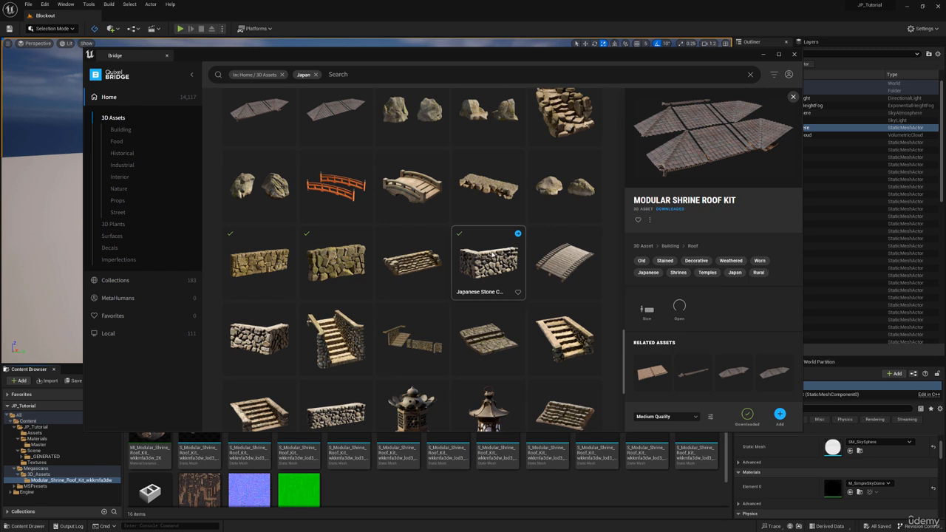
{"action": "scroll", "coordinate": [511, 254], "scroll_direction": "down", "scroll_amount": 5}
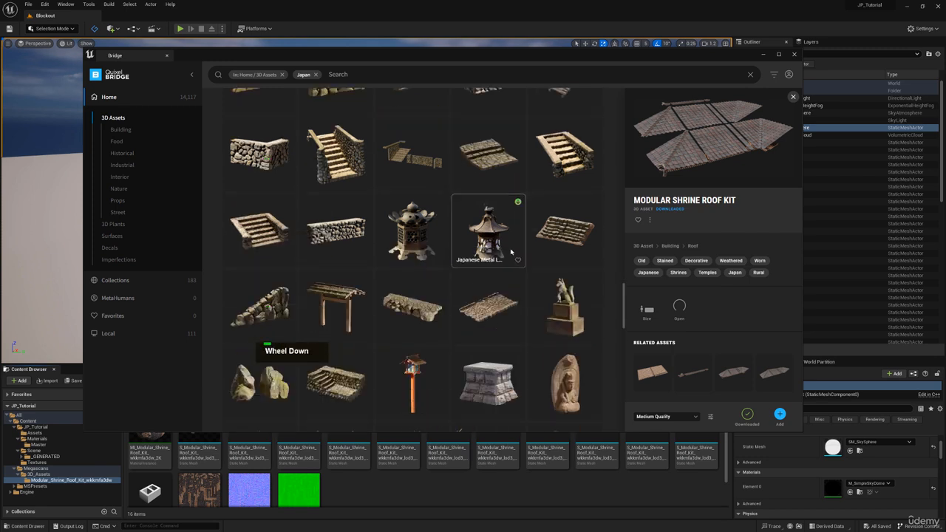
{"action": "scroll", "coordinate": [512, 254], "scroll_direction": "down", "scroll_amount": 3}
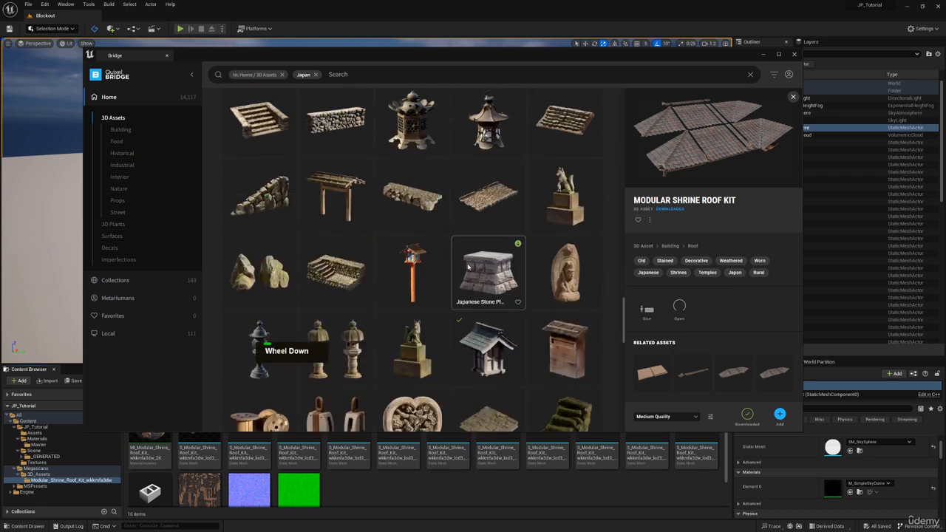
{"action": "left_click", "coordinate": [483, 345]}
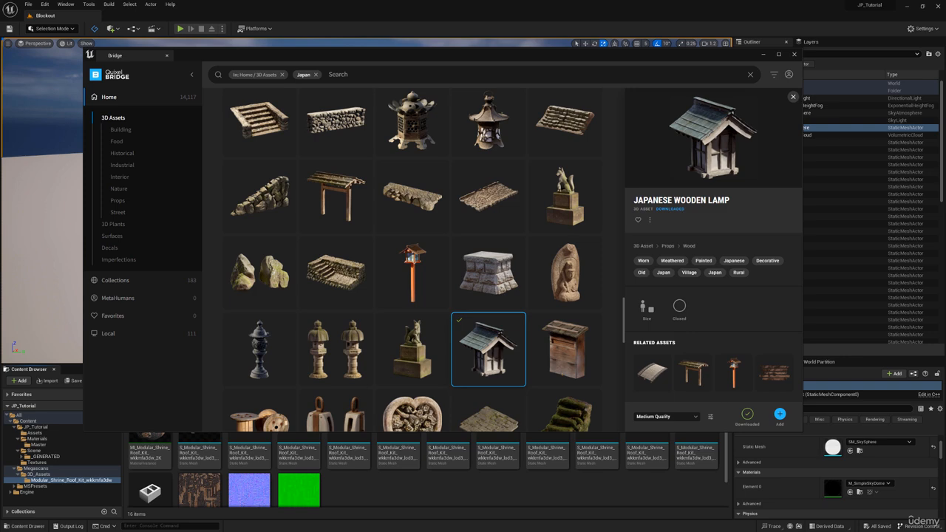
{"action": "right_click_drag", "start_coordinate": [511, 2], "coordinate": [488, 0]}
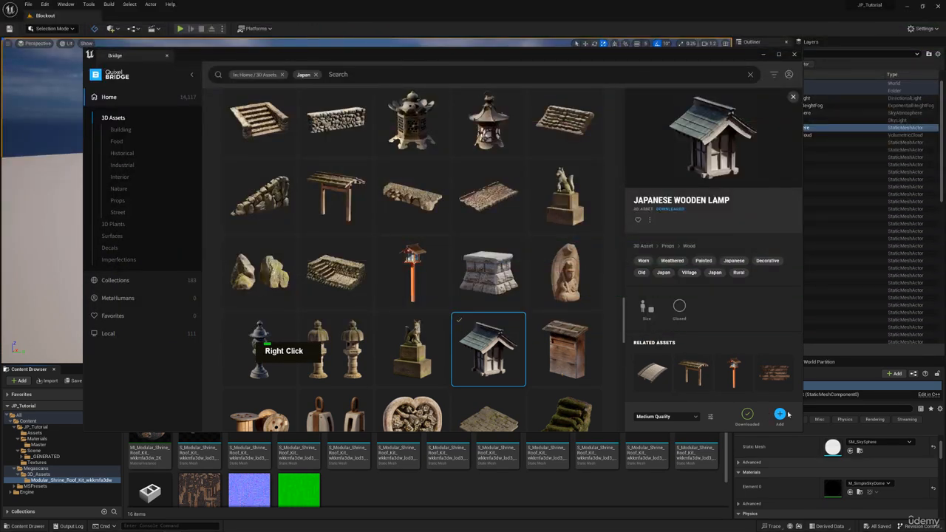
{"action": "left_click", "coordinate": [781, 415]}
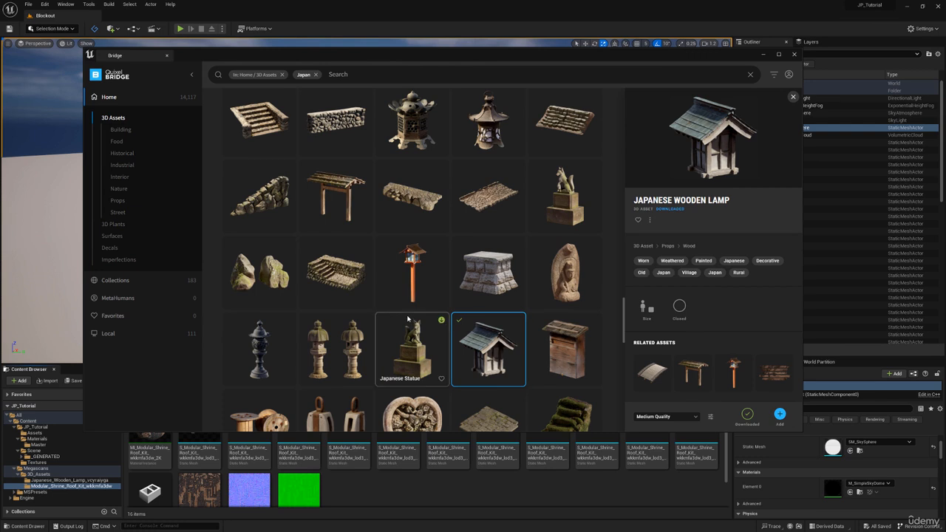
Look through the remaining Japan models and close Quixel Bridge.
{"action": "scroll", "coordinate": [410, 325], "scroll_direction": "down", "scroll_amount": 1}
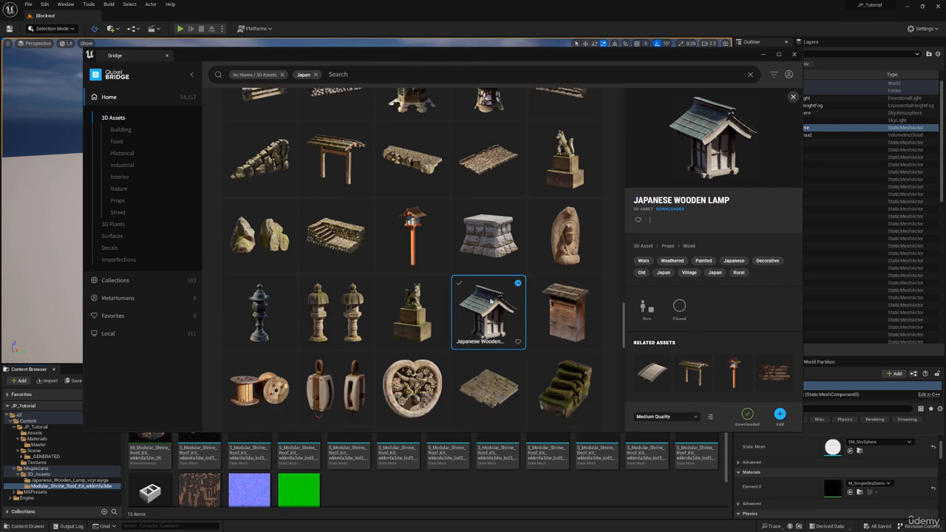
{"action": "scroll", "coordinate": [472, 307], "scroll_direction": "down", "scroll_amount": 1}
{"action": "scroll", "coordinate": [469, 255], "scroll_direction": "down", "scroll_amount": 2}
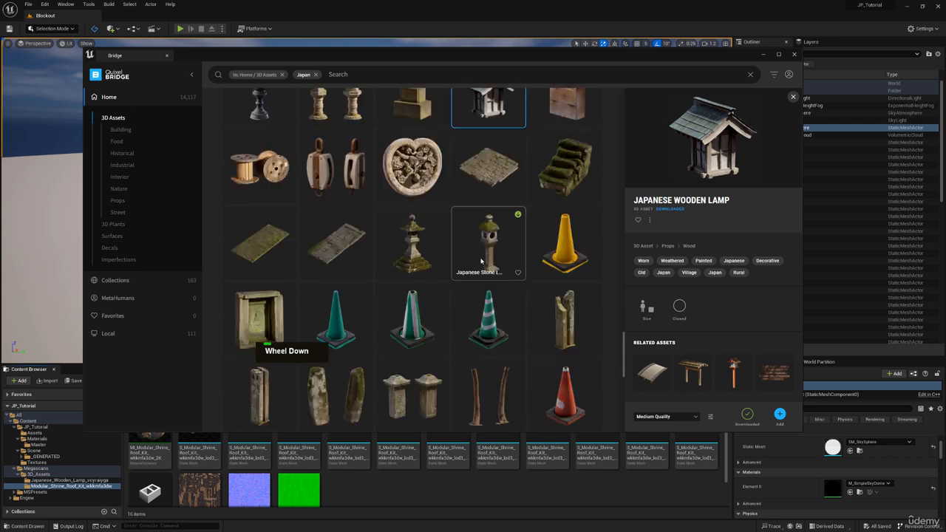
{"action": "scroll", "coordinate": [481, 257], "scroll_direction": "down", "scroll_amount": 1}
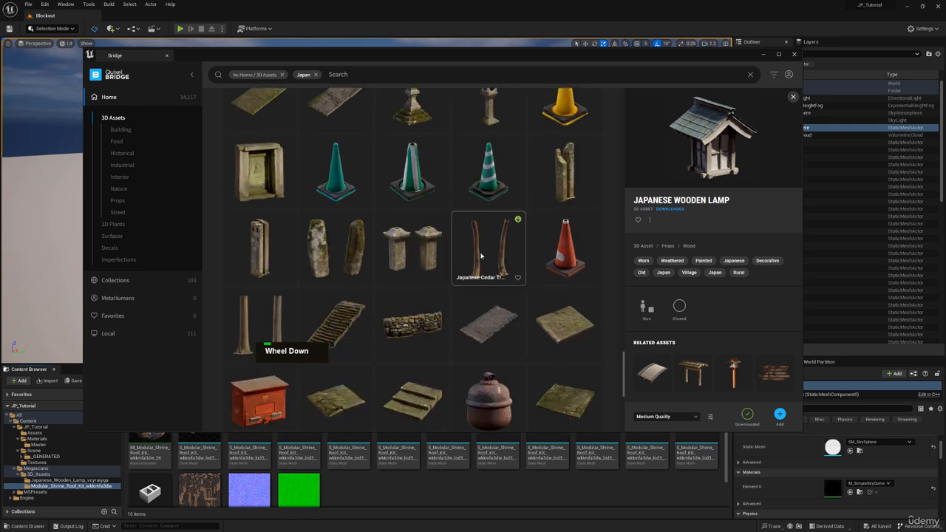
{"action": "scroll", "coordinate": [481, 256], "scroll_direction": "down", "scroll_amount": 4}
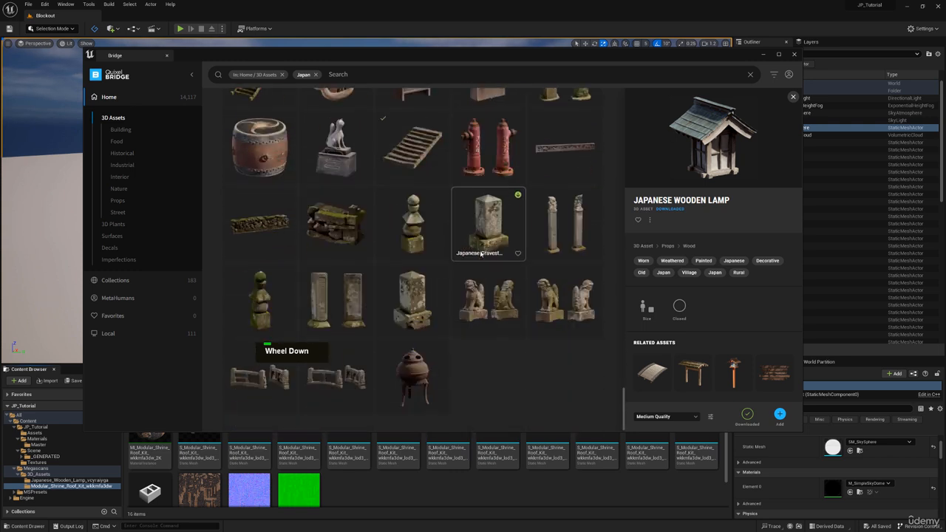
{"action": "scroll", "coordinate": [479, 251], "scroll_direction": "up", "scroll_amount": 4}
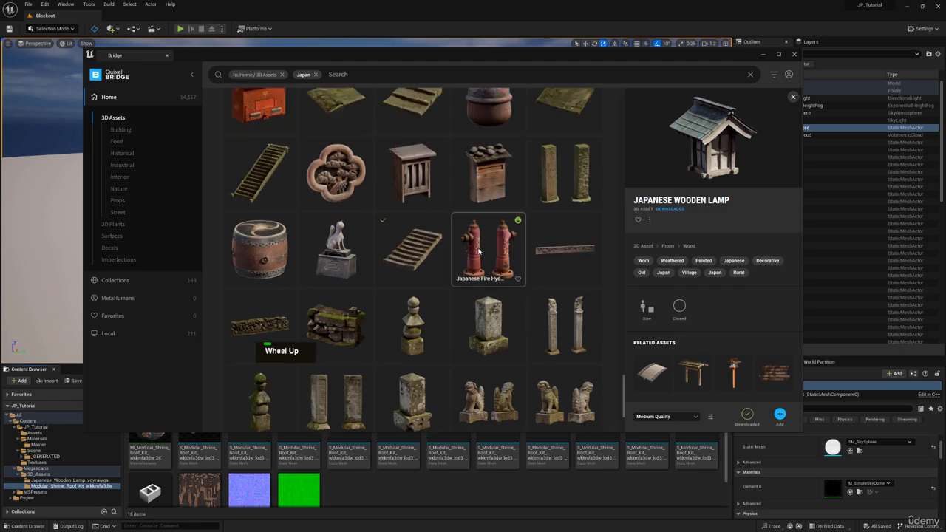
{"action": "left_click", "coordinate": [795, 55]}
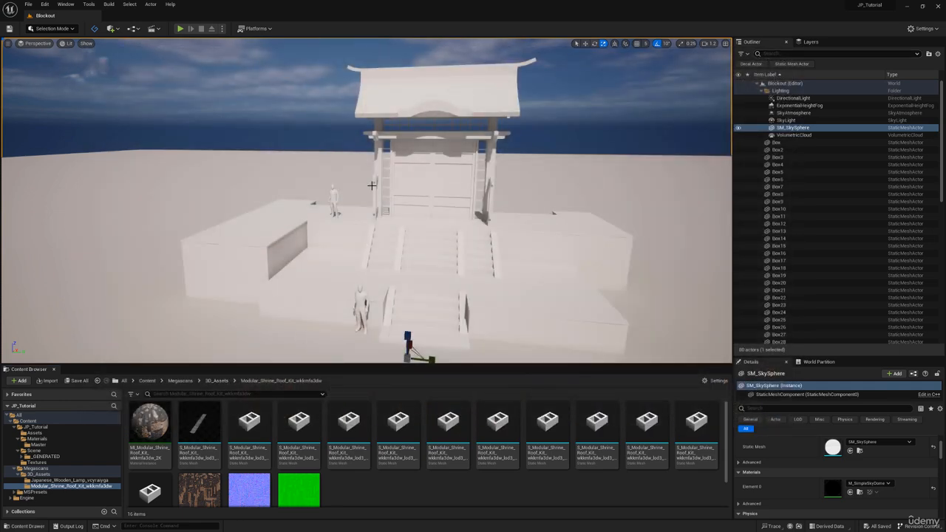
Move the scale figure standing on the side of the platform over in front of the gate doors.
{"action": "right_click_drag", "start_coordinate": [388, 194], "coordinate": [320, 215]}
{"action": "key", "text": "w"}
{"action": "key", "text": "s"}
{"action": "left_click", "coordinate": [389, 251]}
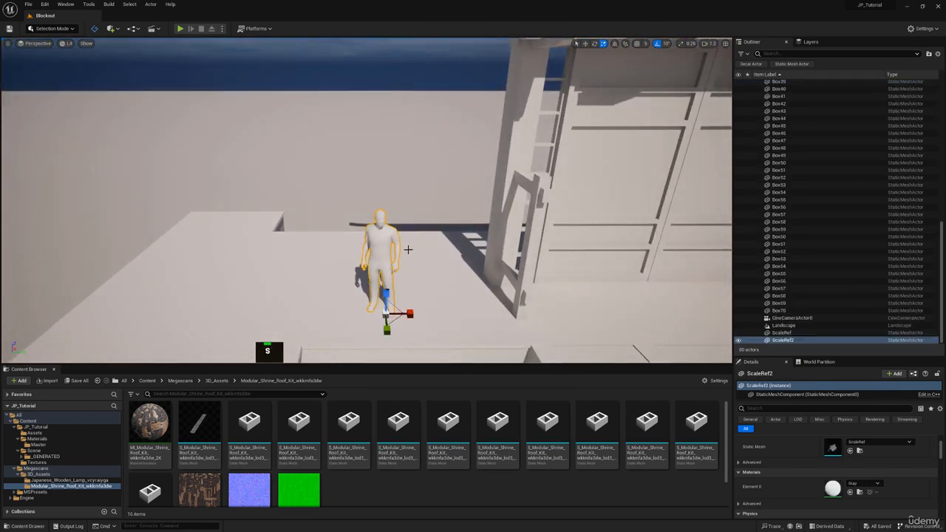
{"action": "right_click_drag", "start_coordinate": [359, 274], "coordinate": [381, 281]}
{"action": "key", "text": "s"}
{"action": "key", "text": "w"}
{"action": "left_click_drag", "start_coordinate": [313, 271], "coordinate": [487, 268]}
{"action": "right_click_drag", "start_coordinate": [488, 268], "coordinate": [436, 268]}
{"action": "key", "text": "w"}
Consult the concept painting, duplicate the gate's outer post and move the copy outward along the platform for the side wall.
{"action": "right_click_drag", "start_coordinate": [473, 2], "coordinate": [422, 139]}
{"action": "scroll", "coordinate": [359, 255], "scroll_direction": "up", "scroll_amount": 5}
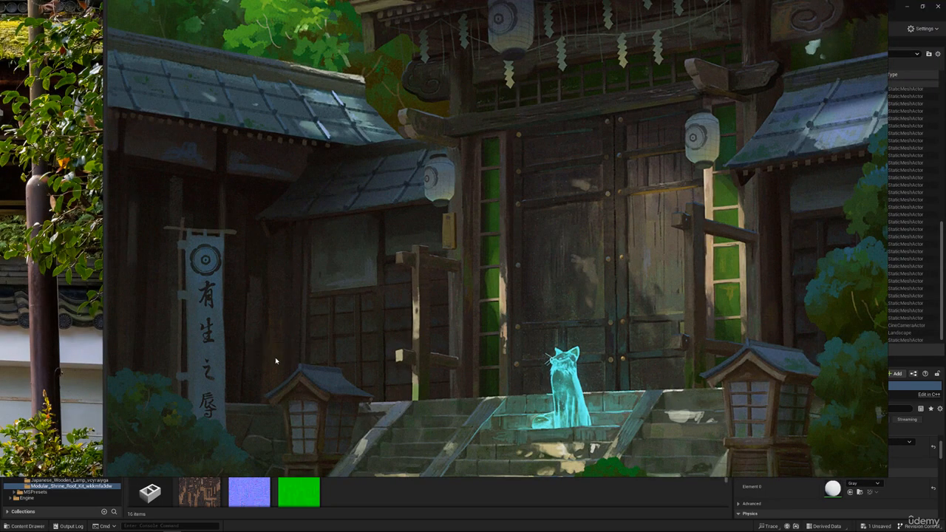
{"action": "right_click_drag", "start_coordinate": [273, 307], "coordinate": [273, 2]}
{"action": "key", "text": "w"}
{"action": "right_click_drag", "start_coordinate": [399, 233], "coordinate": [530, 217]}
{"action": "key", "text": "a"}
{"action": "key", "text": "s"}
{"action": "key", "text": "w"}
{"action": "key", "text": "d"}
{"action": "left_click", "coordinate": [527, 210]}
{"action": "key", "text": "s"}
{"action": "key", "text": "ctrl+v"}
{"action": "left_click_drag", "start_coordinate": [517, 222], "coordinate": [389, 224]}
Compare the new post's placement with the concept painting, examining the side building, its roof and the wall beside the gate.
{"action": "key", "text": "w"}
{"action": "key", "text": "a"}
{"action": "right_click_drag", "start_coordinate": [389, 225], "coordinate": [430, 220]}
{"action": "key", "text": "d"}
{"action": "key", "text": "w"}
{"action": "right_click_drag", "start_coordinate": [384, 2], "coordinate": [260, 278]}
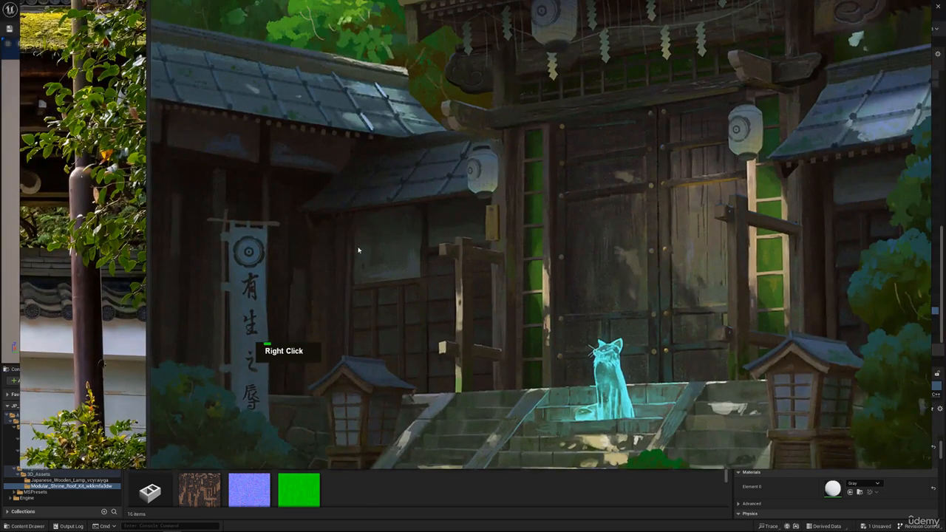
{"action": "scroll", "coordinate": [350, 140], "scroll_direction": "down", "scroll_amount": 2}
{"action": "middle_click_drag", "start_coordinate": [349, 186], "coordinate": [399, 222]}
{"action": "scroll", "coordinate": [376, 247], "scroll_direction": "up", "scroll_amount": 2}
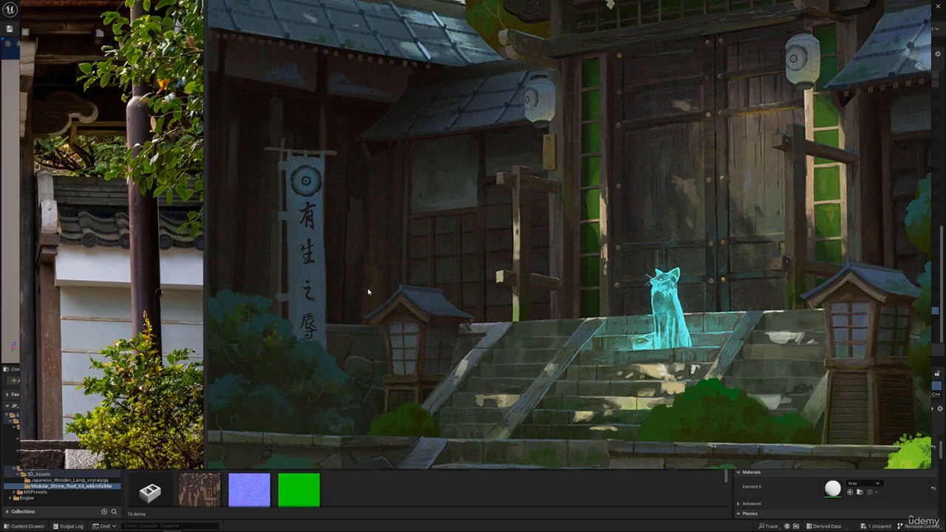
{"action": "right_click_drag", "start_coordinate": [509, 299], "coordinate": [500, 359]}
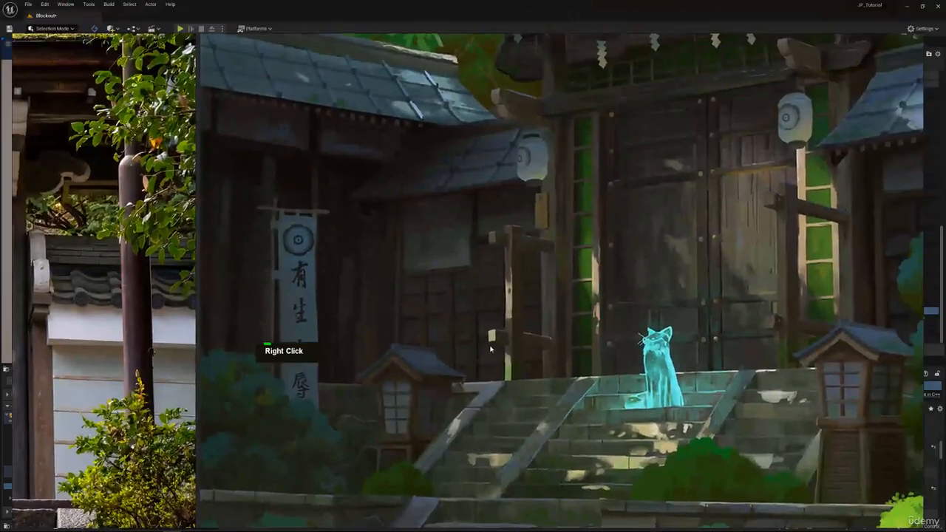
{"action": "scroll", "coordinate": [500, 358], "scroll_direction": "down", "scroll_amount": 5}
{"action": "middle_click_drag", "start_coordinate": [500, 359], "coordinate": [514, 334]}
{"action": "middle_click_drag", "start_coordinate": [694, 293], "coordinate": [346, 255]}
{"action": "middle_click_drag", "start_coordinate": [723, 232], "coordinate": [456, 203]}
{"action": "scroll", "coordinate": [457, 202], "scroll_direction": "up", "scroll_amount": 3}
{"action": "scroll", "coordinate": [488, 190], "scroll_direction": "up", "scroll_amount": 2}
{"action": "middle_click_drag", "start_coordinate": [551, 222], "coordinate": [503, 224]}
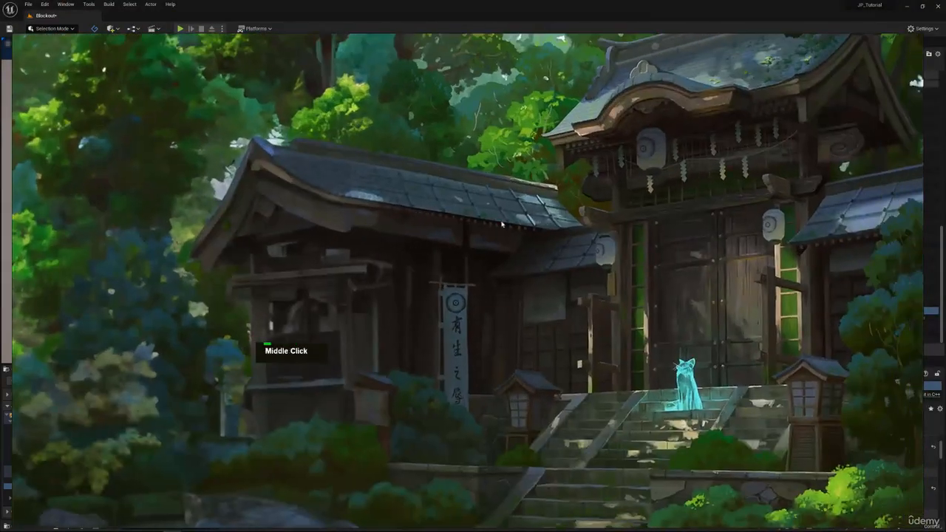
{"action": "scroll", "coordinate": [576, 226], "scroll_direction": "up", "scroll_amount": 2}
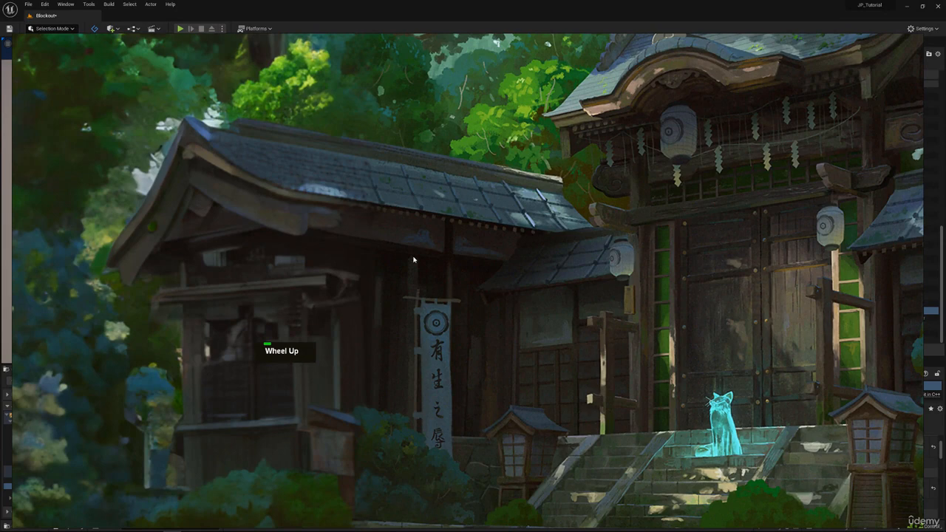
{"action": "scroll", "coordinate": [414, 259], "scroll_direction": "down", "scroll_amount": 3}
{"action": "right_click", "coordinate": [553, 191]}
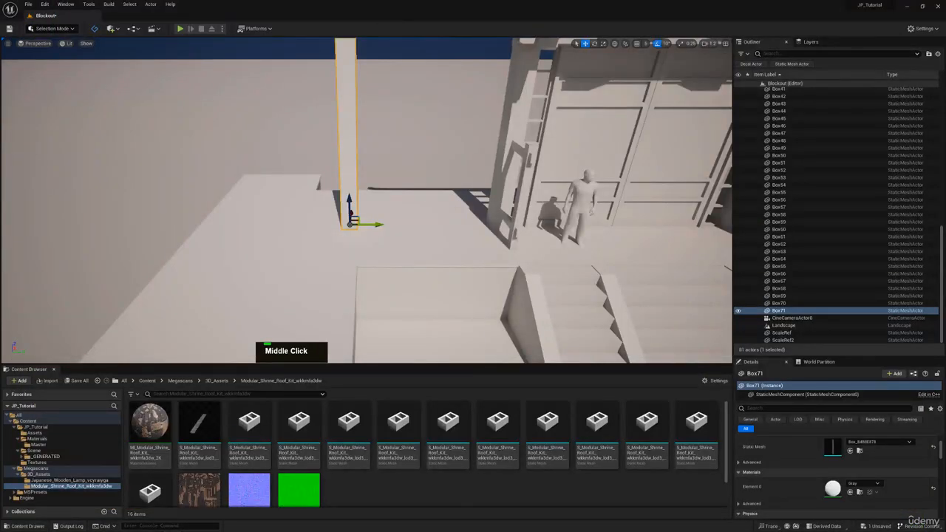
Switch the editor from Selection mode to Modeling mode.
{"action": "right_click_drag", "start_coordinate": [586, 212], "coordinate": [642, 224]}
{"action": "key", "text": "w"}
{"action": "key", "text": "d"}
{"action": "key", "text": "a"}
{"action": "left_click", "coordinate": [62, 30]}
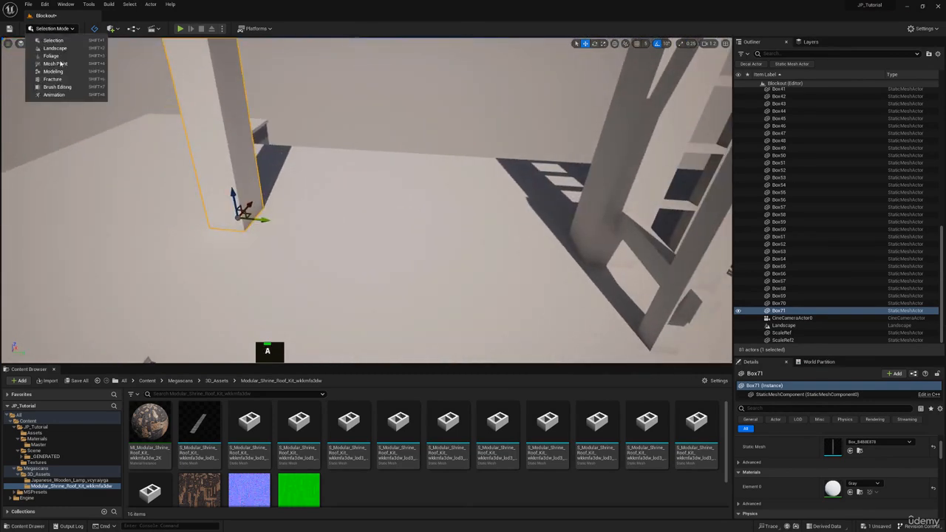
{"action": "left_click", "coordinate": [44, 68]}
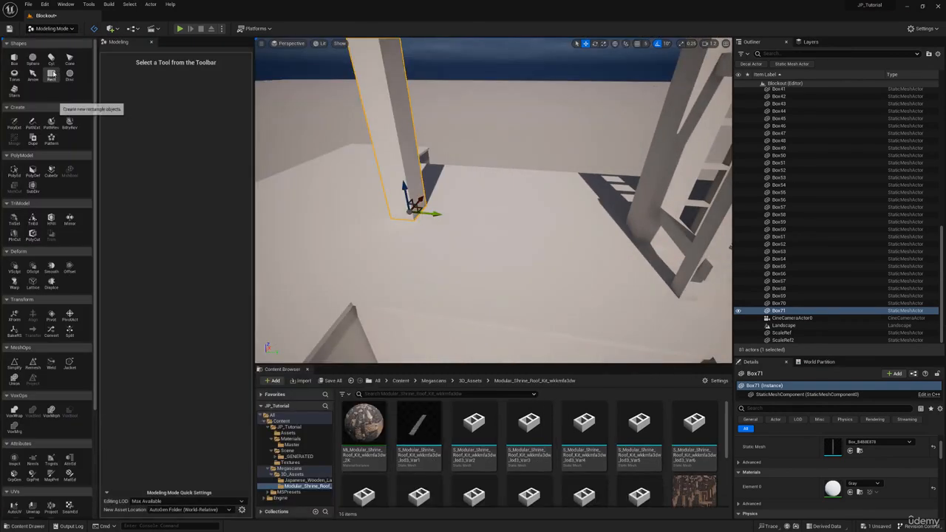
Set up a new box shape with width 200, depth 20 and height 250.
{"action": "left_click", "coordinate": [14, 59]}
{"action": "right_click_drag", "start_coordinate": [496, 216], "coordinate": [496, 215]}
{"action": "key", "text": "a"}
{"action": "key", "text": "d"}
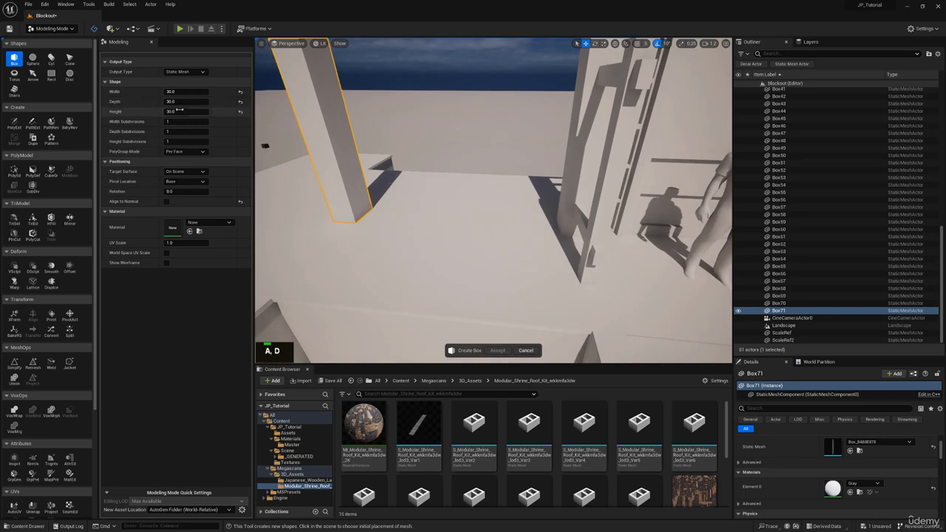
{"action": "double_click", "coordinate": [185, 93]}
{"action": "type", "text": "200"}
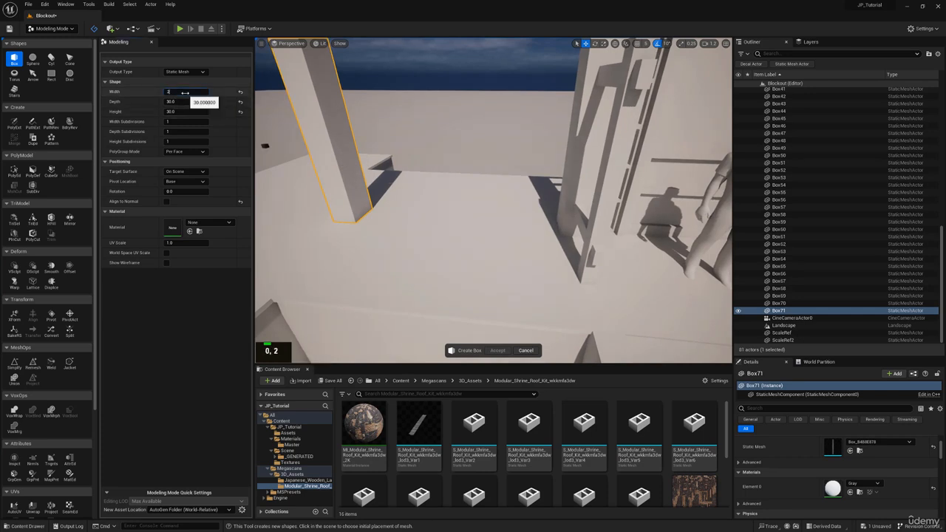
{"action": "key", "text": "Return"}
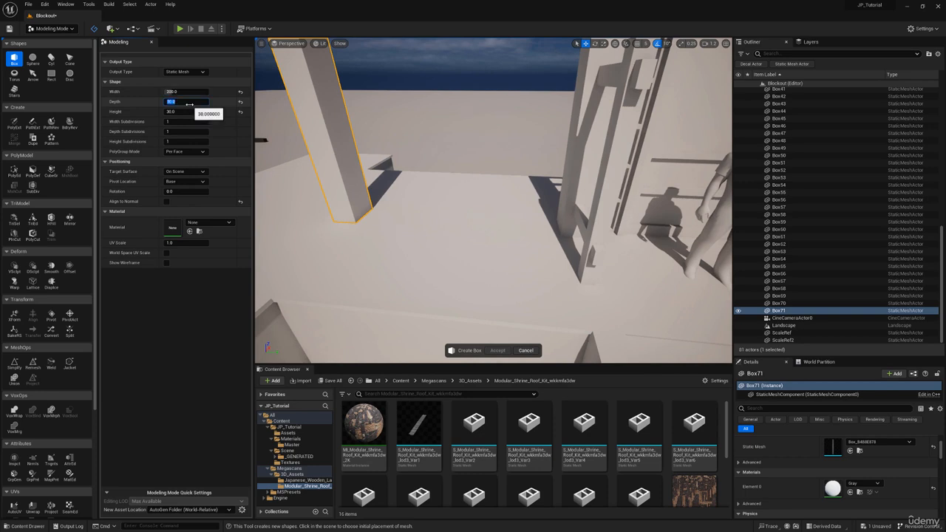
{"action": "type", "text": "20"}
{"action": "key", "text": "Return"}
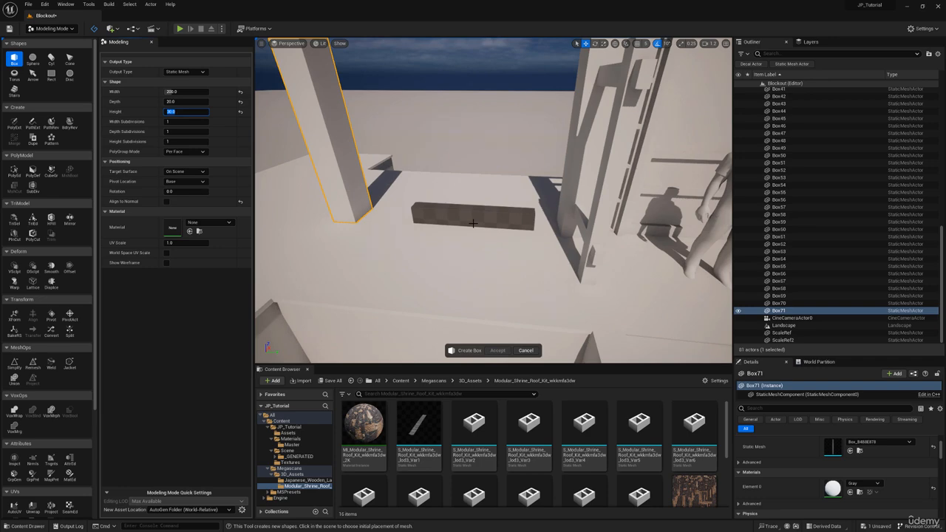
{"action": "type", "text": "2"}
{"action": "key", "text": "Return"}
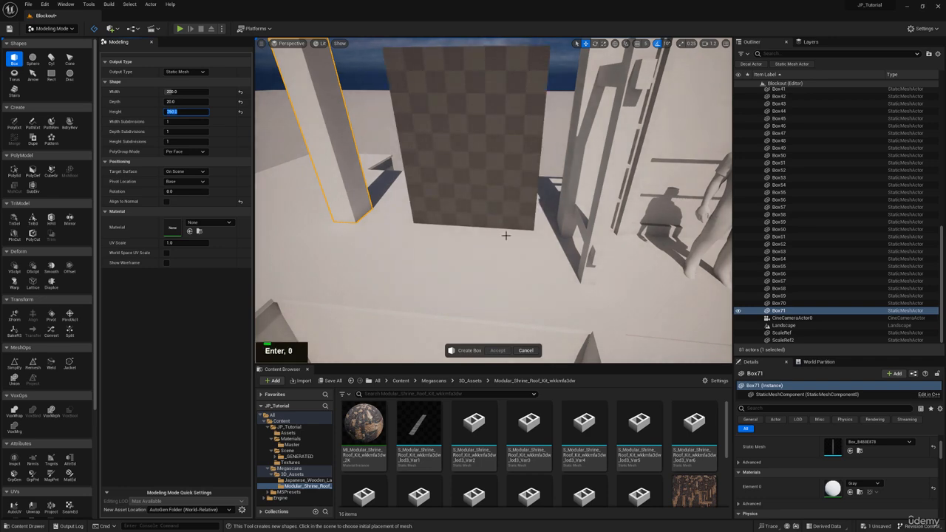
Place the box on the platform between the freestanding post and the gate and accept it.
{"action": "key", "text": "a"}
{"action": "right_click_drag", "start_coordinate": [508, 234], "coordinate": [517, 230]}
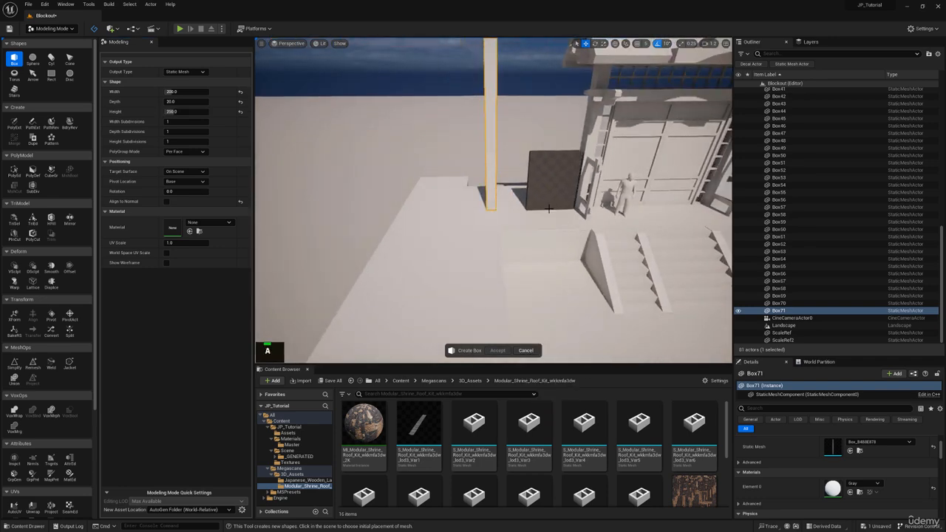
{"action": "left_click", "coordinate": [546, 211]}
{"action": "left_click", "coordinate": [497, 351]}
Slide the new wall panel across the platform until it sits against the gate's outer post.
{"action": "key", "text": "w"}
{"action": "right_click_drag", "start_coordinate": [541, 190], "coordinate": [553, 234]}
{"action": "key", "text": "s"}
{"action": "scroll", "coordinate": [541, 190], "scroll_direction": "down", "scroll_amount": 5}
{"action": "key", "text": "a"}
{"action": "scroll", "coordinate": [480, 225], "scroll_direction": "up", "scroll_amount": 3}
{"action": "key", "text": "w"}
{"action": "right_click_drag", "start_coordinate": [479, 214], "coordinate": [479, 230]}
{"action": "key", "text": "a"}
{"action": "left_click_drag", "start_coordinate": [462, 246], "coordinate": [497, 254]}
{"action": "right_click_drag", "start_coordinate": [496, 254], "coordinate": [412, 287]}
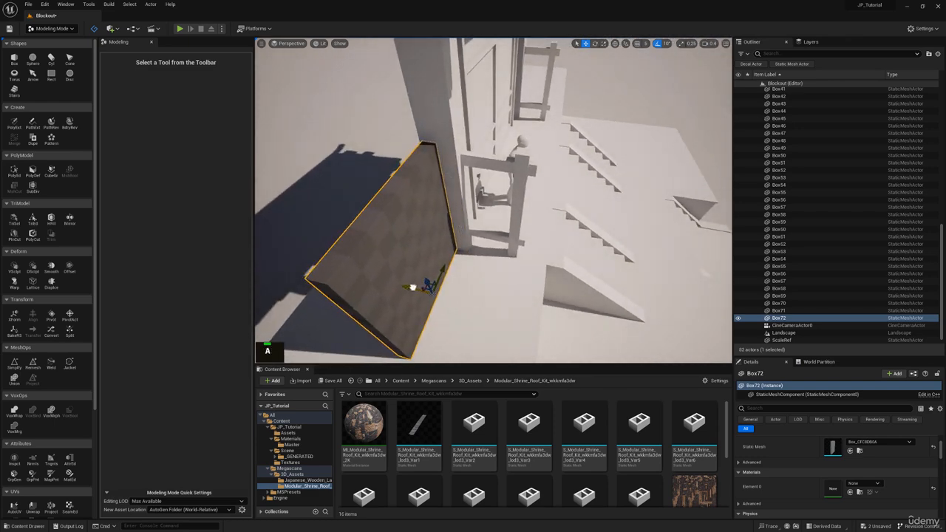
Raise the wall panel's top face with PolyGroup Edit, using the concept painting as reference for its height.
{"action": "left_click", "coordinate": [15, 172]}
{"action": "left_click", "coordinate": [376, 211]}
{"action": "right_click_drag", "start_coordinate": [376, 210], "coordinate": [314, 210]}
{"action": "right_click_drag", "start_coordinate": [584, 2], "coordinate": [449, 399]}
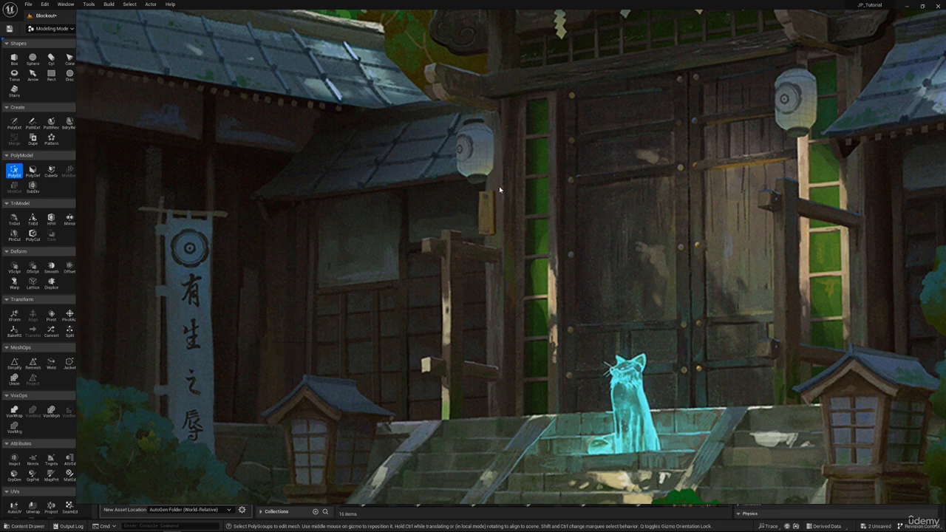
{"action": "right_click_drag", "start_coordinate": [495, 293], "coordinate": [584, 1]}
{"action": "right_click_drag", "start_coordinate": [555, 165], "coordinate": [551, 110]}
{"action": "key", "text": "q"}
{"action": "key", "text": "s"}
{"action": "left_click_drag", "start_coordinate": [496, 195], "coordinate": [503, 164]}
{"action": "key", "text": "w"}
Extend the wall panel's outer side face to the freestanding post and fine-tune it while looking through CineCameraActor0.
{"action": "right_click_drag", "start_coordinate": [503, 165], "coordinate": [481, 218]}
{"action": "left_click", "coordinate": [487, 184]}
{"action": "key", "text": "q"}
{"action": "key", "text": "d"}
{"action": "key", "text": "q"}
{"action": "left_click_drag", "start_coordinate": [521, 215], "coordinate": [477, 213]}
{"action": "left_click", "coordinate": [311, 126]}
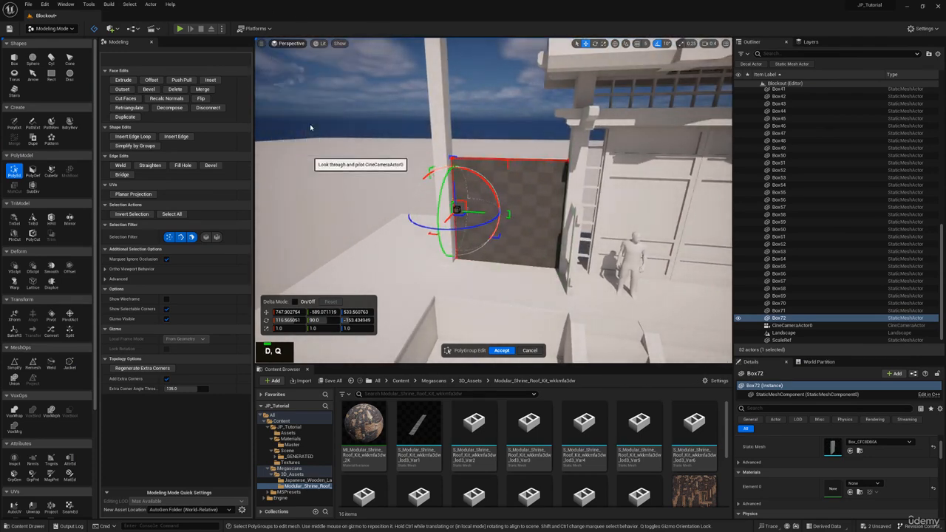
{"action": "left_click_drag", "start_coordinate": [464, 208], "coordinate": [462, 207]}
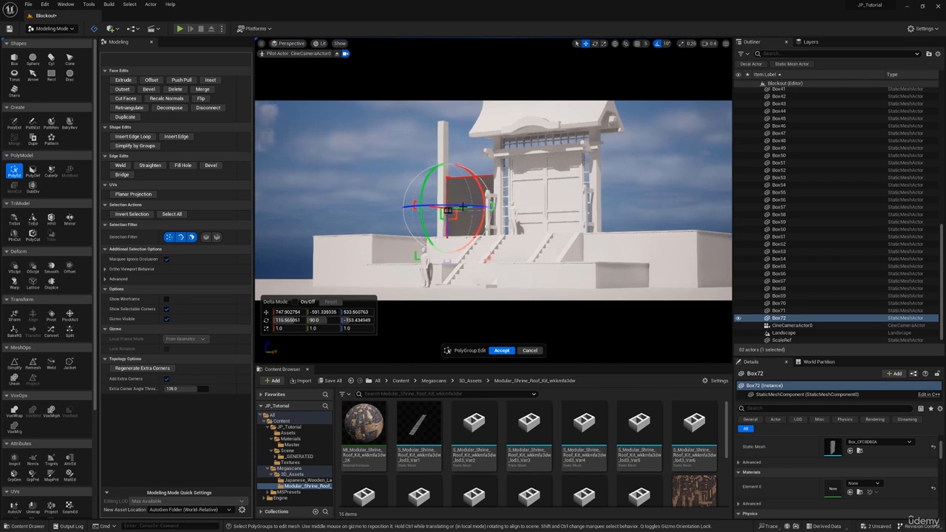
Accept the wall panel's PolyGroup edit and stop piloting CineCameraActor0 to inspect the panel from above.
{"action": "left_click", "coordinate": [501, 350]}
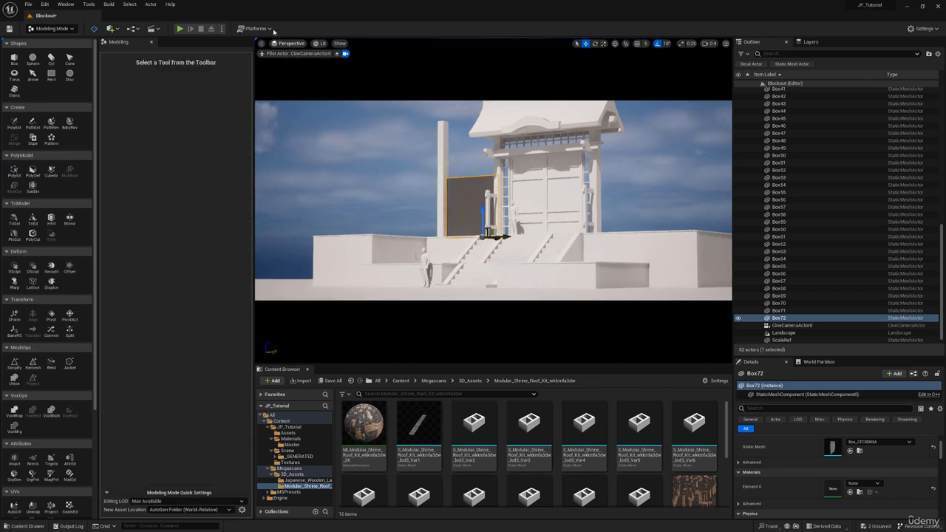
{"action": "left_click", "coordinate": [337, 54]}
{"action": "right_click_drag", "start_coordinate": [444, 163], "coordinate": [429, 211]}
{"action": "scroll", "coordinate": [444, 164], "scroll_direction": "up", "scroll_amount": 5}
{"action": "key", "text": "w"}
{"action": "key", "text": "e"}
{"action": "key", "text": "a"}
{"action": "scroll", "coordinate": [437, 193], "scroll_direction": "down", "scroll_amount": 2}
{"action": "key", "text": "w"}
{"action": "key", "text": "s"}
{"action": "right_click_drag", "start_coordinate": [471, 136], "coordinate": [470, 136]}
{"action": "key", "text": "a"}
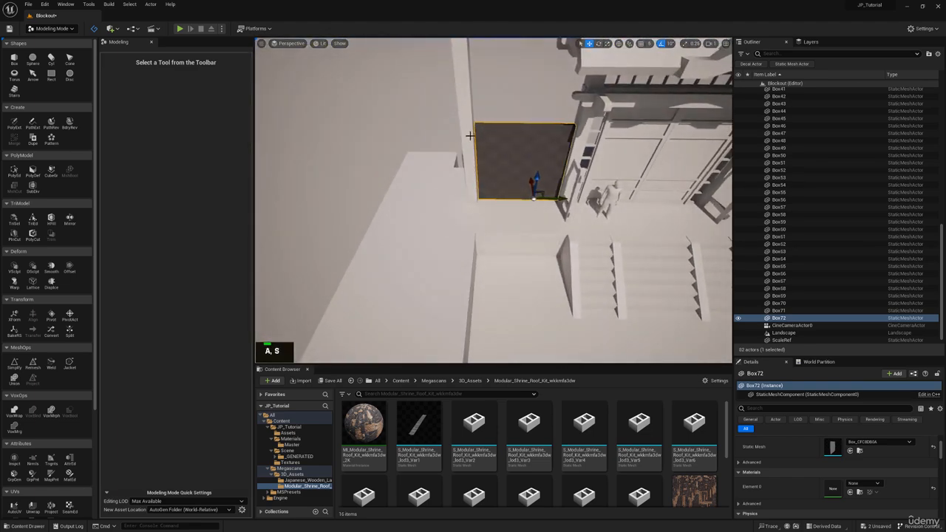
Examine the side wall between the gate and the side building in the concept painting.
{"action": "right_click_drag", "start_coordinate": [370, 0], "coordinate": [440, 270]}
{"action": "scroll", "coordinate": [389, 222], "scroll_direction": "down", "scroll_amount": 4}
{"action": "middle_click_drag", "start_coordinate": [389, 222], "coordinate": [477, 202]}
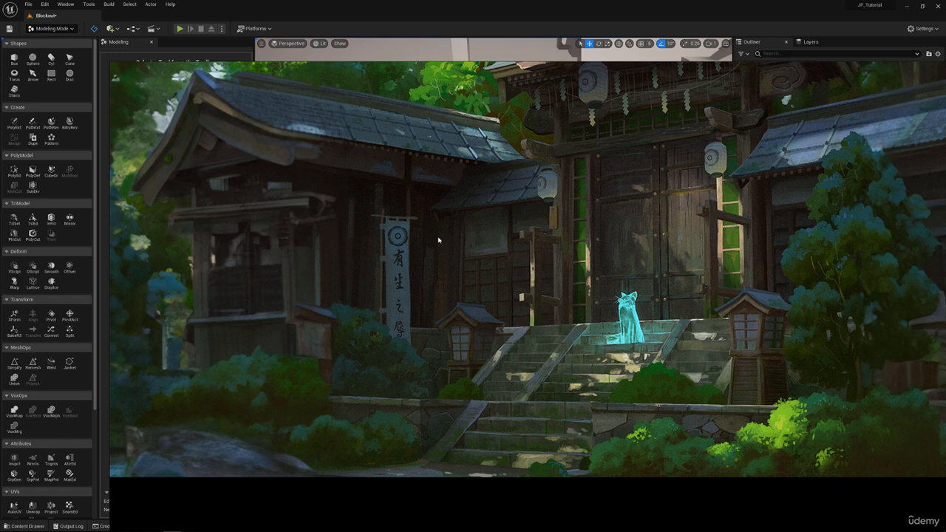
{"action": "right_click_drag", "start_coordinate": [466, 264], "coordinate": [512, 0]}
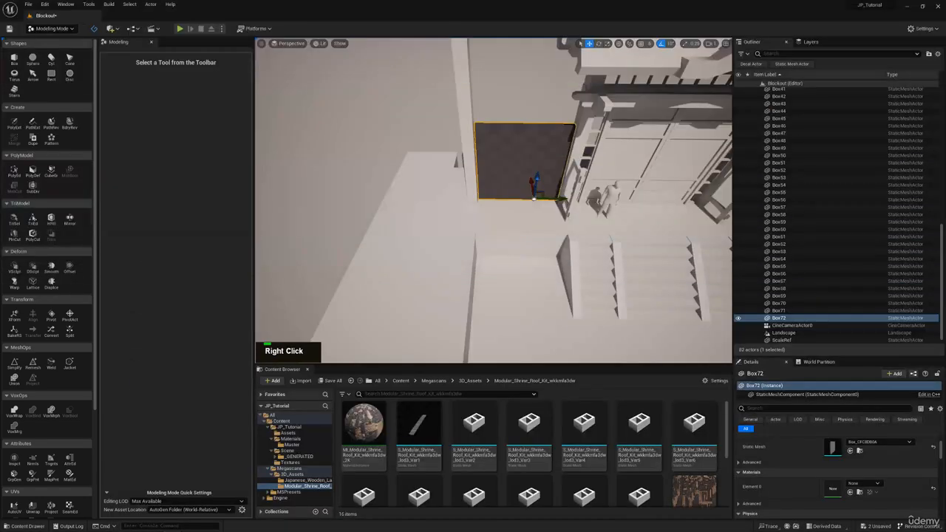
Create a box 100 wide, 10 deep and 10 high on the platform in front of the freestanding post.
{"action": "left_click", "coordinate": [473, 185]}
{"action": "mouse_move", "coordinate": [473, 186]}
{"action": "right_mouse_down"}
{"action": "mouse_move", "coordinate": [428, 181]}
{"action": "mouse_move", "coordinate": [506, 184]}
{"action": "mouse_move", "coordinate": [443, 172]}
{"action": "mouse_move", "coordinate": [457, 176]}
{"action": "right_mouse_up"}
{"action": "key", "text": "w"}
{"action": "key", "text": "a"}
{"action": "key", "text": "d"}
{"action": "key", "text": "a"}
{"action": "key", "text": "d"}
{"action": "left_click", "coordinate": [13, 58]}
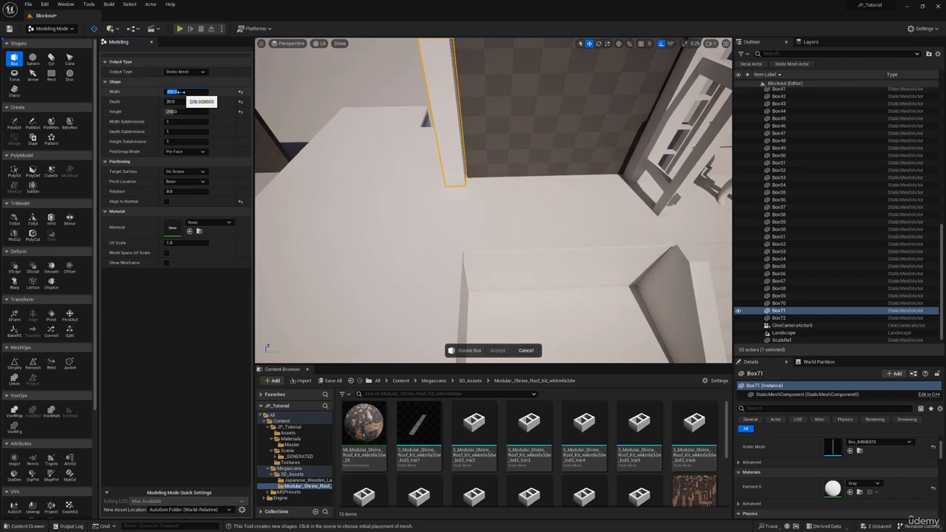
{"action": "type", "text": "100"}
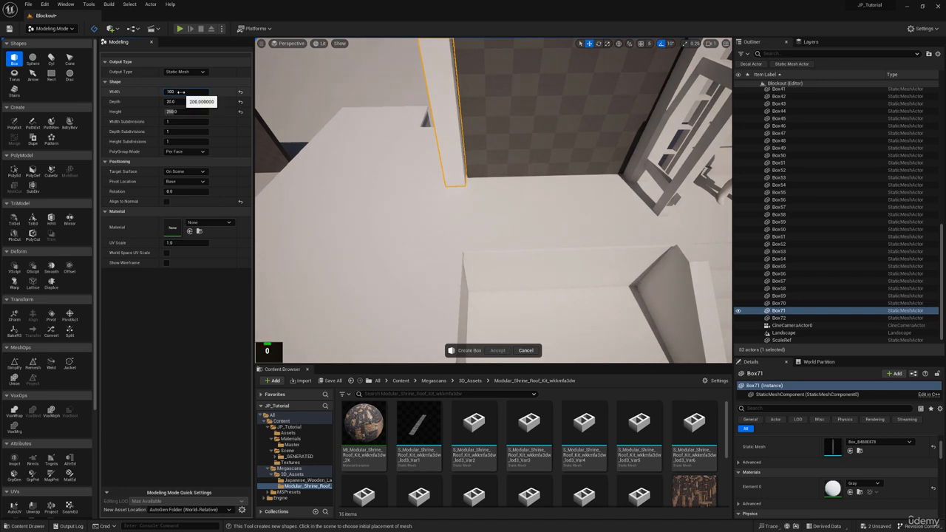
{"action": "key", "text": "Tab"}
{"action": "type", "text": "10"}
{"action": "key", "text": "Tab"}
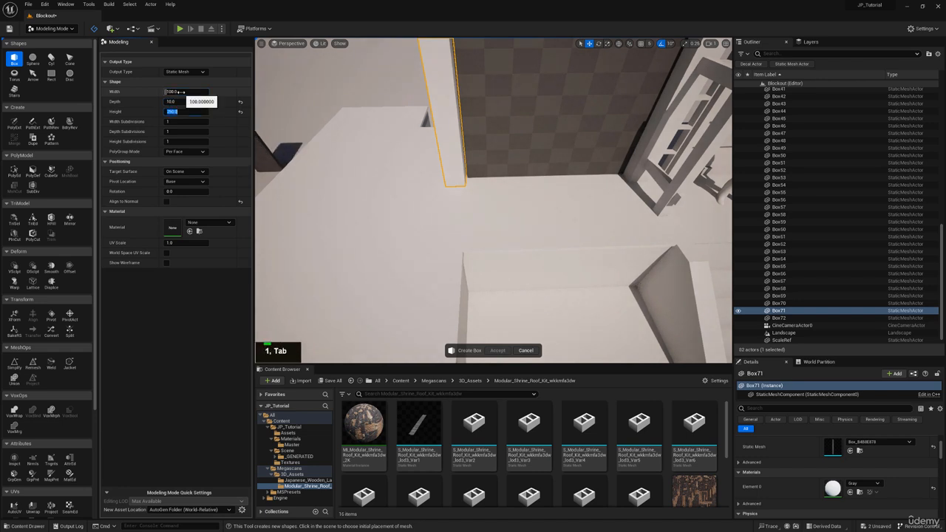
{"action": "type", "text": "10"}
{"action": "key", "text": "Return"}
{"action": "left_click", "coordinate": [446, 222]}
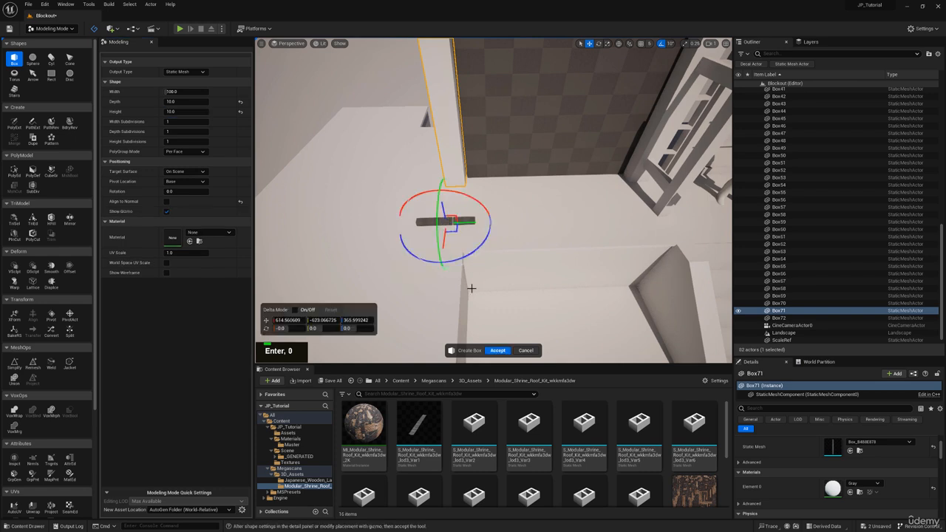
{"action": "left_click", "coordinate": [491, 351]}
Rotate the new box, stretch it into a long floor beam, and slide it to the base of the freestanding post.
{"action": "key", "text": "e"}
{"action": "left_click_drag", "start_coordinate": [474, 247], "coordinate": [433, 267]}
{"action": "left_click_drag", "start_coordinate": [486, 228], "coordinate": [486, 222]}
{"action": "right_click_drag", "start_coordinate": [555, 170], "coordinate": [555, 130]}
{"action": "key", "text": "r"}
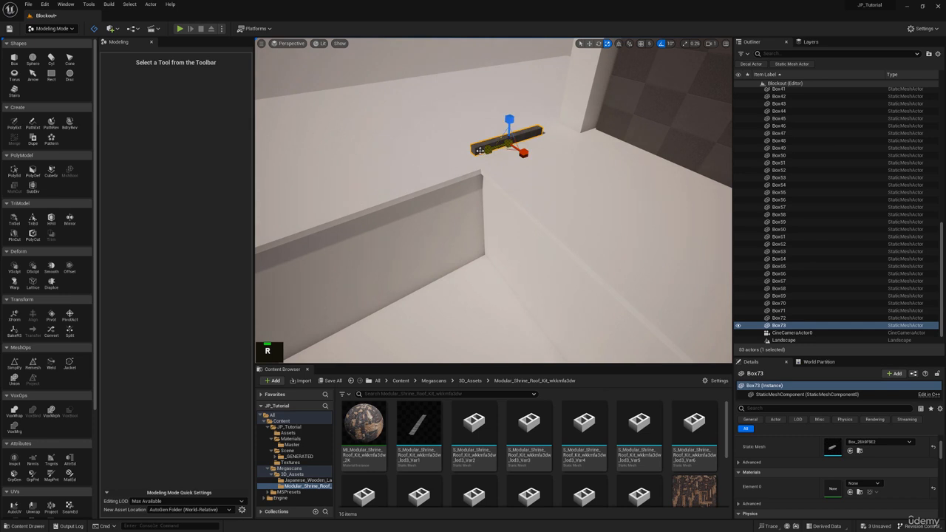
{"action": "left_click_drag", "start_coordinate": [480, 150], "coordinate": [444, 162]}
{"action": "key", "text": "w"}
{"action": "left_click_drag", "start_coordinate": [528, 153], "coordinate": [538, 163]}
Nudge the freestanding post slightly sideways toward the wall panel, checking its base from both sides.
{"action": "left_click", "coordinate": [571, 111]}
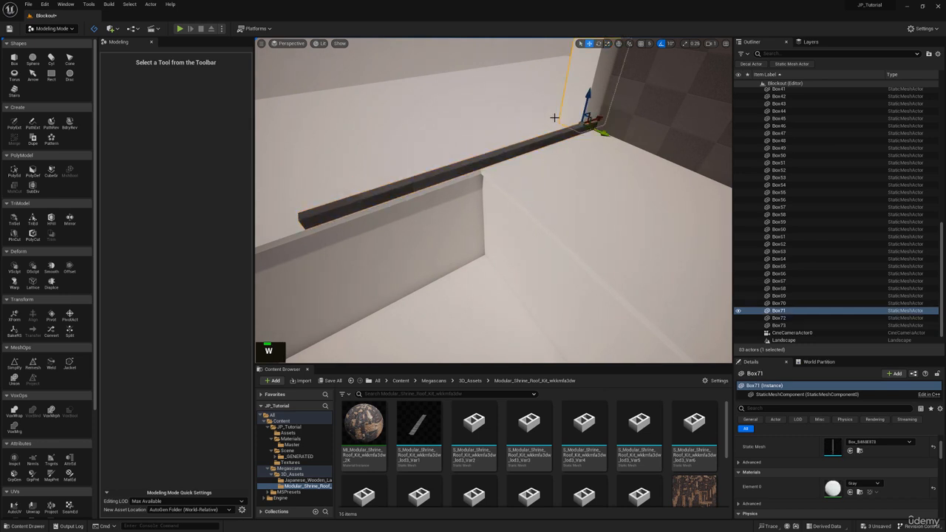
{"action": "key", "text": "a"}
{"action": "right_click_drag", "start_coordinate": [555, 116], "coordinate": [522, 165]}
{"action": "key", "text": "w"}
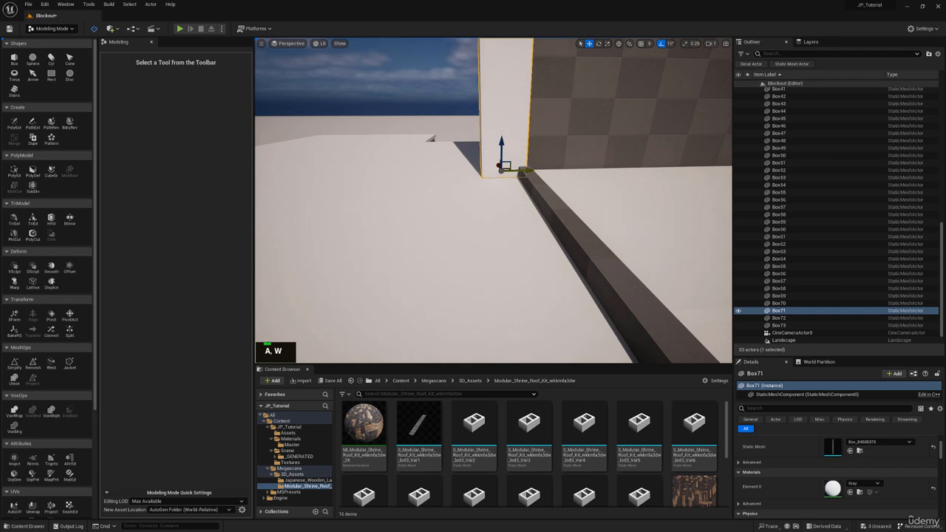
{"action": "mouse_move", "coordinate": [521, 172]}
{"action": "left_mouse_down"}
{"action": "mouse_move", "coordinate": [508, 171]}
{"action": "mouse_move", "coordinate": [523, 172]}
{"action": "left_mouse_up"}
{"action": "key", "text": "d"}
{"action": "right_click_drag", "start_coordinate": [523, 171], "coordinate": [521, 174]}
{"action": "scroll", "coordinate": [521, 173], "scroll_direction": "down", "scroll_amount": 4}
{"action": "key", "text": "e"}
{"action": "key", "text": "w"}
{"action": "key", "text": "d"}
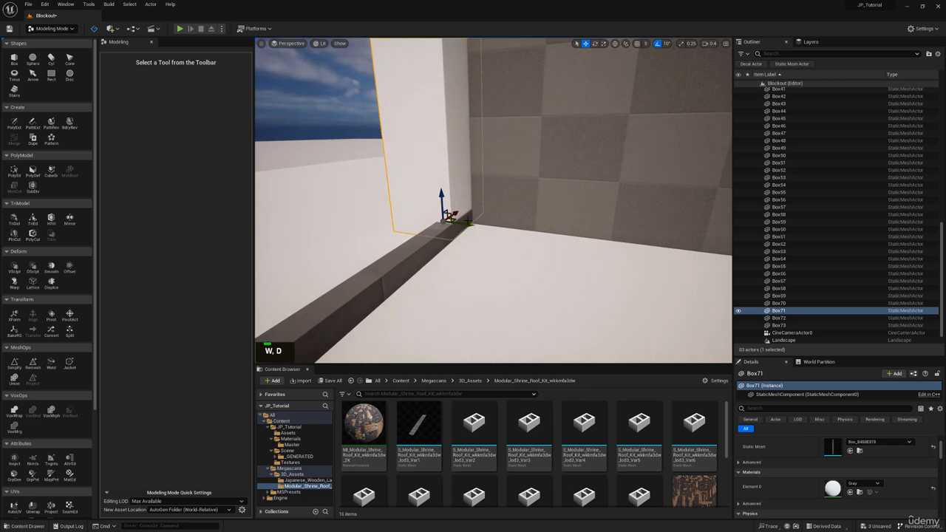
{"action": "left_click_drag", "start_coordinate": [473, 223], "coordinate": [477, 224]}
Select the wall panel's outer side with PolyGroup Edit, accept the edit, and delete the long floor beam.
{"action": "left_click", "coordinate": [510, 193]}
{"action": "right_click_drag", "start_coordinate": [510, 194], "coordinate": [510, 189]}
{"action": "scroll", "coordinate": [511, 193], "scroll_direction": "up", "scroll_amount": 3}
{"action": "key", "text": "s"}
{"action": "key", "text": "e"}
{"action": "left_click", "coordinate": [18, 170]}
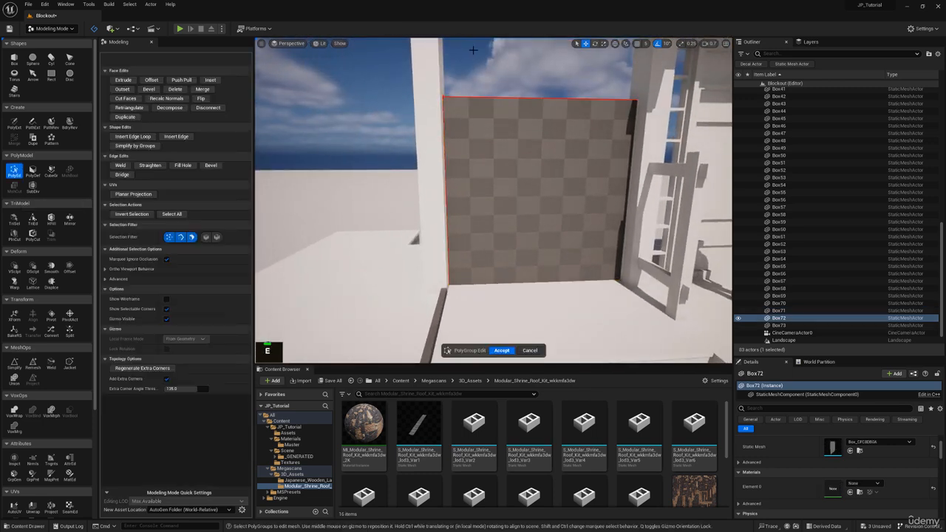
{"action": "left_click_drag", "start_coordinate": [387, 75], "coordinate": [515, 347]}
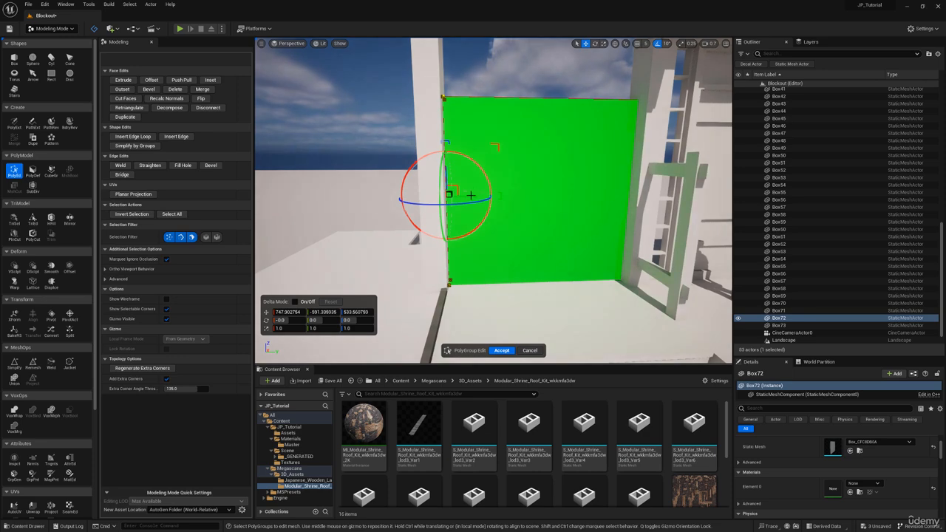
{"action": "left_click", "coordinate": [501, 350]}
{"action": "key", "text": "Delete"}
Apply the Gray material from the project's Materials folder to the wall panel.
{"action": "left_click", "coordinate": [497, 198]}
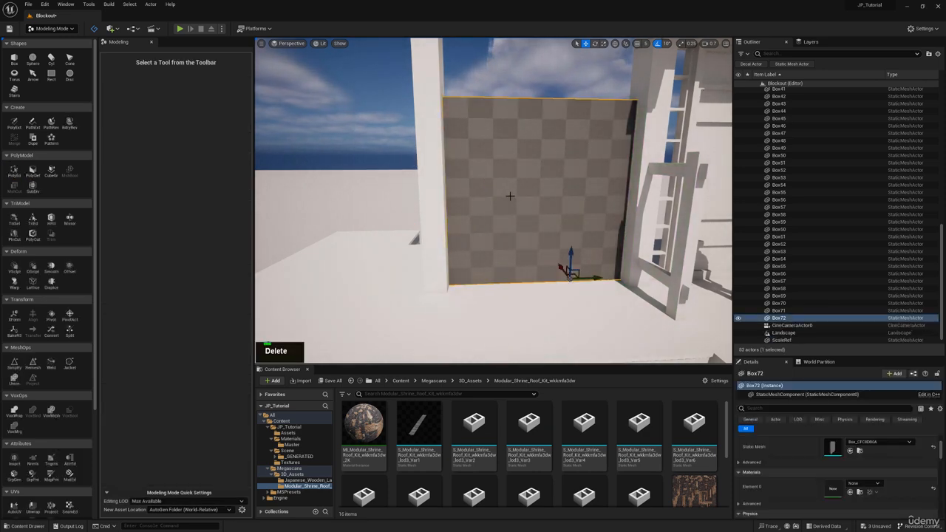
{"action": "right_click_drag", "start_coordinate": [511, 196], "coordinate": [511, 196]}
{"action": "key", "text": "e"}
{"action": "key", "text": "d"}
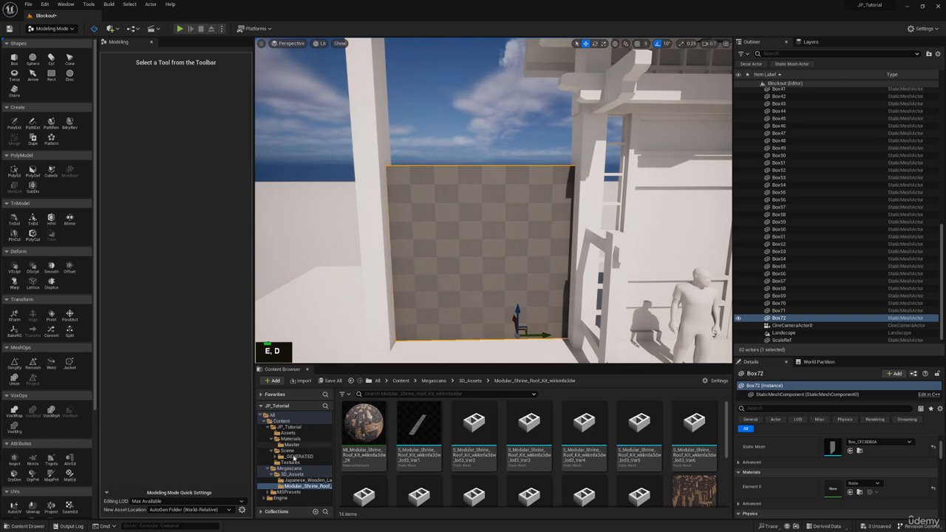
{"action": "scroll", "coordinate": [288, 459], "scroll_direction": "down", "scroll_amount": 2}
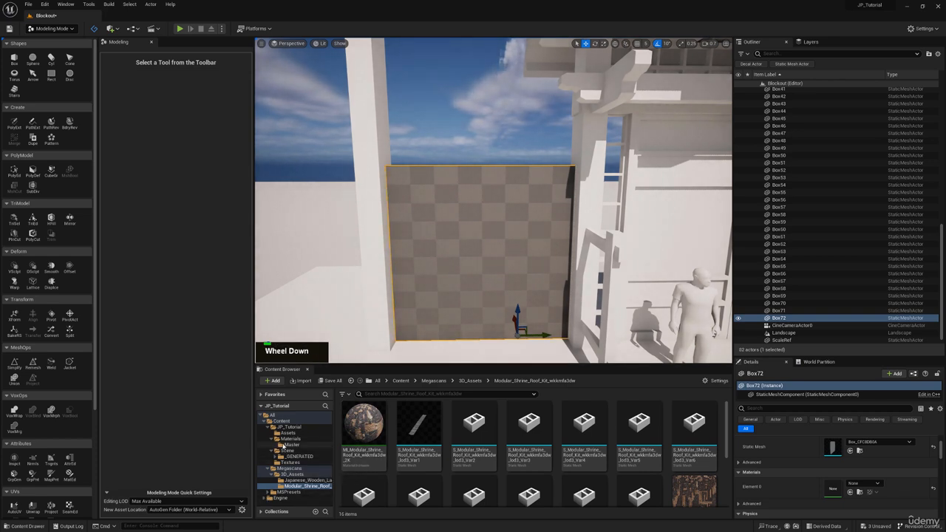
{"action": "left_click", "coordinate": [291, 438]}
{"action": "left_click_drag", "start_coordinate": [409, 425], "coordinate": [504, 217]}
{"action": "right_click_drag", "start_coordinate": [504, 216], "coordinate": [504, 216]}
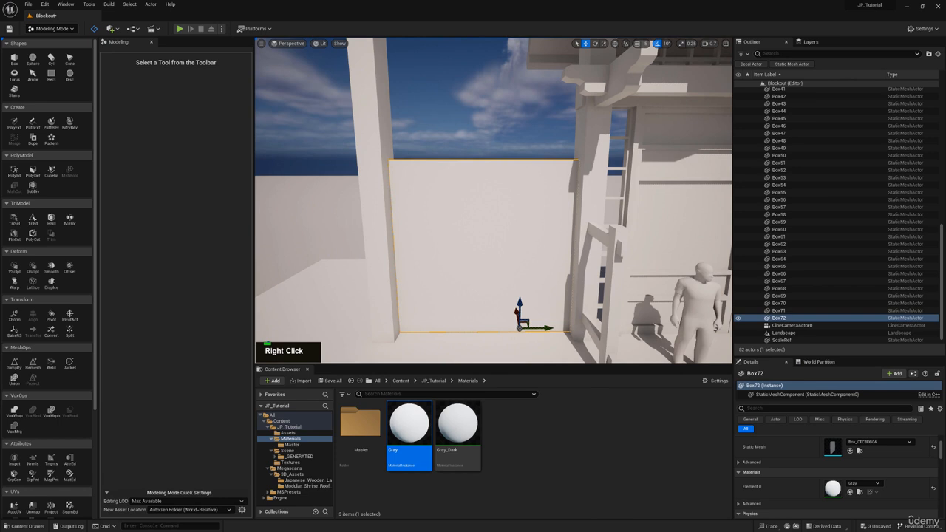
{"action": "left_click", "coordinate": [14, 171]}
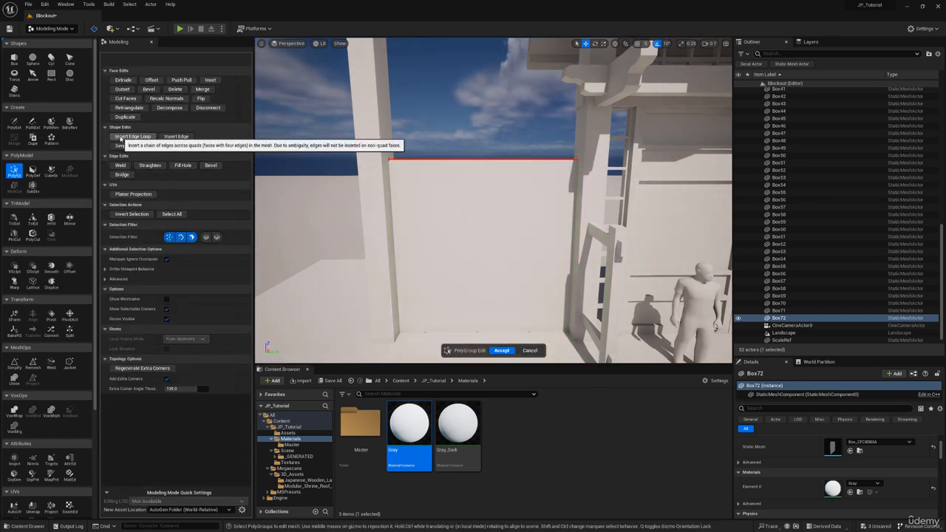
{"action": "left_click", "coordinate": [122, 138]}
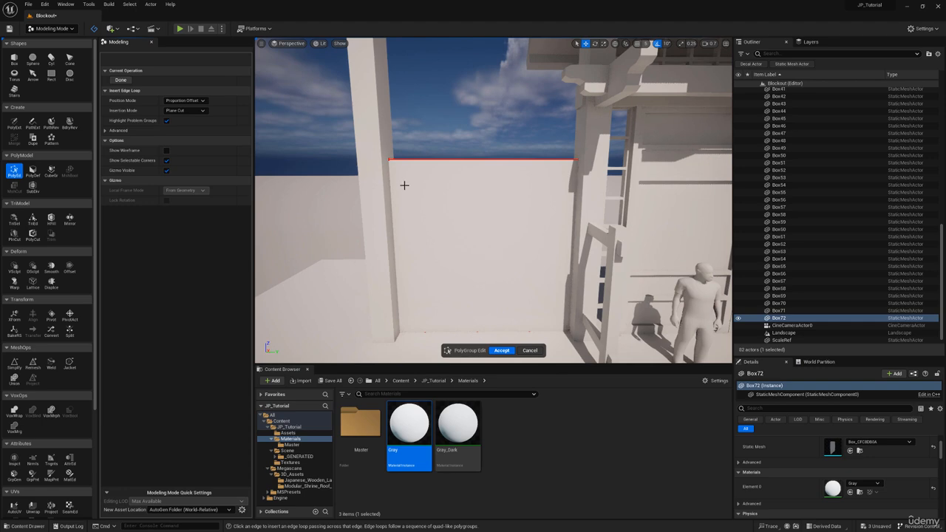
{"action": "key", "text": "a"}
{"action": "right_click_drag", "start_coordinate": [411, 181], "coordinate": [410, 181]}
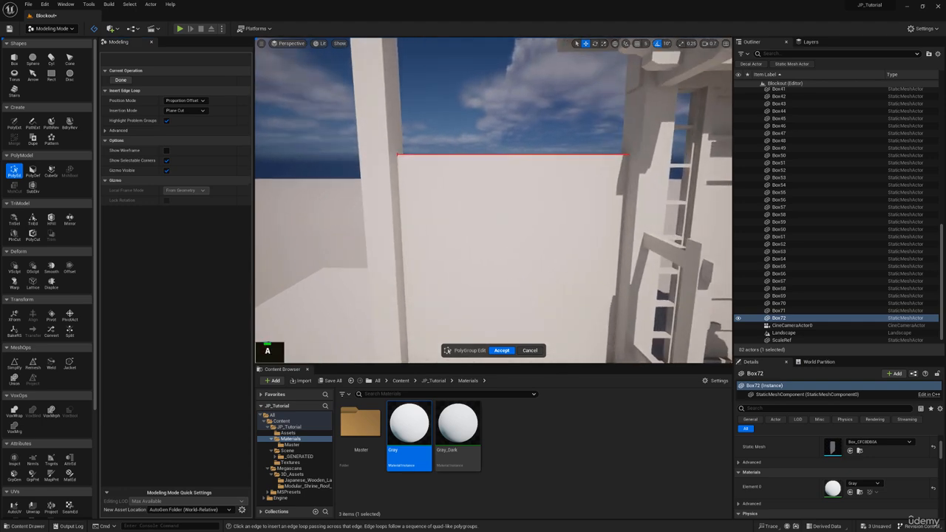
{"action": "left_click", "coordinate": [530, 351]}
Duplicate the thin vertical strip beside the gate door and move the copy to the wall panel's outer edge.
{"action": "right_click_drag", "start_coordinate": [584, 229], "coordinate": [443, 252]}
{"action": "key", "text": "s"}
{"action": "left_click", "coordinate": [572, 221]}
{"action": "key", "text": "ctrl+c"}
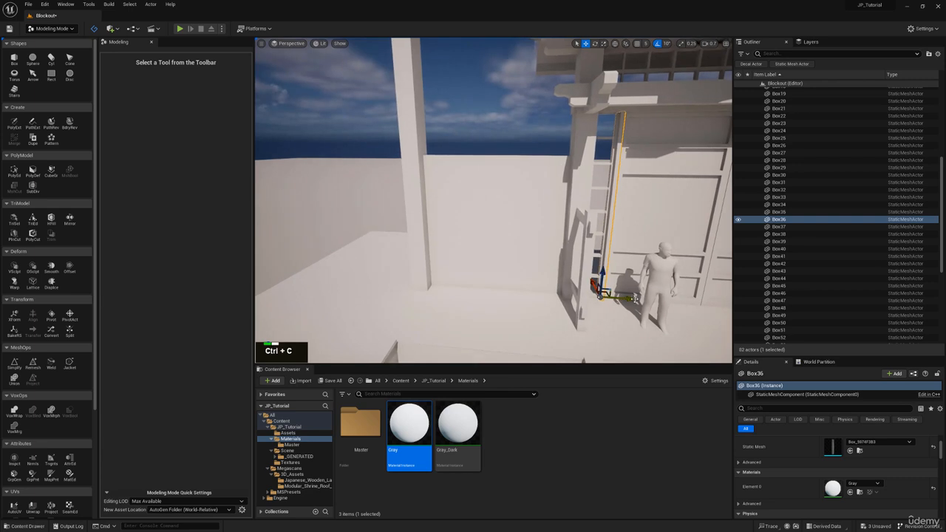
{"action": "key", "text": "ctrl+v"}
{"action": "left_click_drag", "start_coordinate": [437, 260], "coordinate": [457, 262]}
Fine-tune the copied strip so it sits in the corner between the freestanding post and the wall panel.
{"action": "key", "text": "e"}
{"action": "right_click_drag", "start_coordinate": [458, 261], "coordinate": [470, 290]}
{"action": "left_click_drag", "start_coordinate": [489, 295], "coordinate": [488, 293]}
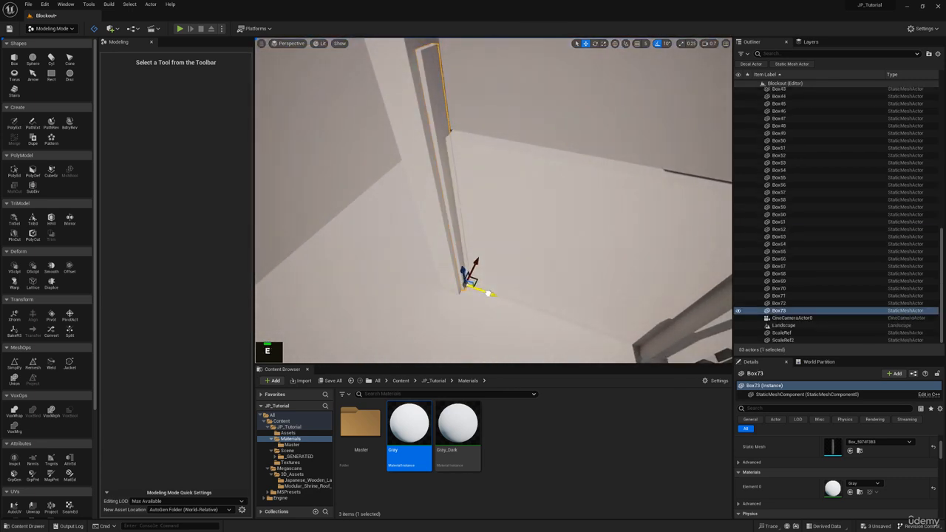
{"action": "right_click_drag", "start_coordinate": [560, 253], "coordinate": [481, 254]}
{"action": "key", "text": "d"}
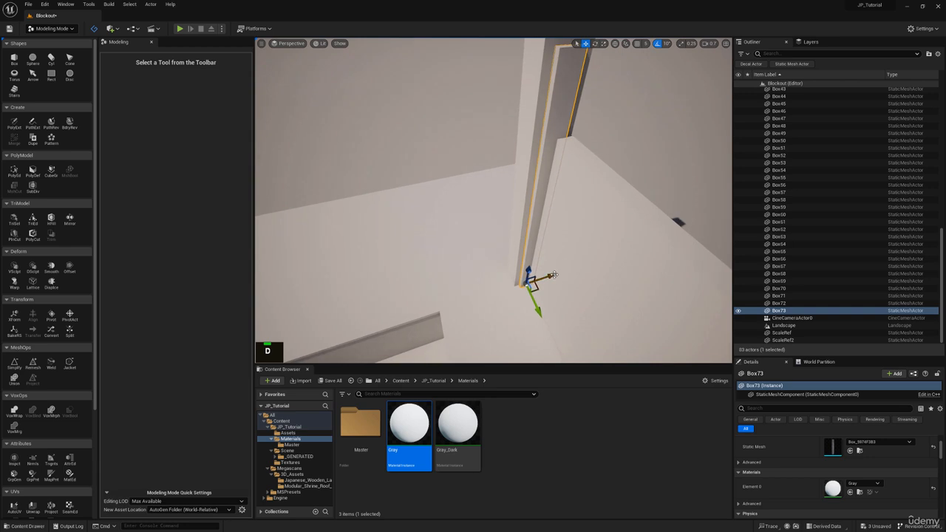
{"action": "left_click_drag", "start_coordinate": [553, 276], "coordinate": [556, 275]}
Scale the trim strip's height down to the wall panel's top edge and adjust its depth against the panel.
{"action": "key", "text": "r"}
{"action": "right_click_drag", "start_coordinate": [533, 237], "coordinate": [433, 230]}
{"action": "key", "text": "q"}
{"action": "key", "text": "r"}
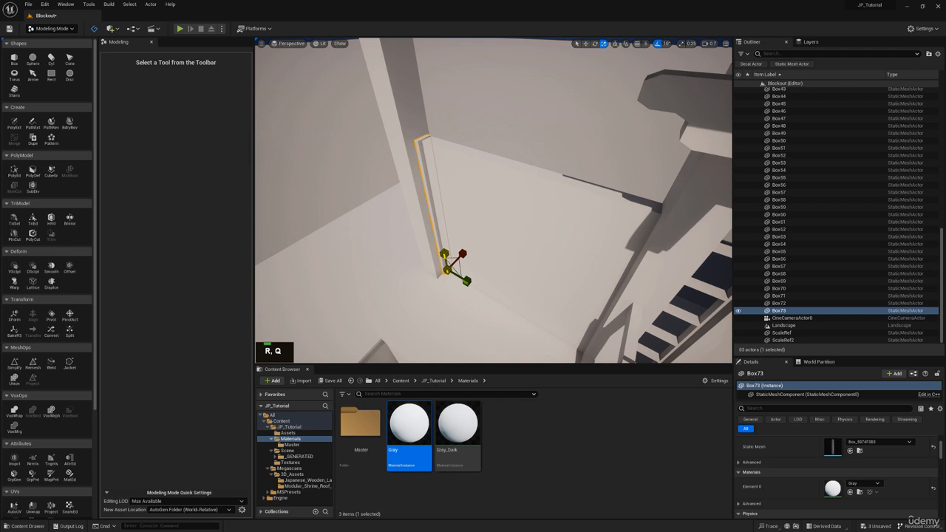
{"action": "key", "text": "w"}
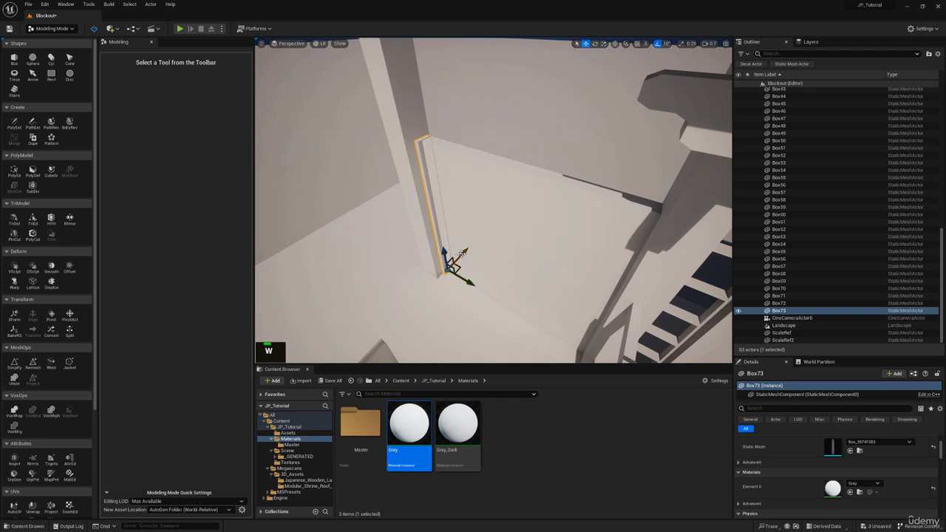
{"action": "left_click_drag", "start_coordinate": [462, 255], "coordinate": [464, 254]}
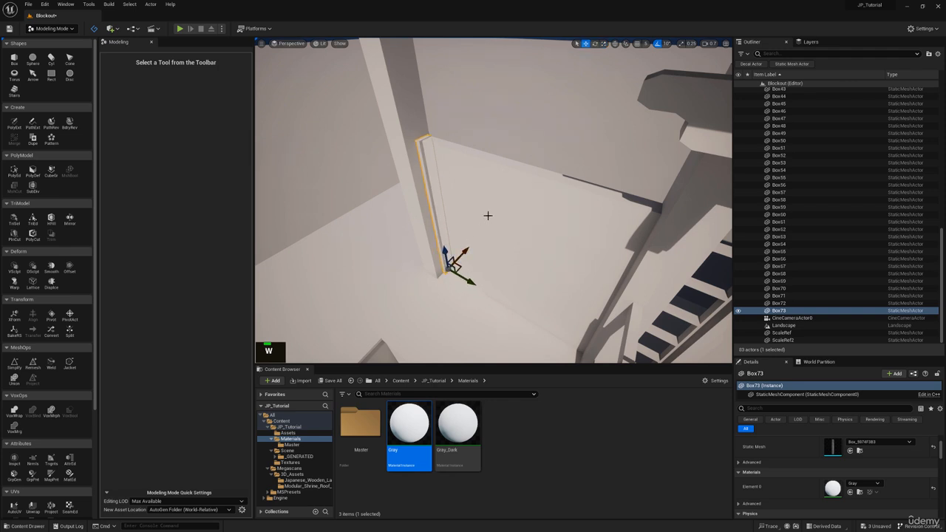
{"action": "left_click", "coordinate": [485, 232]}
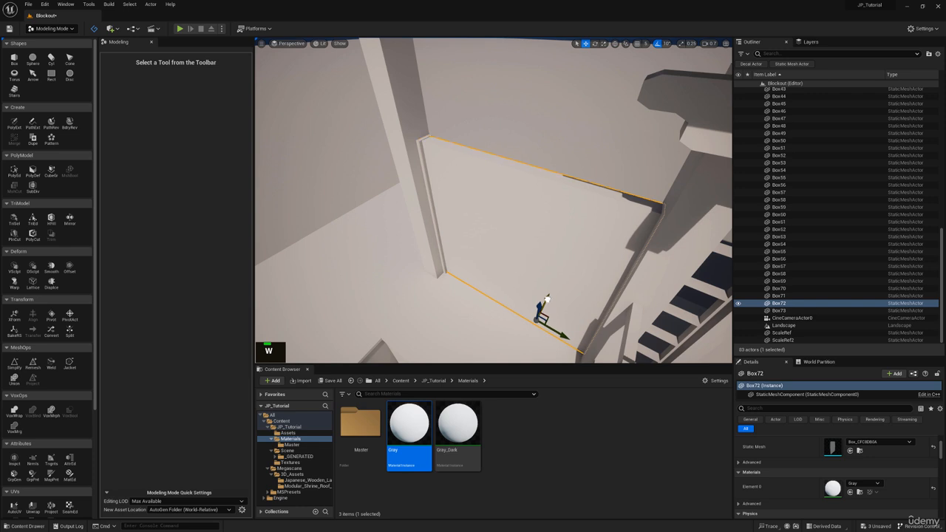
Duplicate the shortened trim strip and slide the copy along the wall panel to the gate's outer post.
{"action": "right_click_drag", "start_coordinate": [438, 168], "coordinate": [503, 133]}
{"action": "key", "text": "q"}
{"action": "left_click", "coordinate": [316, 177]}
{"action": "right_click_drag", "start_coordinate": [423, 219], "coordinate": [446, 230]}
{"action": "key", "text": "ctrl+c"}
{"action": "key", "text": "ctrl+v"}
{"action": "left_click_drag", "start_coordinate": [381, 312], "coordinate": [546, 298]}
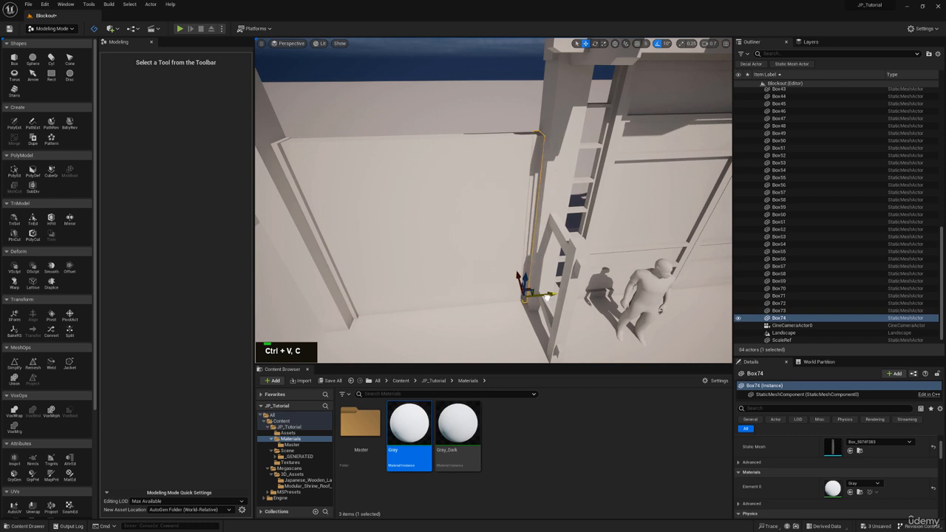
Adjust the wall panel's gate-side face to the second trim strip with PolyGroup Edit.
{"action": "left_click", "coordinate": [496, 211]}
{"action": "right_click_drag", "start_coordinate": [496, 212], "coordinate": [495, 212]}
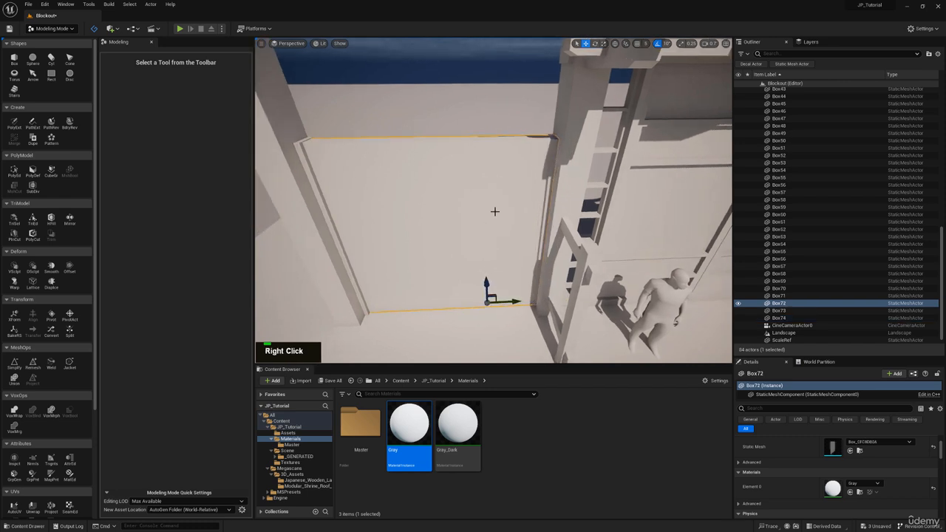
{"action": "left_click", "coordinate": [14, 170]}
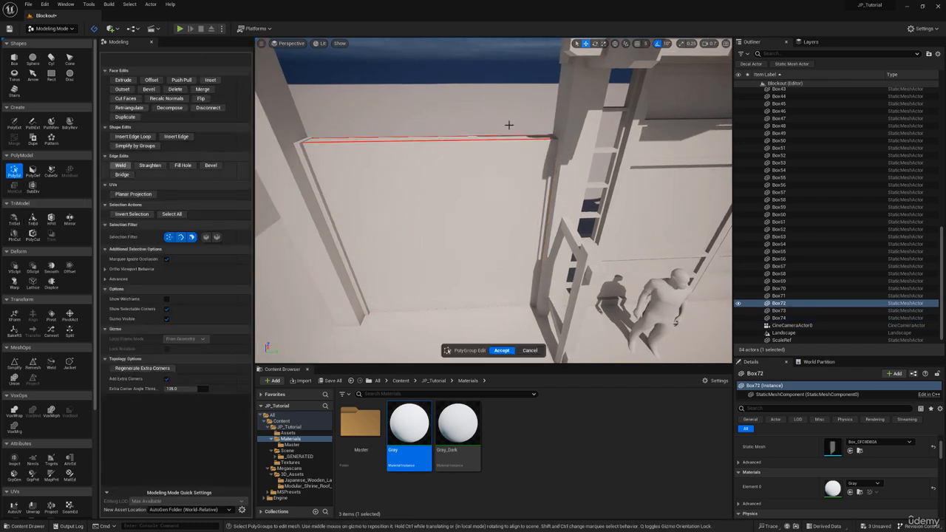
{"action": "left_click", "coordinate": [562, 259]}
{"action": "right_click_drag", "start_coordinate": [504, 294], "coordinate": [504, 295]}
{"action": "key", "text": "w"}
{"action": "left_click_drag", "start_coordinate": [504, 294], "coordinate": [496, 292]}
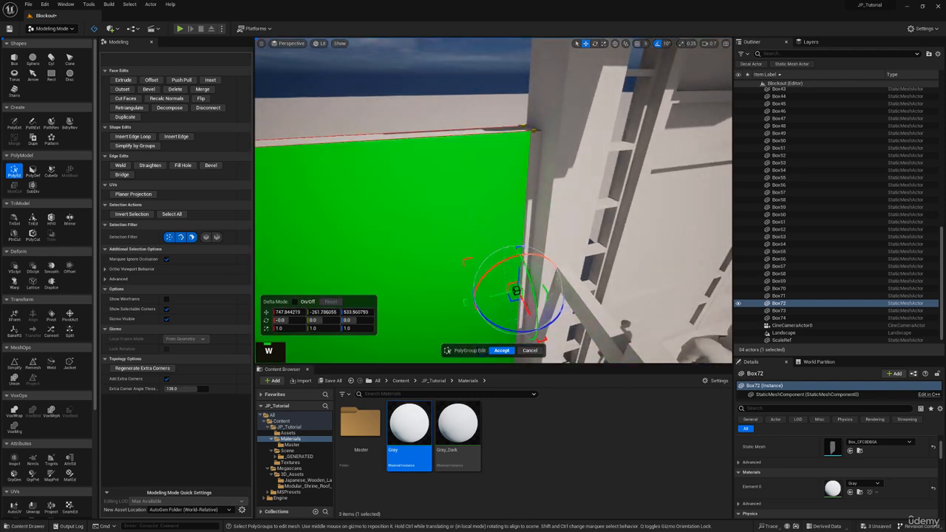
Select the corners on the wall panel's outer side and shift them slightly inward to the first trim strip.
{"action": "right_click_drag", "start_coordinate": [488, 290], "coordinate": [481, 293]}
{"action": "key", "text": "s"}
{"action": "left_click_drag", "start_coordinate": [317, 131], "coordinate": [444, 340]}
{"action": "key", "text": "w"}
{"action": "right_click_drag", "start_coordinate": [443, 265], "coordinate": [443, 263]}
{"action": "left_click_drag", "start_coordinate": [443, 263], "coordinate": [444, 263]}
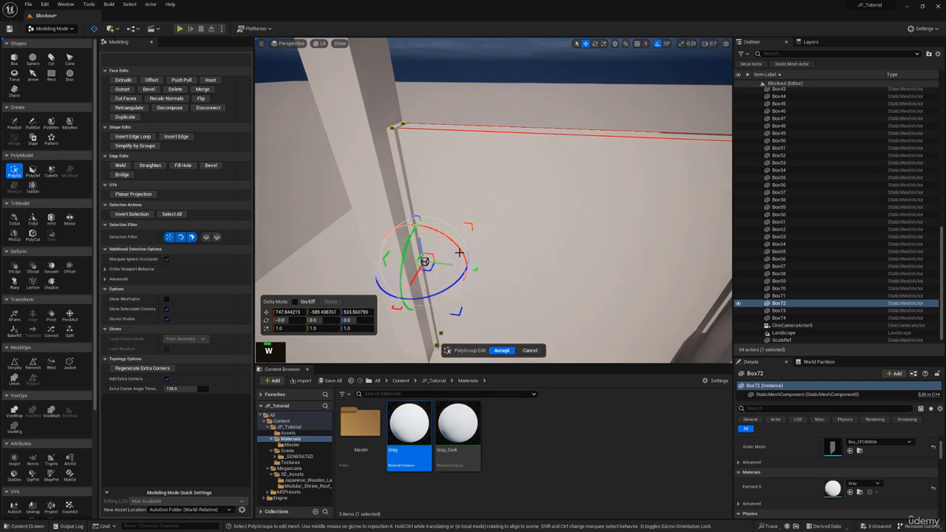
Insert one edge loop in Even position mode vertically through the middle of the wall panel.
{"action": "key", "text": "s"}
{"action": "right_click_drag", "start_coordinate": [459, 253], "coordinate": [460, 253]}
{"action": "key", "text": "q"}
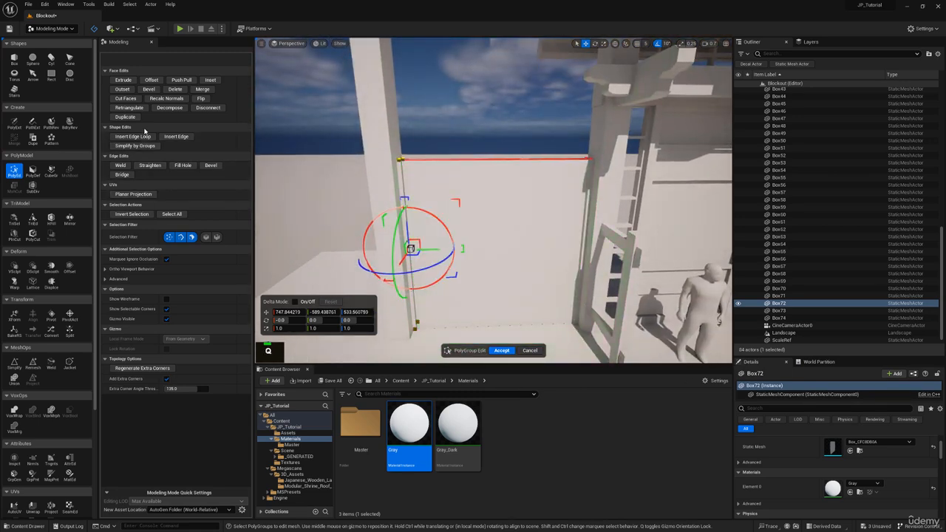
{"action": "left_click", "coordinate": [139, 136]}
{"action": "left_click", "coordinate": [185, 100]}
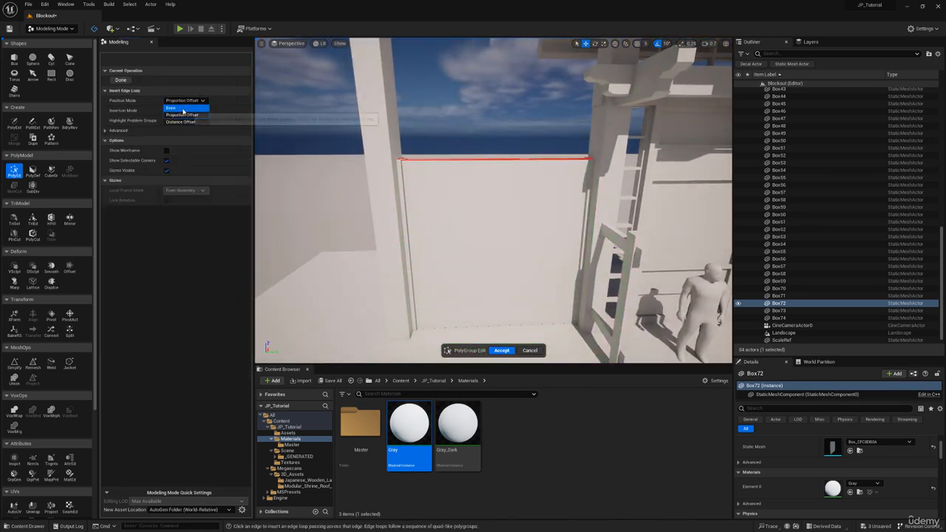
{"action": "left_click", "coordinate": [184, 109]}
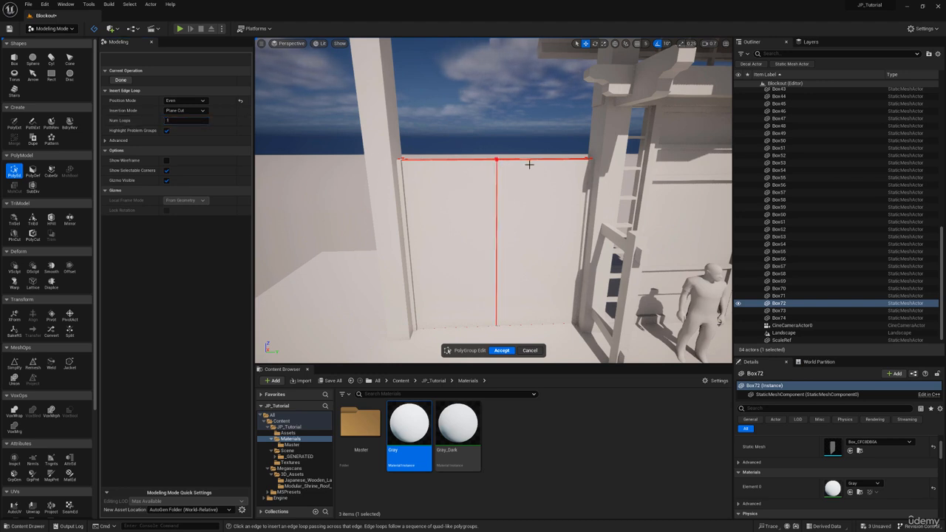
Insert two evenly spaced vertical edge loops in the outer half of the wall panel.
{"action": "right_click_drag", "start_coordinate": [493, 182], "coordinate": [510, 210]}
{"action": "key", "text": "a"}
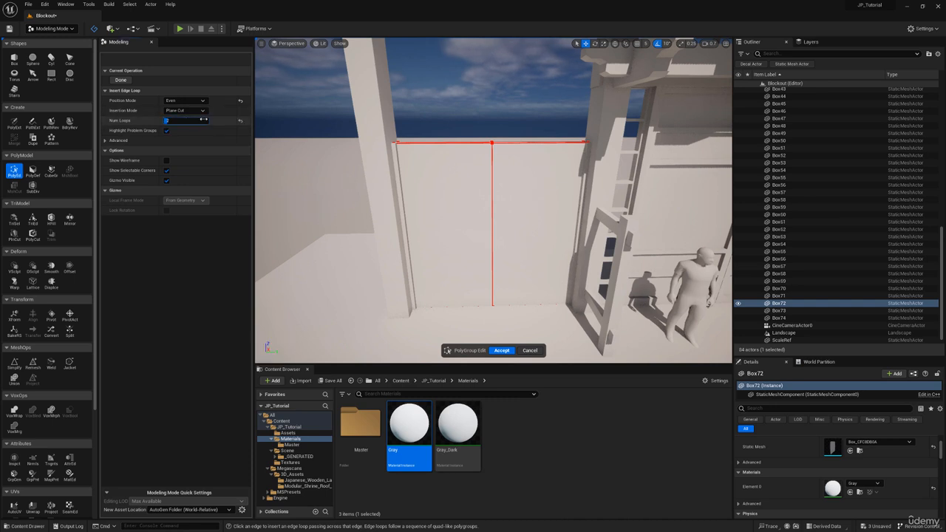
{"action": "left_click", "coordinate": [439, 142]}
{"action": "right_click_drag", "start_coordinate": [439, 142], "coordinate": [473, 151]}
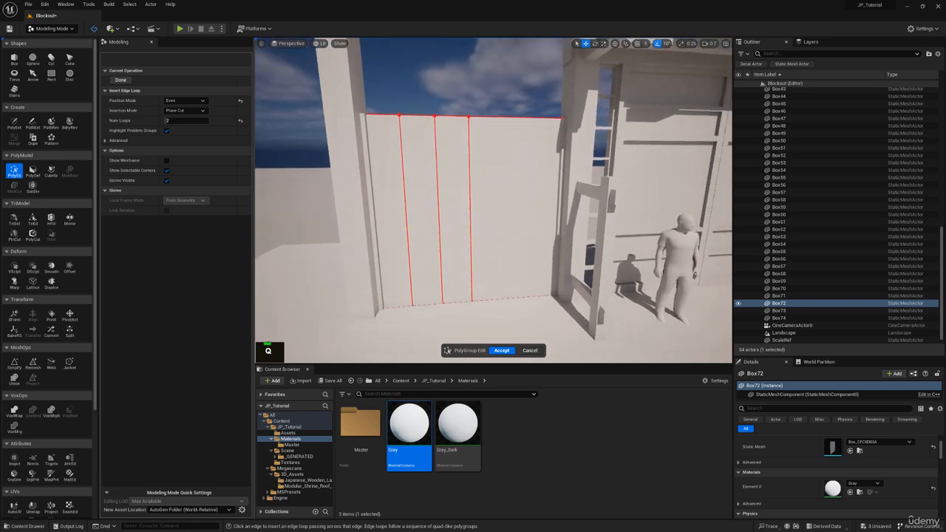
{"action": "left_click", "coordinate": [121, 80]}
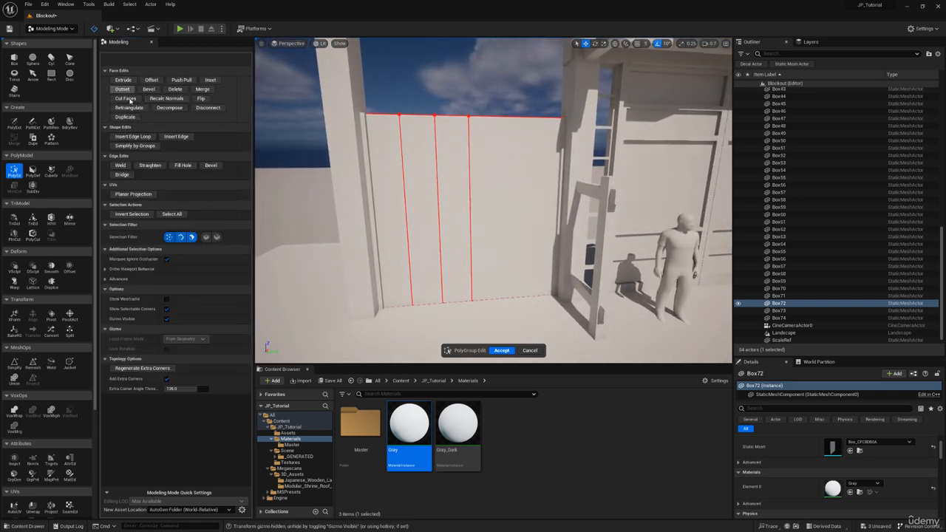
Insert two horizontal edge loops across the wall panel's upper half in Proportion Offset mode and accept the PolyGroup edit.
{"action": "left_click", "coordinate": [132, 136]}
{"action": "left_click", "coordinate": [185, 101]}
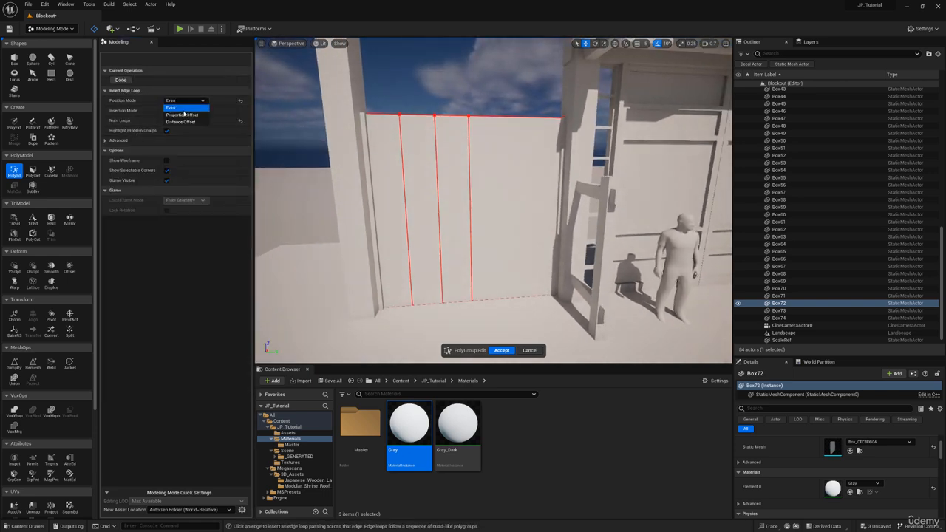
{"action": "left_click", "coordinate": [182, 115]}
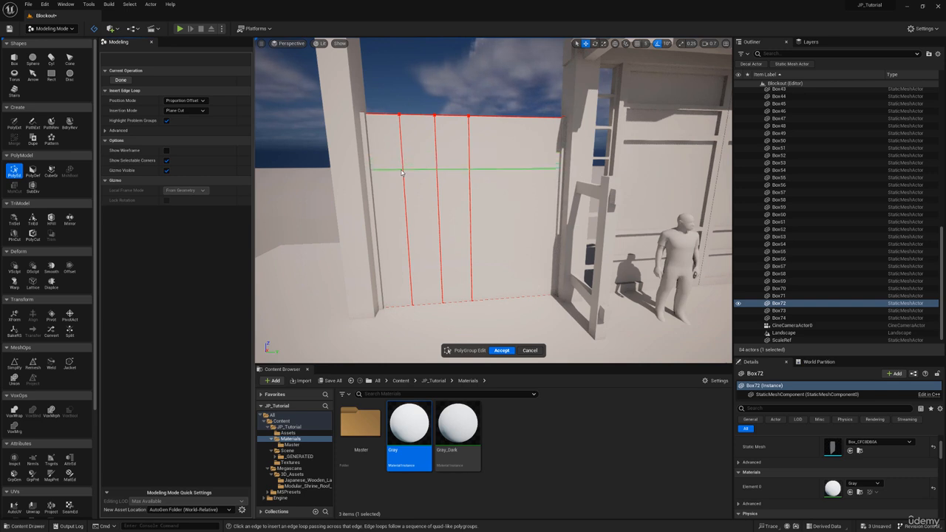
{"action": "left_click", "coordinate": [402, 173]}
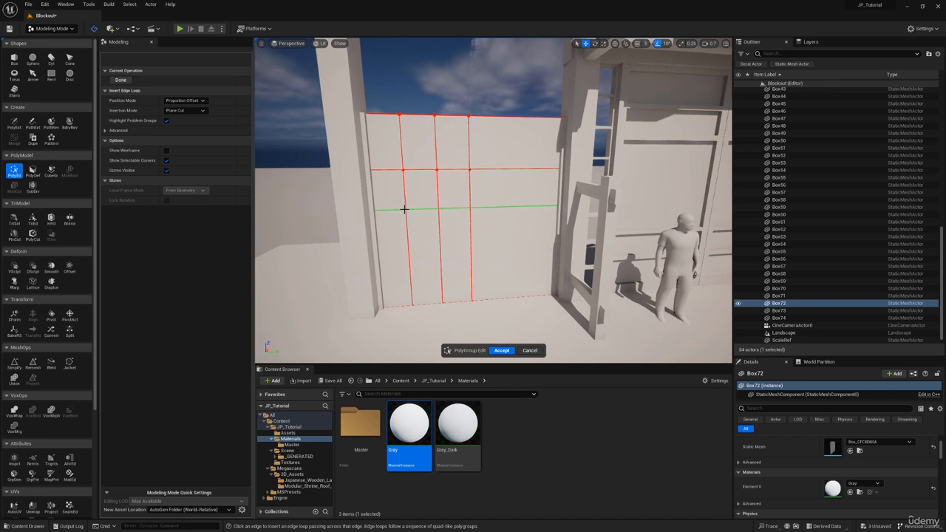
{"action": "right_click_drag", "start_coordinate": [525, 208], "coordinate": [414, 208]}
{"action": "key", "text": "d"}
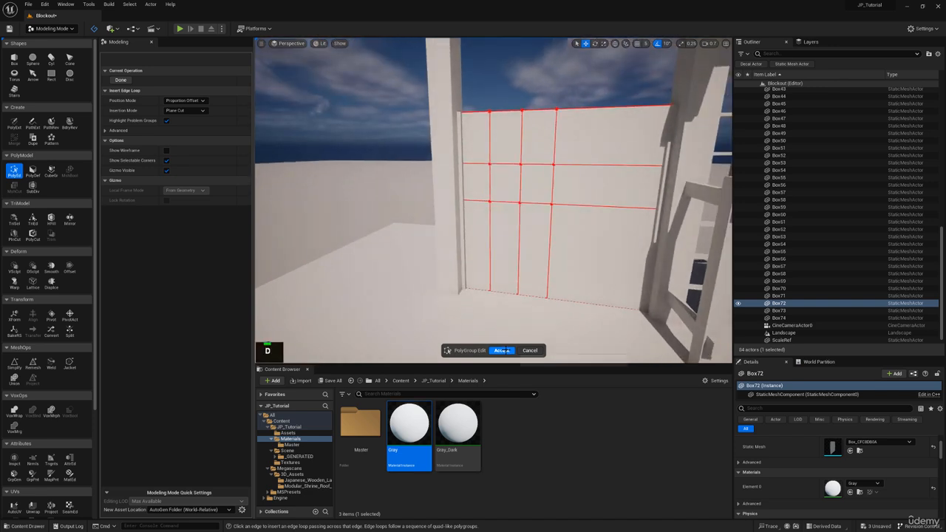
{"action": "left_click", "coordinate": [506, 351]}
Reopen the wall panel in PolyGroup Edit and insert a horizontal edge loop just below its top edge.
{"action": "right_click_drag", "start_coordinate": [510, 324], "coordinate": [519, 340]}
{"action": "key", "text": "w"}
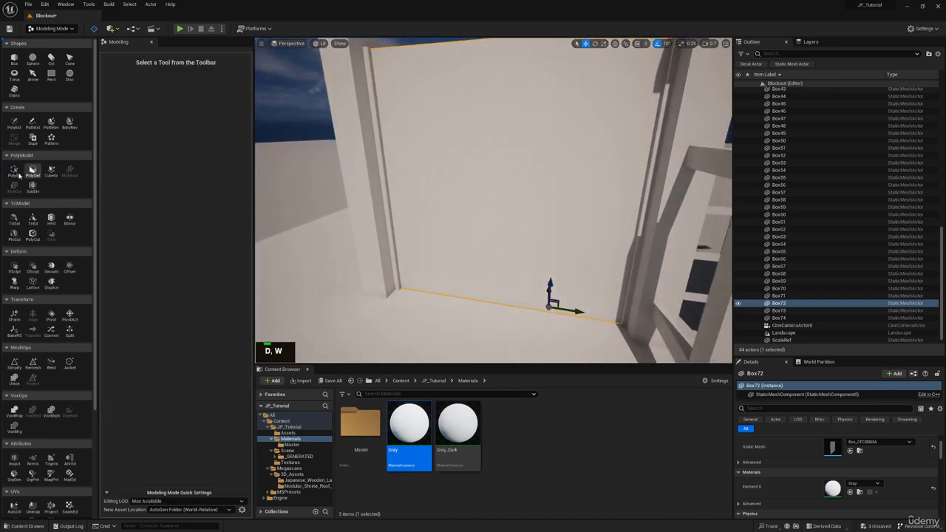
{"action": "left_click", "coordinate": [17, 173]}
{"action": "mouse_move", "coordinate": [518, 157]}
{"action": "right_mouse_down"}
{"action": "mouse_move", "coordinate": [636, 169]}
{"action": "mouse_move", "coordinate": [502, 161]}
{"action": "right_mouse_up"}
{"action": "key", "text": "s"}
{"action": "key", "text": "d"}
{"action": "key", "text": "w"}
{"action": "key", "text": "a"}
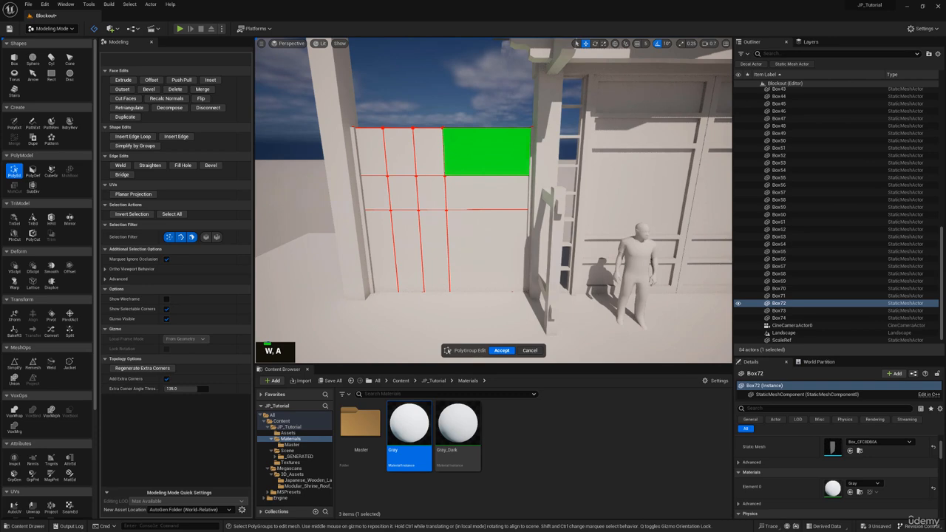
{"action": "right_click_drag", "start_coordinate": [486, 152], "coordinate": [487, 163]}
{"action": "key", "text": "w"}
{"action": "key", "text": "a"}
{"action": "right_click_drag", "start_coordinate": [425, 137], "coordinate": [432, 155]}
{"action": "key", "text": "w"}
{"action": "key", "text": "e"}
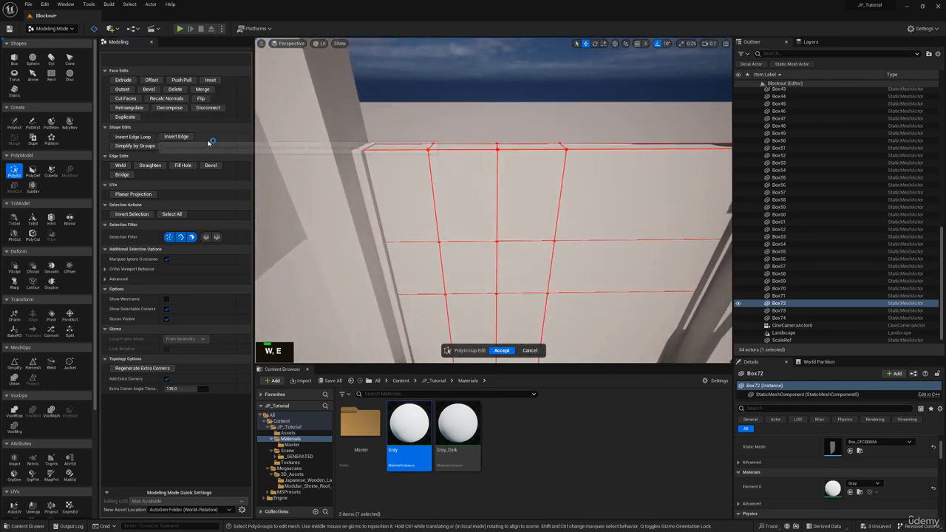
{"action": "left_click", "coordinate": [133, 136]}
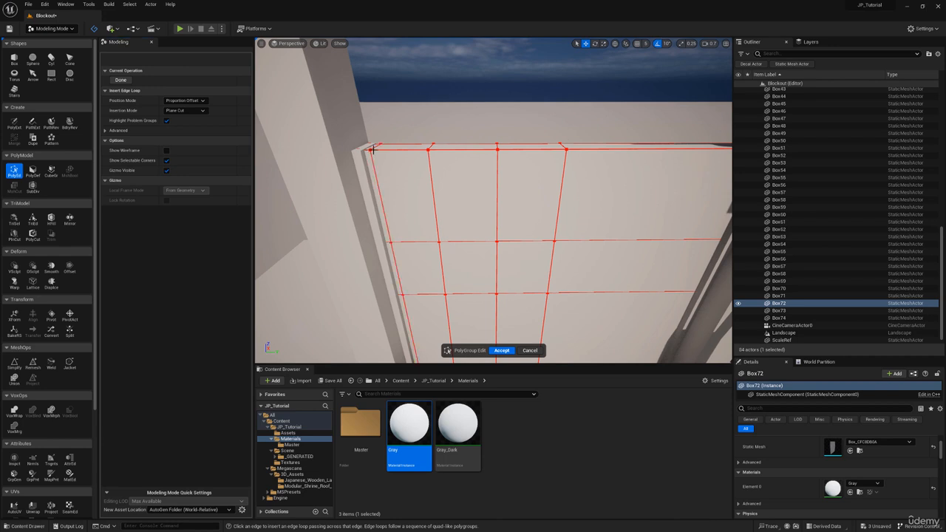
{"action": "key", "text": "d"}
{"action": "right_click_drag", "start_coordinate": [373, 150], "coordinate": [558, 142]}
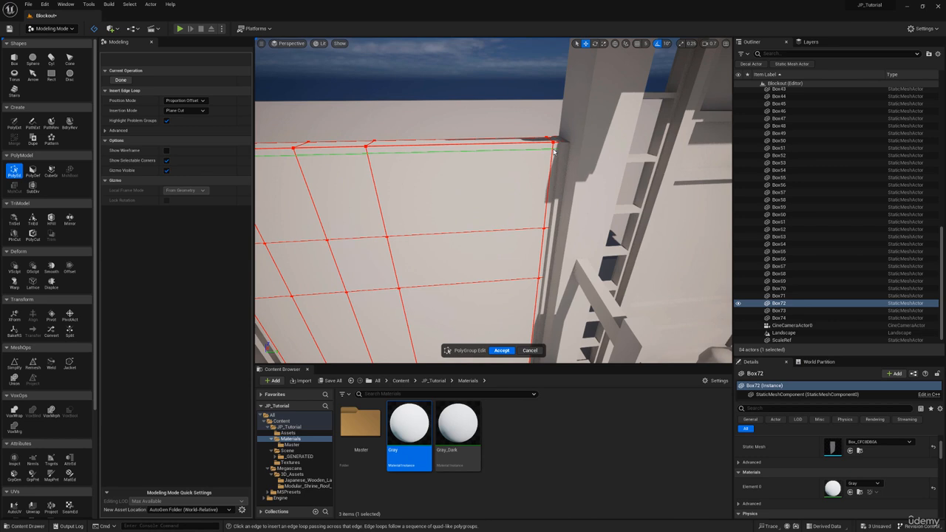
{"action": "left_click", "coordinate": [554, 151]}
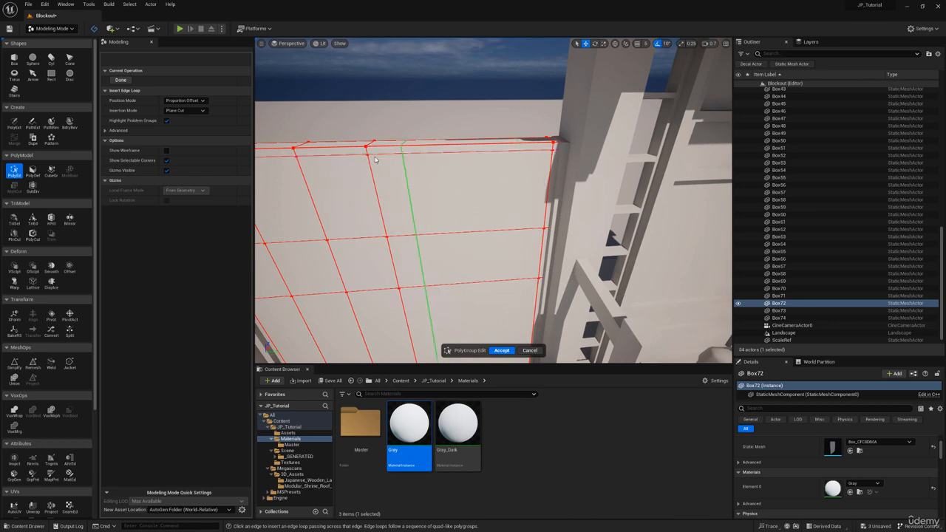
Insert a second vertical edge loop close beside each of the wall panel's three vertical loops to outline narrow strips.
{"action": "left_click", "coordinate": [377, 156]}
{"action": "right_click_drag", "start_coordinate": [397, 152], "coordinate": [370, 153]}
{"action": "key", "text": "a"}
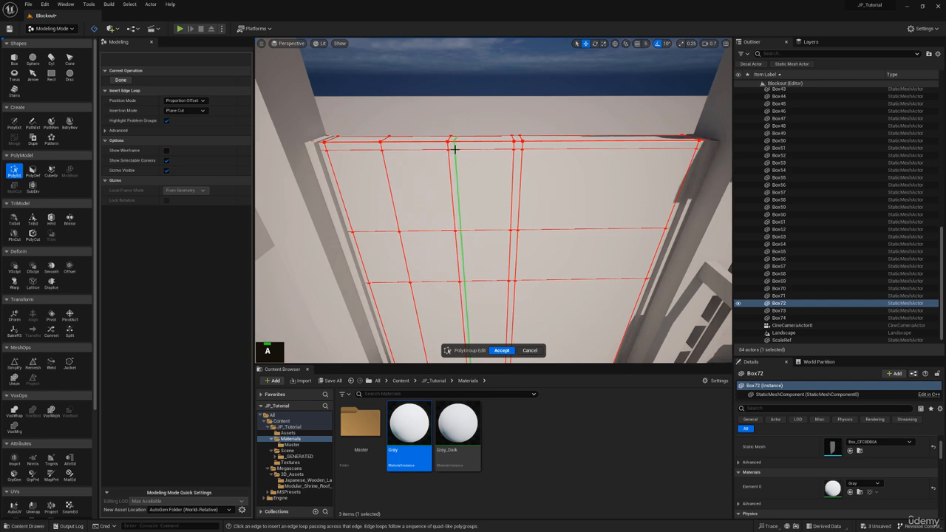
{"action": "left_click", "coordinate": [456, 148]}
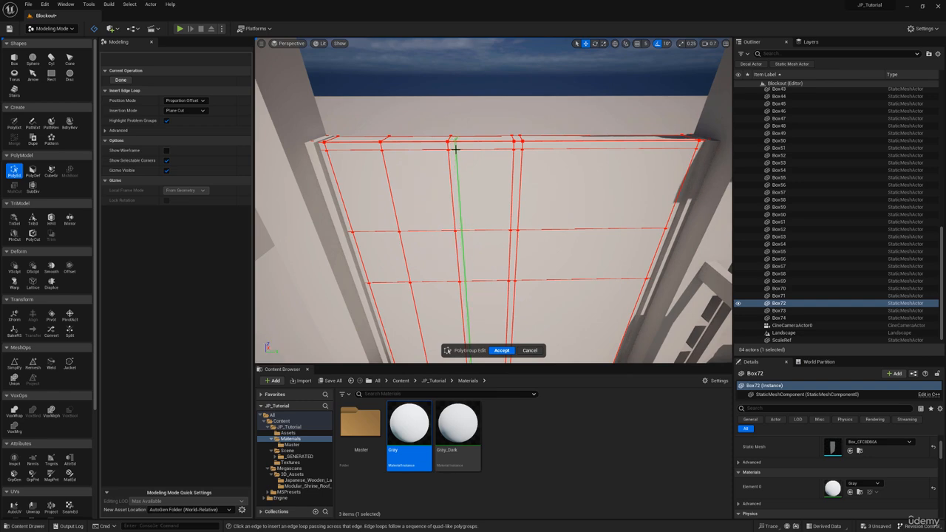
{"action": "left_click", "coordinate": [388, 149]}
Insert a second edge loop close to each of the wall panel's two middle horizontal loops and finish the loop insertion.
{"action": "right_click_drag", "start_coordinate": [403, 150], "coordinate": [496, 214]}
{"action": "key", "text": "w"}
{"action": "key", "text": "q"}
{"action": "key", "text": "s"}
{"action": "key", "text": "e"}
{"action": "right_click_drag", "start_coordinate": [460, 161], "coordinate": [477, 212]}
{"action": "left_click", "coordinate": [476, 212]}
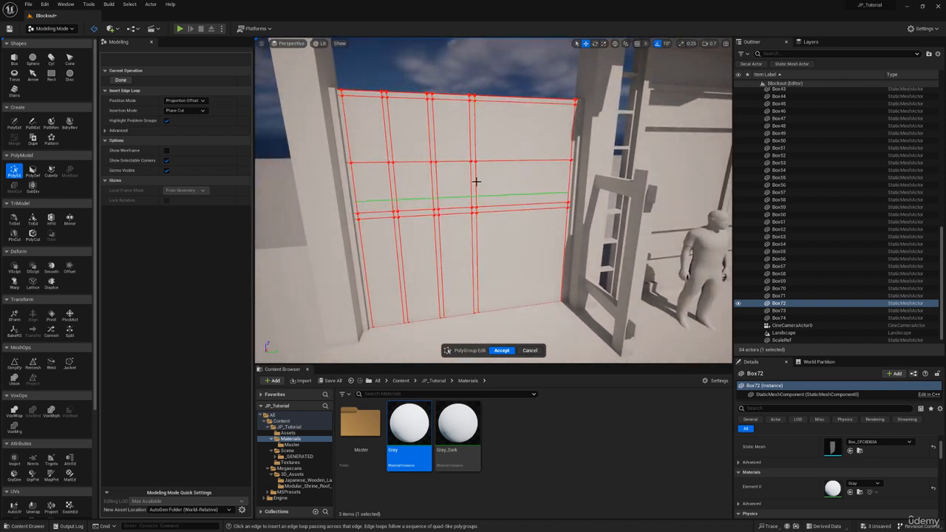
{"action": "left_click", "coordinate": [478, 167]}
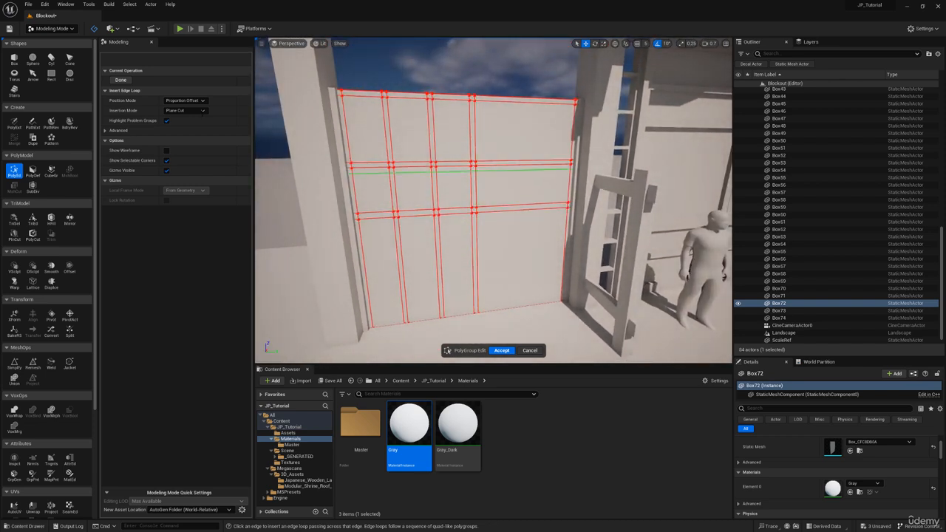
{"action": "left_click", "coordinate": [120, 80]}
{"action": "left_click", "coordinate": [460, 252]}
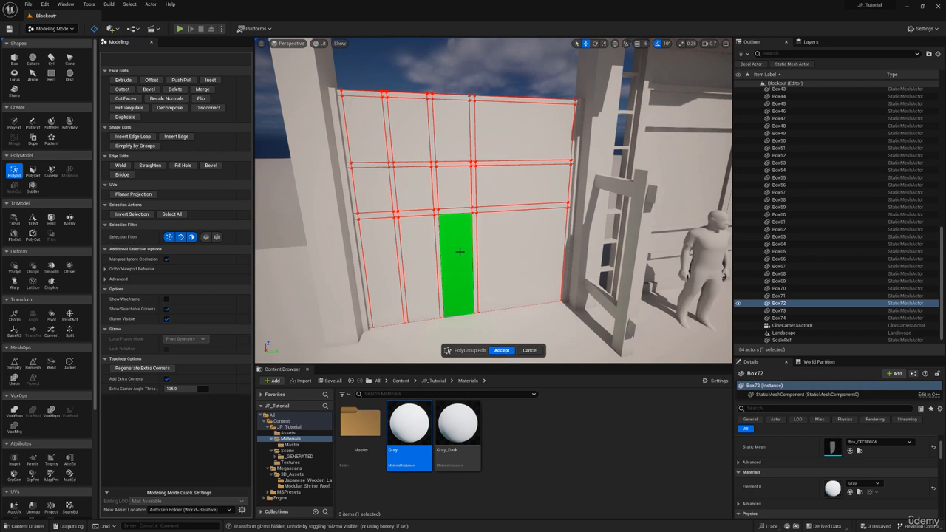
{"action": "left_click", "coordinate": [459, 253]}
{"action": "left_click", "coordinate": [456, 191], "text": "shift"}
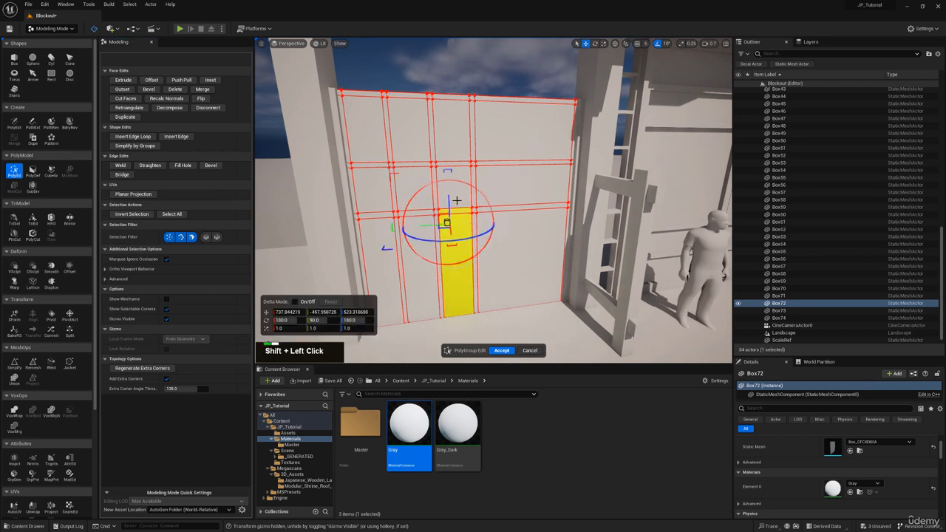
{"action": "left_click", "coordinate": [456, 194], "text": "shift"}
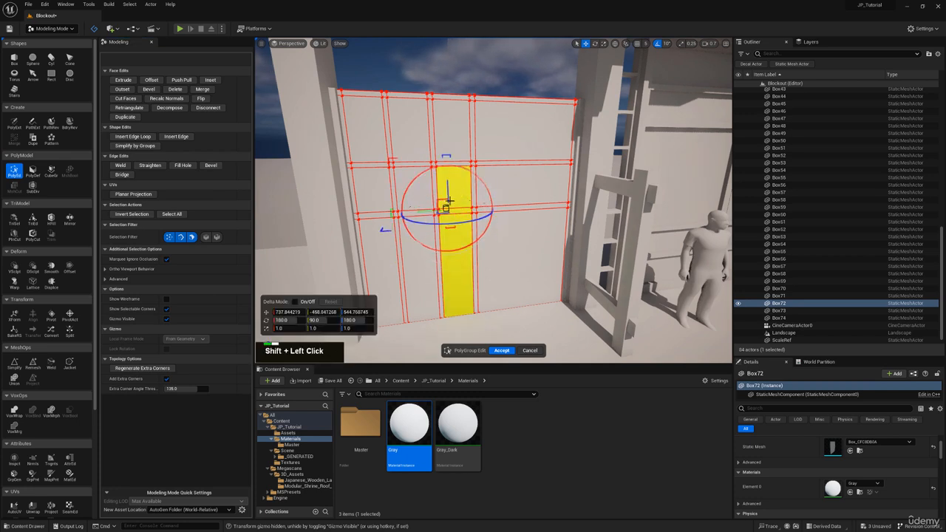
{"action": "left_click", "coordinate": [459, 195], "text": "ctrl"}
{"action": "left_click", "coordinate": [419, 226], "text": "shift"}
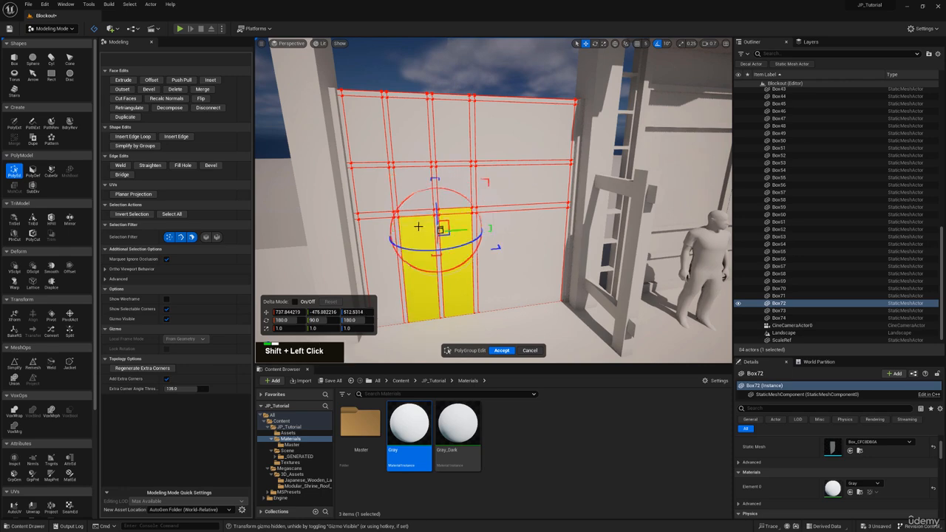
{"action": "left_click", "coordinate": [373, 218], "text": "shift"}
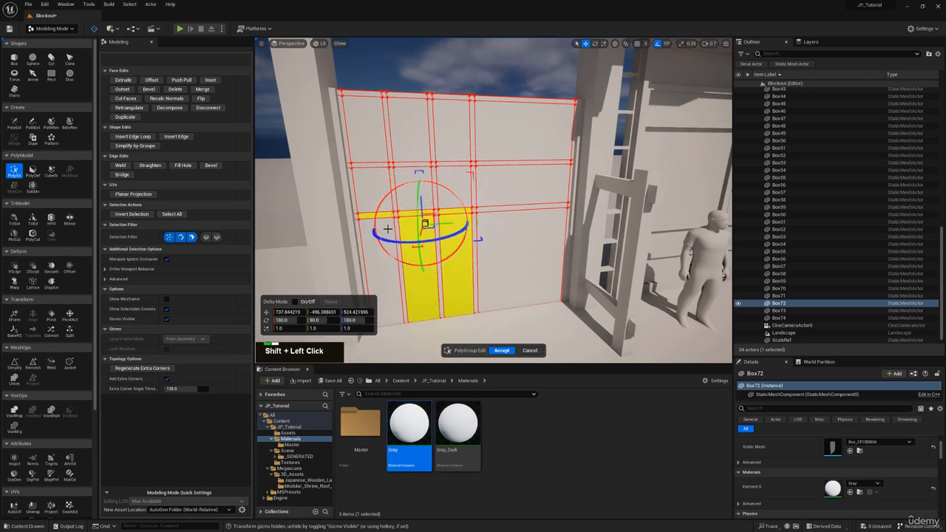
{"action": "left_click", "coordinate": [376, 264], "text": "shift"}
{"action": "key", "text": "d"}
{"action": "key", "text": "w"}
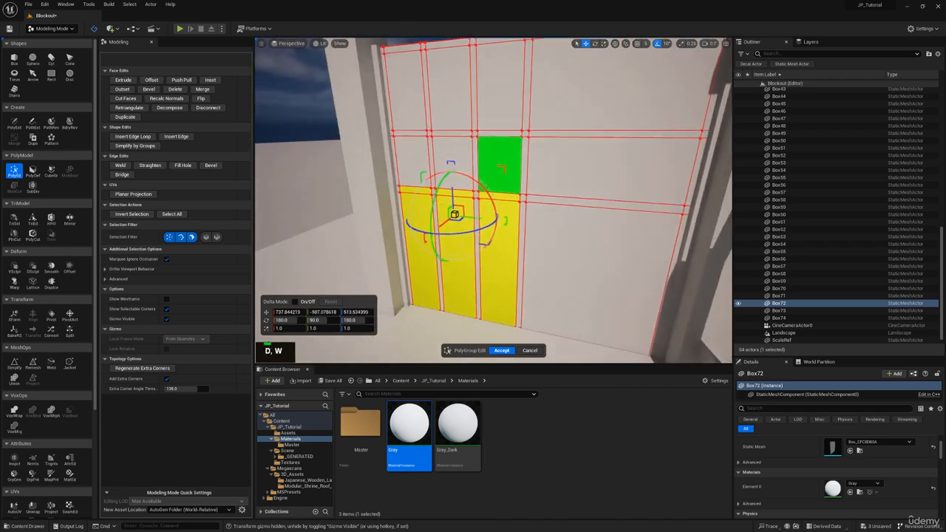
{"action": "right_click_drag", "start_coordinate": [471, 201], "coordinate": [467, 200]}
Select the wall panel's bottom-row cells, the wide gate-side middle cell and the strip between the two wide cells.
{"action": "left_click", "coordinate": [436, 263]}
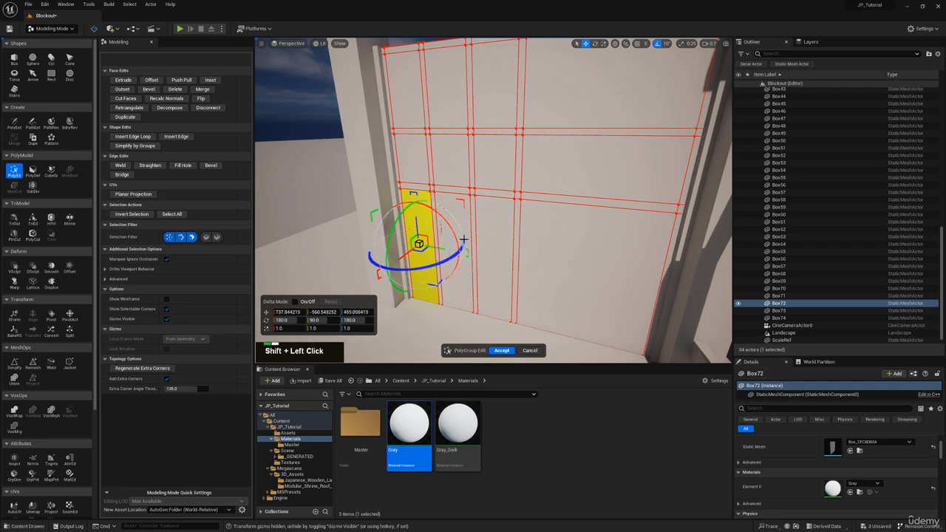
{"action": "left_click", "coordinate": [464, 239], "text": "shift"}
{"action": "left_click", "coordinate": [492, 218], "text": "shift"}
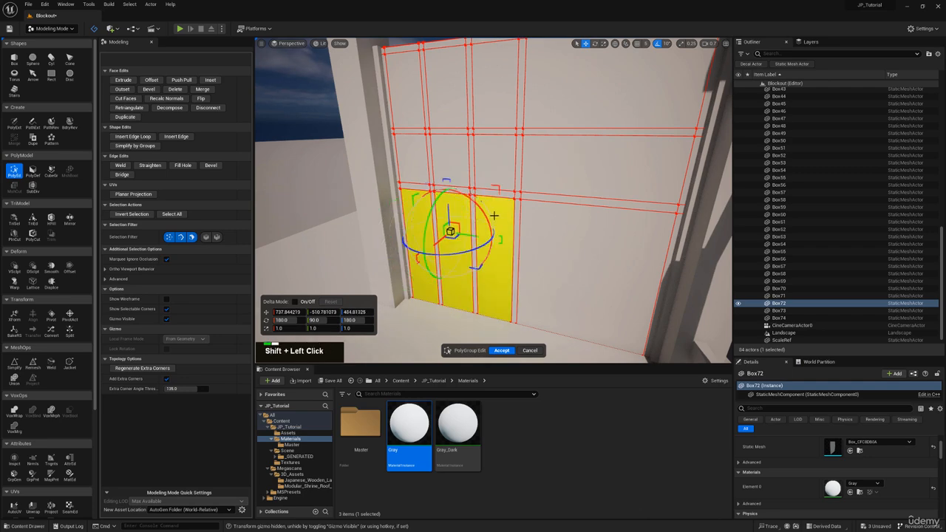
{"action": "left_click", "coordinate": [577, 219], "text": "shift"}
{"action": "left_click", "coordinate": [567, 185], "text": "shift"}
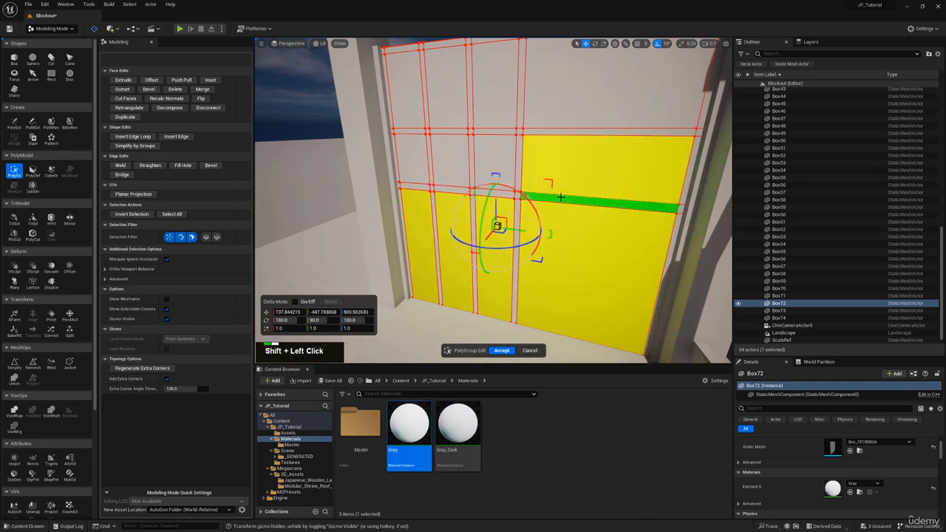
{"action": "left_click", "coordinate": [561, 197], "text": "shift"}
Add the narrow middle-row cells of the wall panel to the face selection.
{"action": "right_click_drag", "start_coordinate": [560, 197], "coordinate": [522, 168]}
{"action": "key", "text": "w"}
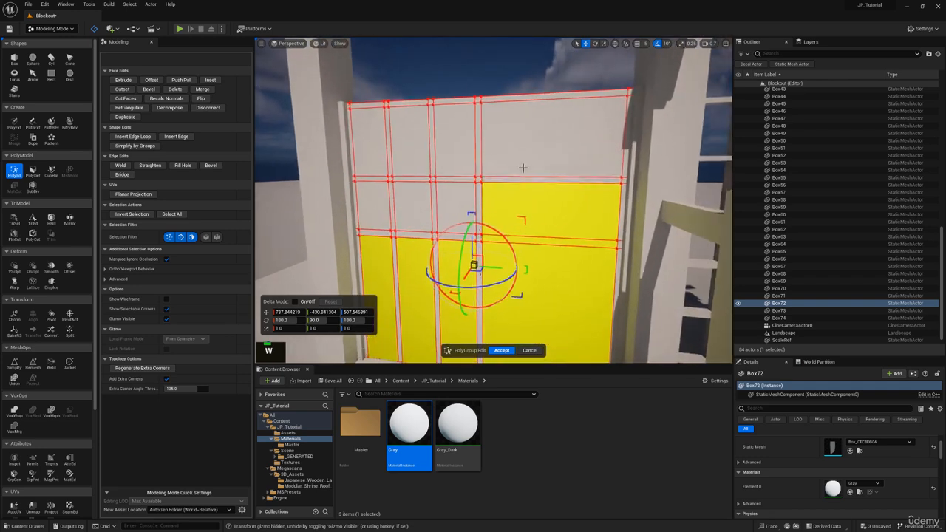
{"action": "left_click", "coordinate": [451, 201], "text": "shift"}
{"action": "left_click", "coordinate": [409, 205], "text": "shift"}
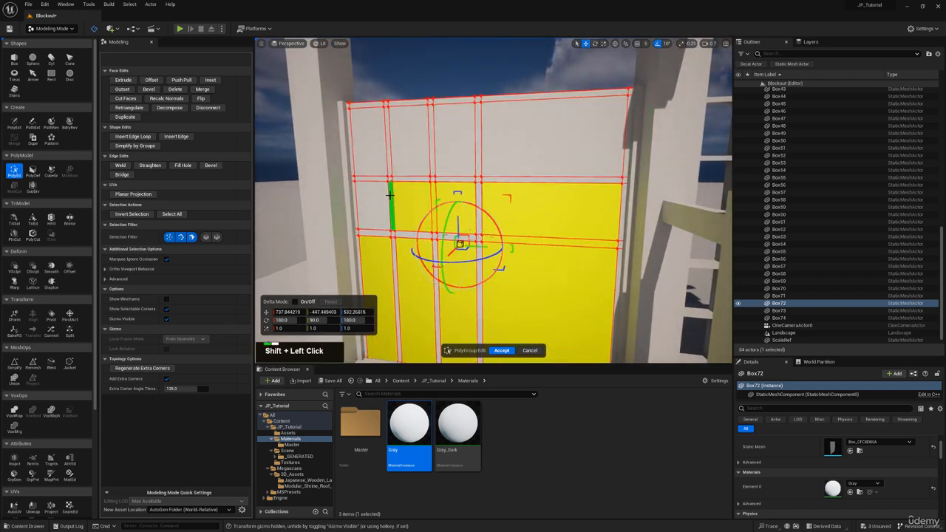
{"action": "left_click", "coordinate": [389, 200], "text": "shift"}
{"action": "left_click", "coordinate": [380, 185], "text": "shift"}
{"action": "left_click", "coordinate": [380, 178], "text": "shift"}
Add the wall panel's top-row cells to the face selection, leaving the strips between them unselected.
{"action": "left_click", "coordinate": [382, 169], "text": "shift"}
{"action": "left_click", "coordinate": [389, 170], "text": "shift"}
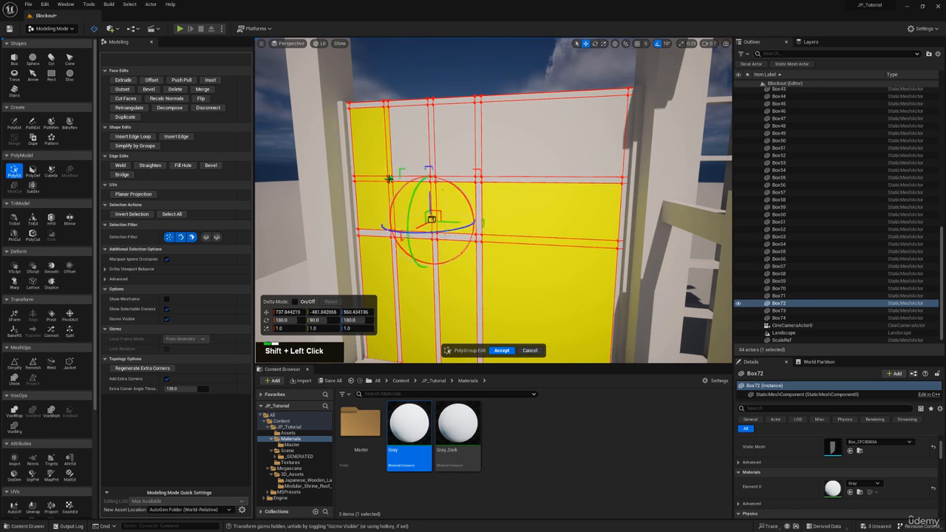
{"action": "left_click", "coordinate": [390, 178], "text": "shift"}
{"action": "left_click", "coordinate": [397, 178], "text": "shift"}
{"action": "left_click", "coordinate": [411, 168], "text": "shift"}
{"action": "left_click", "coordinate": [431, 162], "text": "shift"}
{"action": "left_click", "coordinate": [454, 167], "text": "shift"}
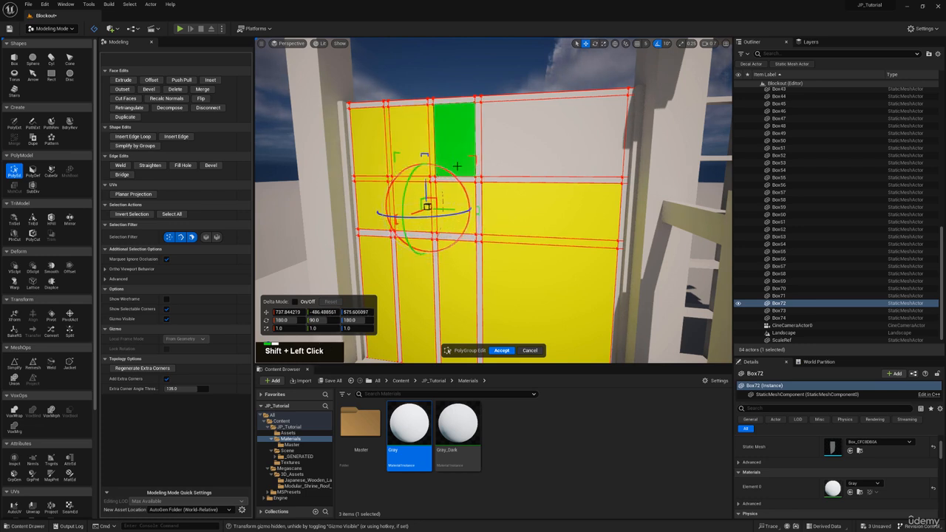
{"action": "left_click", "coordinate": [470, 178], "text": "shift"}
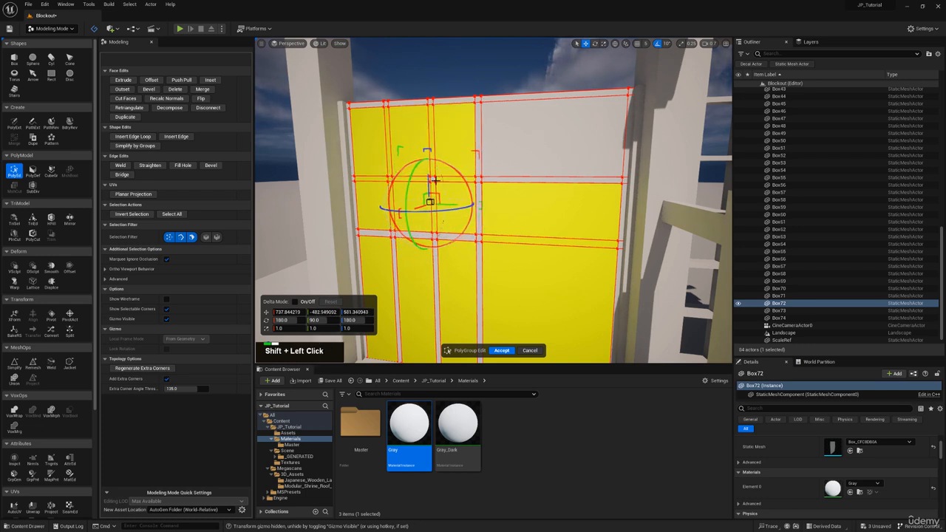
{"action": "left_click", "coordinate": [506, 165], "text": "shift"}
Extrude the selected wall panel cells a short distance inward to recess them behind the strips and accept the polygroup edit.
{"action": "right_click_drag", "start_coordinate": [480, 132], "coordinate": [433, 218]}
{"action": "key", "text": "e"}
{"action": "left_click", "coordinate": [124, 81]}
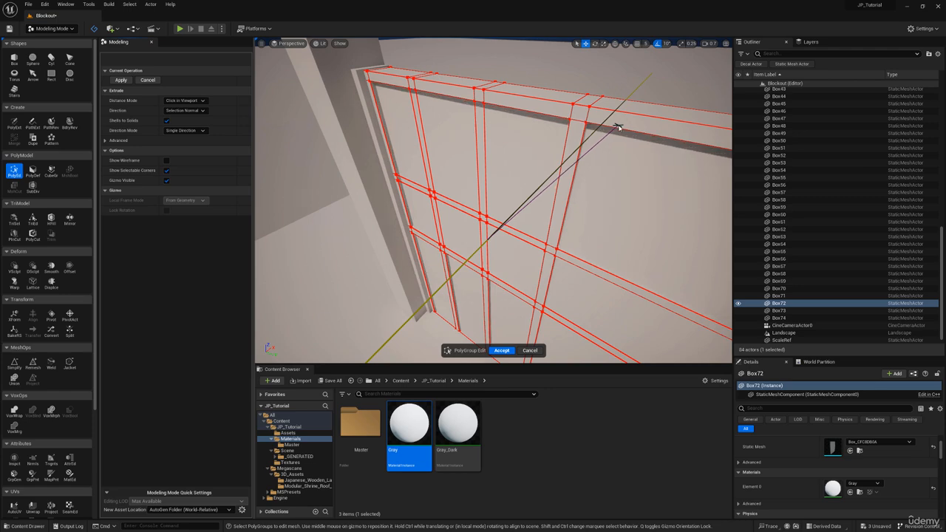
{"action": "left_click", "coordinate": [619, 124]}
{"action": "key", "text": "d"}
{"action": "right_click_drag", "start_coordinate": [619, 124], "coordinate": [676, 96]}
{"action": "key", "text": "q"}
{"action": "key", "text": "e"}
{"action": "key", "text": "w"}
{"action": "right_click_drag", "start_coordinate": [486, 215], "coordinate": [276, 238]}
{"action": "key", "text": "d"}
{"action": "left_click_drag", "start_coordinate": [492, 213], "coordinate": [493, 212]}
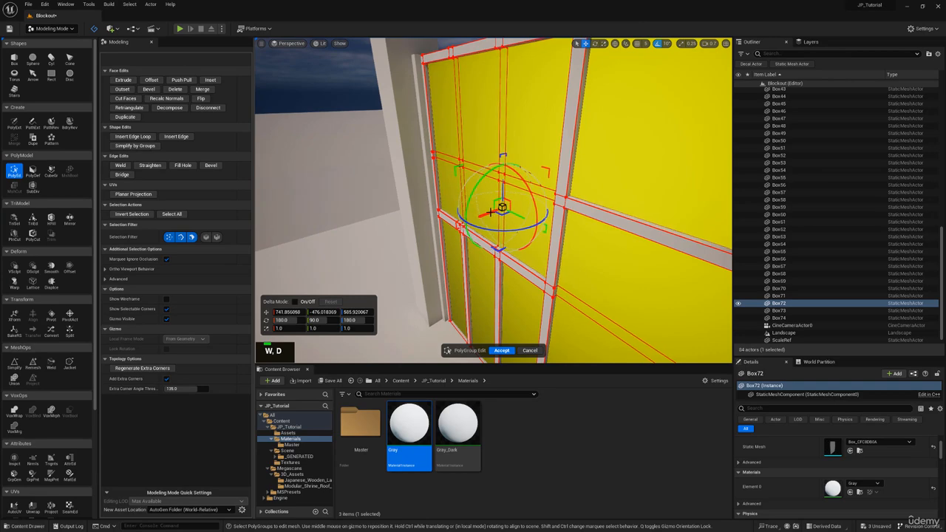
{"action": "key", "text": "a"}
{"action": "right_click_drag", "start_coordinate": [493, 212], "coordinate": [529, 211]}
{"action": "key", "text": "w"}
{"action": "key", "text": "q"}
{"action": "key", "text": "s"}
{"action": "key", "text": "d"}
{"action": "right_click_drag", "start_coordinate": [482, 296], "coordinate": [481, 296]}
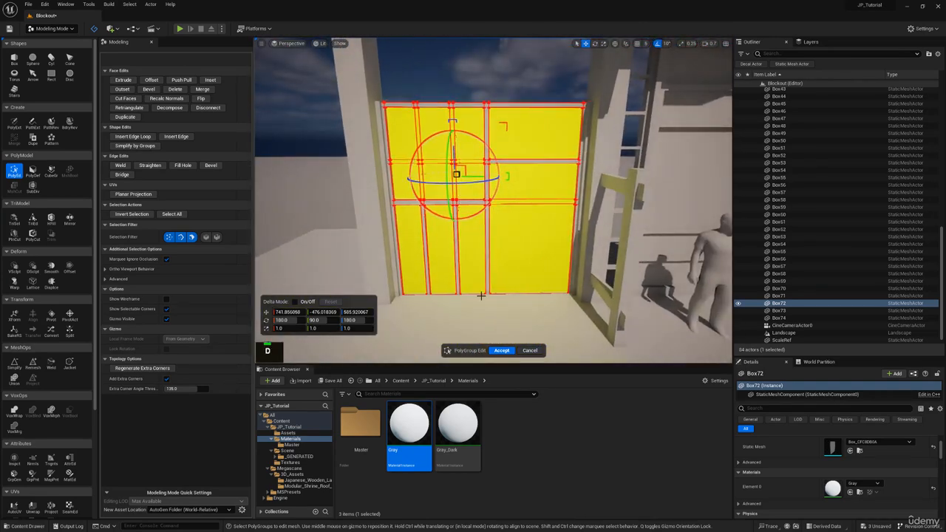
{"action": "left_click", "coordinate": [502, 351]}
Check the lower wall in the concept painting and place a 100 × 10 × 10 box at the foot of the wall panel.
{"action": "right_click_drag", "start_coordinate": [502, 350], "coordinate": [480, 296]}
{"action": "key", "text": "w"}
{"action": "key", "text": "q"}
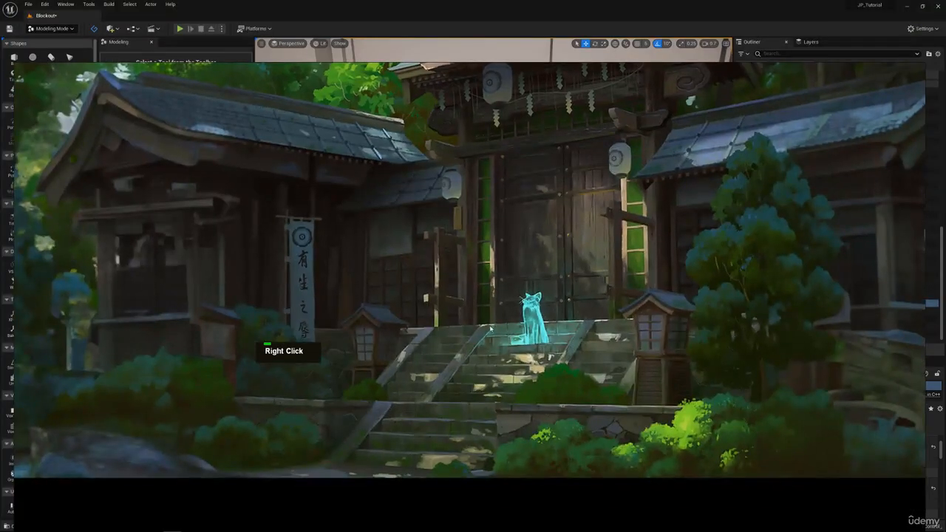
{"action": "scroll", "coordinate": [491, 327], "scroll_direction": "up", "scroll_amount": 5}
{"action": "scroll", "coordinate": [409, 325], "scroll_direction": "down", "scroll_amount": 5}
{"action": "right_click", "coordinate": [409, 325]}
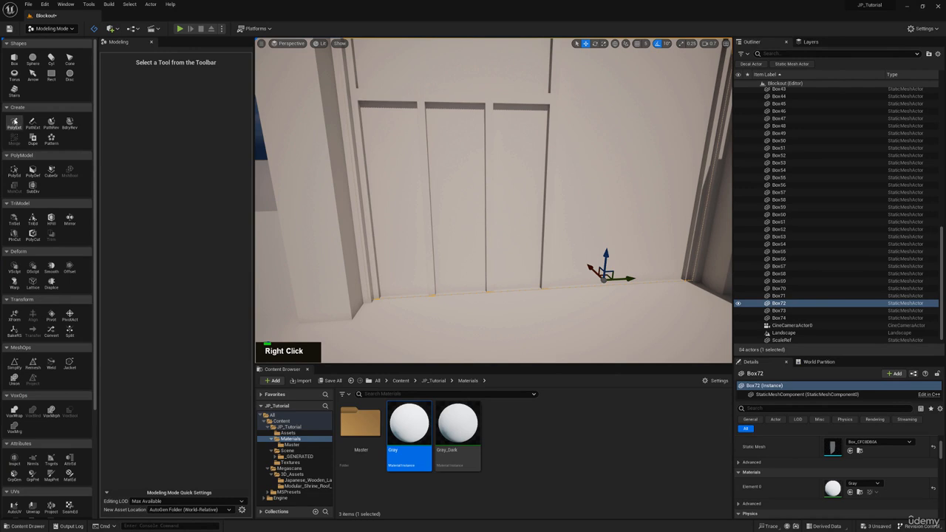
{"action": "left_click", "coordinate": [14, 59]}
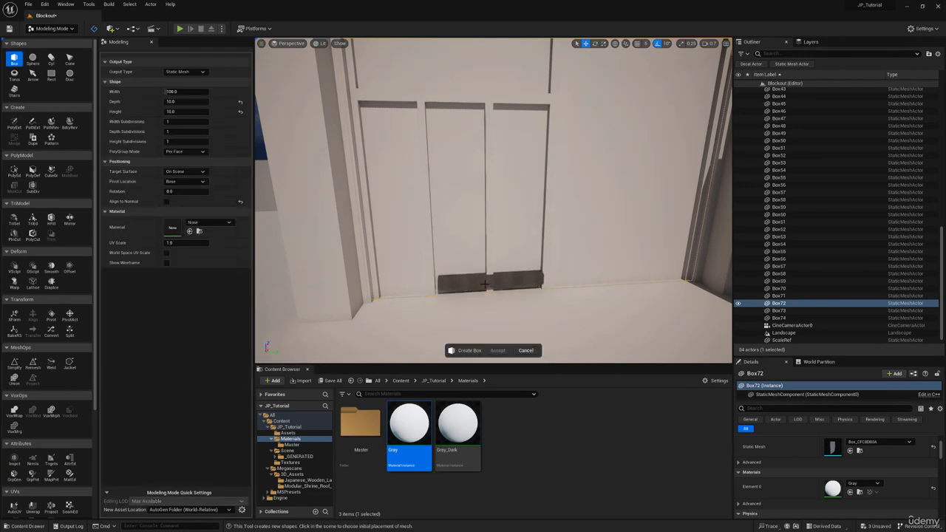
{"action": "left_click", "coordinate": [485, 284]}
{"action": "left_click", "coordinate": [501, 350]}
Scale the new box taller and slimmer in depth so it forms a siding plank at the wall's base.
{"action": "right_click_drag", "start_coordinate": [501, 325], "coordinate": [399, 331]}
{"action": "key", "text": "d"}
{"action": "key", "text": "e"}
{"action": "scroll", "coordinate": [444, 330], "scroll_direction": "up", "scroll_amount": 1}
{"action": "key", "text": "d"}
{"action": "key", "text": "w"}
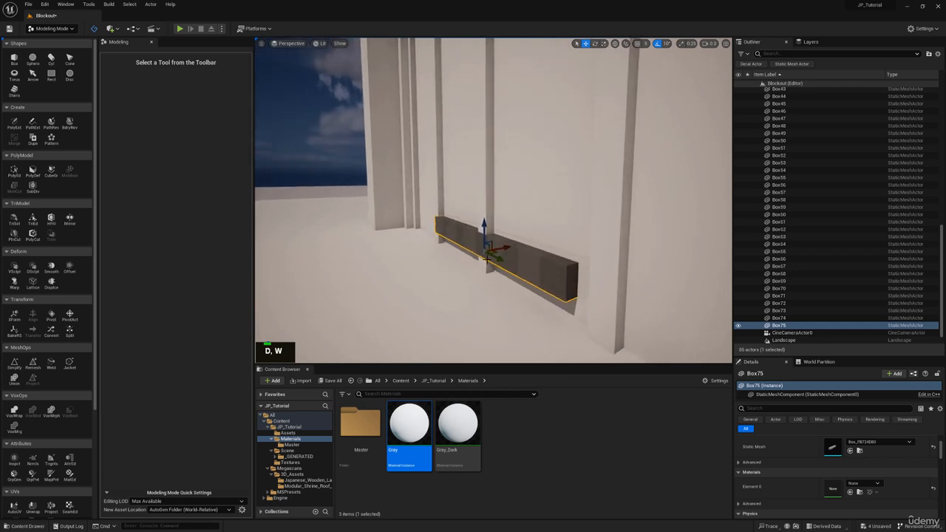
{"action": "key", "text": "r"}
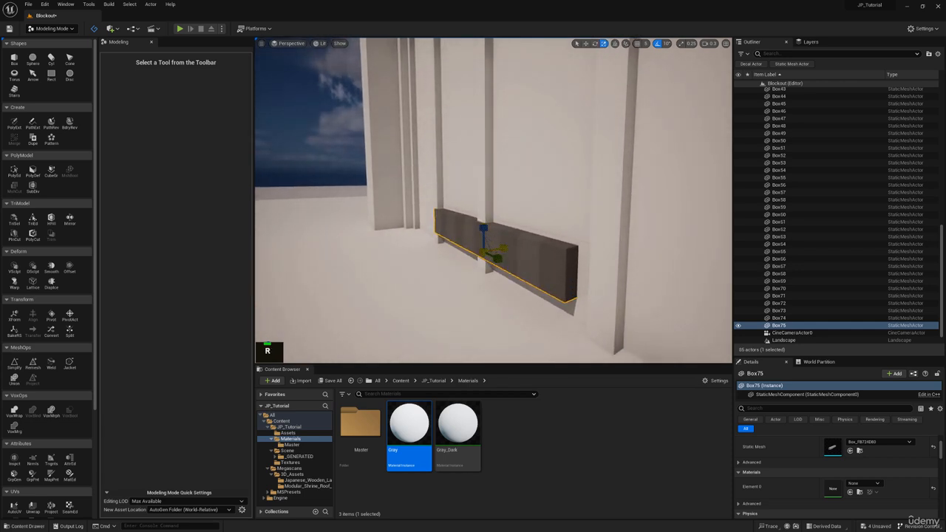
{"action": "mouse_move", "coordinate": [504, 248]}
{"action": "left_mouse_down"}
{"action": "mouse_move", "coordinate": [489, 252]}
{"action": "mouse_move", "coordinate": [463, 234]}
{"action": "mouse_move", "coordinate": [501, 248]}
{"action": "left_mouse_up"}
Stretch the plank along its length so it runs behind the vertical strips across the wall panel's full width.
{"action": "key", "text": "w"}
{"action": "key", "text": "a"}
{"action": "right_click_drag", "start_coordinate": [455, 228], "coordinate": [510, 228]}
{"action": "key", "text": "s"}
{"action": "scroll", "coordinate": [455, 228], "scroll_direction": "up", "scroll_amount": 1}
{"action": "key", "text": "d"}
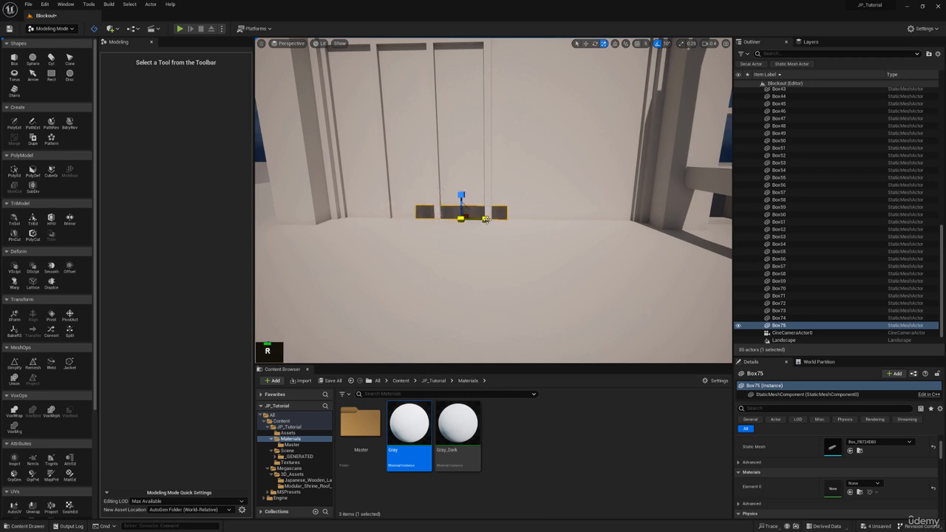
{"action": "left_click_drag", "start_coordinate": [486, 218], "coordinate": [517, 219]}
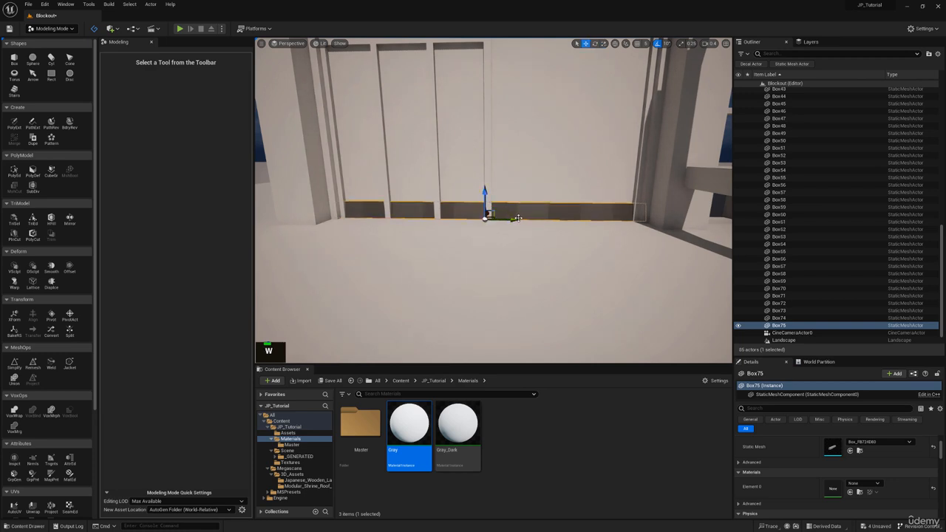
{"action": "key", "text": "ctrl+v"}
{"action": "key", "text": "ctrl+c"}
{"action": "left_click_drag", "start_coordinate": [487, 198], "coordinate": [484, 176]}
{"action": "key", "text": "Delete"}
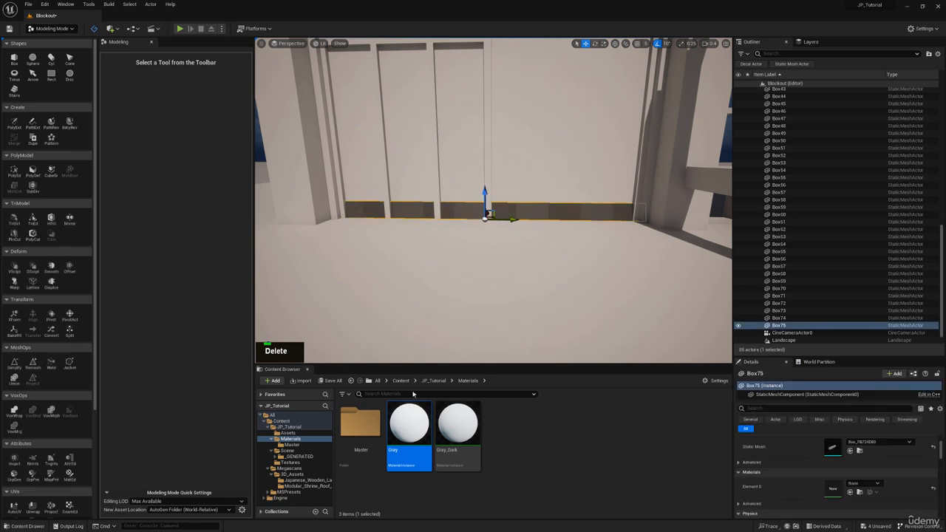
Assign the Gray material to the base plank and stack a first copy directly above it.
{"action": "left_click_drag", "start_coordinate": [409, 427], "coordinate": [837, 490]}
{"action": "key", "text": "w"}
{"action": "right_click_drag", "start_coordinate": [424, 212], "coordinate": [554, 215]}
{"action": "key", "text": "a"}
{"action": "key", "text": "q"}
{"action": "key", "text": "w"}
{"action": "right_click_drag", "start_coordinate": [497, 219], "coordinate": [468, 238]}
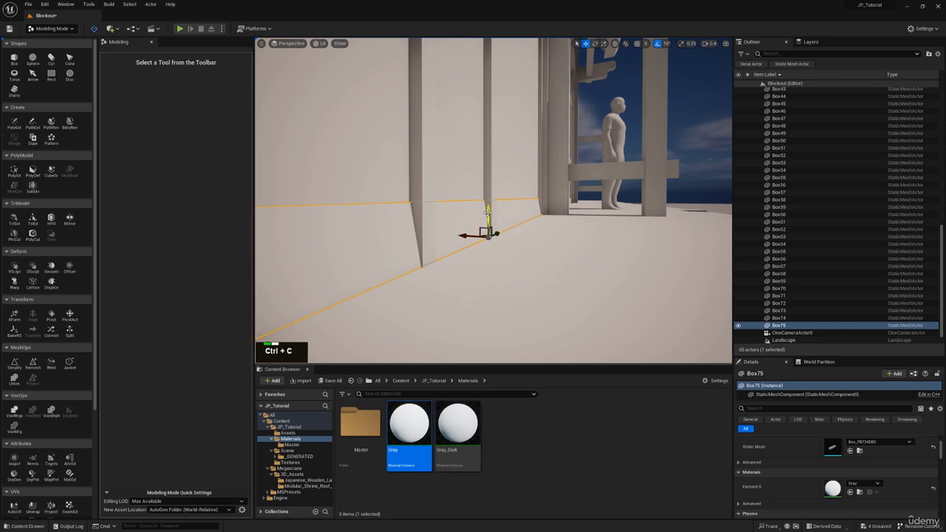
{"action": "key", "text": "ctrl+v"}
{"action": "left_click_drag", "start_coordinate": [487, 213], "coordinate": [487, 138]}
Stack three more copies of the plank upward, each slightly overlapping the one below.
{"action": "key", "text": "ctrl+v"}
{"action": "right_click_drag", "start_coordinate": [487, 138], "coordinate": [485, 150]}
{"action": "key", "text": "e"}
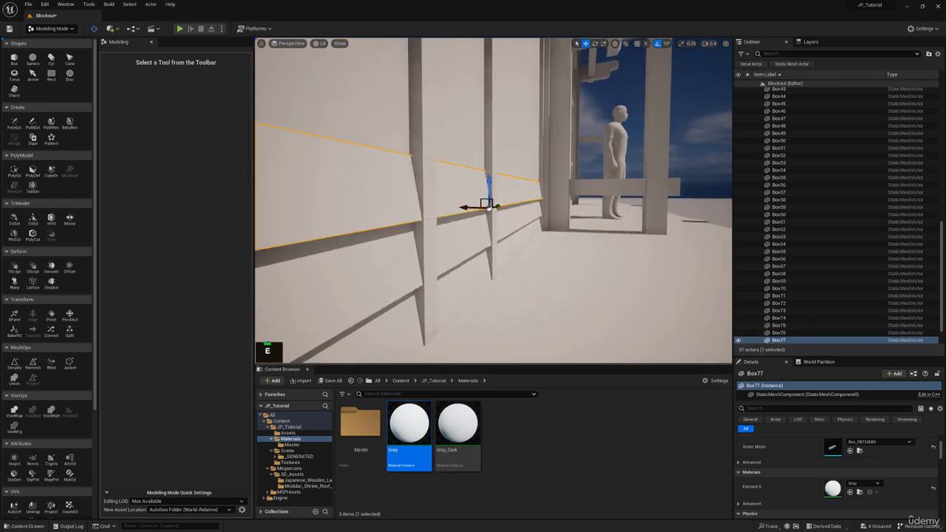
{"action": "right_click_drag", "start_coordinate": [490, 207], "coordinate": [488, 205]}
{"action": "key", "text": "ctrl+v"}
{"action": "left_click_drag", "start_coordinate": [488, 205], "coordinate": [488, 151]}
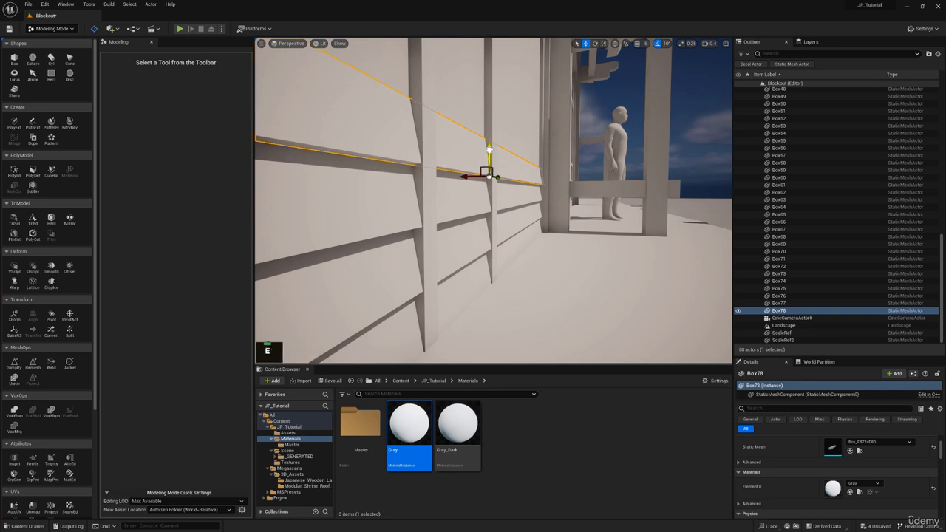
{"action": "right_click_drag", "start_coordinate": [488, 150], "coordinate": [487, 154]}
{"action": "key", "text": "ctrl+c"}
{"action": "key", "text": "ctrl+v"}
{"action": "left_click_drag", "start_coordinate": [486, 180], "coordinate": [487, 144]}
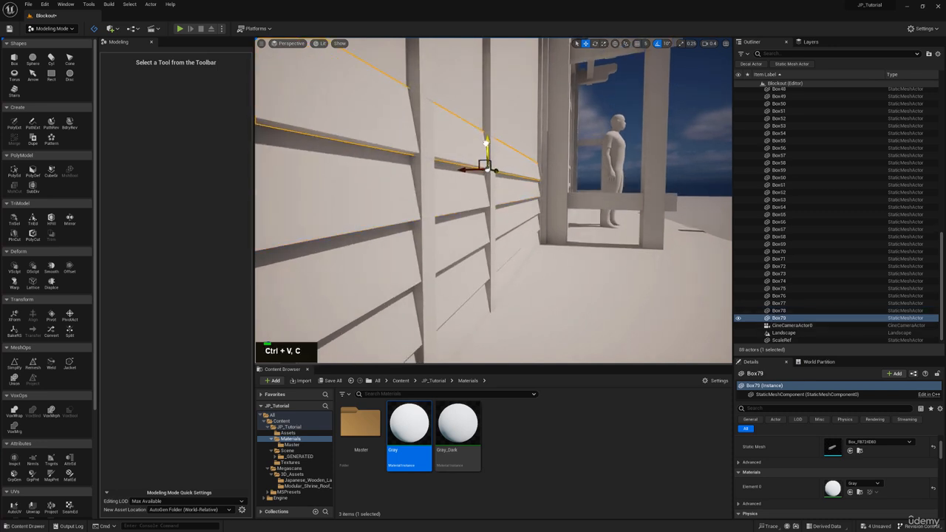
Continue the siding upward with four more plank copies toward the horizontal strip above the narrow bottom cells.
{"action": "key", "text": "e"}
{"action": "right_click_drag", "start_coordinate": [487, 144], "coordinate": [487, 148]}
{"action": "key", "text": "ctrl+c"}
{"action": "key", "text": "ctrl+v"}
{"action": "left_click_drag", "start_coordinate": [488, 202], "coordinate": [488, 167]}
{"action": "right_click_drag", "start_coordinate": [488, 168], "coordinate": [489, 171]}
{"action": "key", "text": "e"}
{"action": "key", "text": "ctrl+c"}
{"action": "key", "text": "ctrl+v"}
{"action": "left_click_drag", "start_coordinate": [493, 201], "coordinate": [495, 105]}
{"action": "key", "text": "ctrl+c"}
{"action": "key", "text": "ctrl+v"}
{"action": "key", "text": "ctrl+c"}
{"action": "key", "text": "ctrl+v"}
{"action": "key", "text": "e"}
{"action": "right_click_drag", "start_coordinate": [495, 105], "coordinate": [495, 119]}
Add two more plank copies to carry the siding past the horizontal strip into the wide middle cell.
{"action": "key", "text": "ctrl+c"}
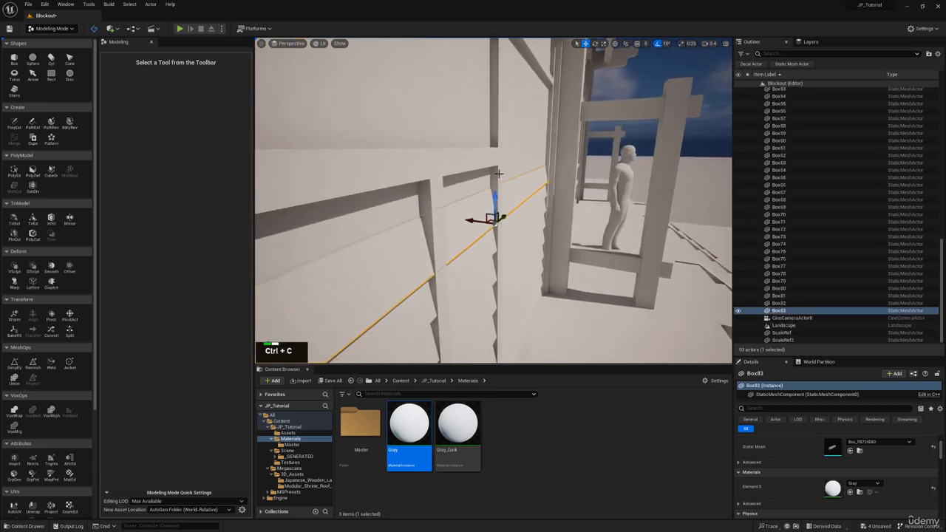
{"action": "key", "text": "ctrl+v"}
{"action": "key", "text": "ctrl+c"}
{"action": "left_click_drag", "start_coordinate": [495, 200], "coordinate": [495, 161]}
{"action": "right_click_drag", "start_coordinate": [494, 161], "coordinate": [429, 174]}
{"action": "key", "text": "d"}
{"action": "key", "text": "s"}
{"action": "key", "text": "ctrl+c"}
{"action": "key", "text": "ctrl+v"}
{"action": "left_click_drag", "start_coordinate": [423, 175], "coordinate": [423, 167]}
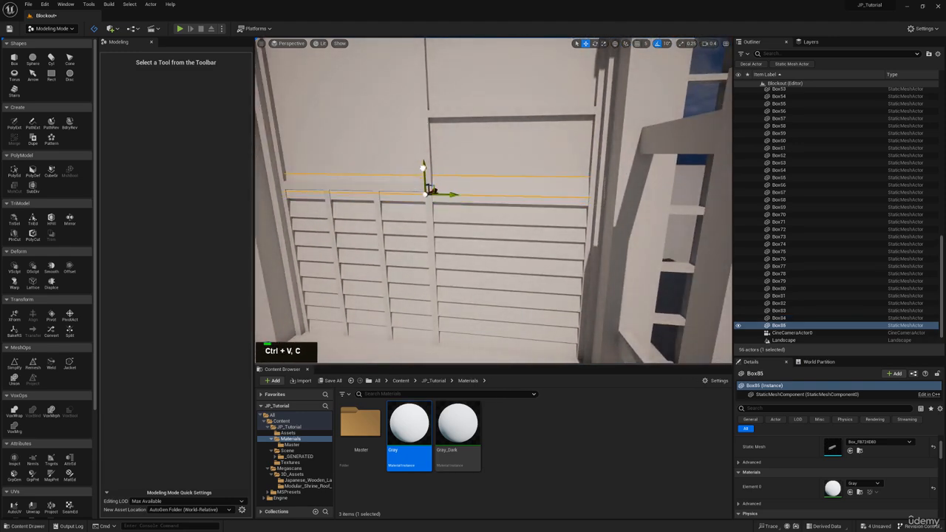
Duplicate the topmost plank as a separate mesh and shorten it by moving its outer end face to the central vertical strip.
{"action": "left_click", "coordinate": [33, 139]}
{"action": "left_click", "coordinate": [493, 351]}
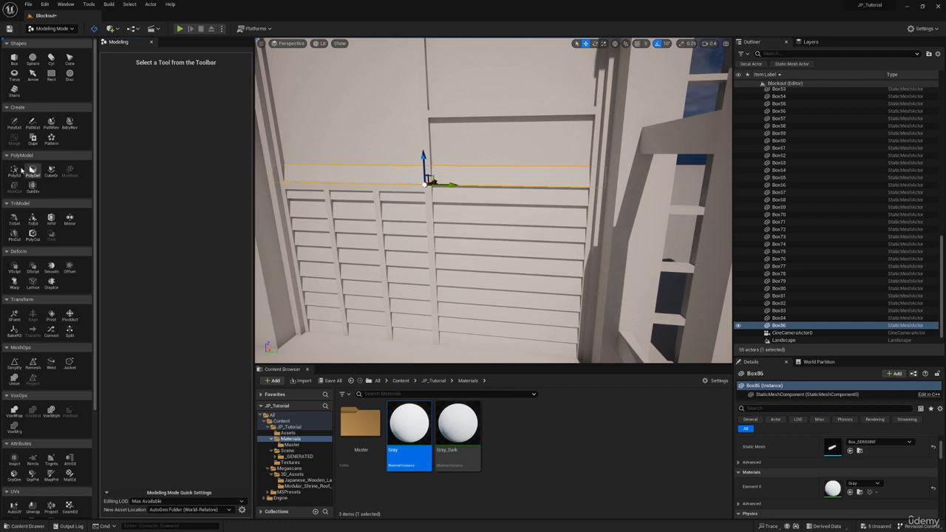
{"action": "left_click", "coordinate": [15, 170]}
{"action": "left_click_drag", "start_coordinate": [237, 228], "coordinate": [235, 232]}
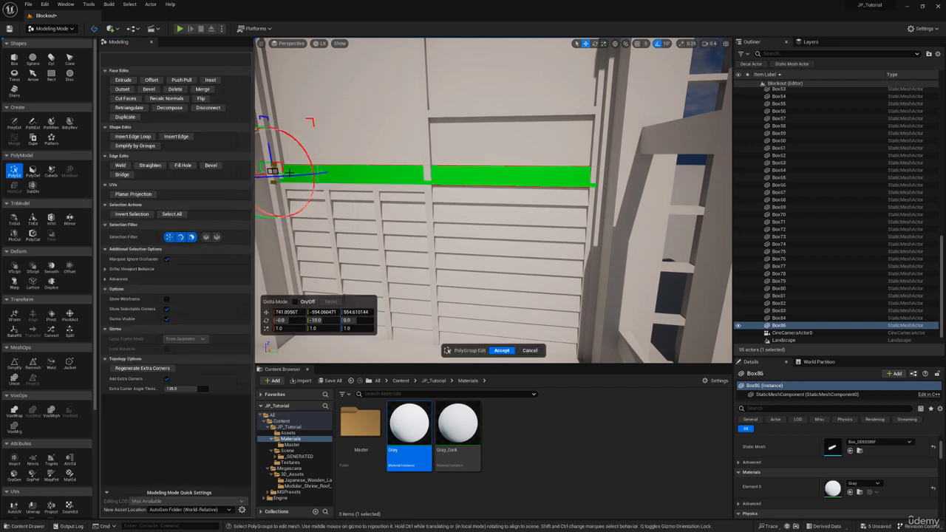
{"action": "left_click_drag", "start_coordinate": [293, 172], "coordinate": [437, 171]}
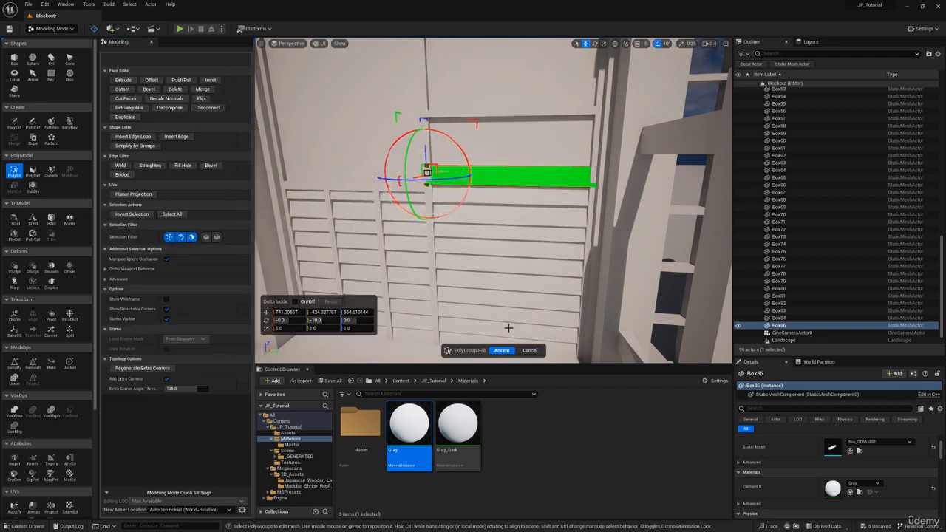
{"action": "left_click", "coordinate": [501, 350]}
Stack three copies of the shortened plank upward to fill the wide gate-side middle cell.
{"action": "key", "text": "w"}
{"action": "right_click_drag", "start_coordinate": [473, 207], "coordinate": [406, 203]}
{"action": "key", "text": "ctrl+c"}
{"action": "key", "text": "ctrl+v"}
{"action": "left_click_drag", "start_coordinate": [382, 203], "coordinate": [382, 87]}
{"action": "key", "text": "ctrl+v"}
{"action": "key", "text": "ctrl+v"}
Select all the siding planks from top to bottom and merge them into one new object, deleting the originals.
{"action": "key", "text": "a"}
{"action": "right_click_drag", "start_coordinate": [570, 161], "coordinate": [621, 167]}
{"action": "left_click", "coordinate": [545, 157], "text": "ctrl"}
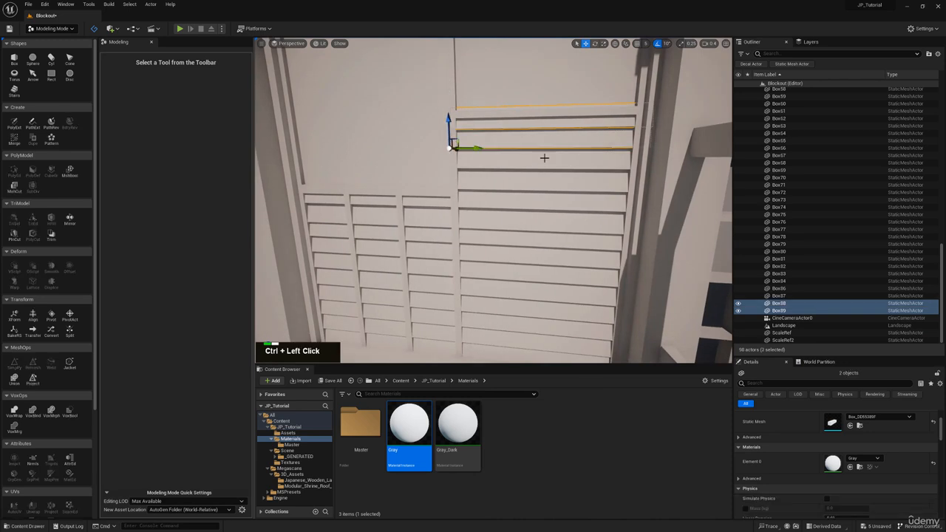
{"action": "left_click", "coordinate": [539, 177], "text": "ctrl"}
{"action": "left_click", "coordinate": [526, 194], "text": "ctrl"}
{"action": "left_click", "coordinate": [516, 213], "text": "ctrl"}
{"action": "left_click", "coordinate": [508, 231], "text": "ctrl"}
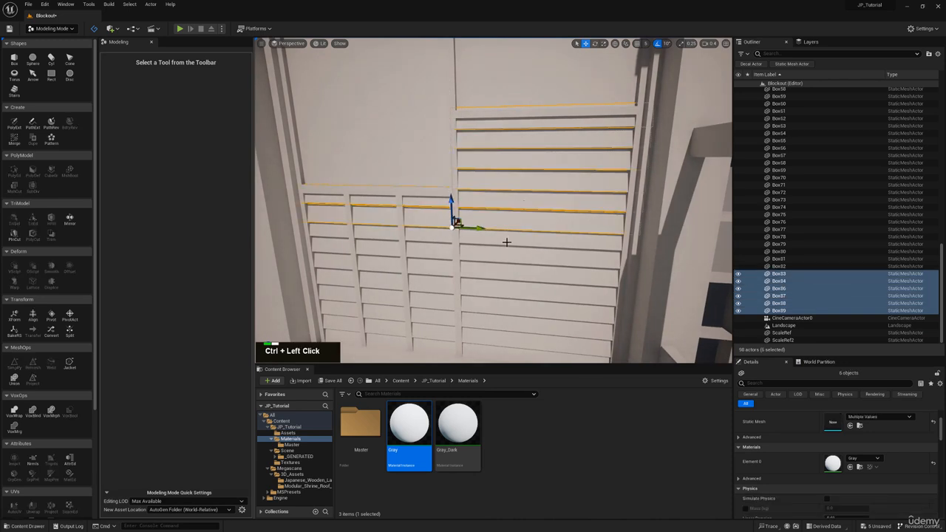
{"action": "left_click", "coordinate": [507, 250], "text": "ctrl"}
{"action": "left_click", "coordinate": [505, 261], "text": "ctrl"}
{"action": "left_click", "coordinate": [499, 276], "text": "ctrl"}
{"action": "left_click", "coordinate": [493, 293], "text": "ctrl"}
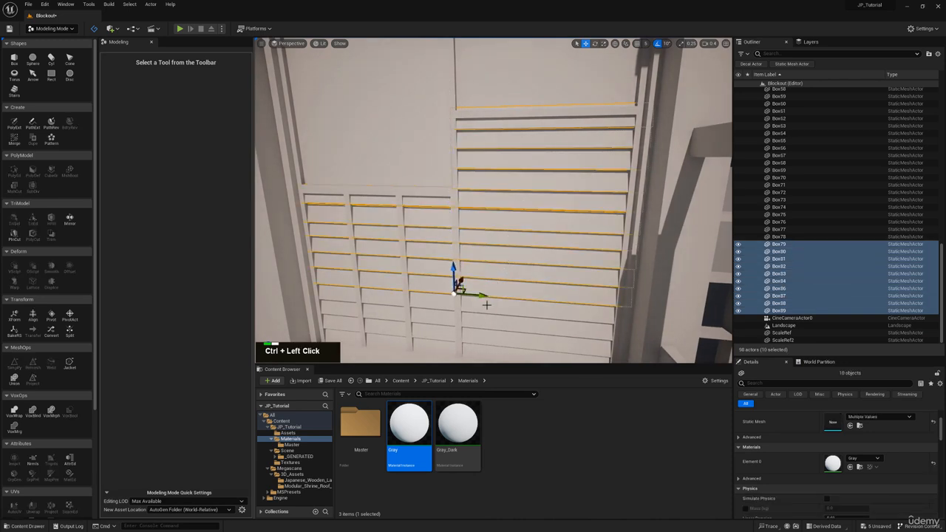
{"action": "left_click", "coordinate": [488, 307], "text": "ctrl"}
{"action": "left_click", "coordinate": [485, 325], "text": "ctrl"}
{"action": "left_click", "coordinate": [479, 348], "text": "ctrl"}
{"action": "left_click", "coordinate": [480, 351], "text": "ctrl"}
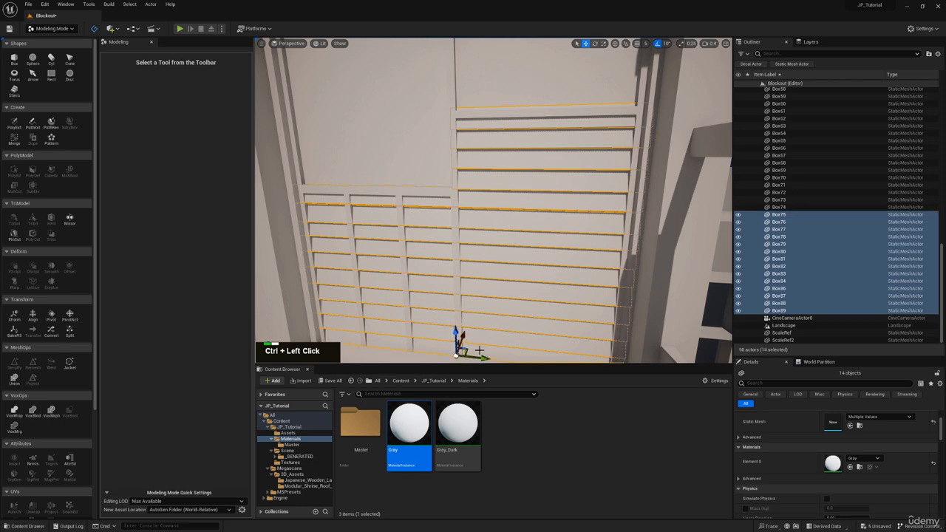
{"action": "left_click", "coordinate": [13, 139]}
{"action": "left_click", "coordinate": [494, 351]}
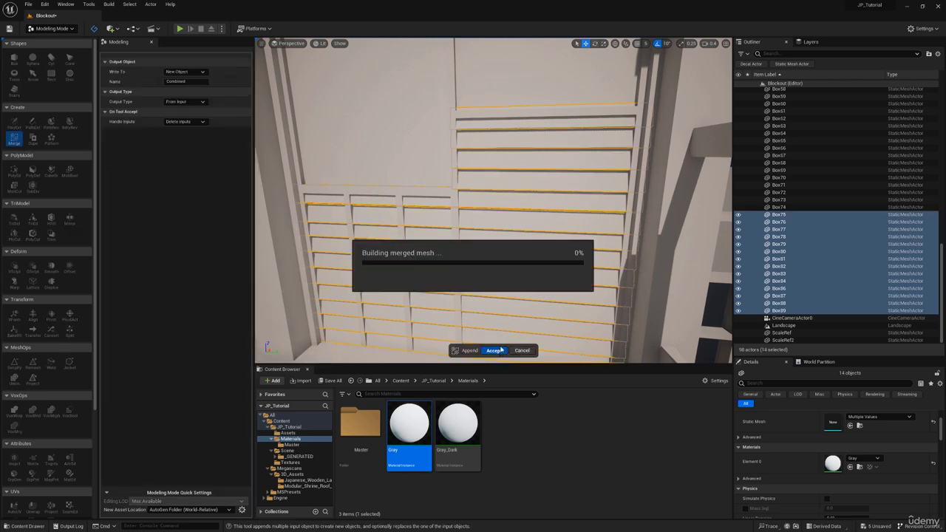
Examine the merged siding and the framed wall panel from several distances and angles.
{"action": "scroll", "coordinate": [488, 222], "scroll_direction": "up", "scroll_amount": 2}
{"action": "key", "text": "a"}
{"action": "scroll", "coordinate": [489, 224], "scroll_direction": "up", "scroll_amount": 1}
{"action": "key", "text": "s"}
{"action": "mouse_move", "coordinate": [488, 224]}
{"action": "right_mouse_down"}
{"action": "mouse_move", "coordinate": [485, 214]}
{"action": "mouse_move", "coordinate": [491, 234]}
{"action": "mouse_move", "coordinate": [488, 225]}
{"action": "right_mouse_up"}
{"action": "key", "text": "d"}
{"action": "key", "text": "a"}
{"action": "key", "text": "e"}
{"action": "key", "text": "w"}
{"action": "key", "text": "a"}
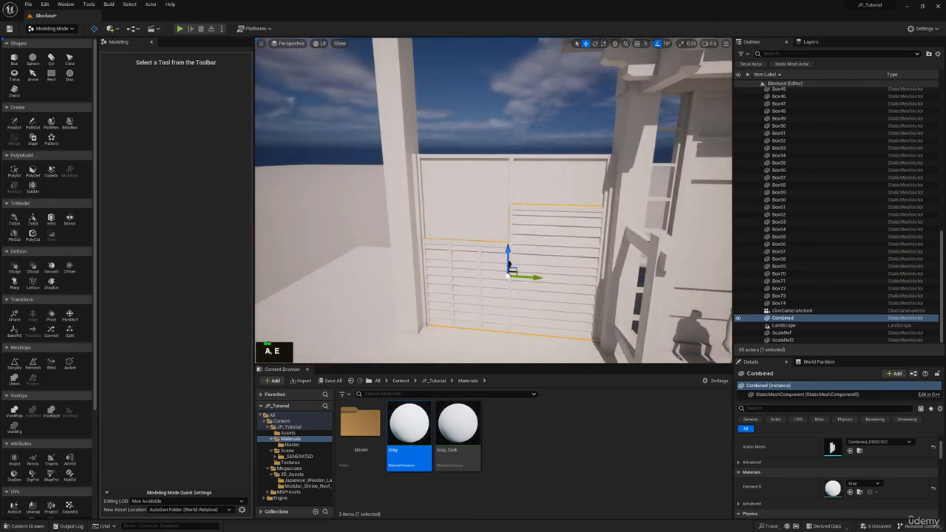
{"action": "key", "text": "w"}
{"action": "right_click_drag", "start_coordinate": [489, 225], "coordinate": [370, 230]}
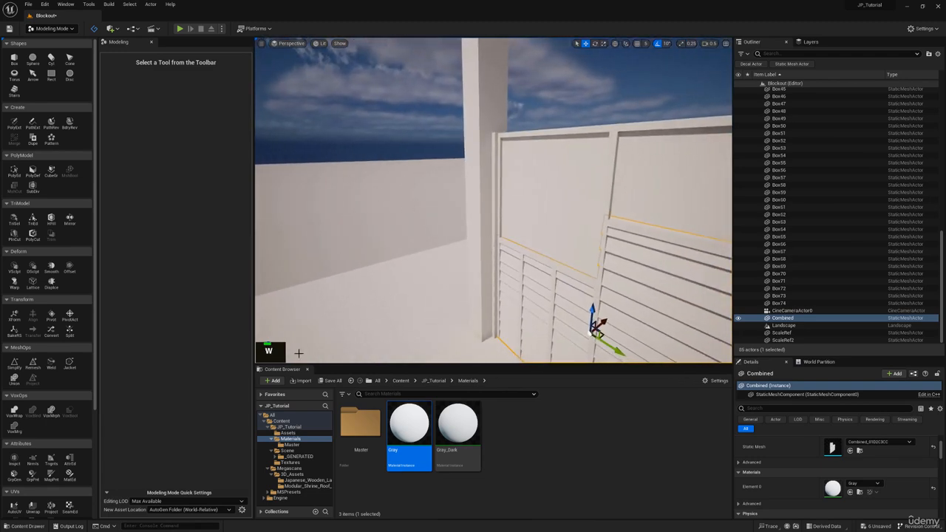
Switch to Selection Mode and open the Modular_Shrine_Roof_Kit asset folder.
{"action": "left_click", "coordinate": [51, 28]}
{"action": "left_click", "coordinate": [53, 40]}
{"action": "right_click_drag", "start_coordinate": [460, 247], "coordinate": [518, 255]}
{"action": "key", "text": "a"}
{"action": "left_click", "coordinate": [70, 486]}
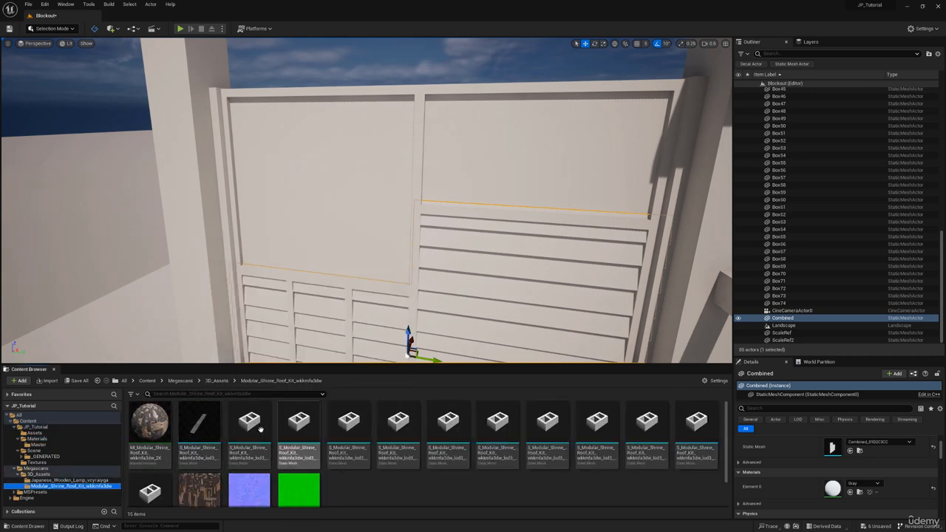
{"action": "scroll", "coordinate": [149, 467], "scroll_direction": "down", "scroll_amount": 1}
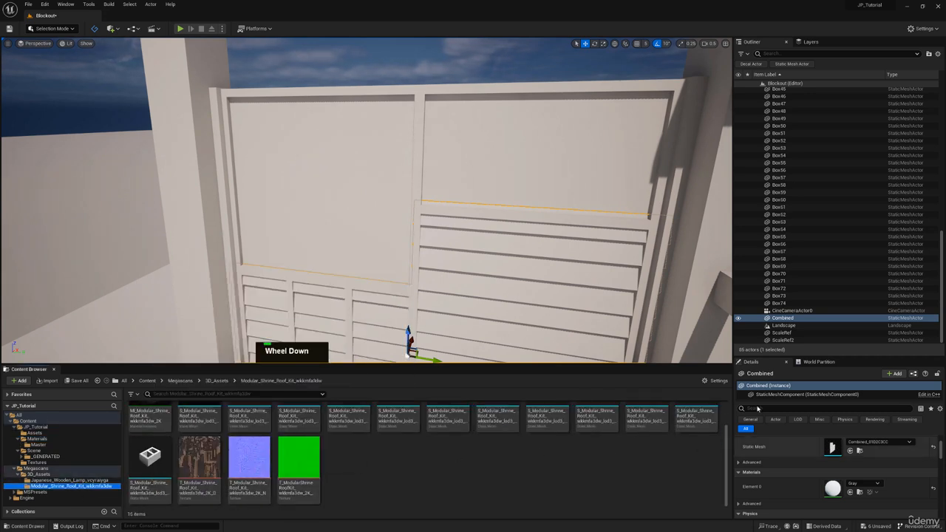
{"action": "left_click", "coordinate": [719, 382]}
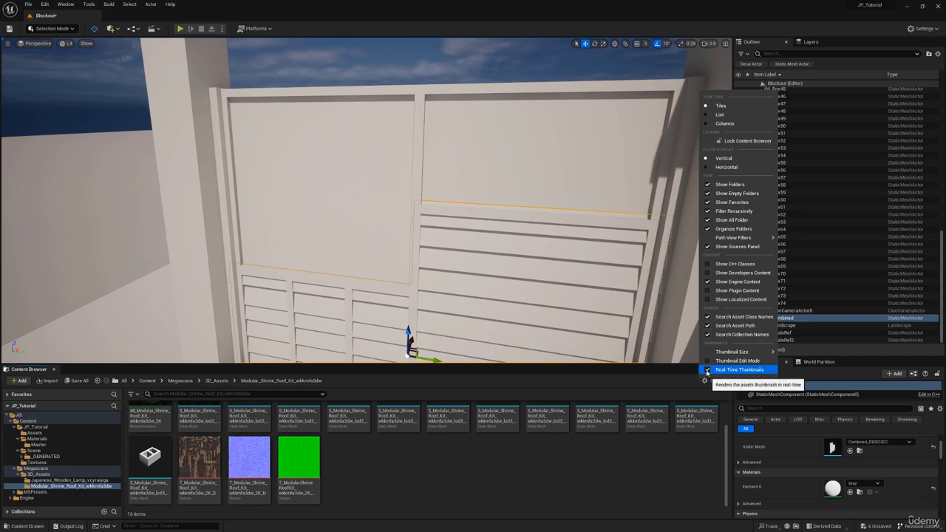
{"action": "scroll", "coordinate": [643, 452], "scroll_direction": "up", "scroll_amount": 1}
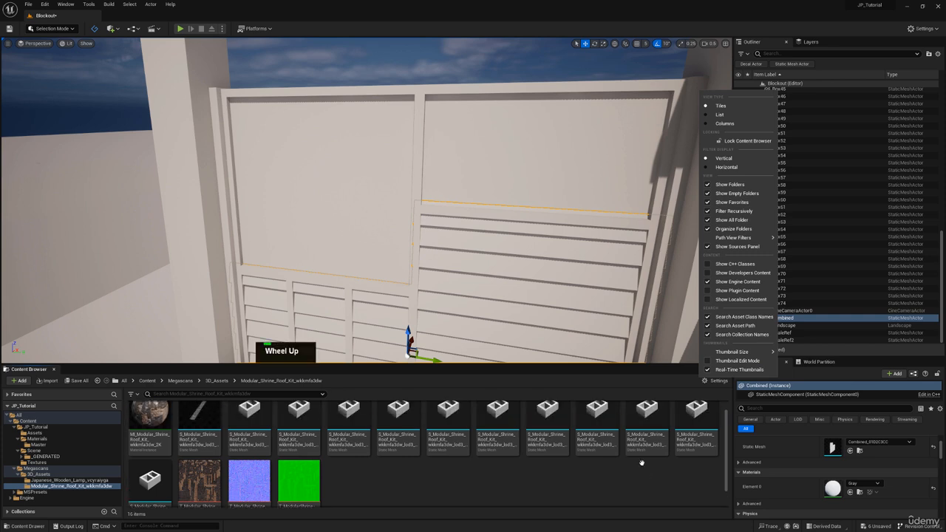
{"action": "scroll", "coordinate": [591, 468], "scroll_direction": "down", "scroll_amount": 1}
{"action": "right_click", "coordinate": [513, 468]}
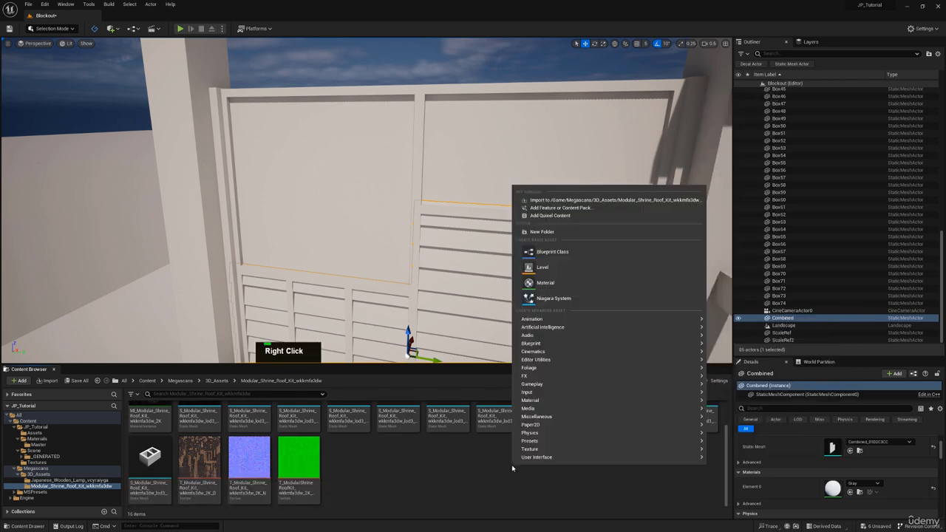
{"action": "scroll", "coordinate": [419, 488], "scroll_direction": "up", "scroll_amount": 1}
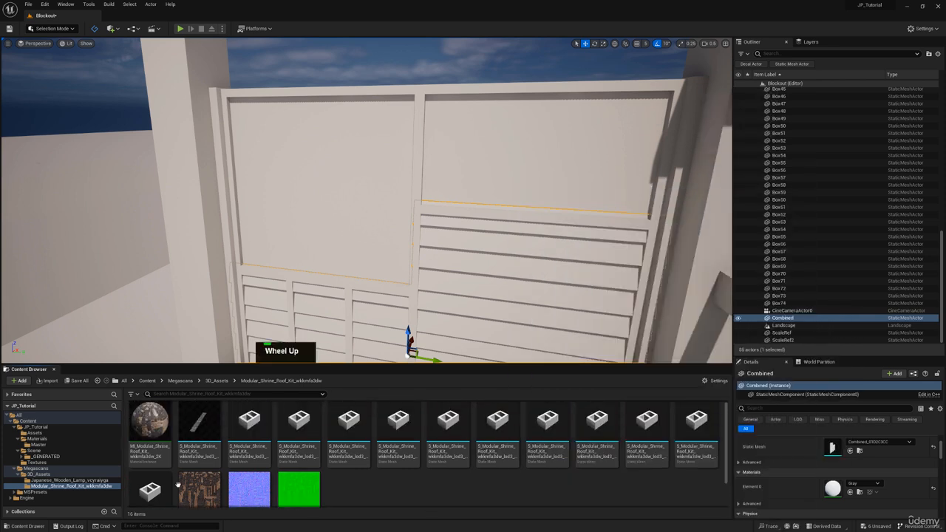
Open the roof kit's static mesh variants one after another in the mesh editor to inspect their shapes.
{"action": "double_click", "coordinate": [150, 491]}
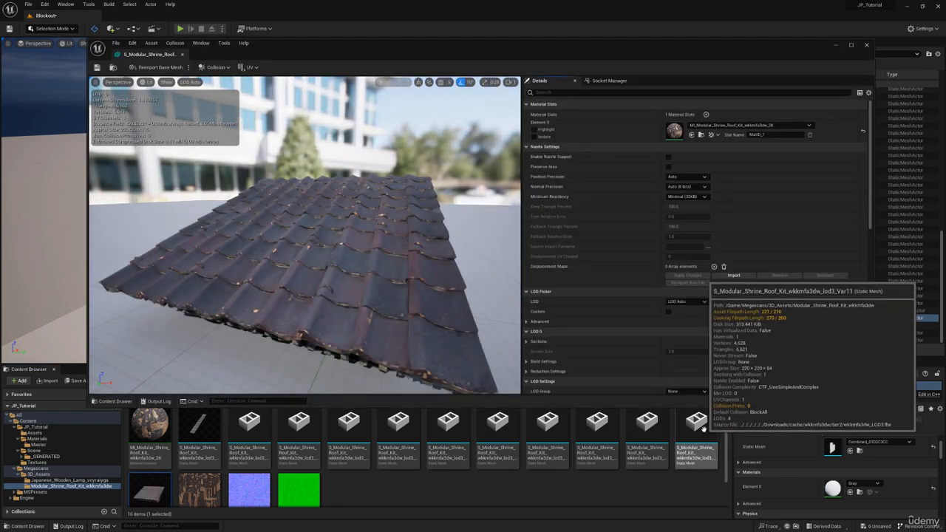
{"action": "double_click", "coordinate": [647, 425]}
{"action": "double_click", "coordinate": [597, 425]}
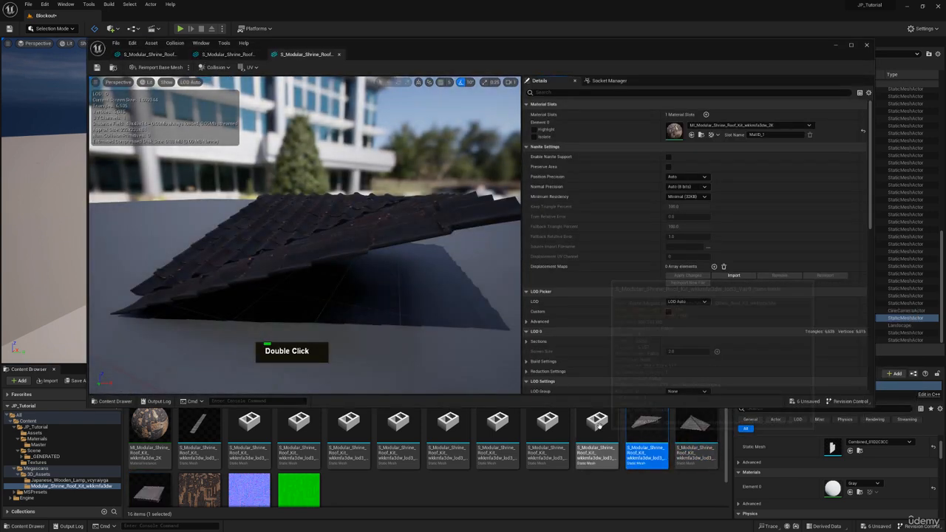
{"action": "double_click", "coordinate": [548, 423]}
{"action": "double_click", "coordinate": [498, 425]}
{"action": "double_click", "coordinate": [447, 425]}
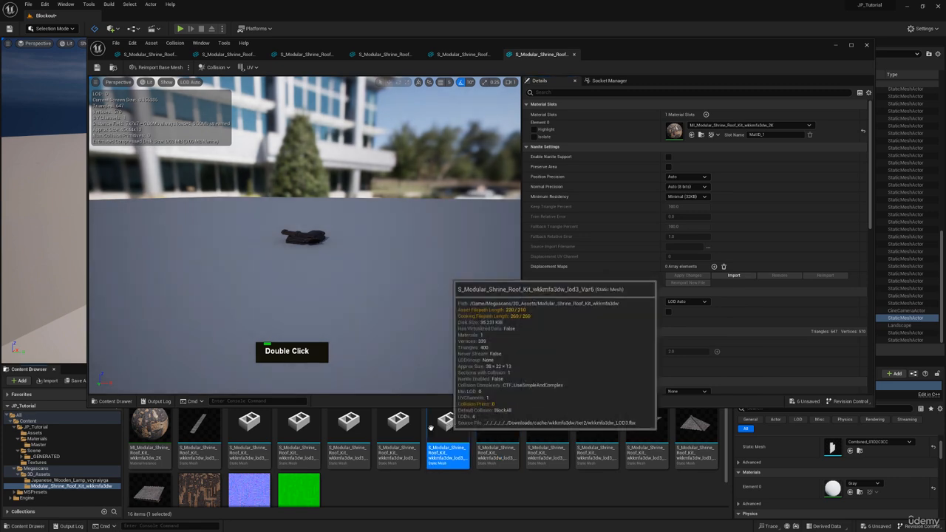
{"action": "double_click", "coordinate": [397, 427]}
{"action": "double_click", "coordinate": [348, 424]}
{"action": "double_click", "coordinate": [299, 424]}
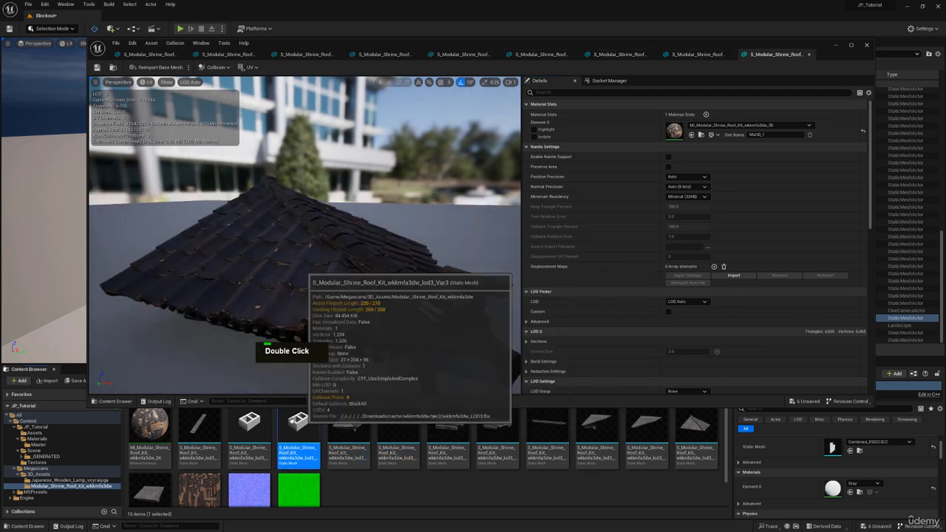
{"action": "double_click", "coordinate": [247, 423]}
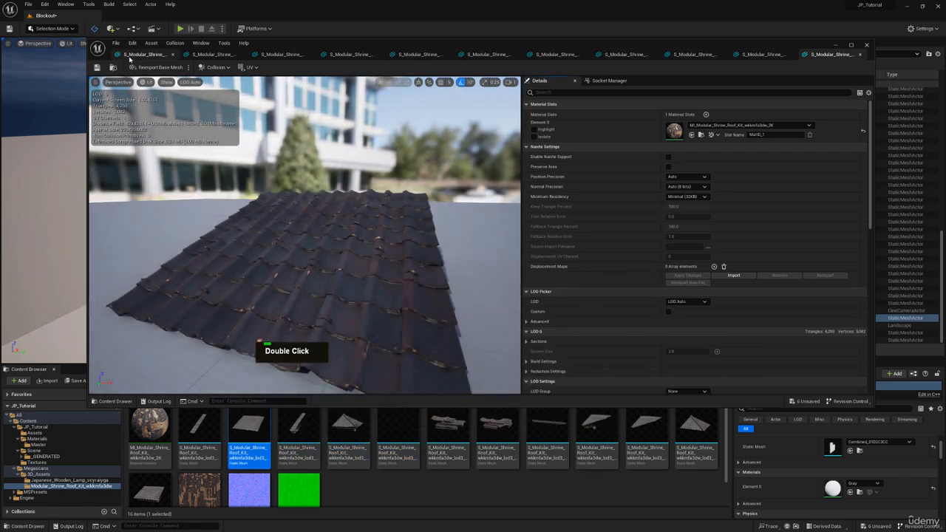
Review the opened roof meshes and close the narrow ridge strip and the small broken-tile variants.
{"action": "left_click", "coordinate": [219, 57]}
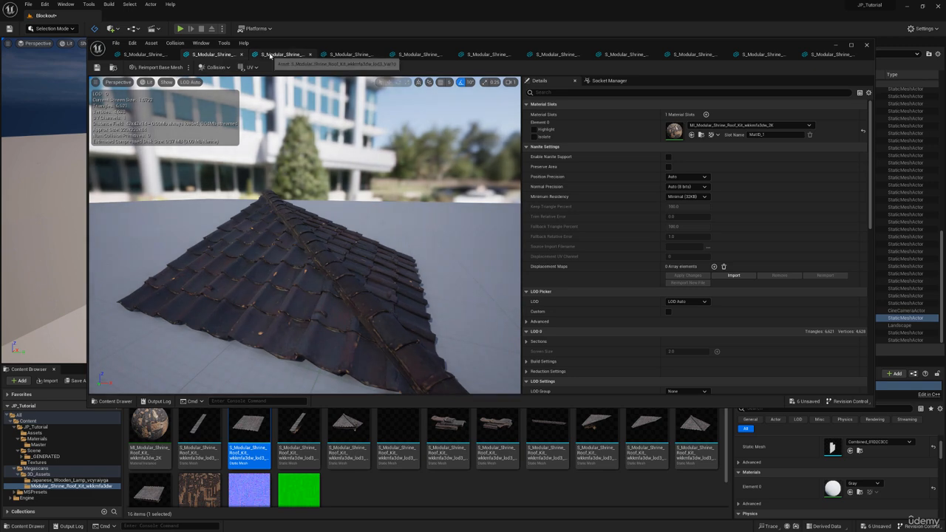
{"action": "left_click", "coordinate": [285, 55]}
{"action": "left_click", "coordinate": [355, 55]}
{"action": "left_click", "coordinate": [419, 56]}
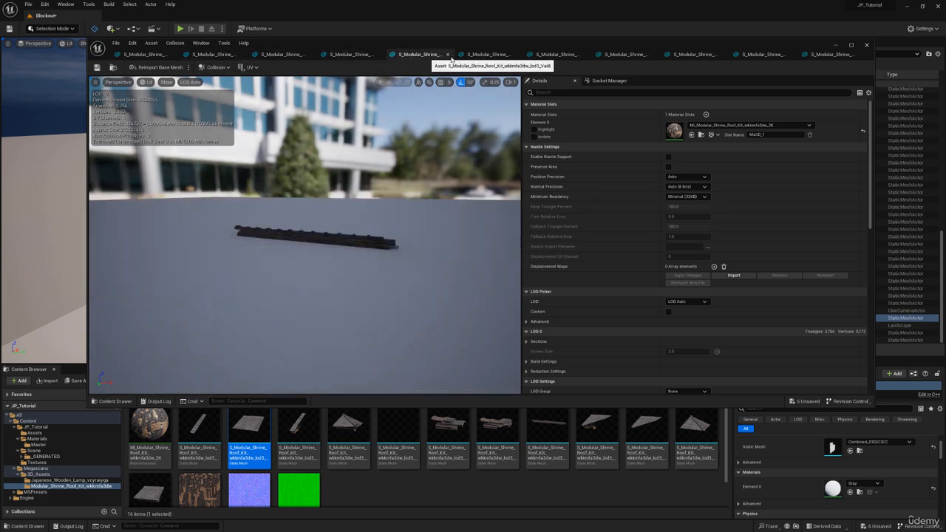
{"action": "left_click", "coordinate": [448, 56]}
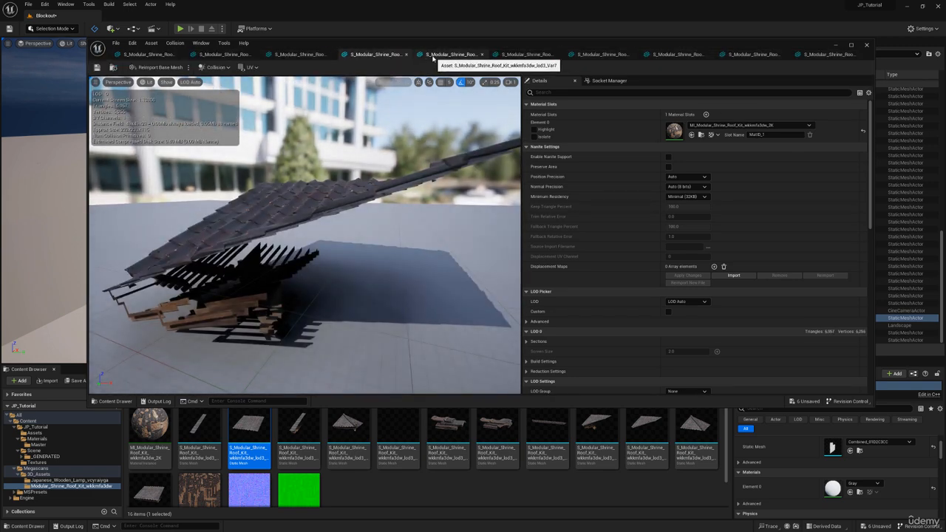
{"action": "left_click", "coordinate": [436, 56]}
{"action": "left_click", "coordinate": [481, 56]}
{"action": "left_click", "coordinate": [466, 56]}
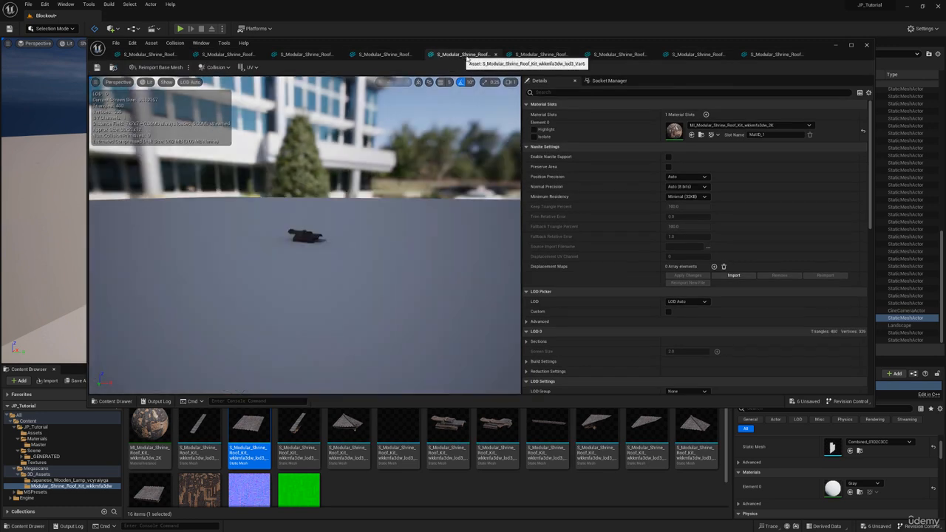
{"action": "left_click", "coordinate": [496, 56]}
{"action": "left_click", "coordinate": [498, 57]}
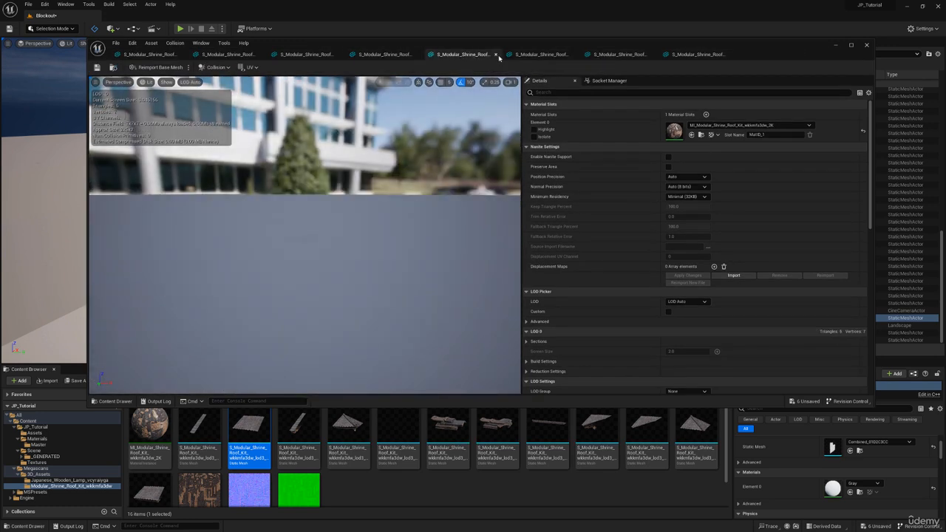
Check the tiny, nearly empty mesh and close the remaining small pieces, keeping only the six large roof sections open.
{"action": "key", "text": "e"}
{"action": "right_click_drag", "start_coordinate": [333, 214], "coordinate": [462, 225]}
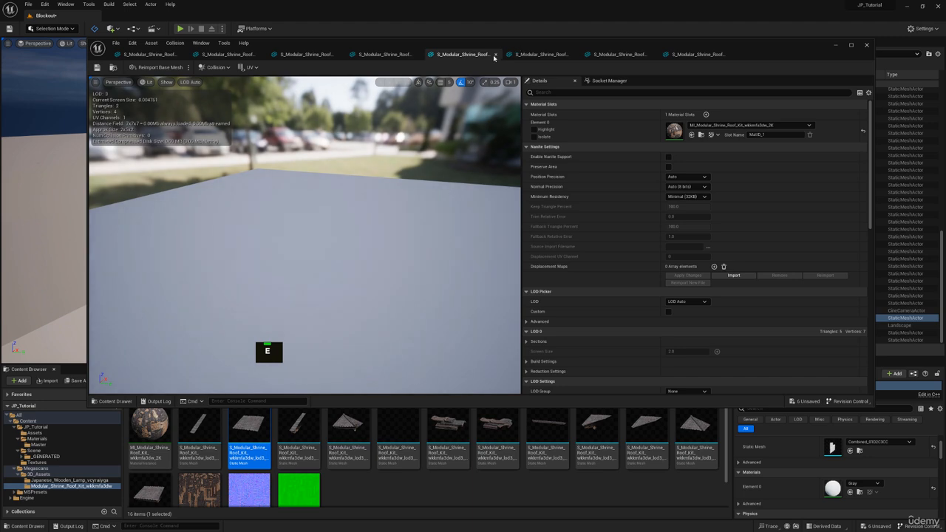
{"action": "left_click", "coordinate": [496, 56]}
{"action": "left_click", "coordinate": [496, 56]}
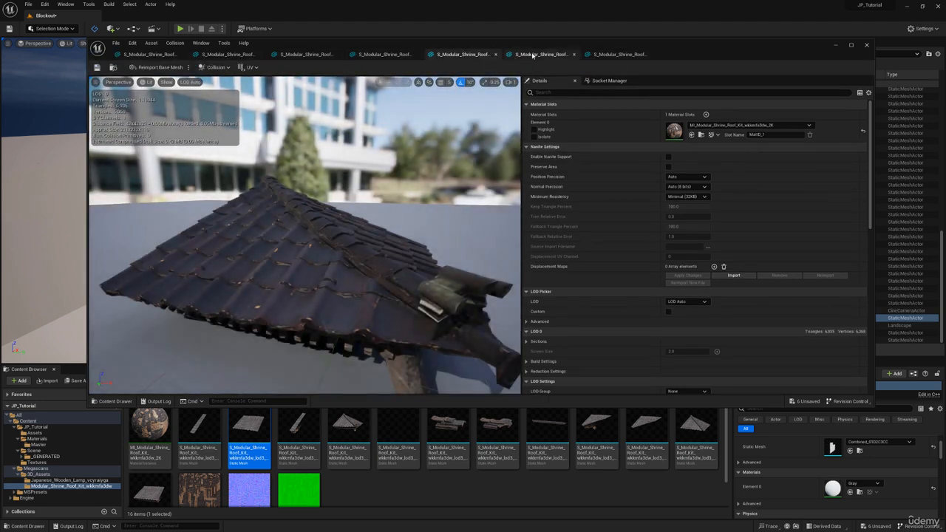
{"action": "left_click", "coordinate": [565, 57]}
{"action": "left_click", "coordinate": [573, 54]}
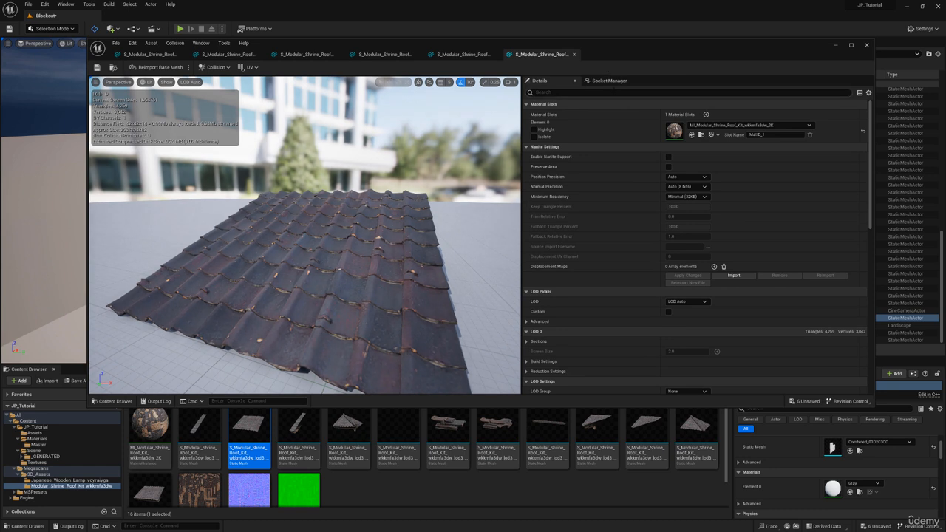
Assign the Gray material from the JP_Tutorial Materials folder to each of the six open roof meshes.
{"action": "left_click", "coordinate": [36, 439]}
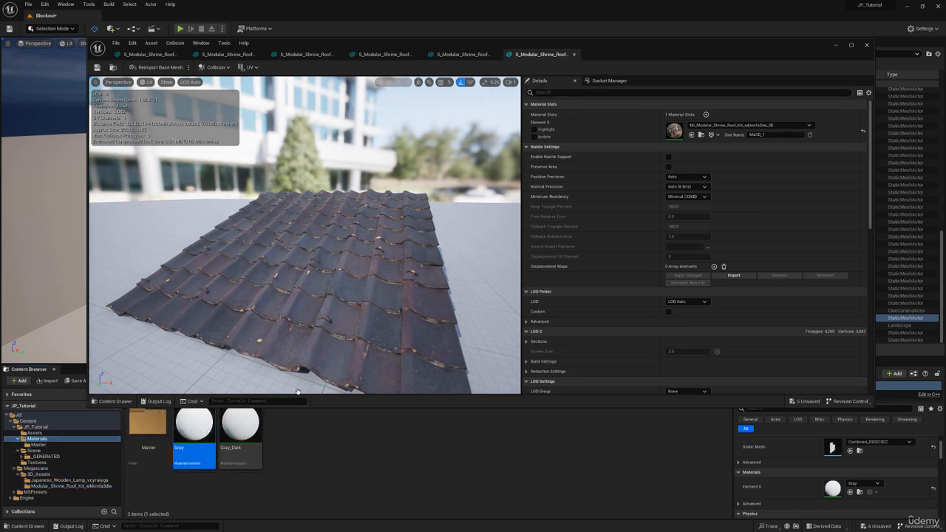
{"action": "left_click_drag", "start_coordinate": [298, 391], "coordinate": [739, 131]}
{"action": "left_click", "coordinate": [462, 54]}
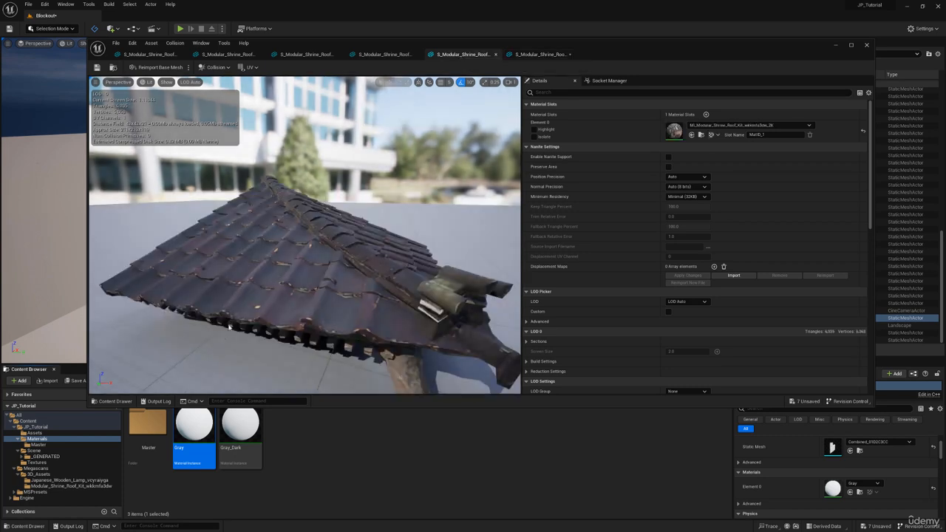
{"action": "left_click_drag", "start_coordinate": [193, 426], "coordinate": [668, 139]}
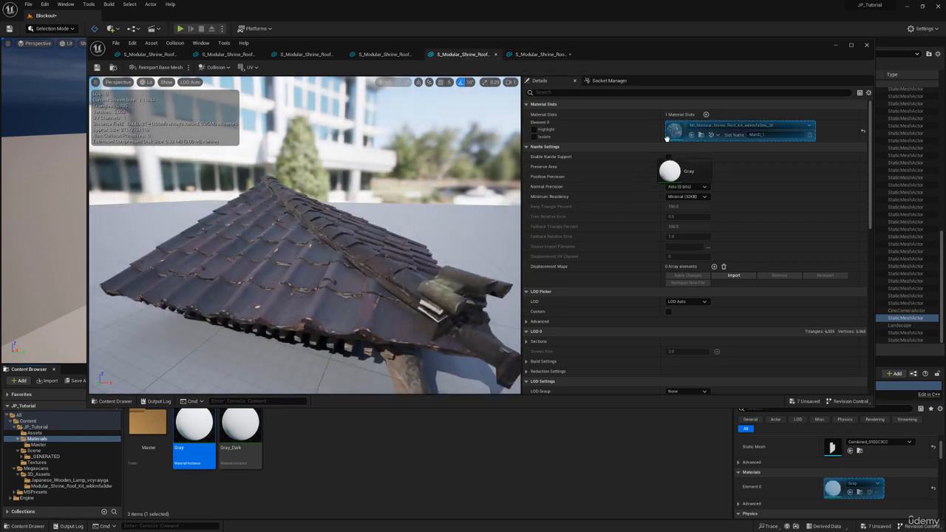
{"action": "left_click", "coordinate": [380, 54]}
{"action": "left_click_drag", "start_coordinate": [197, 435], "coordinate": [676, 126]}
{"action": "left_click", "coordinate": [314, 54]}
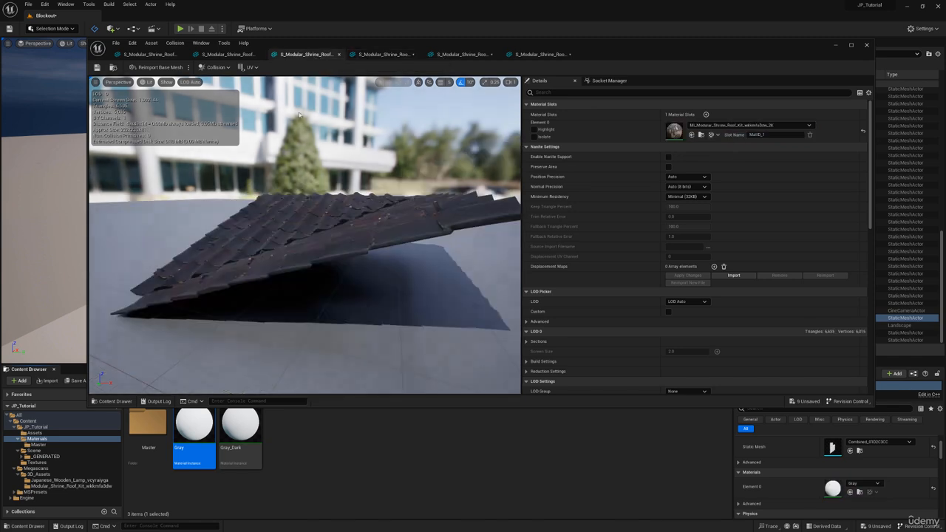
{"action": "left_click_drag", "start_coordinate": [195, 427], "coordinate": [668, 123]}
{"action": "left_click", "coordinate": [234, 53]}
{"action": "left_click_drag", "start_coordinate": [187, 422], "coordinate": [672, 126]}
{"action": "left_click", "coordinate": [141, 54]}
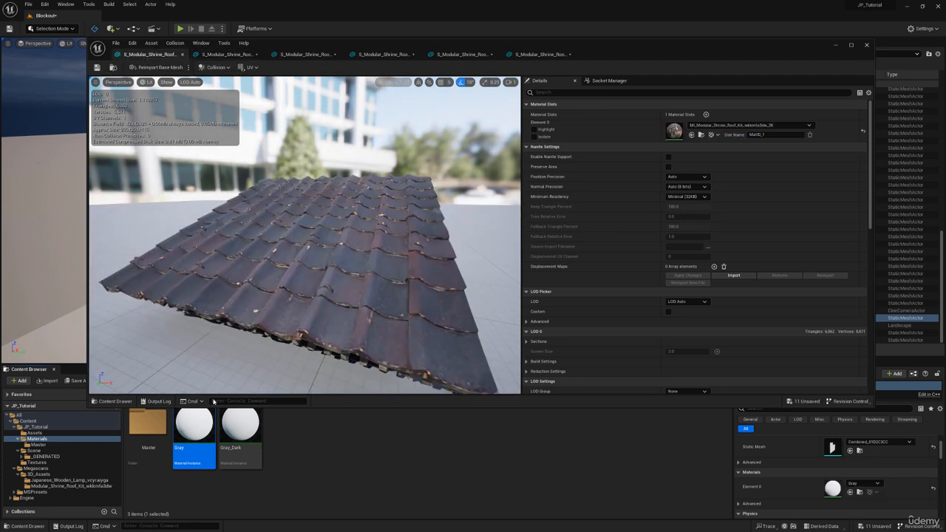
{"action": "left_click_drag", "start_coordinate": [194, 427], "coordinate": [678, 127]}
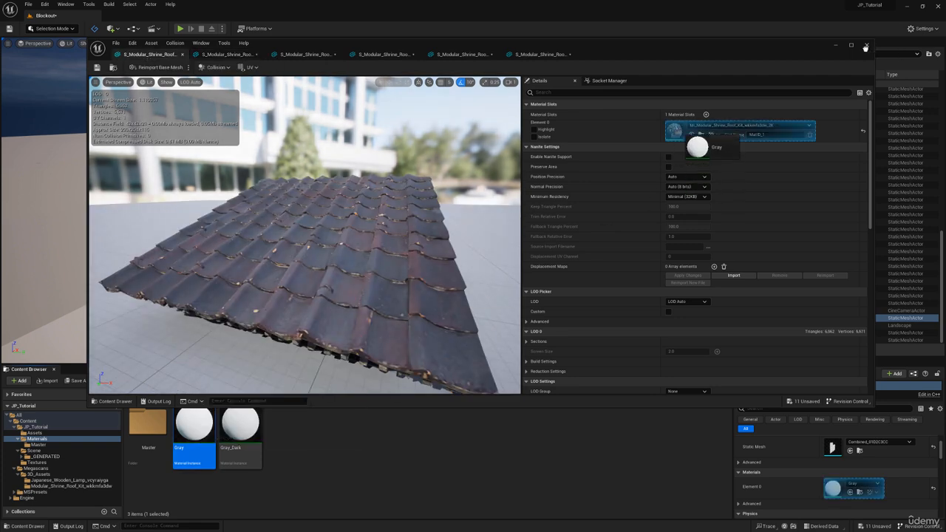
Close the mesh editor and save all modified levels and assets.
{"action": "left_click", "coordinate": [867, 46]}
{"action": "left_click", "coordinate": [87, 382]}
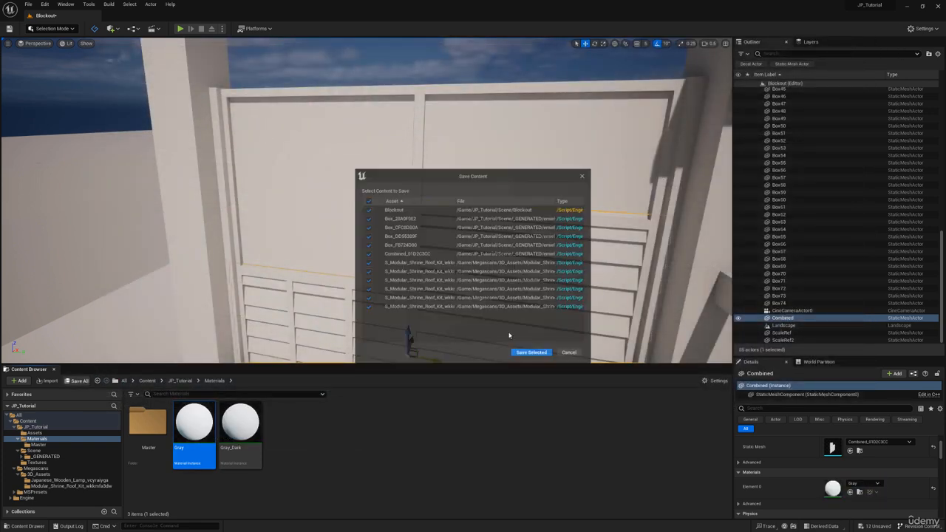
{"action": "left_click", "coordinate": [532, 354]}
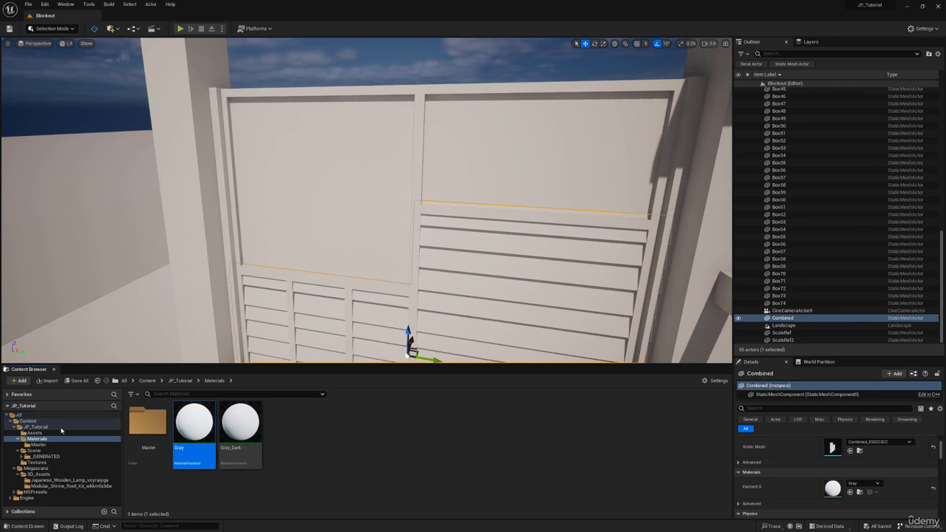
Place the straight tiled roof section from the Modular_Shrine_Roof_Kit folder at the side wall and rotate it 90 degrees.
{"action": "left_click", "coordinate": [57, 486]}
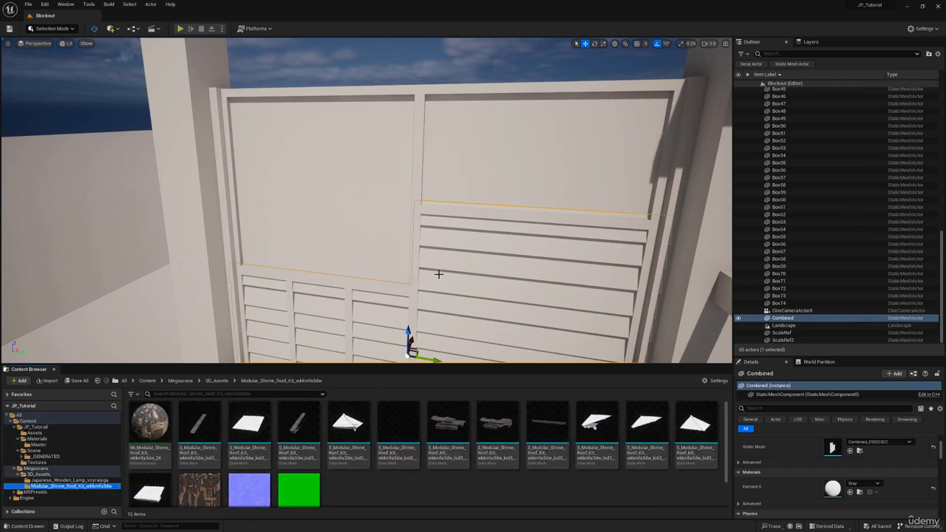
{"action": "right_click_drag", "start_coordinate": [442, 268], "coordinate": [469, 284]}
{"action": "key", "text": "e"}
{"action": "scroll", "coordinate": [226, 451], "scroll_direction": "down", "scroll_amount": 1}
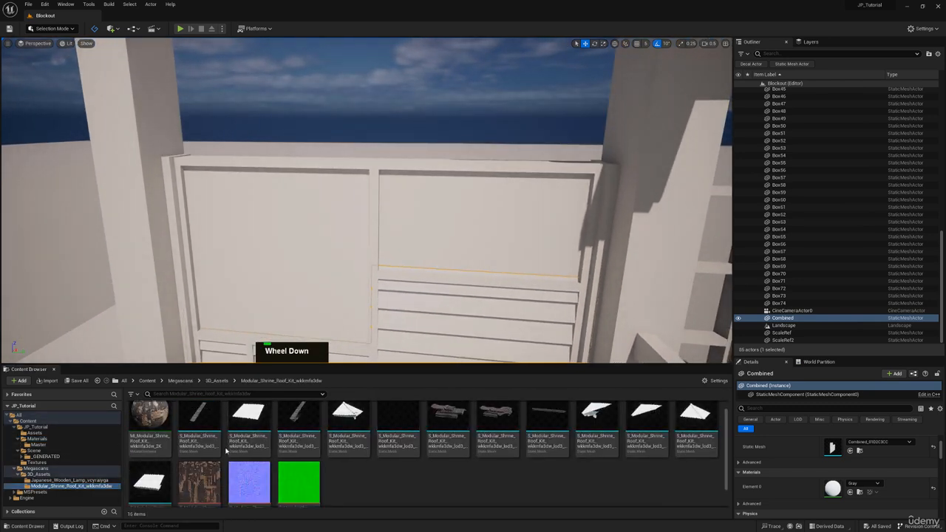
{"action": "scroll", "coordinate": [226, 451], "scroll_direction": "down", "scroll_amount": 1}
{"action": "left_click_drag", "start_coordinate": [150, 462], "coordinate": [337, 205]}
{"action": "key", "text": "e"}
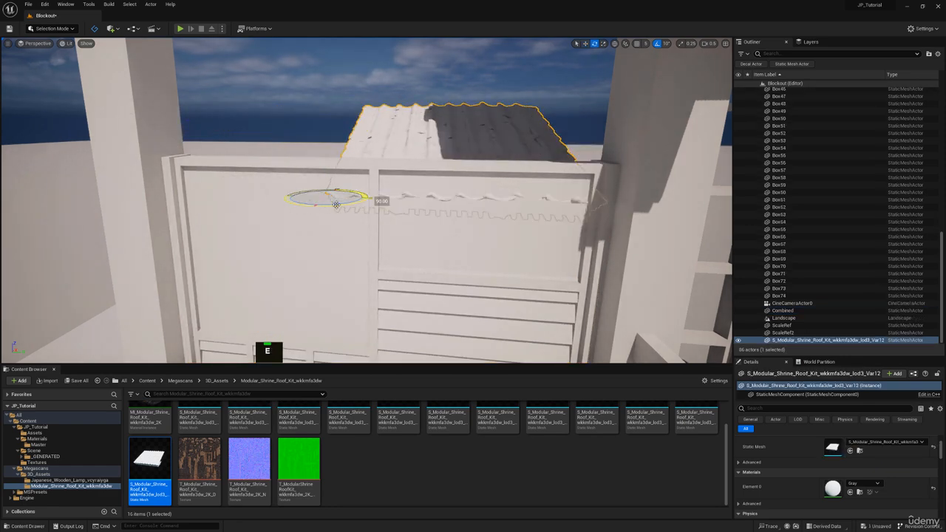
Shift the roof section across the side wall and raise it so it overhangs the wall's upper edge.
{"action": "key", "text": "w"}
{"action": "right_click_drag", "start_coordinate": [336, 205], "coordinate": [337, 206]}
{"action": "key", "text": "a"}
{"action": "key", "text": "w"}
{"action": "left_click_drag", "start_coordinate": [321, 214], "coordinate": [517, 207]}
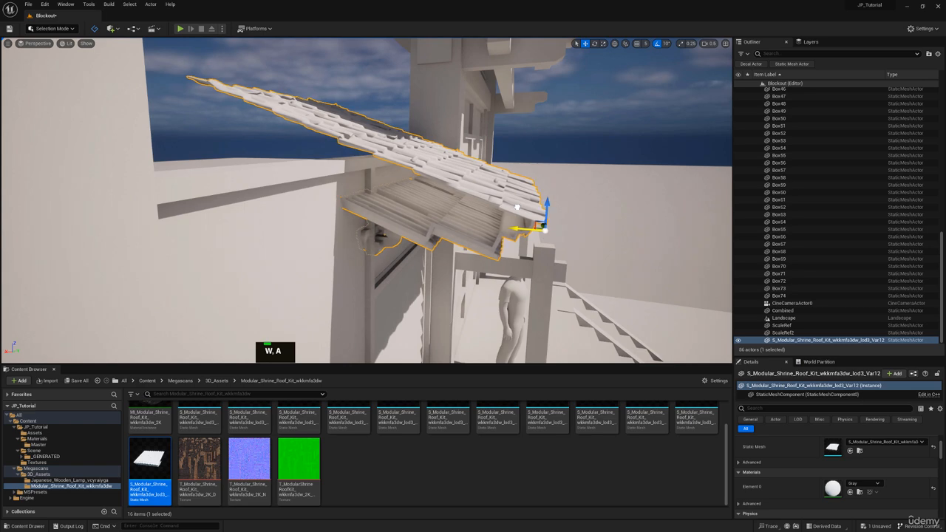
{"action": "key", "text": "d"}
{"action": "right_click_drag", "start_coordinate": [517, 207], "coordinate": [517, 207]}
{"action": "key", "text": "q"}
{"action": "left_click_drag", "start_coordinate": [428, 203], "coordinate": [435, 106]}
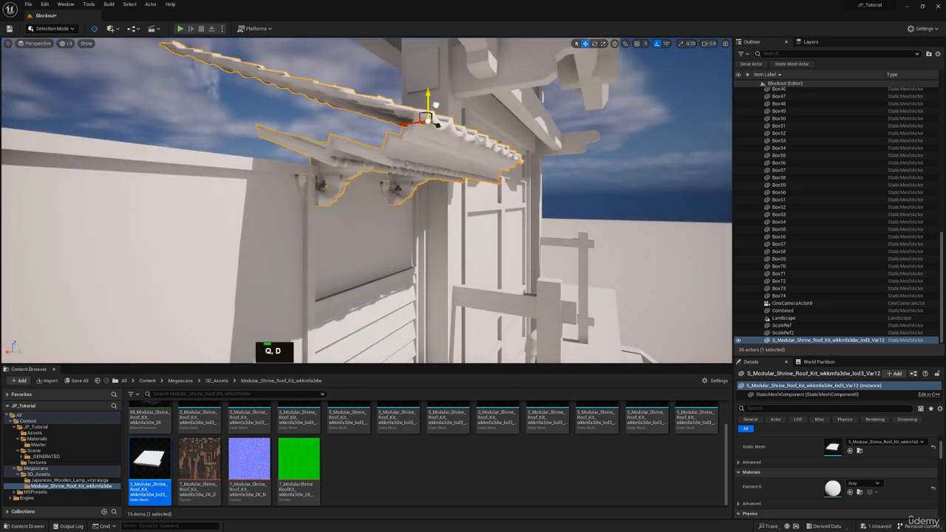
Duplicate the roof section and set the copy edge to edge beside it, away from the gate, to extend the roof.
{"action": "key", "text": "d"}
{"action": "right_click_drag", "start_coordinate": [435, 105], "coordinate": [447, 170]}
{"action": "key", "text": "s"}
{"action": "scroll", "coordinate": [435, 105], "scroll_direction": "up", "scroll_amount": 1}
{"action": "key", "text": "e"}
{"action": "key", "text": "a"}
{"action": "key", "text": "e"}
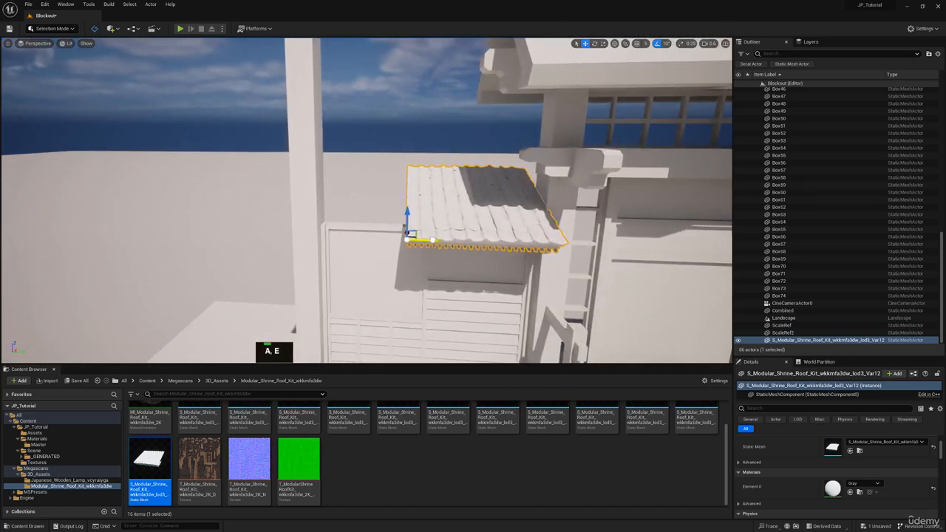
{"action": "key", "text": "ctrl+c"}
{"action": "key", "text": "ctrl+v"}
{"action": "left_click_drag", "start_coordinate": [432, 241], "coordinate": [281, 225]}
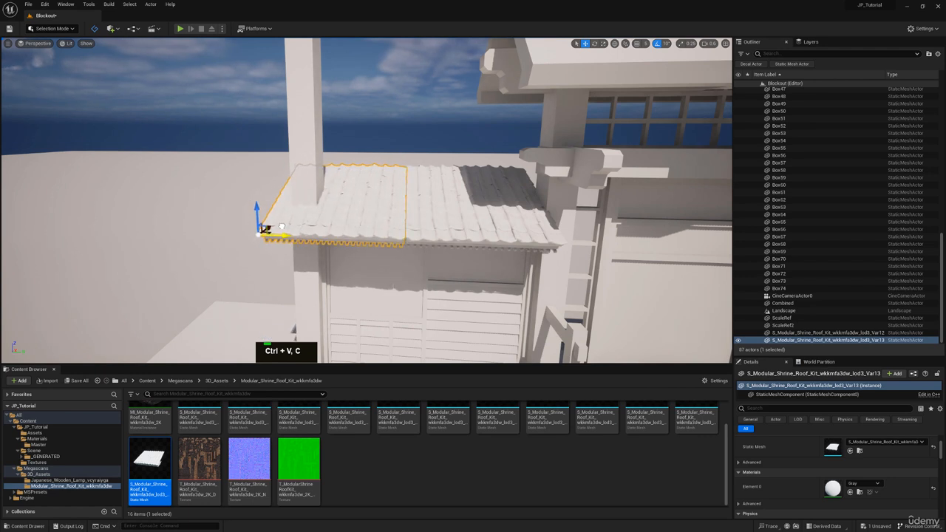
Open Viewport 2 as a second level view for looking through CineCameraActor0.
{"action": "left_click", "coordinate": [37, 42]}
{"action": "left_click", "coordinate": [60, 5]}
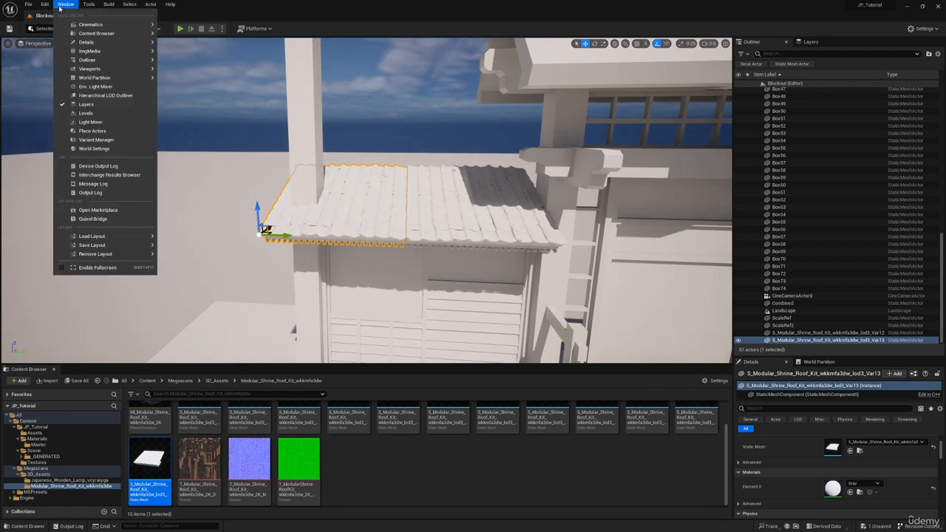
{"action": "mouse_move", "coordinate": [133, 69]}
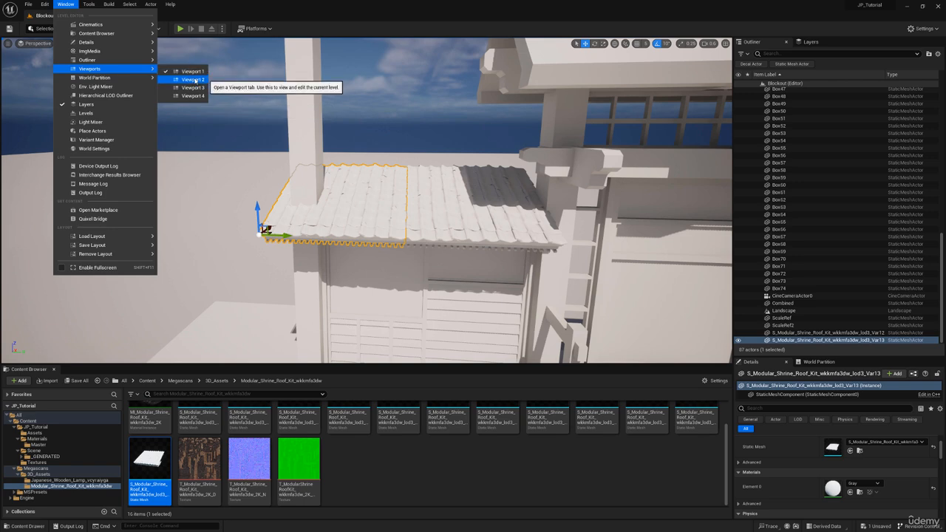
{"action": "left_click", "coordinate": [193, 79]}
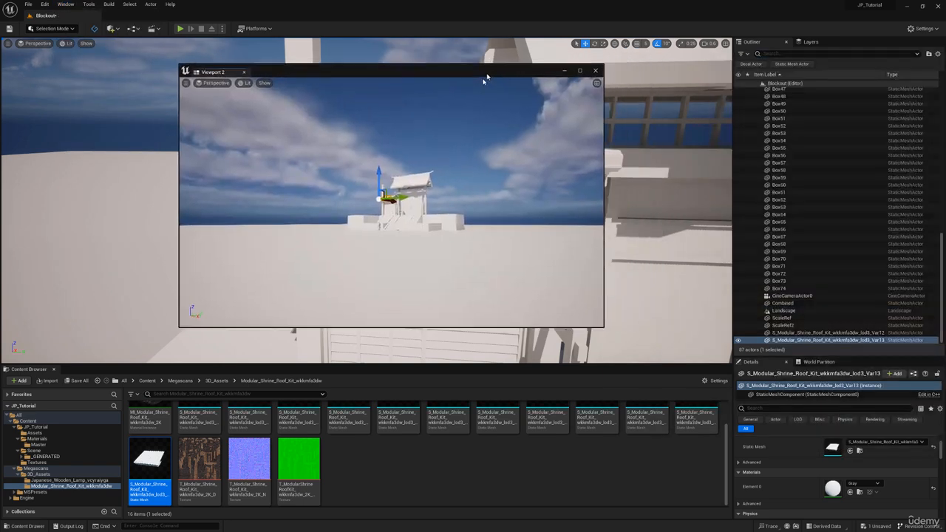
{"action": "left_click", "coordinate": [213, 89]}
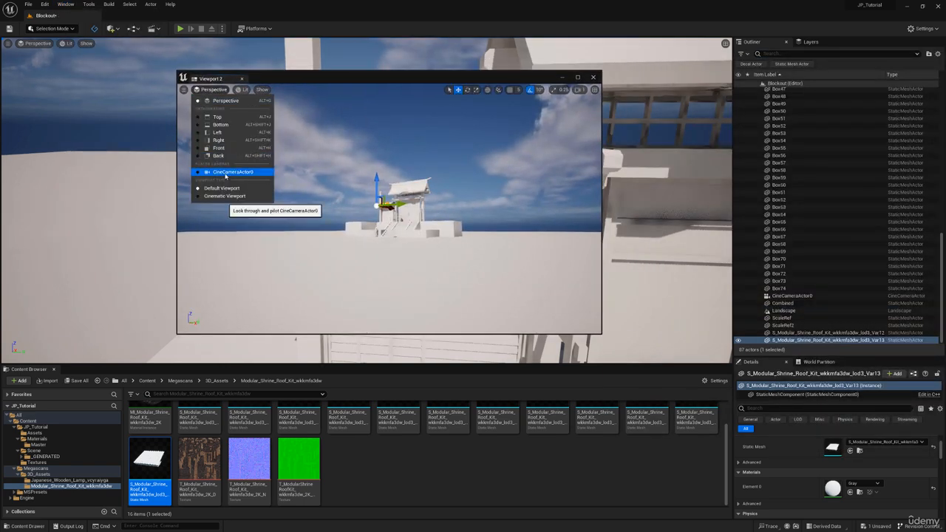
Look through CineCameraActor0 in the second viewport and move that window out of the main view.
{"action": "left_click", "coordinate": [227, 172]}
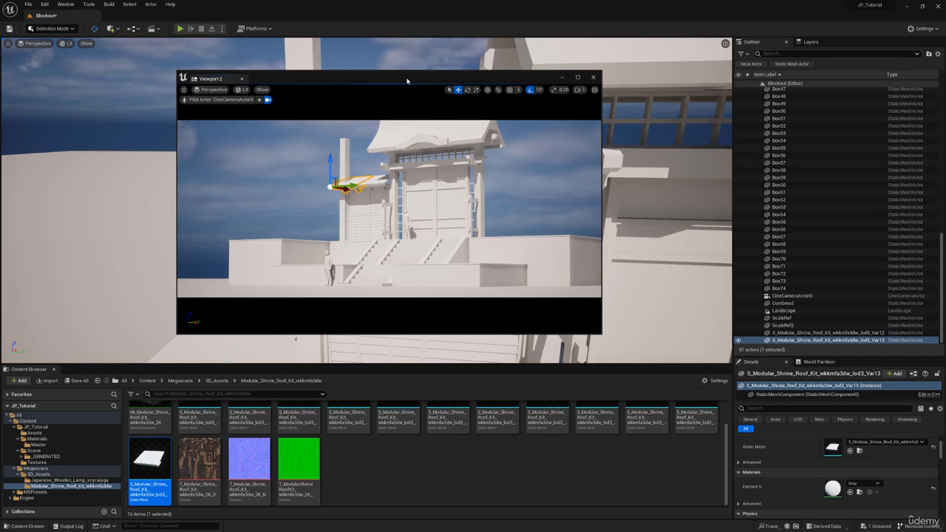
{"action": "left_click_drag", "start_coordinate": [408, 82], "coordinate": [945, 144]}
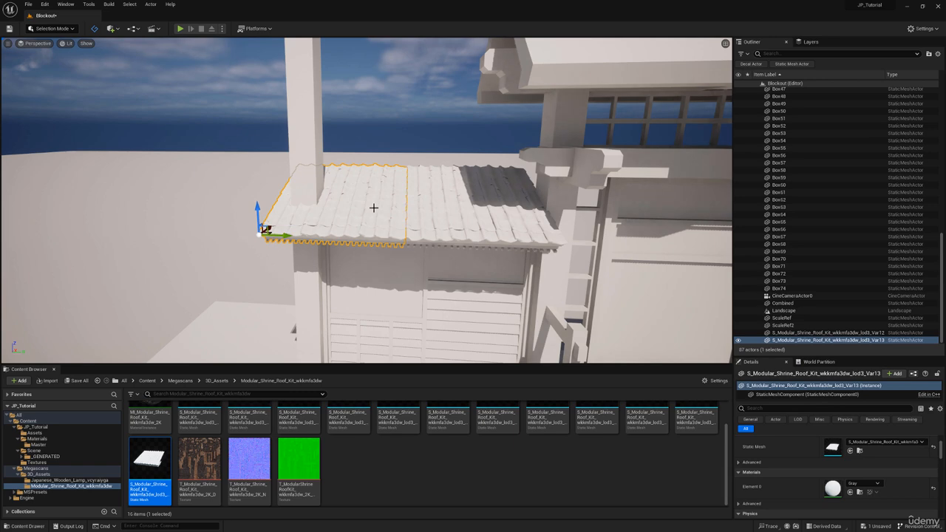
{"action": "right_click_drag", "start_coordinate": [55, 77], "coordinate": [81, 83]}
Select both small roof pieces, scale them narrower along the wall and slide them toward the gate pillar.
{"action": "left_click", "coordinate": [429, 213], "text": "ctrl"}
{"action": "key", "text": "d"}
{"action": "right_click_drag", "start_coordinate": [429, 213], "coordinate": [390, 165]}
{"action": "key", "text": "q"}
{"action": "key", "text": "q"}
{"action": "key", "text": "a"}
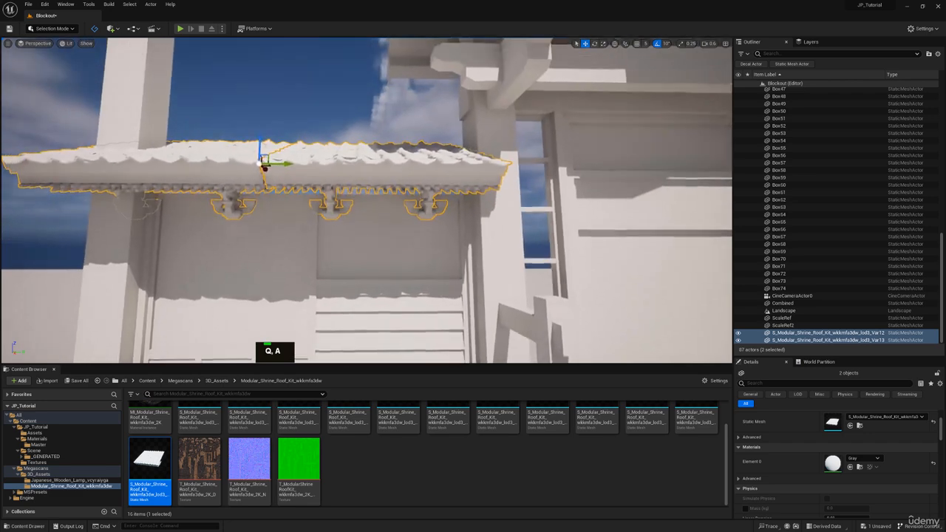
{"action": "key", "text": "r"}
{"action": "left_click_drag", "start_coordinate": [284, 163], "coordinate": [320, 164]}
{"action": "key", "text": "w"}
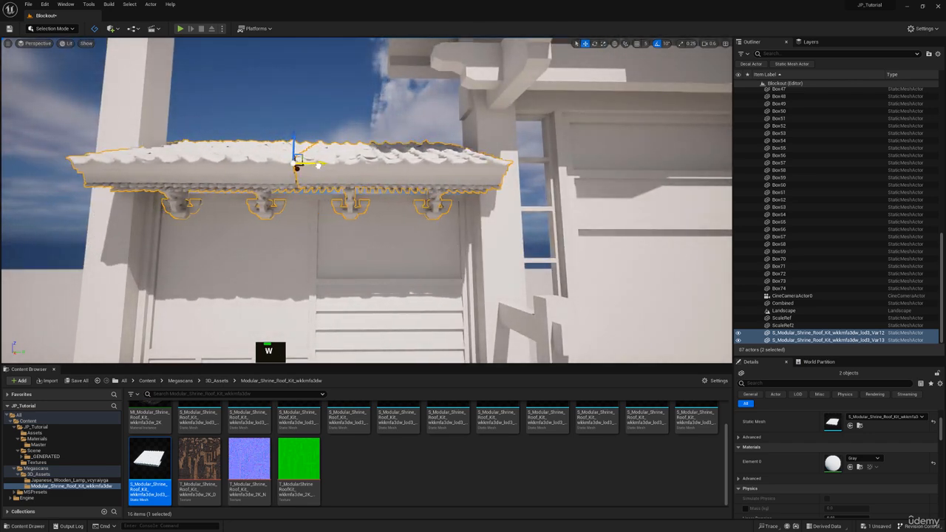
Trim the width of the two roof pieces slightly more and nudge them toward the gate pillar.
{"action": "key", "text": "e"}
{"action": "right_click_drag", "start_coordinate": [320, 164], "coordinate": [319, 194]}
{"action": "key", "text": "r"}
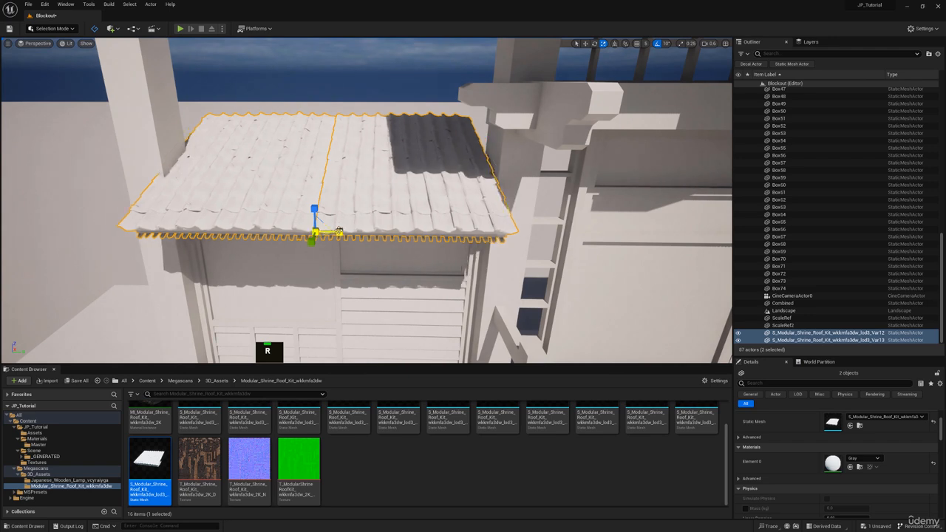
{"action": "key", "text": "w"}
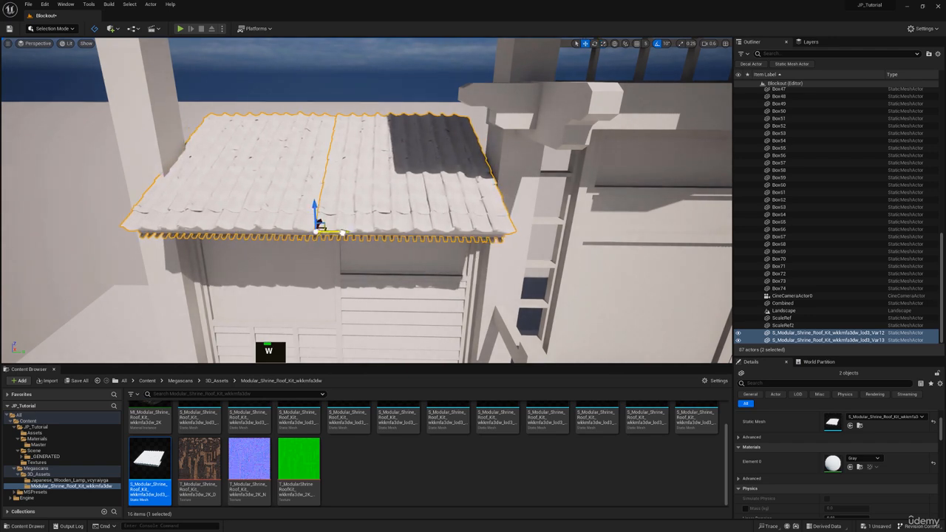
{"action": "left_click_drag", "start_coordinate": [336, 232], "coordinate": [342, 232]}
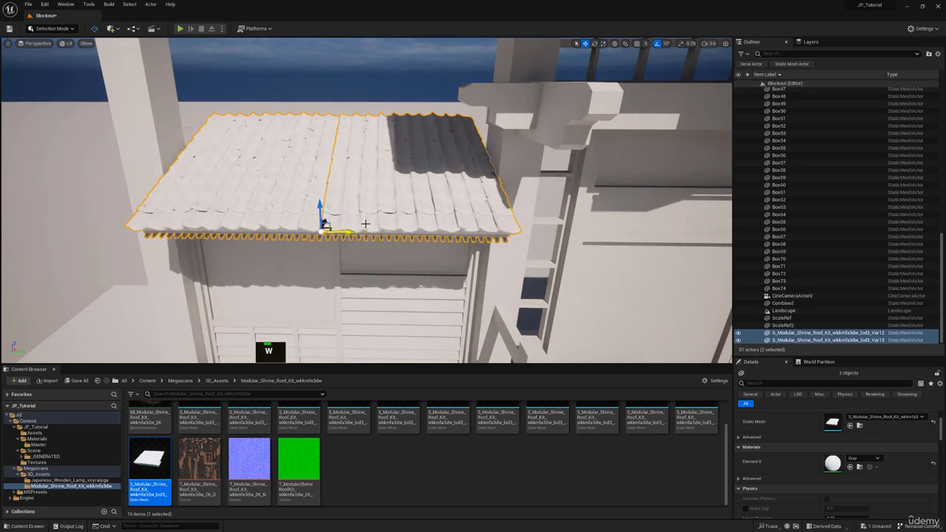
Scale both roof pieces slightly taller on the vertical axis to steepen the slope.
{"action": "key", "text": "q"}
{"action": "right_click_drag", "start_coordinate": [365, 223], "coordinate": [366, 223]}
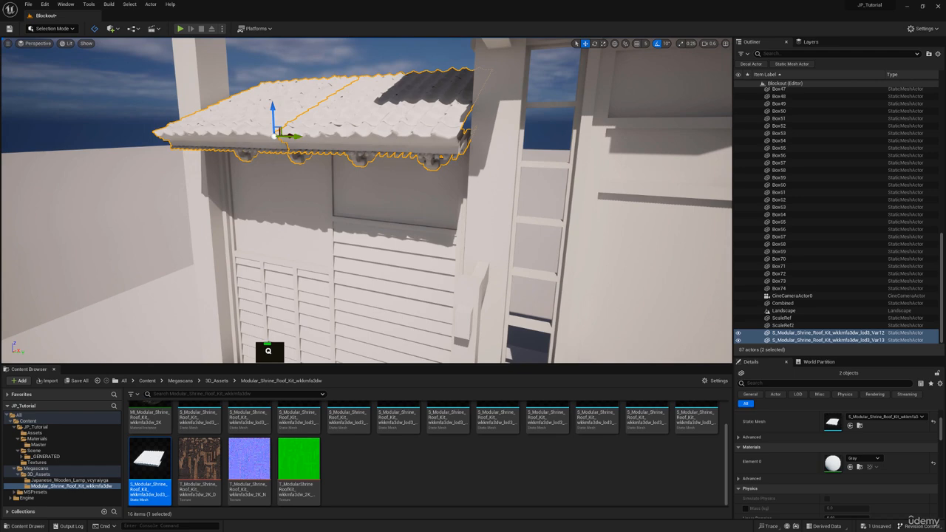
{"action": "right_click_drag", "start_coordinate": [356, 220], "coordinate": [356, 220]}
{"action": "key", "text": "q"}
{"action": "key", "text": "d"}
{"action": "right_click_drag", "start_coordinate": [284, 118], "coordinate": [284, 118]}
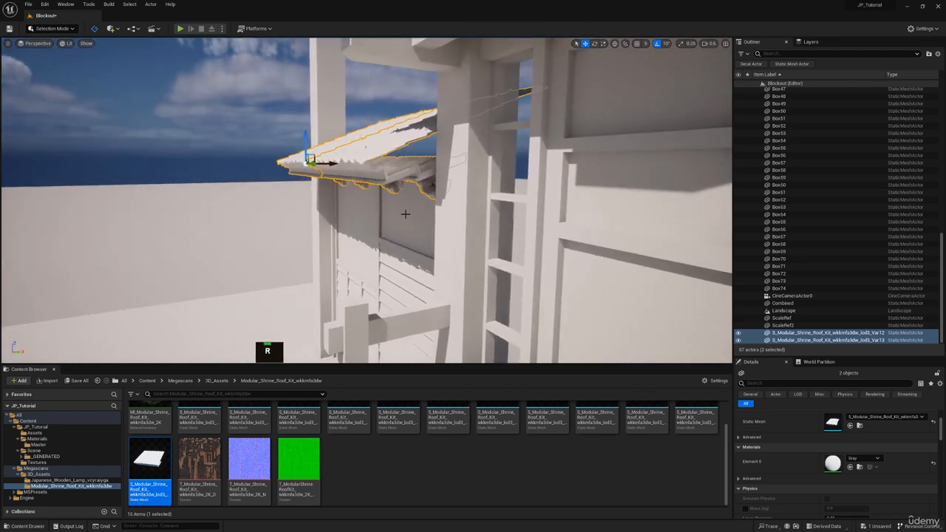
{"action": "key", "text": "r"}
{"action": "left_click_drag", "start_coordinate": [303, 138], "coordinate": [303, 134]}
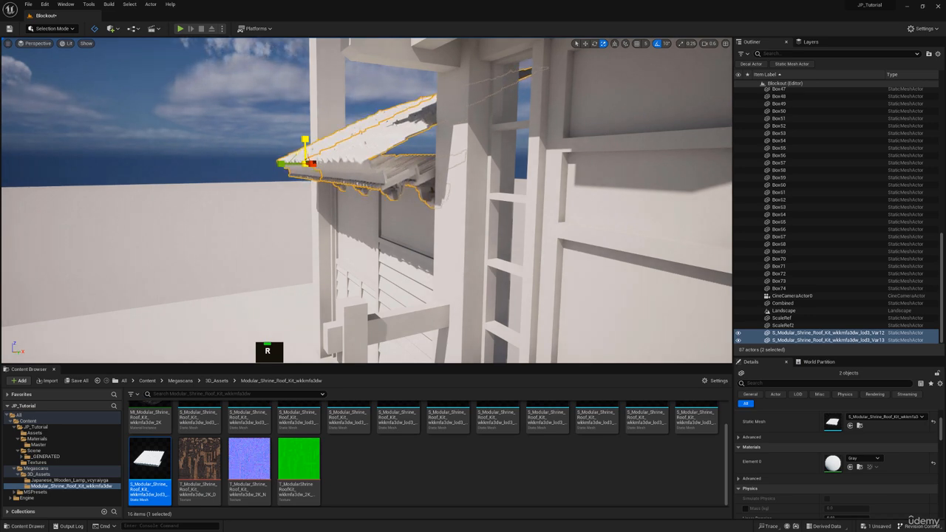
Examine from the side and front how the small roof fits its wall and pillars.
{"action": "key", "text": "w"}
{"action": "key", "text": "a"}
{"action": "right_click_drag", "start_coordinate": [305, 141], "coordinate": [304, 141]}
{"action": "key", "text": "d"}
{"action": "right_click_drag", "start_coordinate": [376, 182], "coordinate": [323, 161]}
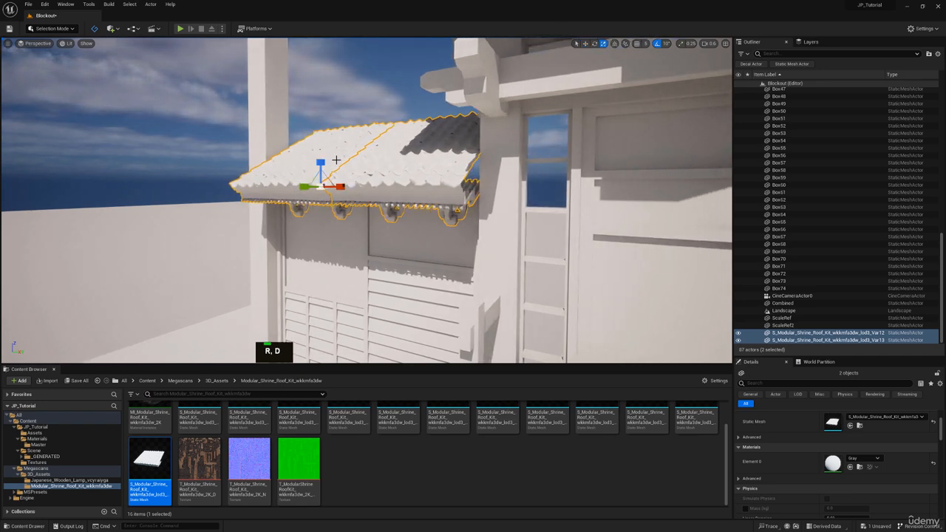
{"action": "right_click_drag", "start_coordinate": [337, 161], "coordinate": [337, 160]}
{"action": "key", "text": "a"}
{"action": "key", "text": "w"}
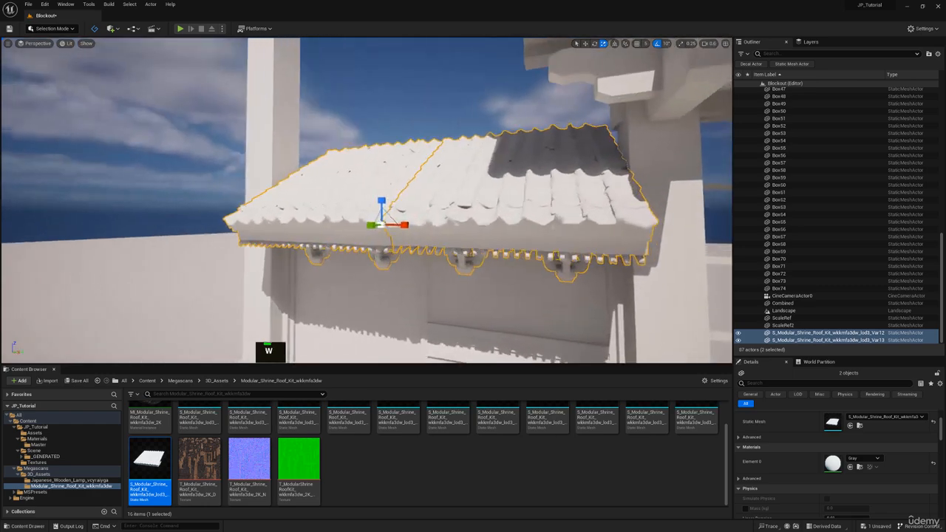
{"action": "right_click_drag", "start_coordinate": [573, 225], "coordinate": [573, 225]}
{"action": "right_click_drag", "start_coordinate": [437, 202], "coordinate": [443, 198]}
Try a duplicate of the two roof pieces, rotated and moved back toward the rear side of the small roof.
{"action": "key", "text": "e"}
{"action": "key", "text": "q"}
{"action": "key", "text": "w"}
{"action": "key", "text": "s"}
{"action": "key", "text": "ctrl+c"}
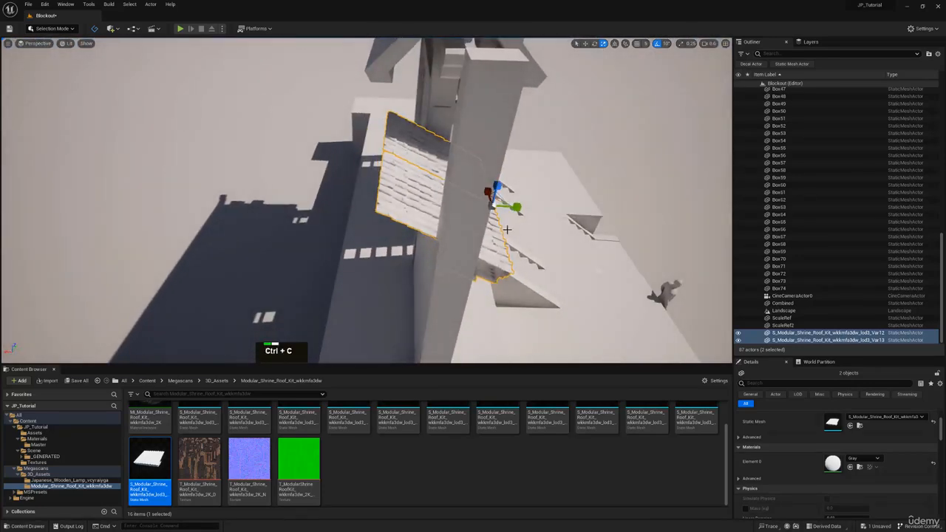
{"action": "key", "text": "e"}
{"action": "key", "text": "ctrl+v"}
{"action": "left_click_drag", "start_coordinate": [488, 258], "coordinate": [477, 266]}
{"action": "left_click_drag", "start_coordinate": [519, 243], "coordinate": [570, 282]}
{"action": "key", "text": "w"}
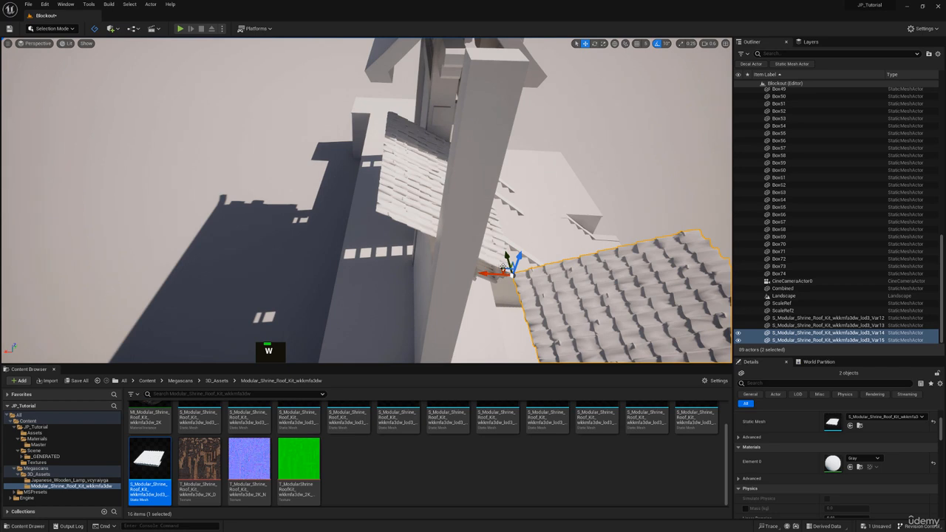
{"action": "left_click_drag", "start_coordinate": [503, 266], "coordinate": [293, 148]}
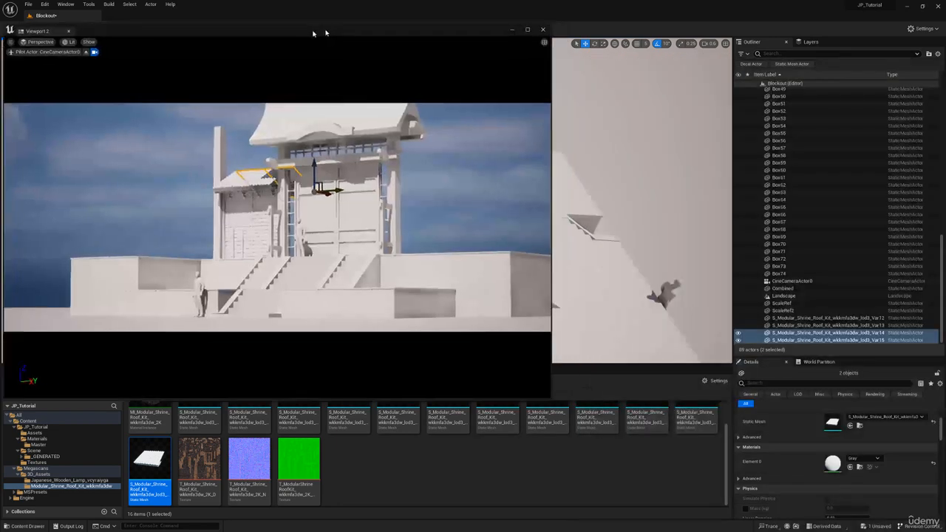
Check the duplicated roof pieces in the camera viewport, delete them and move the viewport window aside.
{"action": "left_click_drag", "start_coordinate": [322, 32], "coordinate": [486, 74]}
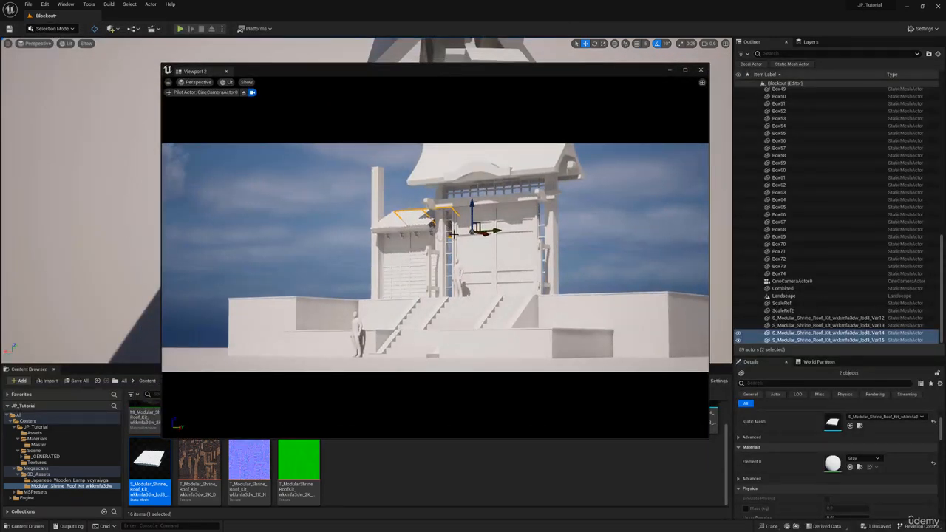
{"action": "key", "text": "Delete"}
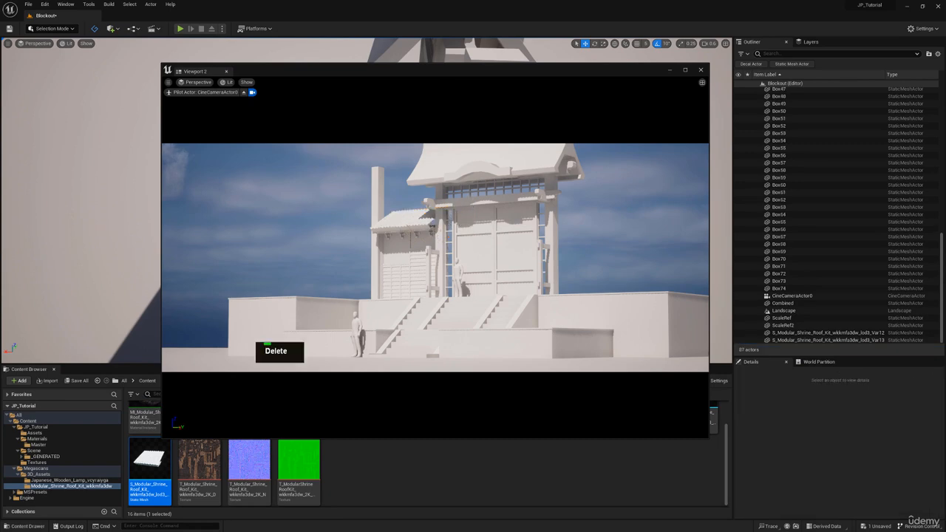
{"action": "left_click_drag", "start_coordinate": [454, 75], "coordinate": [945, 132]}
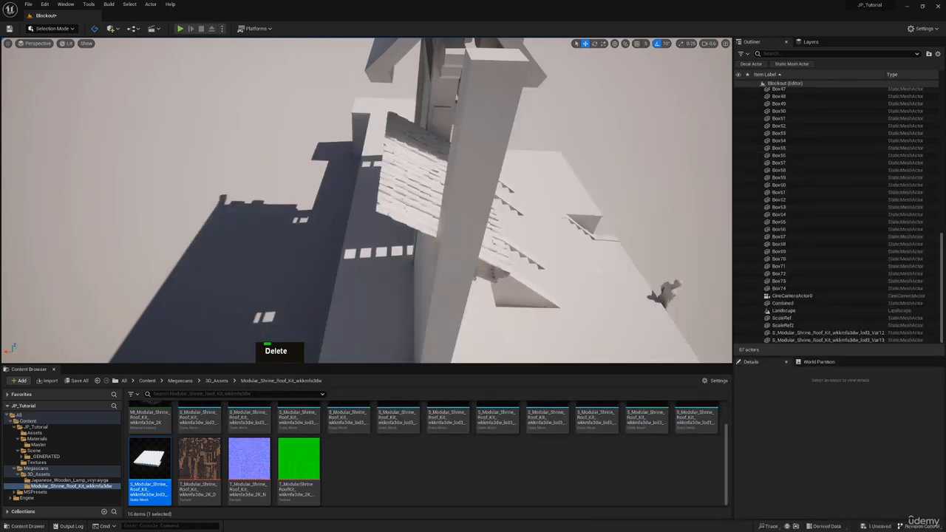
Select the tall outer post beside the small roof and duplicate it in Modeling Mode, deleting the input object.
{"action": "key", "text": "w"}
{"action": "right_click_drag", "start_coordinate": [436, 194], "coordinate": [434, 193]}
{"action": "key", "text": "q"}
{"action": "left_click", "coordinate": [304, 150]}
{"action": "right_click_drag", "start_coordinate": [236, 218], "coordinate": [237, 217]}
{"action": "key", "text": "s"}
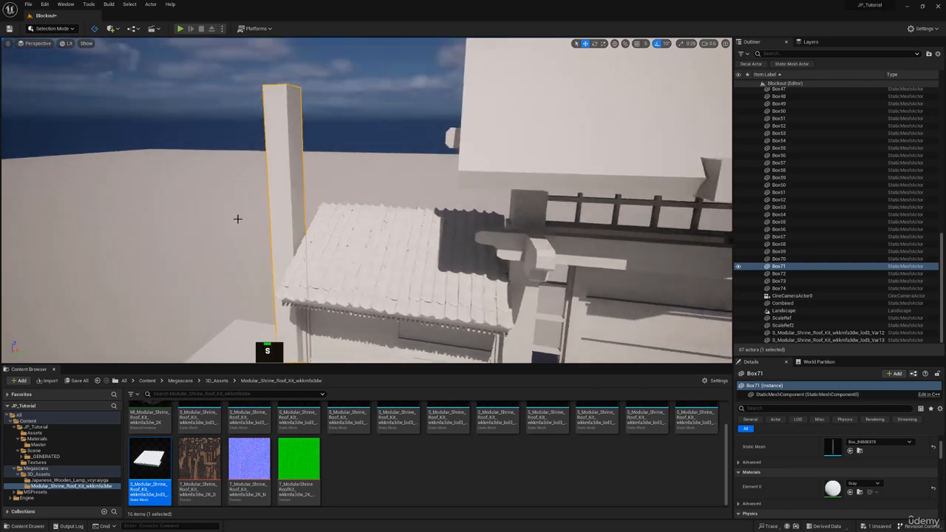
{"action": "left_click", "coordinate": [55, 30]}
{"action": "left_click", "coordinate": [54, 72]}
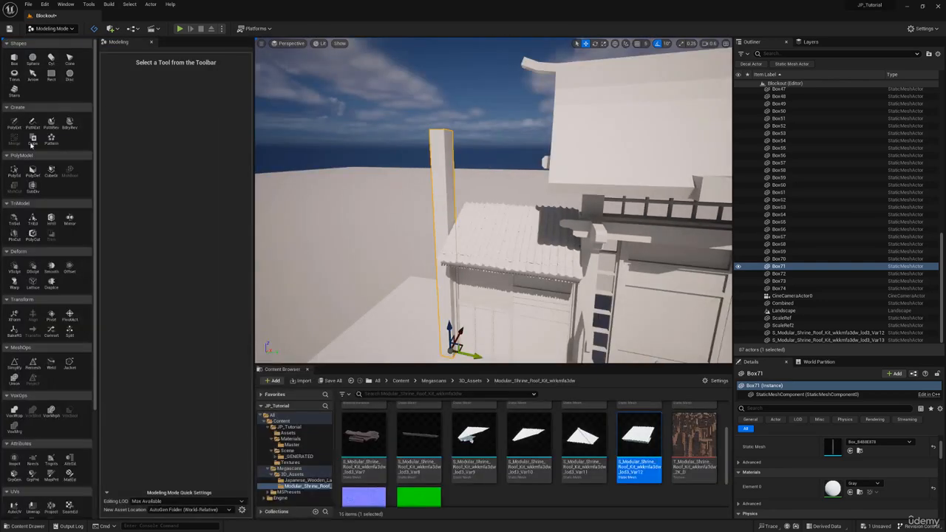
{"action": "left_click", "coordinate": [52, 140]}
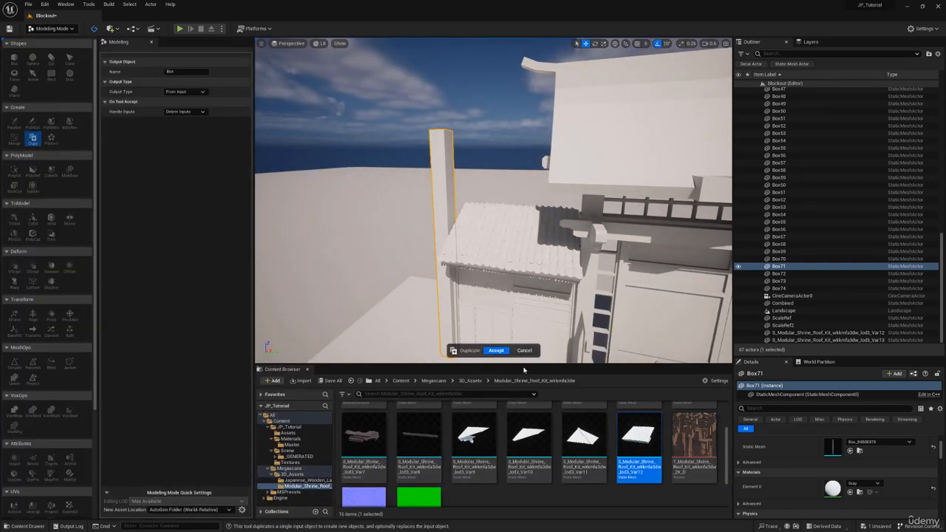
{"action": "left_click", "coordinate": [501, 351]}
Lower the duplicated post's upper section below the small roof with PolyGroup Edit and accept the change.
{"action": "left_click", "coordinate": [14, 170]}
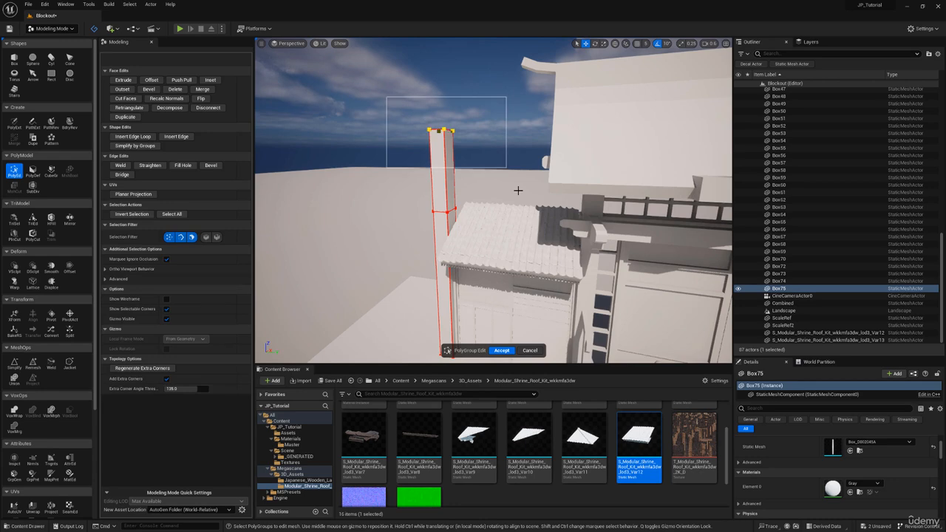
{"action": "left_click_drag", "start_coordinate": [518, 191], "coordinate": [518, 237]}
{"action": "key", "text": "q"}
{"action": "right_click_drag", "start_coordinate": [435, 136], "coordinate": [459, 128]}
{"action": "key", "text": "a"}
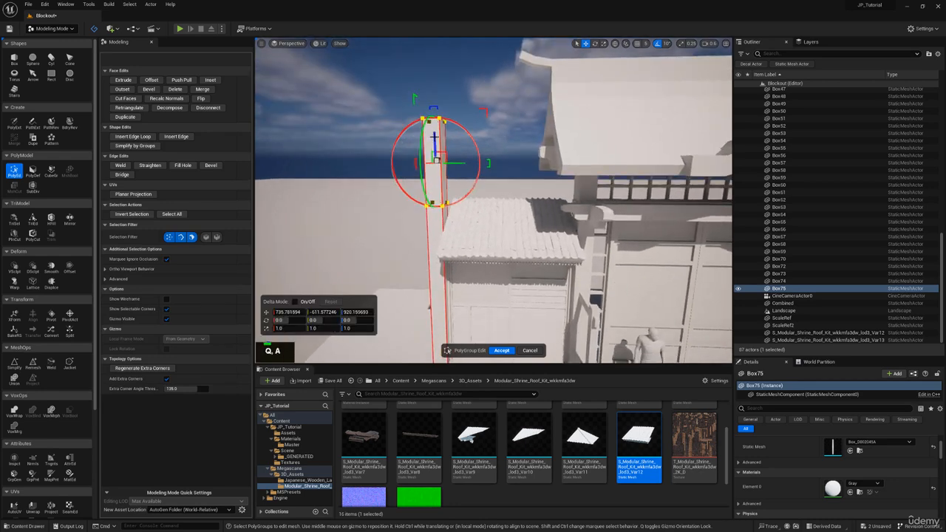
{"action": "left_click_drag", "start_coordinate": [435, 137], "coordinate": [436, 230]}
{"action": "key", "text": "w"}
{"action": "right_click_drag", "start_coordinate": [437, 230], "coordinate": [504, 224]}
{"action": "key", "text": "q"}
{"action": "key", "text": "a"}
{"action": "key", "text": "q"}
{"action": "left_click_drag", "start_coordinate": [456, 181], "coordinate": [456, 221]}
{"action": "left_click", "coordinate": [502, 351]}
Select both small roof pieces and scale them wider along the wall to overhang the shortened post.
{"action": "right_click_drag", "start_coordinate": [502, 340], "coordinate": [524, 185]}
{"action": "left_click", "coordinate": [599, 175], "text": "ctrl"}
{"action": "left_click", "coordinate": [599, 175], "text": "ctrl"}
{"action": "key", "text": "s"}
{"action": "key", "text": "r"}
{"action": "left_click_drag", "start_coordinate": [514, 176], "coordinate": [529, 176]}
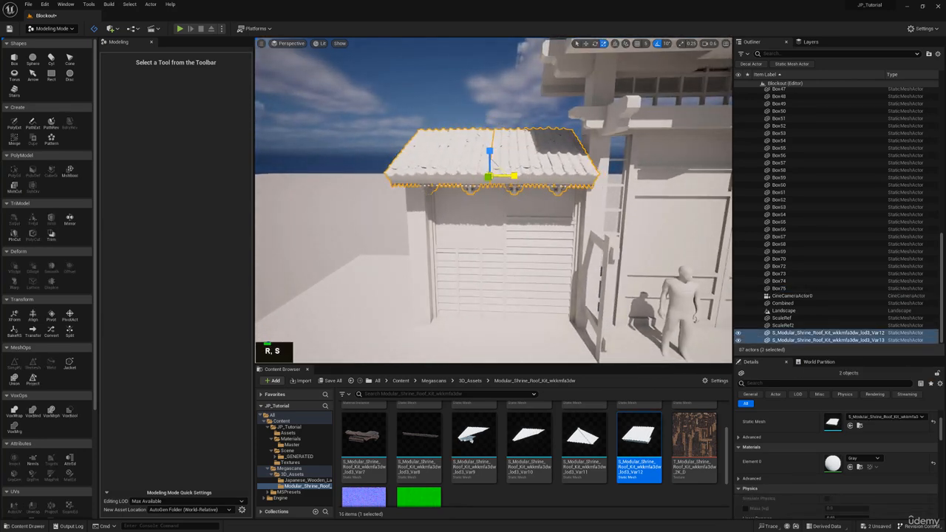
{"action": "key", "text": "w"}
{"action": "right_click_drag", "start_coordinate": [514, 176], "coordinate": [443, 174]}
{"action": "right_click_drag", "start_coordinate": [599, 178], "coordinate": [607, 147]}
{"action": "key", "text": "q"}
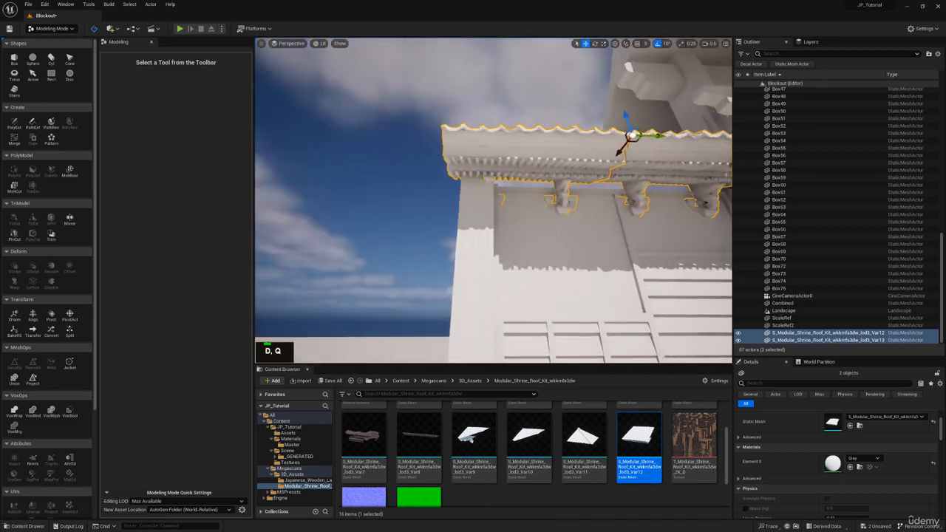
{"action": "key", "text": "r"}
{"action": "left_click_drag", "start_coordinate": [651, 137], "coordinate": [655, 138]}
Reselect both roof pieces so the pivot sits at the outer end, and slide them slightly toward the gate.
{"action": "left_click", "coordinate": [627, 150]}
{"action": "key", "text": "w"}
{"action": "right_click_drag", "start_coordinate": [627, 150], "coordinate": [473, 150]}
{"action": "left_click", "coordinate": [434, 149], "text": "ctrl"}
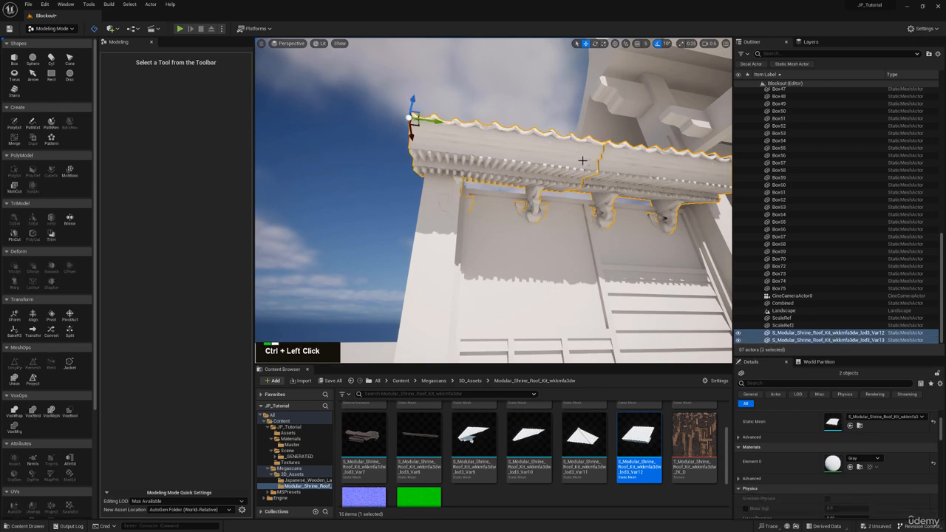
{"action": "key", "text": "w"}
{"action": "left_click_drag", "start_coordinate": [434, 121], "coordinate": [444, 120]}
Scale the two roof pieces slightly narrower from their outer end so the inner edge backs off the gate pillar.
{"action": "right_click_drag", "start_coordinate": [384, 154], "coordinate": [412, 205]}
{"action": "key", "text": "e"}
{"action": "key", "text": "a"}
{"action": "key", "text": "r"}
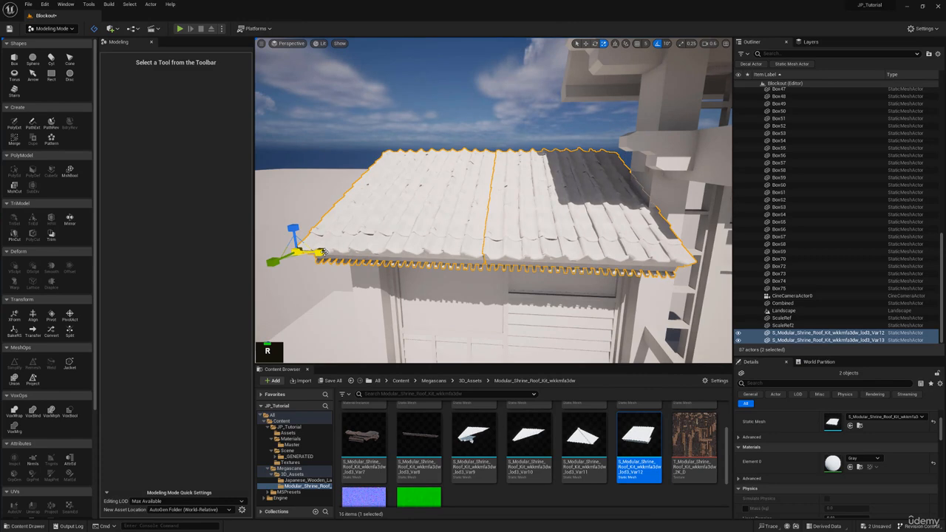
{"action": "left_click_drag", "start_coordinate": [324, 253], "coordinate": [320, 253]}
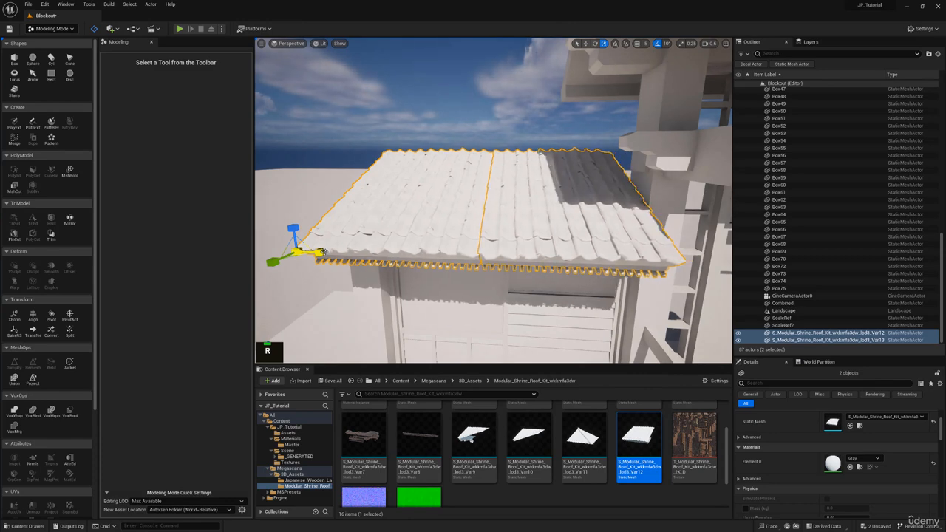
Compare the shrine blockout in the camera viewport with the side roofs in the shrine reference painting.
{"action": "left_click", "coordinate": [456, 182]}
{"action": "key", "text": "w"}
{"action": "right_click_drag", "start_coordinate": [456, 182], "coordinate": [423, 163]}
{"action": "key", "text": "d"}
{"action": "key", "text": "e"}
{"action": "left_click_drag", "start_coordinate": [945, 92], "coordinate": [408, 64]}
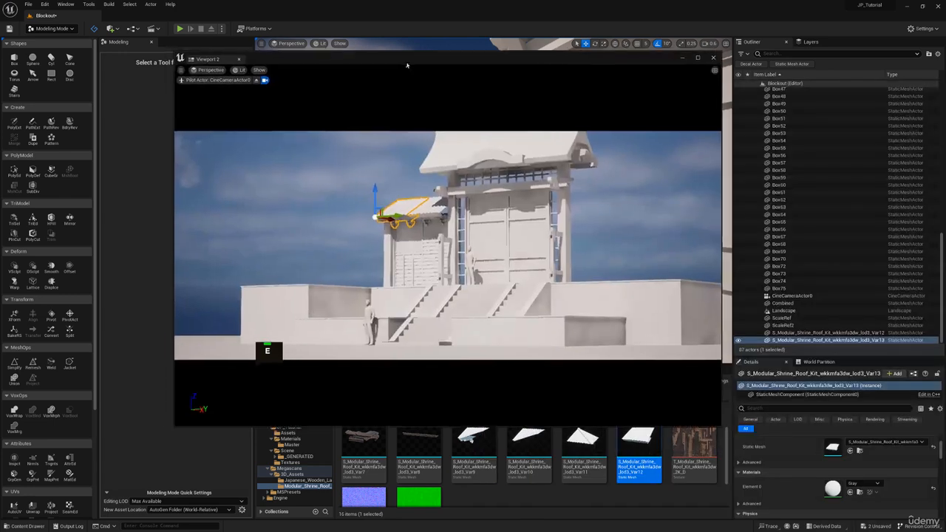
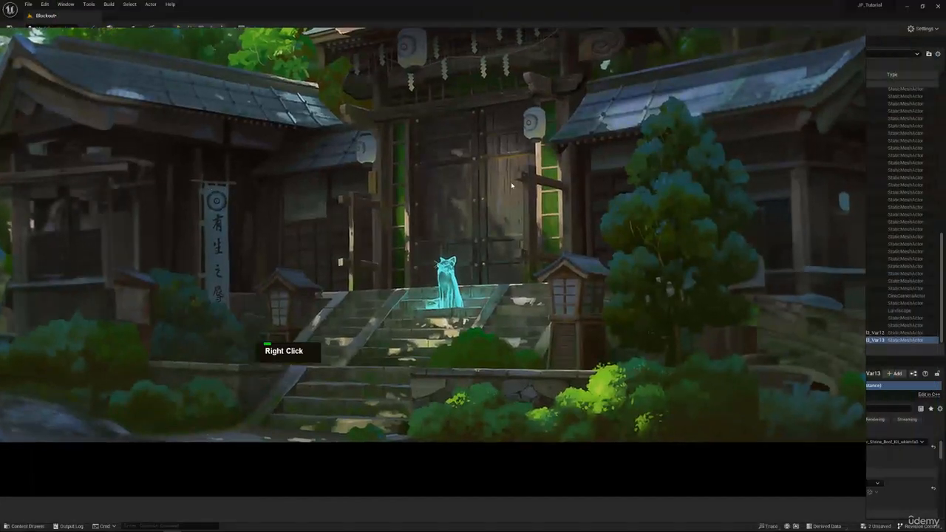
{"action": "scroll", "coordinate": [510, 183], "scroll_direction": "down", "scroll_amount": 2}
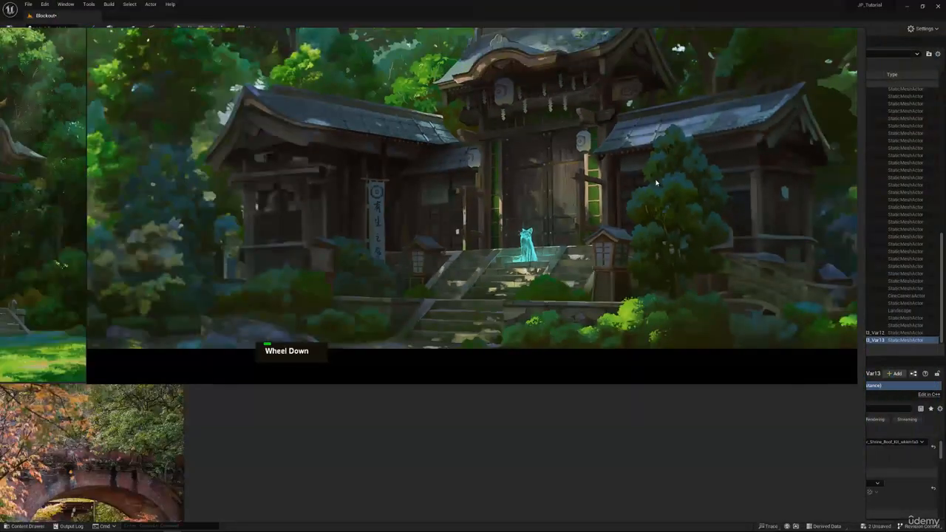
{"action": "scroll", "coordinate": [507, 192], "scroll_direction": "up", "scroll_amount": 3}
{"action": "scroll", "coordinate": [507, 192], "scroll_direction": "down", "scroll_amount": 2}
{"action": "right_click", "coordinate": [596, 179]}
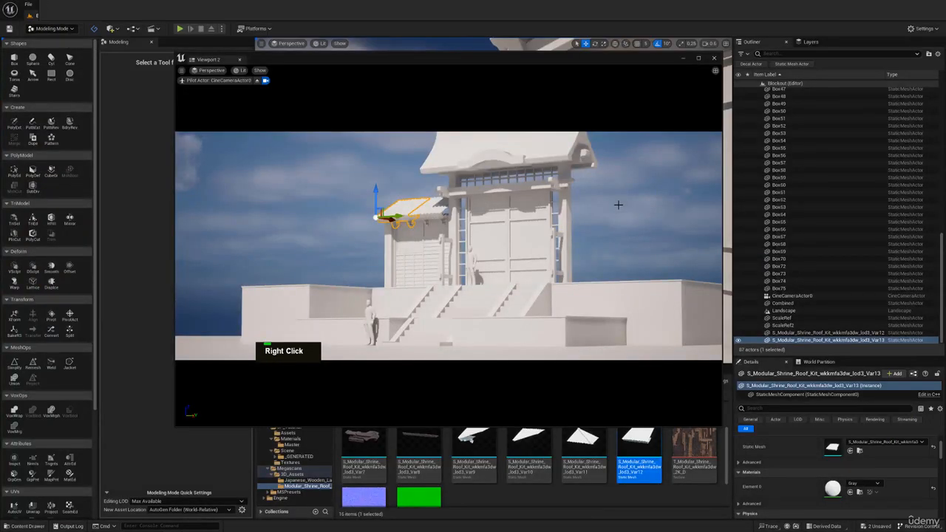
{"action": "left_click_drag", "start_coordinate": [510, 57], "coordinate": [557, 61]}
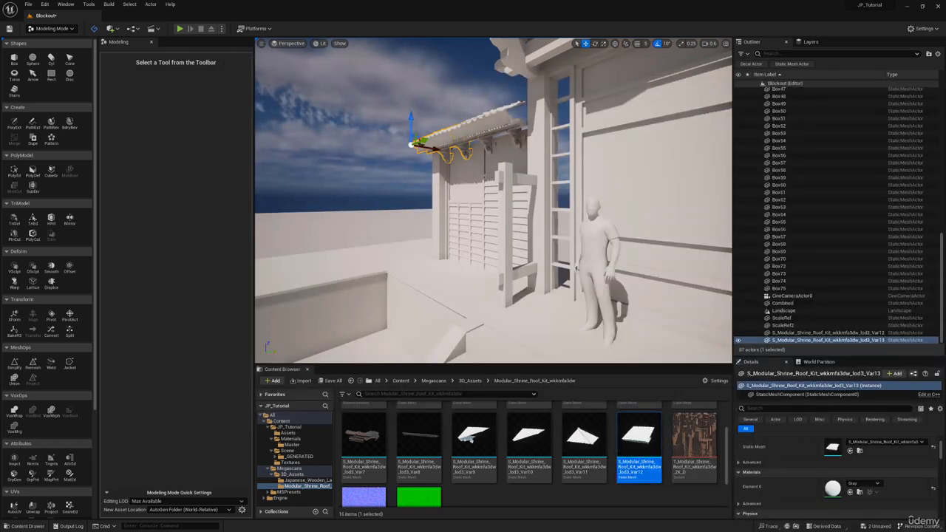
Select the side building's slatted wall together with the three frame boxes around it.
{"action": "left_click", "coordinate": [479, 224]}
{"action": "right_click_drag", "start_coordinate": [479, 224], "coordinate": [479, 181]}
{"action": "key", "text": "w"}
{"action": "key", "text": "a"}
{"action": "left_click", "coordinate": [488, 150], "text": "ctrl"}
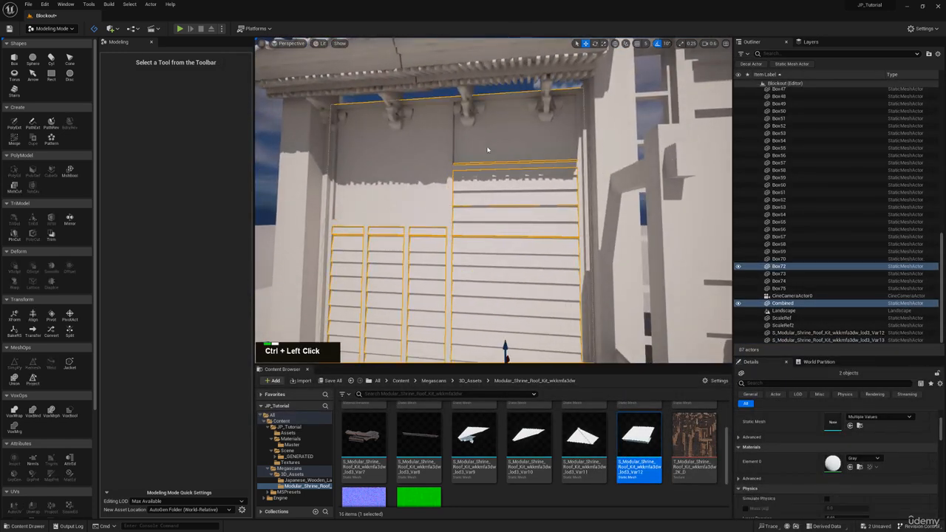
{"action": "right_click_drag", "start_coordinate": [417, 116], "coordinate": [446, 113]}
{"action": "key", "text": "s"}
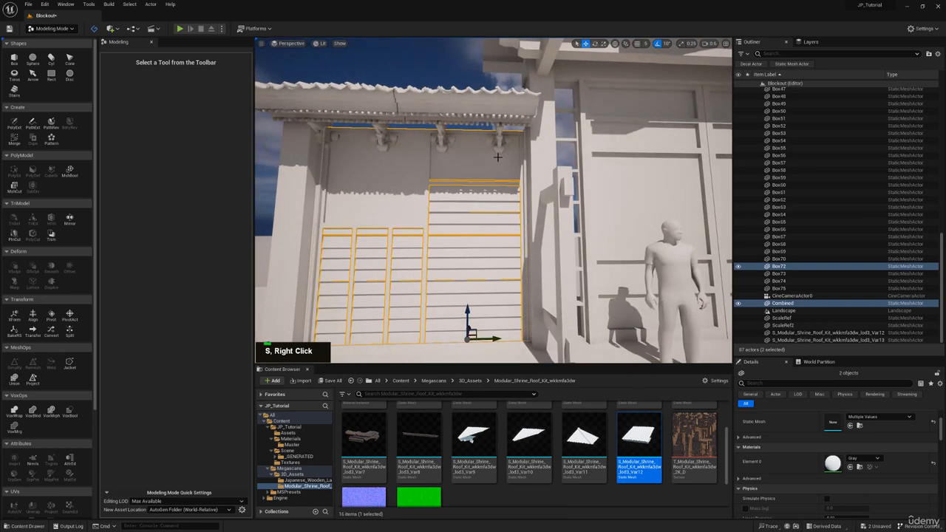
{"action": "left_click", "coordinate": [523, 158], "text": "ctrl"}
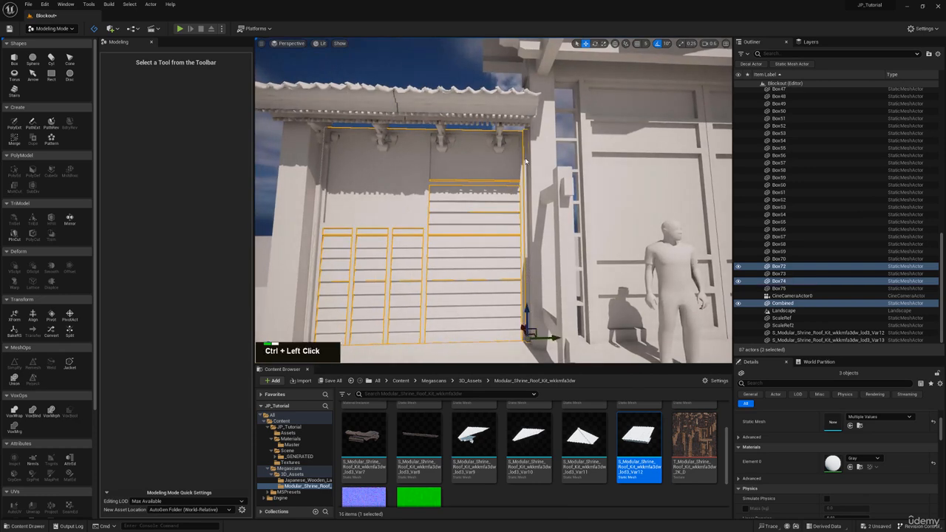
{"action": "left_click", "coordinate": [322, 170], "text": "ctrl"}
Duplicate the selected wall set and move the copy across the gate, lining it up against the opposite pillar.
{"action": "key", "text": "s"}
{"action": "right_click_drag", "start_coordinate": [351, 222], "coordinate": [389, 247]}
{"action": "key", "text": "ctrl+c"}
{"action": "key", "text": "ctrl+v"}
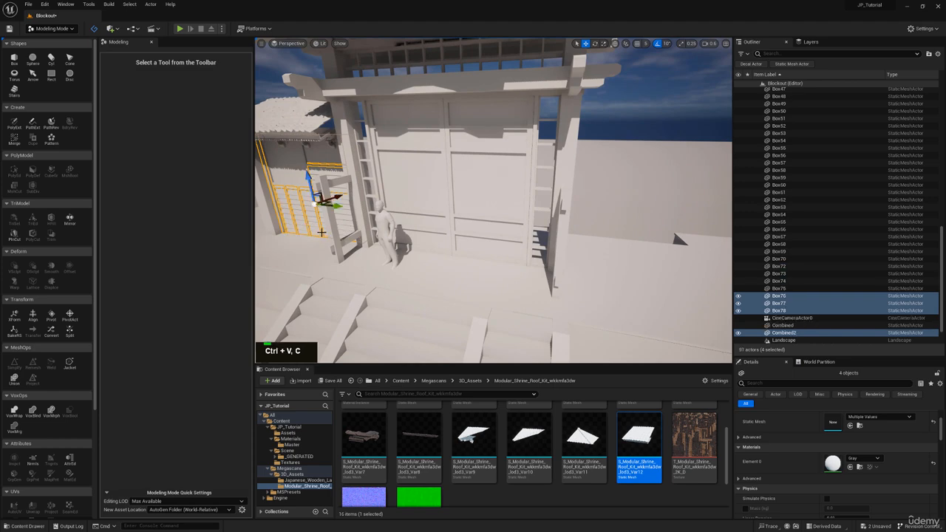
{"action": "left_click_drag", "start_coordinate": [337, 208], "coordinate": [621, 229]}
{"action": "key", "text": "w"}
{"action": "right_click_drag", "start_coordinate": [636, 218], "coordinate": [647, 241]}
{"action": "key", "text": "d"}
{"action": "left_click_drag", "start_coordinate": [507, 282], "coordinate": [559, 275]}
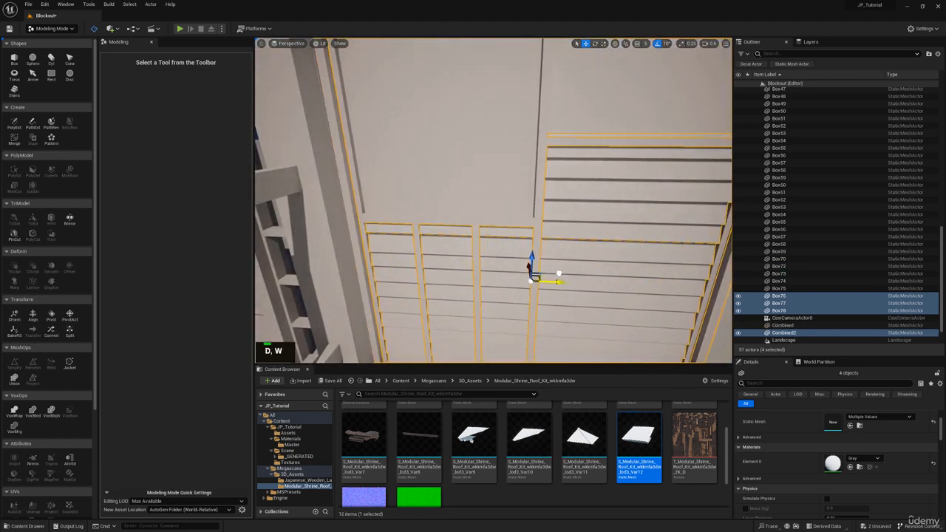
Paste another copy of the wall set and rotate it perpendicular to the new front wall.
{"action": "key", "text": "s"}
{"action": "mouse_move", "coordinate": [559, 274]}
{"action": "right_mouse_down"}
{"action": "mouse_move", "coordinate": [548, 304]}
{"action": "mouse_move", "coordinate": [523, 308]}
{"action": "mouse_move", "coordinate": [519, 298]}
{"action": "mouse_move", "coordinate": [558, 256]}
{"action": "right_mouse_up"}
{"action": "key", "text": "d"}
{"action": "key", "text": "w"}
{"action": "key", "text": "q"}
{"action": "key", "text": "a"}
{"action": "right_click_drag", "start_coordinate": [495, 269], "coordinate": [494, 271]}
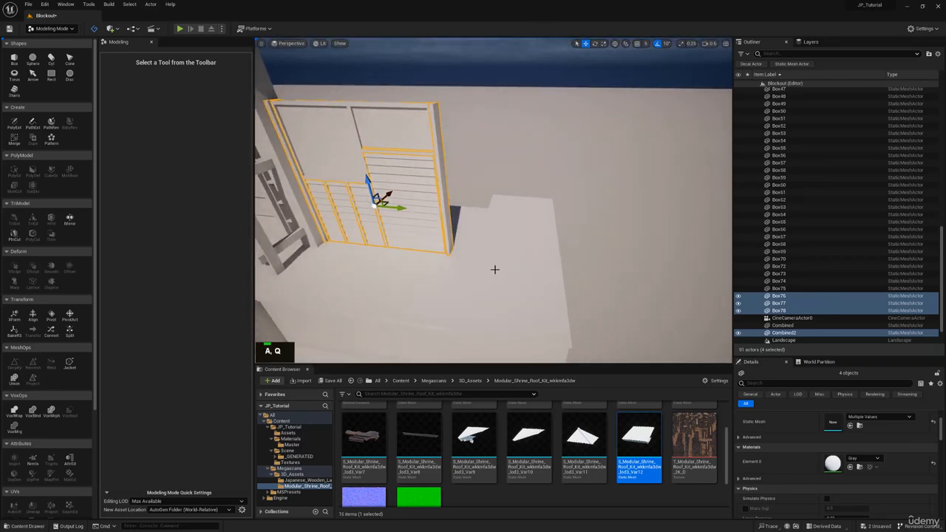
{"action": "key", "text": "ctrl+v"}
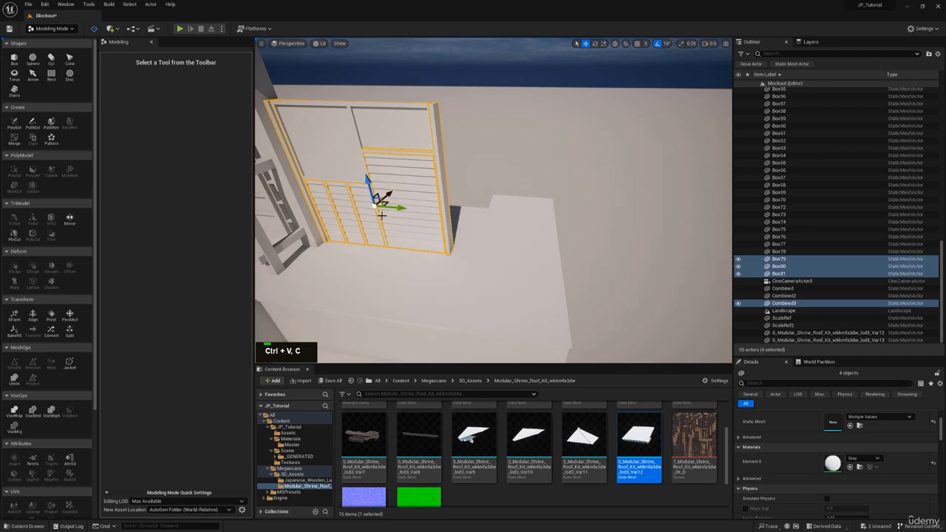
{"action": "key", "text": "e"}
{"action": "left_click_drag", "start_coordinate": [387, 223], "coordinate": [323, 212]}
Move the rotated wall copy outward past the end of the new front wall to form the building's side wall.
{"action": "right_click_drag", "start_coordinate": [395, 223], "coordinate": [362, 303]}
{"action": "key", "text": "w"}
{"action": "left_click_drag", "start_coordinate": [467, 204], "coordinate": [562, 193]}
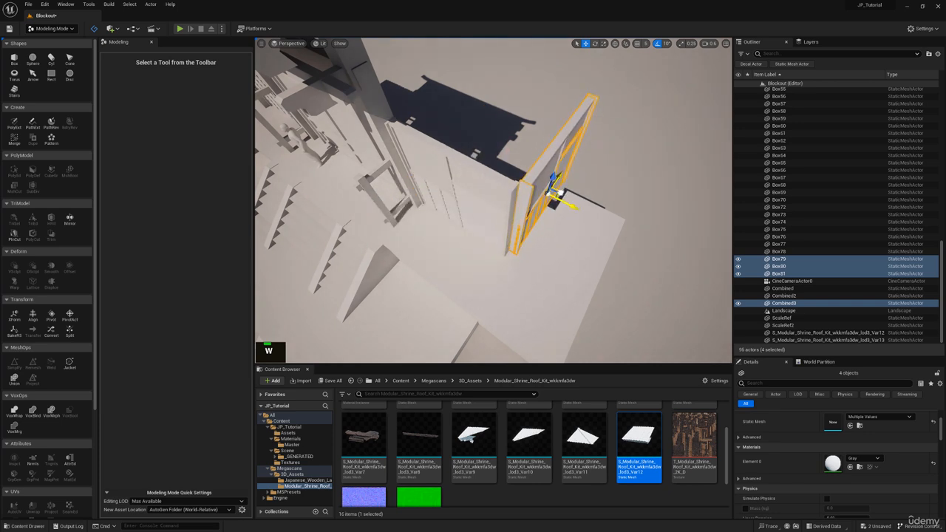
{"action": "key", "text": "q"}
{"action": "right_click_drag", "start_coordinate": [560, 193], "coordinate": [593, 184]}
{"action": "left_click_drag", "start_coordinate": [529, 185], "coordinate": [573, 186]}
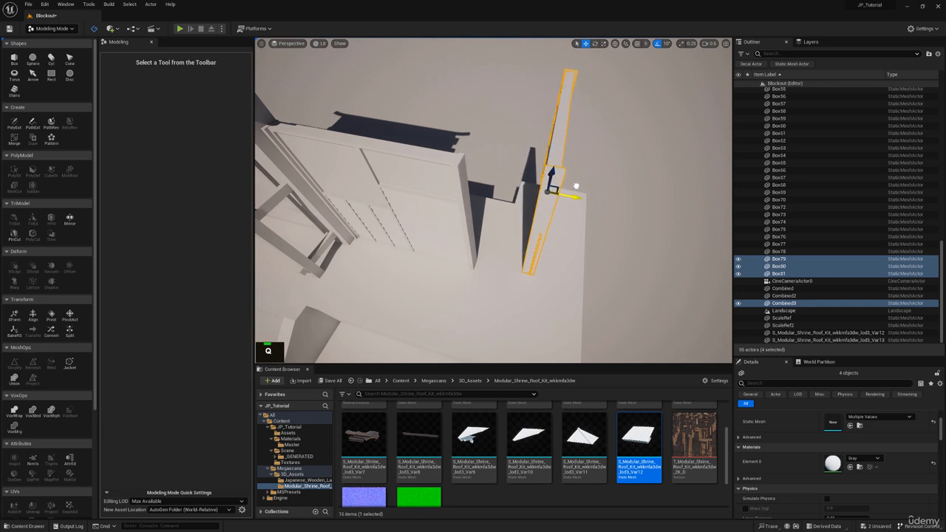
Select the vertical trim at the new front wall's outer end and move it outward toward the side wall.
{"action": "right_click_drag", "start_coordinate": [576, 186], "coordinate": [511, 163]}
{"action": "key", "text": "a"}
{"action": "left_click", "coordinate": [511, 163]}
{"action": "left_click", "coordinate": [578, 148]}
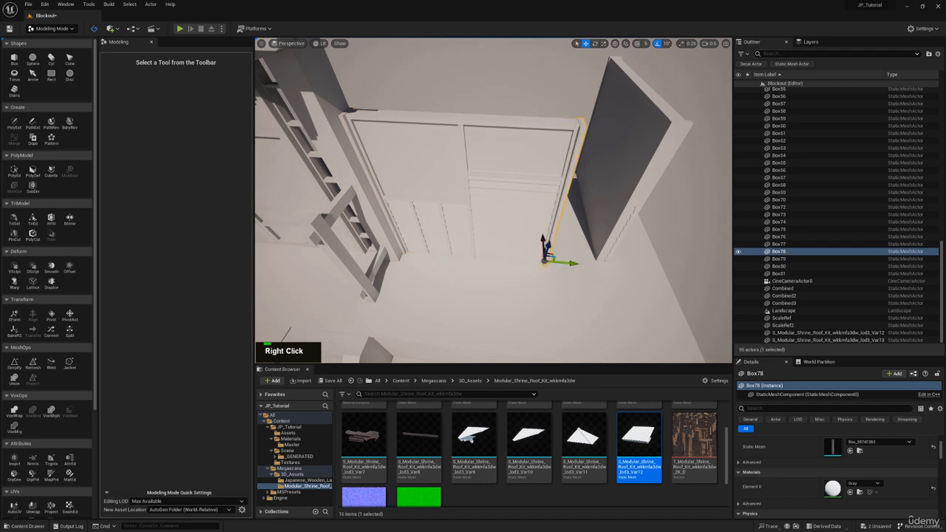
{"action": "right_click_drag", "start_coordinate": [578, 148], "coordinate": [457, 282]}
{"action": "key", "text": "w"}
{"action": "key", "text": "e"}
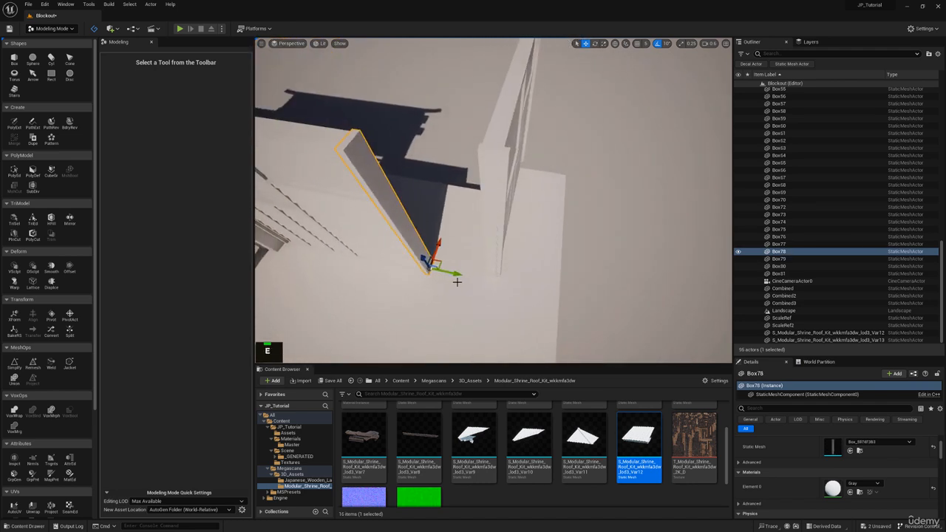
{"action": "left_click_drag", "start_coordinate": [461, 272], "coordinate": [514, 272]}
Shift the front slatted wall and its frame box outward, and scale the wall to fill the gap up to the end trim.
{"action": "right_click_drag", "start_coordinate": [516, 272], "coordinate": [471, 241]}
{"action": "left_click", "coordinate": [510, 225]}
{"action": "left_click", "coordinate": [505, 222], "text": "ctrl"}
{"action": "left_click_drag", "start_coordinate": [473, 219], "coordinate": [538, 218]}
{"action": "key", "text": "r"}
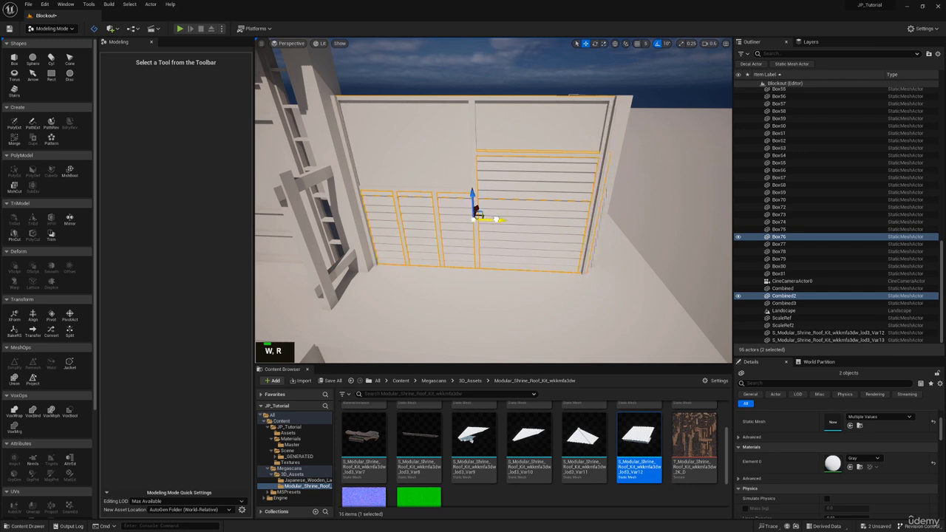
{"action": "left_click", "coordinate": [536, 219]}
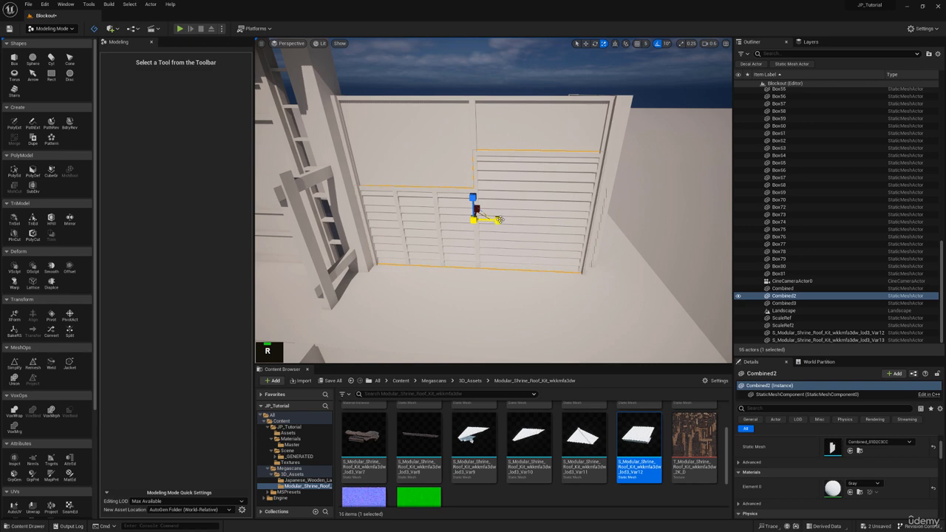
{"action": "key", "text": "w"}
{"action": "right_click_drag", "start_coordinate": [499, 220], "coordinate": [455, 215]}
{"action": "key", "text": "d"}
{"action": "left_click", "coordinate": [528, 216]}
Duplicate the original side building's outer corner post and move the copy to the far end of the new wall.
{"action": "left_click", "coordinate": [380, 152]}
{"action": "key", "text": "a"}
{"action": "right_click_drag", "start_coordinate": [381, 152], "coordinate": [351, 141]}
{"action": "left_click", "coordinate": [358, 184]}
{"action": "right_click_drag", "start_coordinate": [358, 184], "coordinate": [374, 184]}
{"action": "key", "text": "s"}
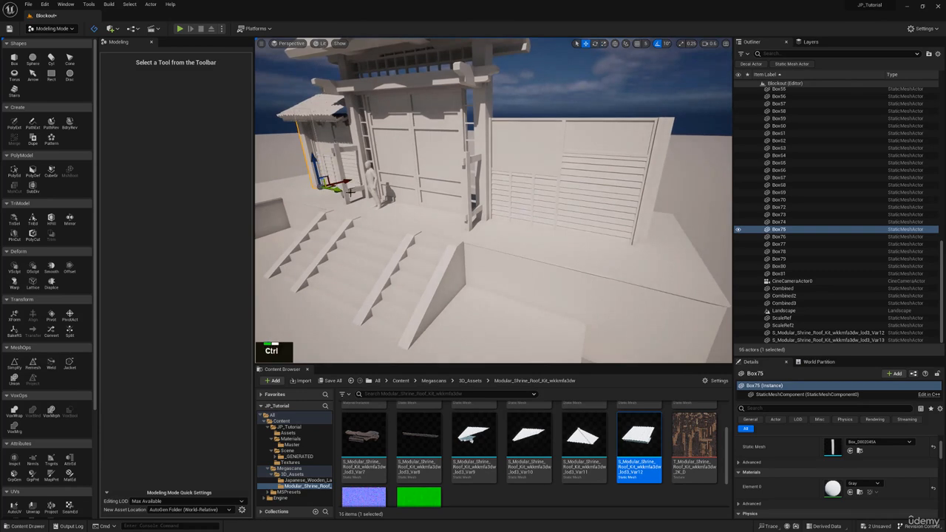
{"action": "key", "text": "ctrl+c"}
{"action": "key", "text": "ctrl+v"}
{"action": "left_click_drag", "start_coordinate": [340, 191], "coordinate": [714, 205]}
Position the copied corner post just outside the end trim of the new front wall.
{"action": "right_click_drag", "start_coordinate": [714, 205], "coordinate": [519, 260]}
{"action": "key", "text": "w"}
{"action": "key", "text": "e"}
{"action": "key", "text": "d"}
{"action": "key", "text": "d"}
{"action": "key", "text": "r"}
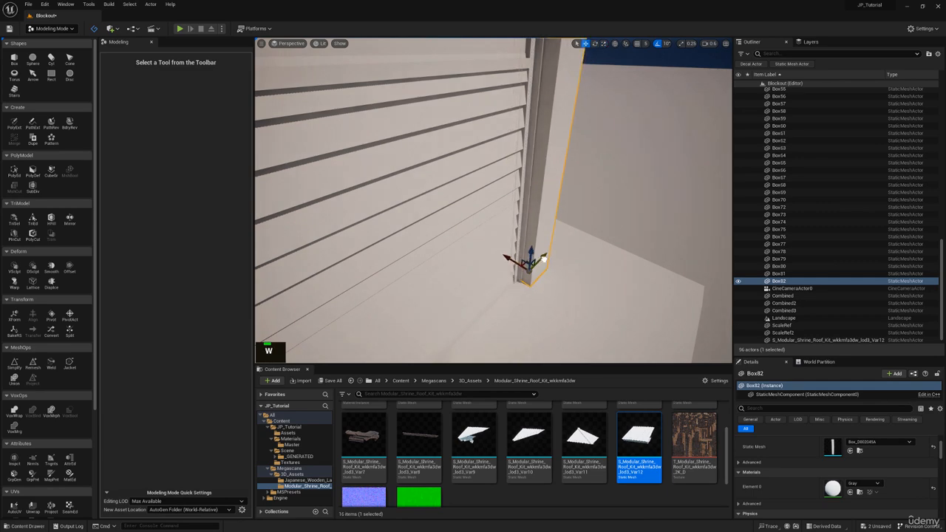
{"action": "right_click_drag", "start_coordinate": [546, 258], "coordinate": [456, 274]}
{"action": "key", "text": "d"}
{"action": "key", "text": "w"}
{"action": "left_click_drag", "start_coordinate": [441, 281], "coordinate": [476, 283]}
{"action": "key", "text": "a"}
{"action": "mouse_move", "coordinate": [477, 283]}
{"action": "right_mouse_down"}
{"action": "mouse_move", "coordinate": [538, 282]}
{"action": "mouse_move", "coordinate": [473, 277]}
{"action": "right_mouse_up"}
{"action": "key", "text": "w"}
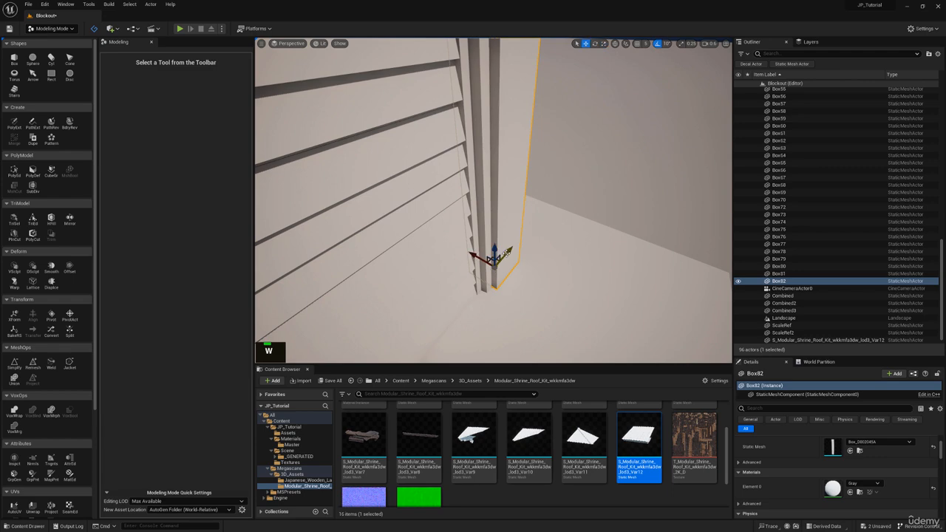
Nudge the copied corner post so it butts against the outer edge of the new wall.
{"action": "key", "text": "d"}
{"action": "right_click_drag", "start_coordinate": [494, 264], "coordinate": [445, 287]}
{"action": "key", "text": "w"}
{"action": "left_click_drag", "start_coordinate": [442, 286], "coordinate": [451, 283]}
{"action": "key", "text": "w"}
{"action": "key", "text": "a"}
{"action": "right_click_drag", "start_coordinate": [451, 283], "coordinate": [444, 264]}
{"action": "key", "text": "s"}
{"action": "key", "text": "d"}
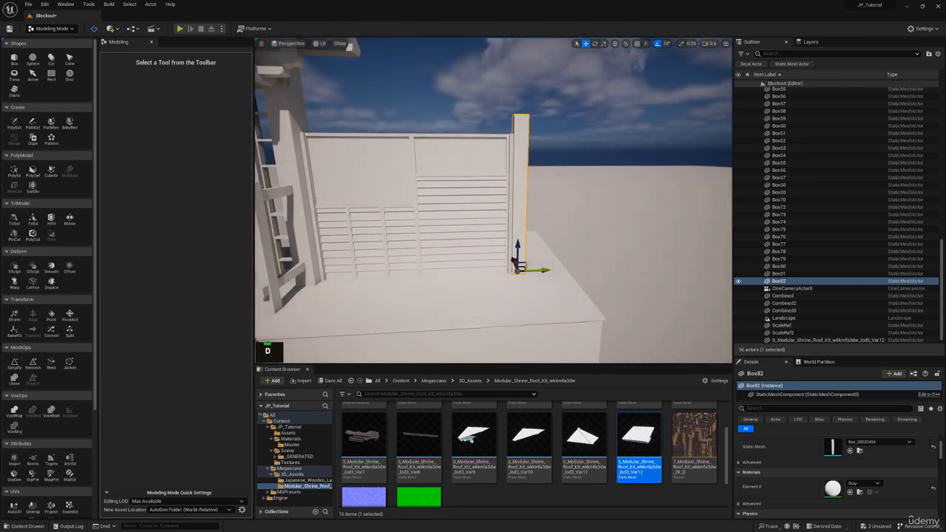
Select both roof pieces on the original side building and duplicate them.
{"action": "key", "text": "s"}
{"action": "right_click_drag", "start_coordinate": [528, 232], "coordinate": [386, 173]}
{"action": "key", "text": "e"}
{"action": "key", "text": "a"}
{"action": "left_click", "coordinate": [350, 143]}
{"action": "left_click", "coordinate": [388, 155], "text": "ctrl"}
{"action": "key", "text": "d"}
{"action": "key", "text": "ctrl+c"}
{"action": "key", "text": "ctrl+v"}
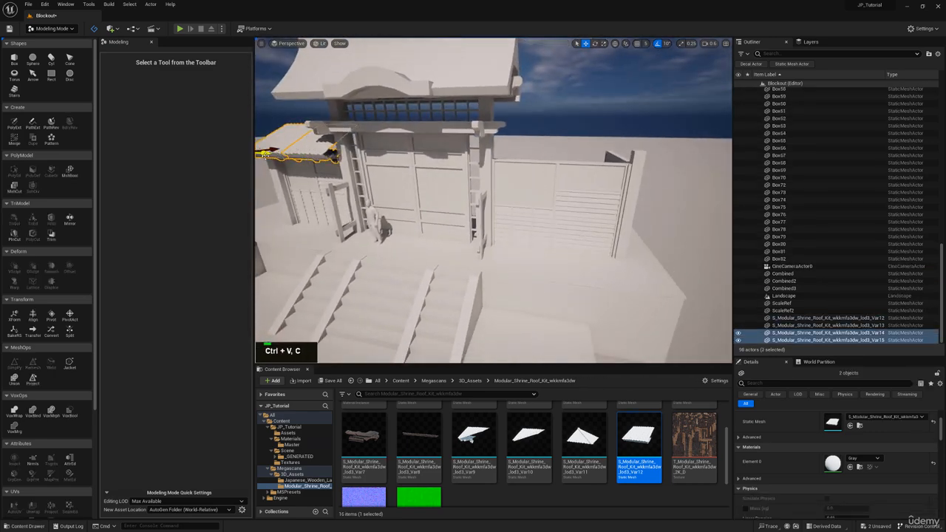
Move the duplicated roof pieces above the new wall and align their inner edge beside the gate pillar.
{"action": "key", "text": "w"}
{"action": "right_click_drag", "start_coordinate": [502, 158], "coordinate": [439, 156]}
{"action": "key", "text": "q"}
{"action": "left_click_drag", "start_coordinate": [425, 156], "coordinate": [394, 156]}
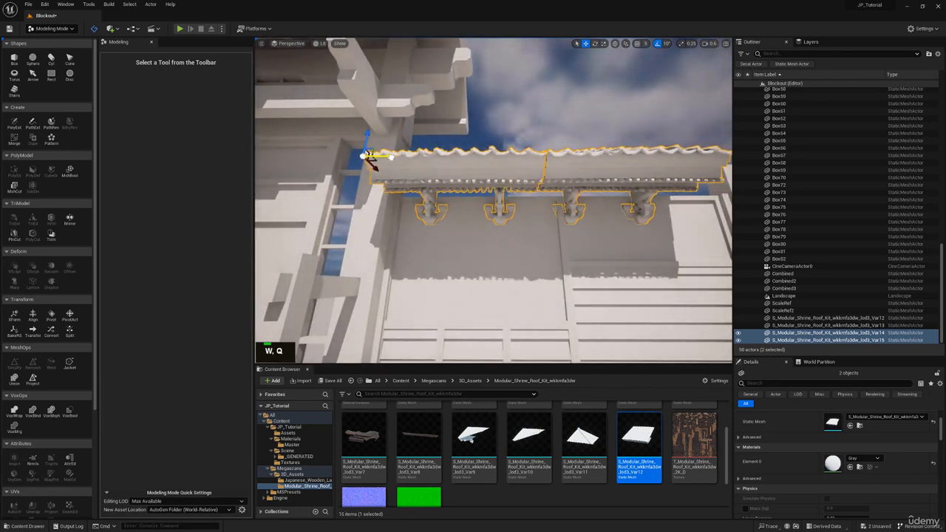
Duplicate the outer piece of the new roof and place the copy directly beside it, extending the row outward.
{"action": "key", "text": "e"}
{"action": "right_click_drag", "start_coordinate": [394, 156], "coordinate": [392, 222]}
{"action": "key", "text": "d"}
{"action": "right_click_drag", "start_coordinate": [416, 131], "coordinate": [456, 180]}
{"action": "key", "text": "d"}
{"action": "left_click", "coordinate": [461, 143]}
{"action": "key", "text": "ctrl+c"}
{"action": "key", "text": "ctrl+v"}
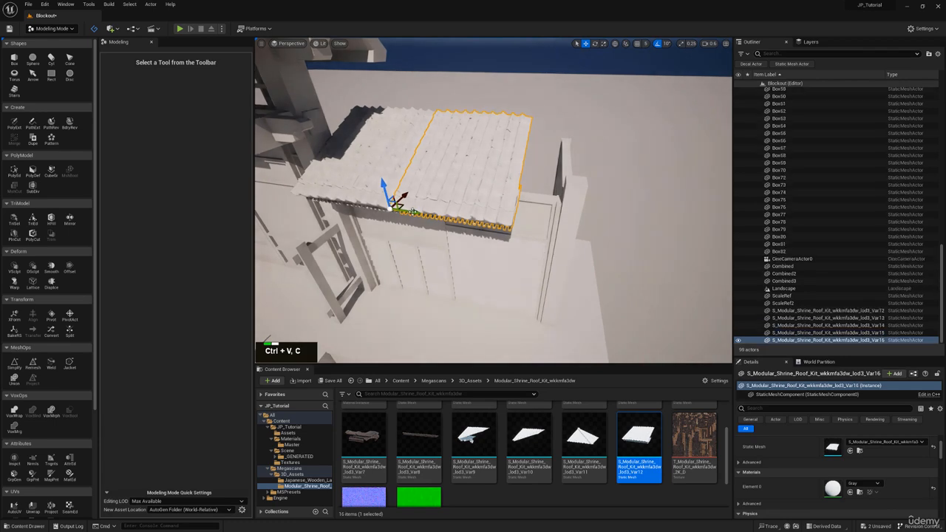
{"action": "left_click_drag", "start_coordinate": [415, 211], "coordinate": [545, 230]}
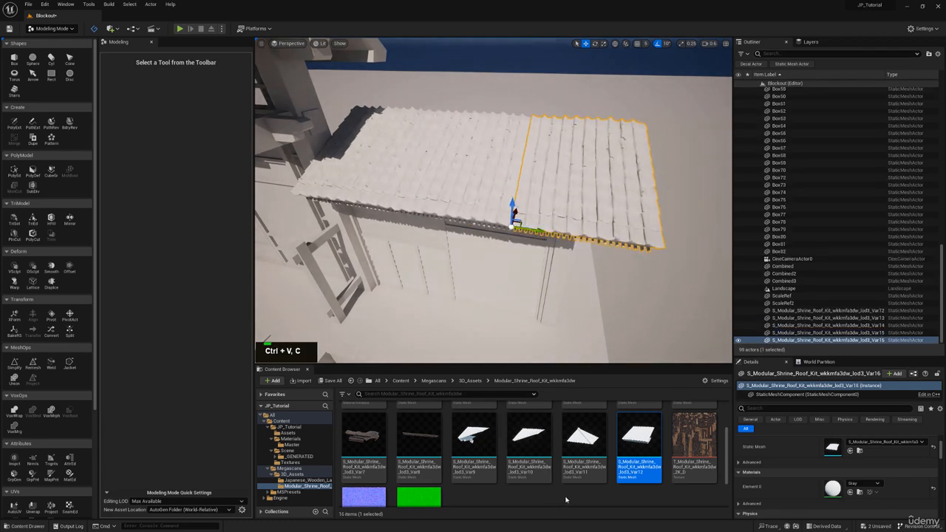
Replace the new outermost roof piece's static mesh with the hipped corner mesh S_Modular_Shrine_Roof_Kit_wkkmfa3dw_lod3_Var4.
{"action": "scroll", "coordinate": [471, 438], "scroll_direction": "up", "scroll_amount": 2}
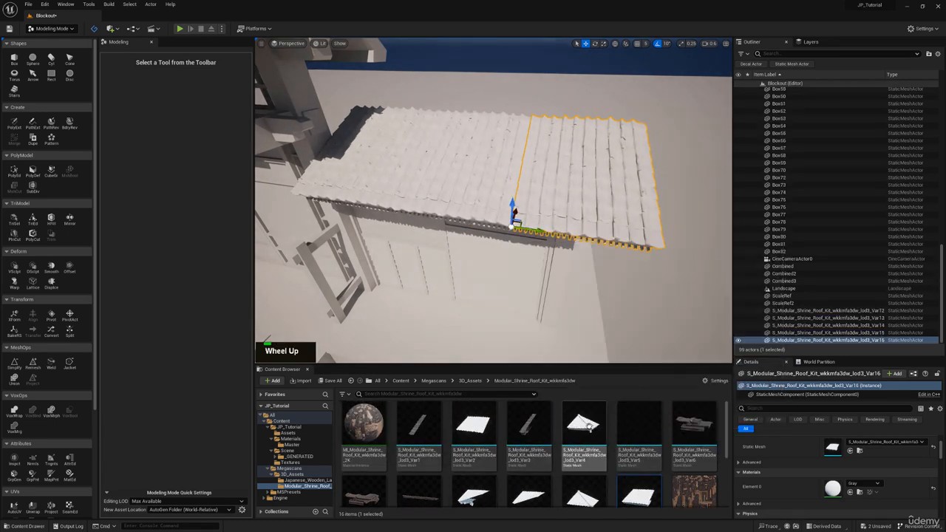
{"action": "left_click_drag", "start_coordinate": [584, 429], "coordinate": [843, 447]}
{"action": "key", "text": "d"}
Delete one of the new building's straight roof pieces and slide the corner roof piece over the building's outer corner.
{"action": "right_click_drag", "start_coordinate": [584, 237], "coordinate": [422, 194]}
{"action": "key", "text": "w"}
{"action": "key", "text": "e"}
{"action": "key", "text": "a"}
{"action": "left_click", "coordinate": [527, 203]}
{"action": "key", "text": "Delete"}
{"action": "left_click", "coordinate": [568, 203]}
{"action": "key", "text": "q"}
{"action": "key", "text": "w"}
{"action": "key", "text": "e"}
{"action": "key", "text": "q"}
{"action": "key", "text": "w"}
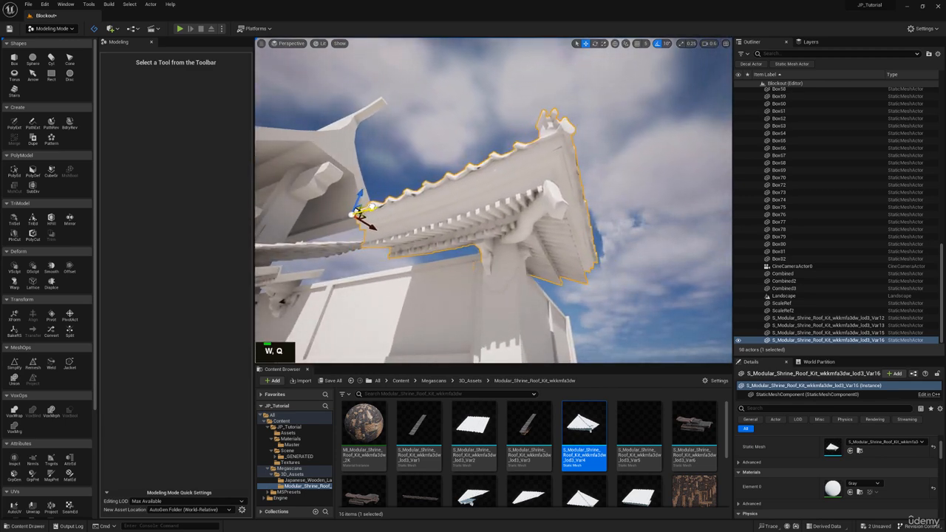
Duplicate the remaining straight roof piece and slide the copy into the gap before the corner piece.
{"action": "key", "text": "a"}
{"action": "mouse_move", "coordinate": [374, 206]}
{"action": "right_mouse_down"}
{"action": "mouse_move", "coordinate": [354, 190]}
{"action": "mouse_move", "coordinate": [354, 215]}
{"action": "mouse_move", "coordinate": [352, 185]}
{"action": "mouse_move", "coordinate": [372, 217]}
{"action": "right_mouse_up"}
{"action": "key", "text": "e"}
{"action": "key", "text": "s"}
{"action": "left_click", "coordinate": [401, 200]}
{"action": "key", "text": "w"}
{"action": "key", "text": "ctrl+c"}
{"action": "key", "text": "ctrl+v"}
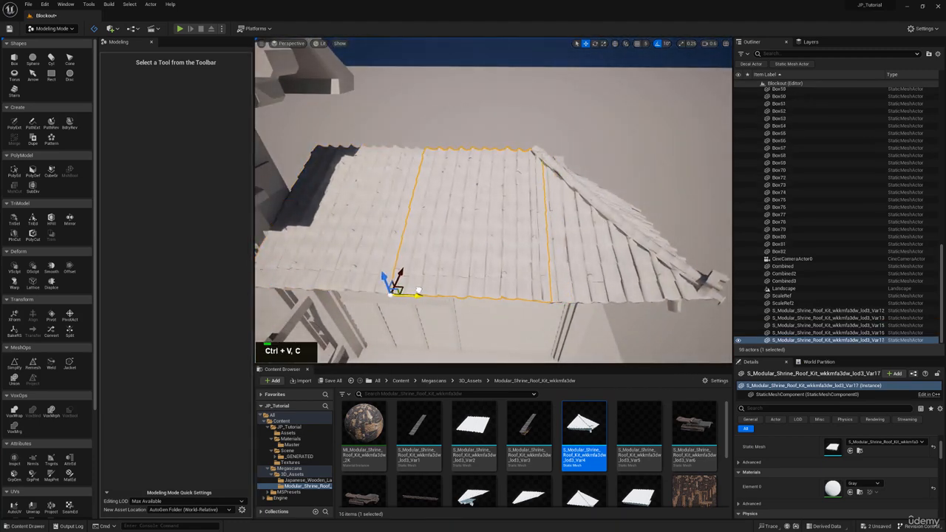
Duplicate the straight roof piece again, turn it to face the side wall, and place it next to the corner piece.
{"action": "key", "text": "d"}
{"action": "right_click_drag", "start_coordinate": [445, 280], "coordinate": [437, 179]}
{"action": "key", "text": "q"}
{"action": "key", "text": "a"}
{"action": "key", "text": "w"}
{"action": "key", "text": "d"}
{"action": "key", "text": "s"}
{"action": "key", "text": "e"}
{"action": "key", "text": "ctrl+c"}
{"action": "key", "text": "ctrl+v"}
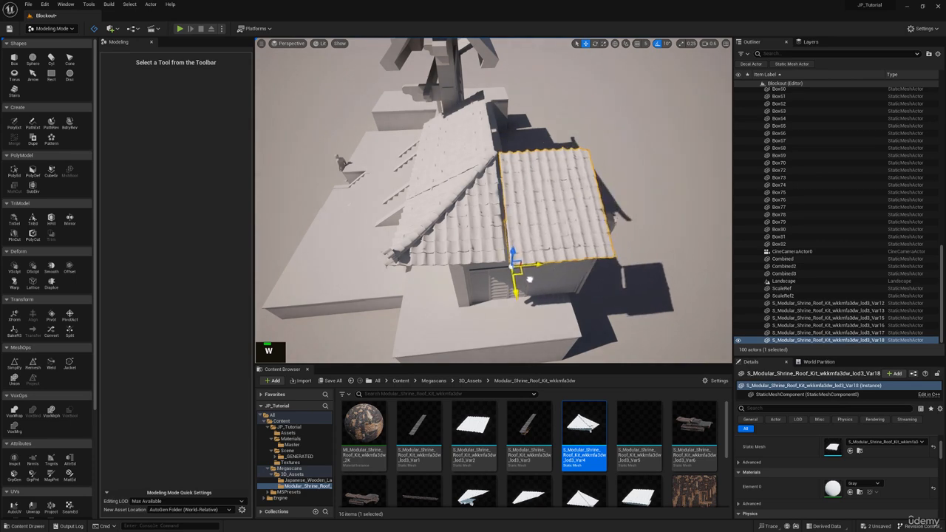
Align the side roof piece's eave and edge flush with the corner roof piece.
{"action": "key", "text": "w"}
{"action": "right_click_drag", "start_coordinate": [524, 275], "coordinate": [486, 252]}
{"action": "key", "text": "d"}
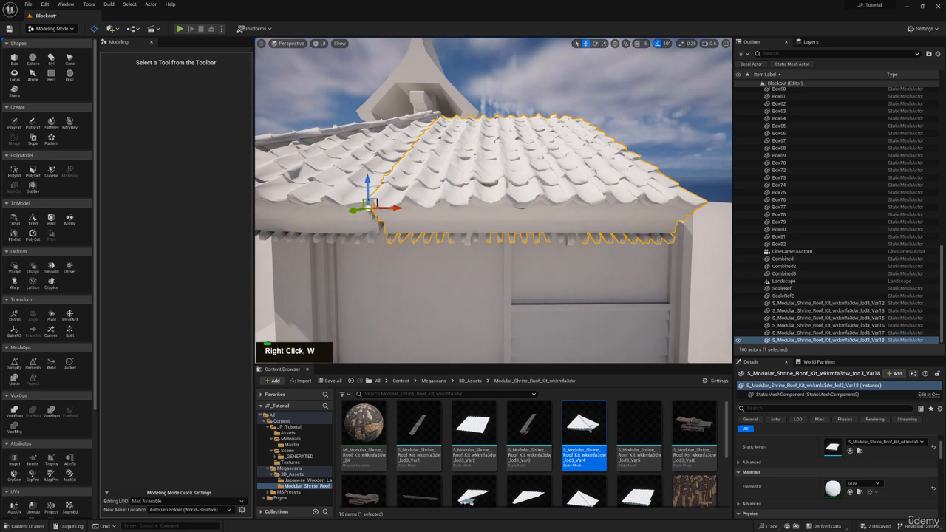
{"action": "key", "text": "q"}
{"action": "key", "text": "a"}
{"action": "right_click_drag", "start_coordinate": [486, 251], "coordinate": [497, 219]}
{"action": "key", "text": "w"}
{"action": "left_click_drag", "start_coordinate": [540, 219], "coordinate": [535, 216]}
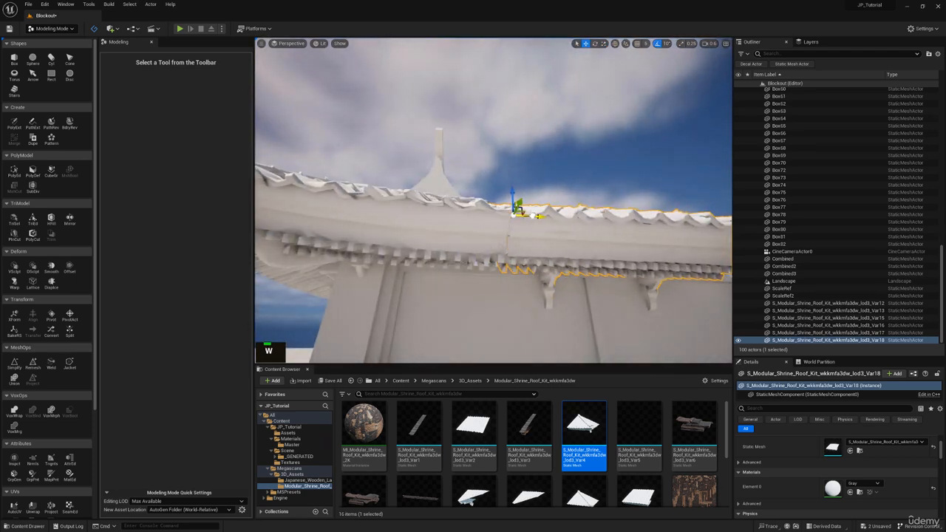
Duplicate the side roof piece along the side wall and check the extended roof in the camera viewport.
{"action": "key", "text": "s"}
{"action": "mouse_move", "coordinate": [522, 197]}
{"action": "right_mouse_down"}
{"action": "mouse_move", "coordinate": [522, 222]}
{"action": "mouse_move", "coordinate": [522, 197]}
{"action": "right_mouse_up"}
{"action": "key", "text": "e"}
{"action": "key", "text": "d"}
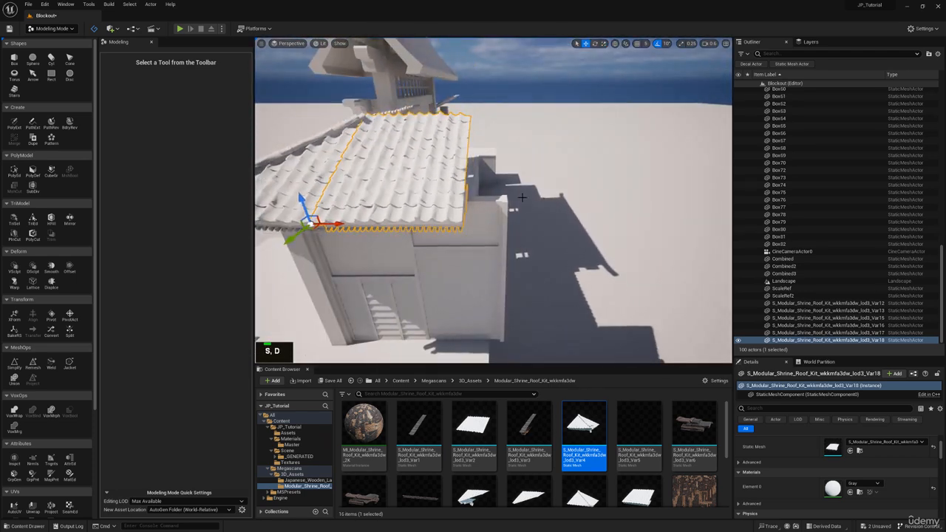
{"action": "left_click_drag", "start_coordinate": [337, 224], "coordinate": [488, 219]}
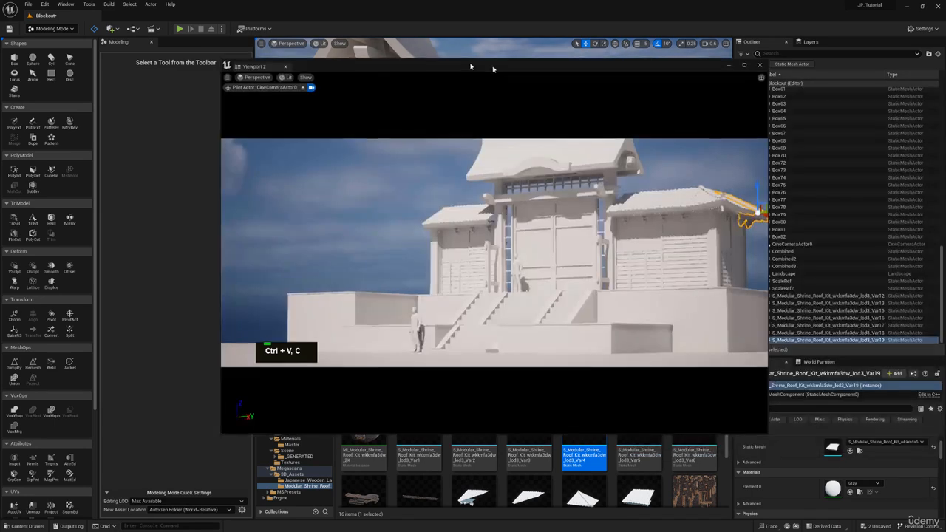
{"action": "left_click_drag", "start_coordinate": [522, 59], "coordinate": [945, 107]}
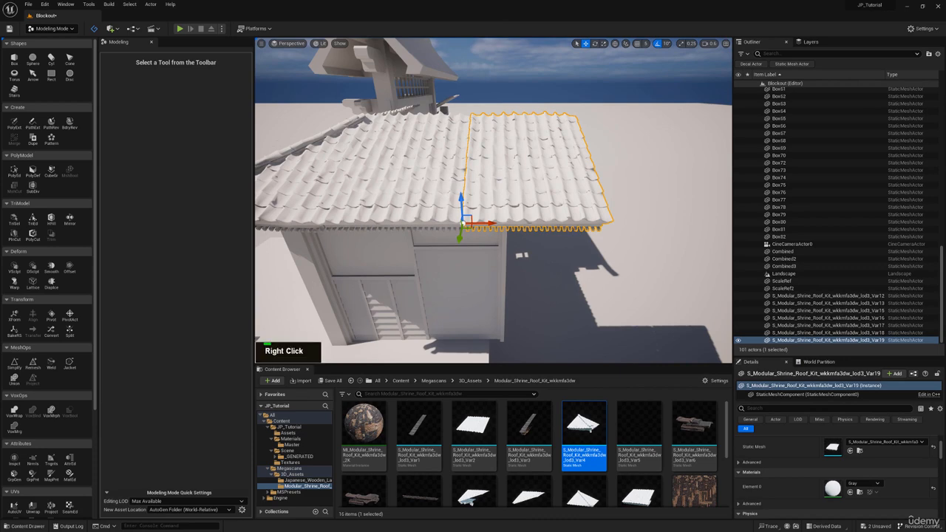
Add two more copies of the side roof piece edge to edge, continuing the row beyond the side wall.
{"action": "right_click_drag", "start_coordinate": [473, 200], "coordinate": [567, 213]}
{"action": "key", "text": "ctrl+c"}
{"action": "key", "text": "ctrl+v"}
{"action": "left_click_drag", "start_coordinate": [328, 213], "coordinate": [478, 215]}
{"action": "key", "text": "d"}
{"action": "right_click_drag", "start_coordinate": [435, 213], "coordinate": [435, 213]}
{"action": "key", "text": "ctrl+c"}
{"action": "left_click_drag", "start_coordinate": [392, 215], "coordinate": [545, 213]}
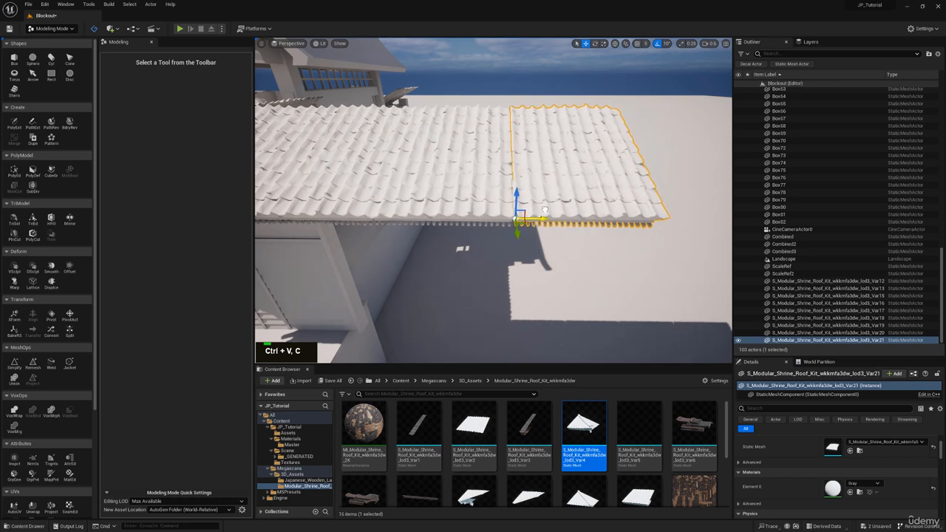
Check the extended side roof row in the camera viewport.
{"action": "key", "text": "a"}
{"action": "right_click_drag", "start_coordinate": [545, 211], "coordinate": [543, 213]}
{"action": "key", "text": "w"}
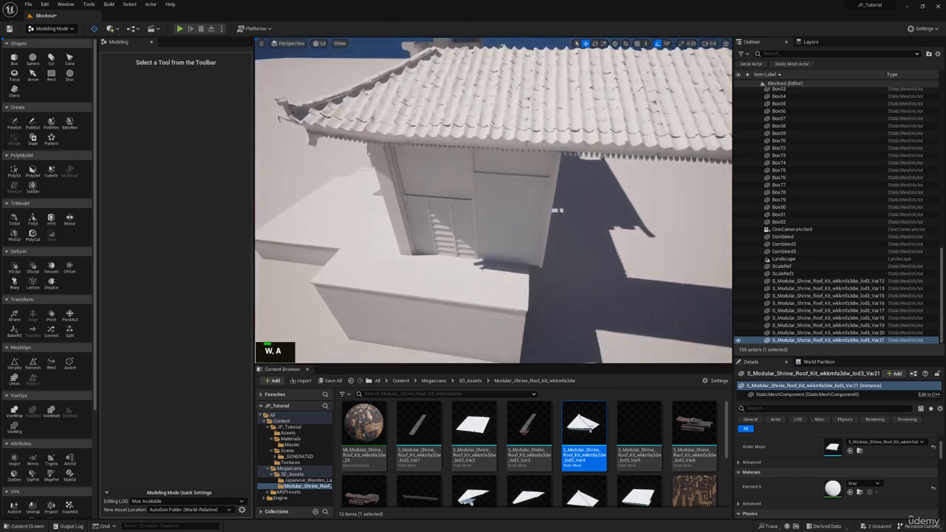
{"action": "left_click_drag", "start_coordinate": [945, 90], "coordinate": [476, 76]}
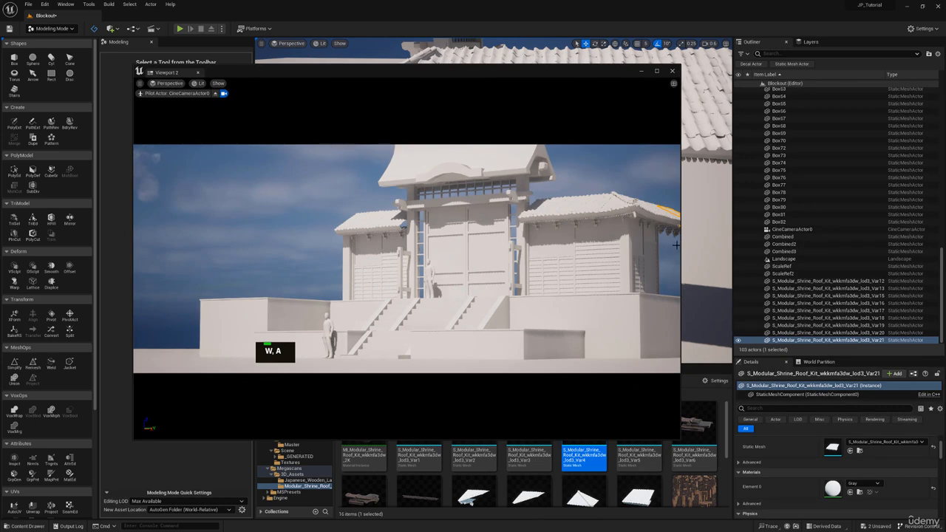
{"action": "left_click_drag", "start_coordinate": [540, 83], "coordinate": [945, 111]}
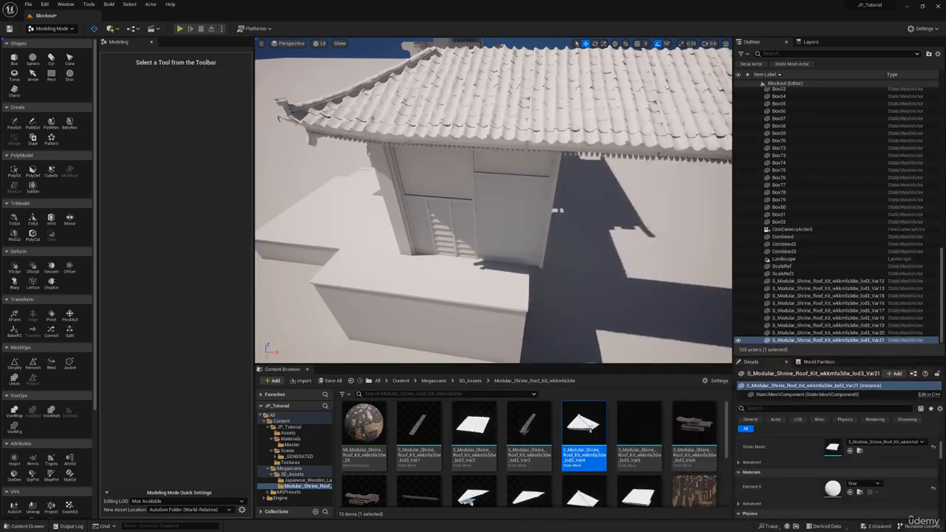
Select the straight roof piece beside the corner piece and adjust its scale slightly along the eave.
{"action": "key", "text": "a"}
{"action": "right_click_drag", "start_coordinate": [464, 87], "coordinate": [468, 88]}
{"action": "key", "text": "w"}
{"action": "key", "text": "w"}
{"action": "left_click", "coordinate": [412, 163]}
{"action": "right_click_drag", "start_coordinate": [412, 163], "coordinate": [412, 162]}
{"action": "key", "text": "r"}
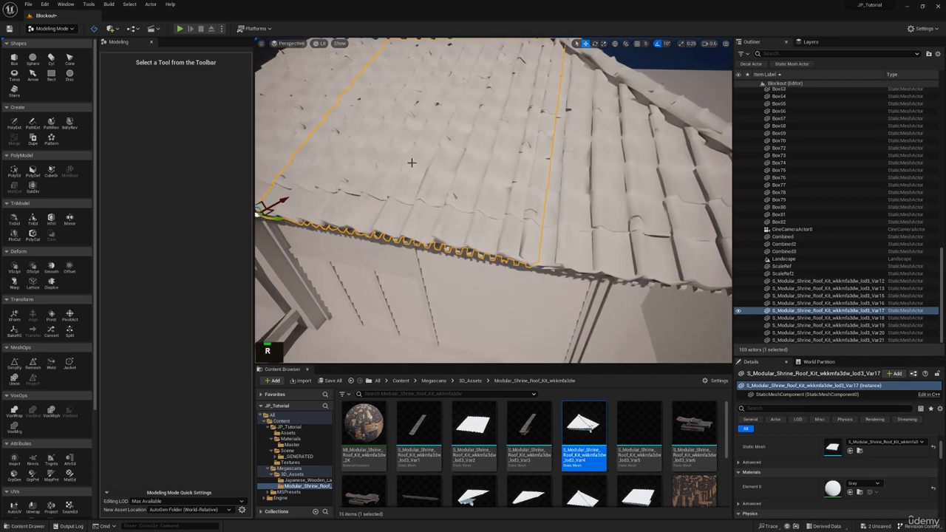
{"action": "left_click_drag", "start_coordinate": [259, 215], "coordinate": [259, 216]}
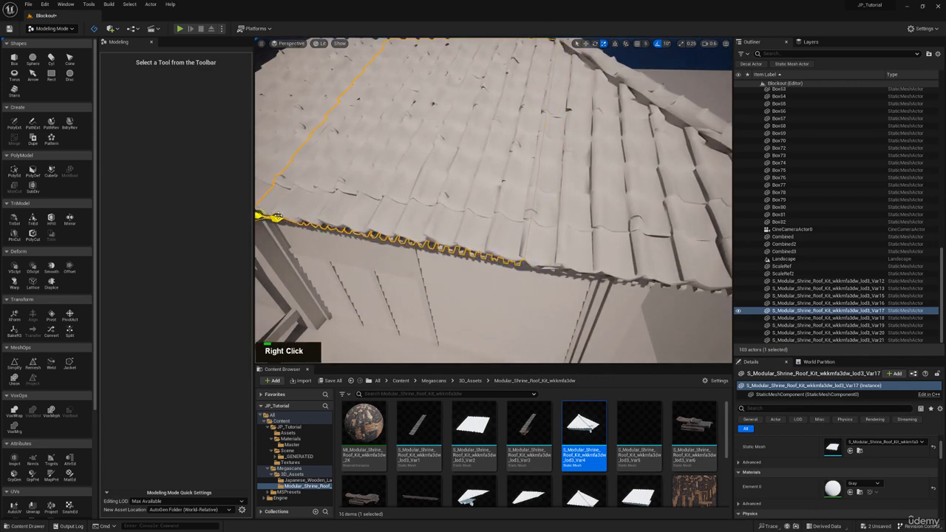
Duplicate the base block under the side building and slide the copy along the side wall.
{"action": "key", "text": "a"}
{"action": "key", "text": "q"}
{"action": "right_click_drag", "start_coordinate": [278, 216], "coordinate": [387, 244]}
{"action": "key", "text": "d"}
{"action": "key", "text": "s"}
{"action": "key", "text": "w"}
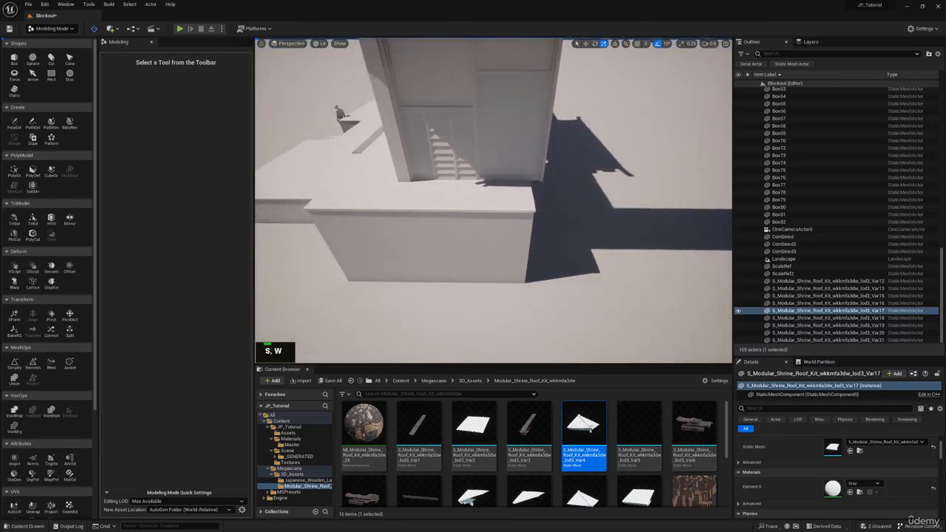
{"action": "left_click", "coordinate": [467, 182]}
{"action": "right_click_drag", "start_coordinate": [467, 180], "coordinate": [468, 180]}
{"action": "key", "text": "w"}
{"action": "key", "text": "ctrl+v"}
{"action": "left_click_drag", "start_coordinate": [447, 174], "coordinate": [629, 184]}
Add a second copy of the base block farther along, continuing the platform beyond the side wall.
{"action": "key", "text": "ctrl+c"}
{"action": "key", "text": "d"}
{"action": "right_click_drag", "start_coordinate": [628, 184], "coordinate": [629, 184]}
{"action": "key", "text": "ctrl+c"}
{"action": "key", "text": "ctrl+v"}
{"action": "left_click_drag", "start_coordinate": [517, 186], "coordinate": [717, 195]}
{"action": "right_click_drag", "start_coordinate": [718, 195], "coordinate": [717, 195]}
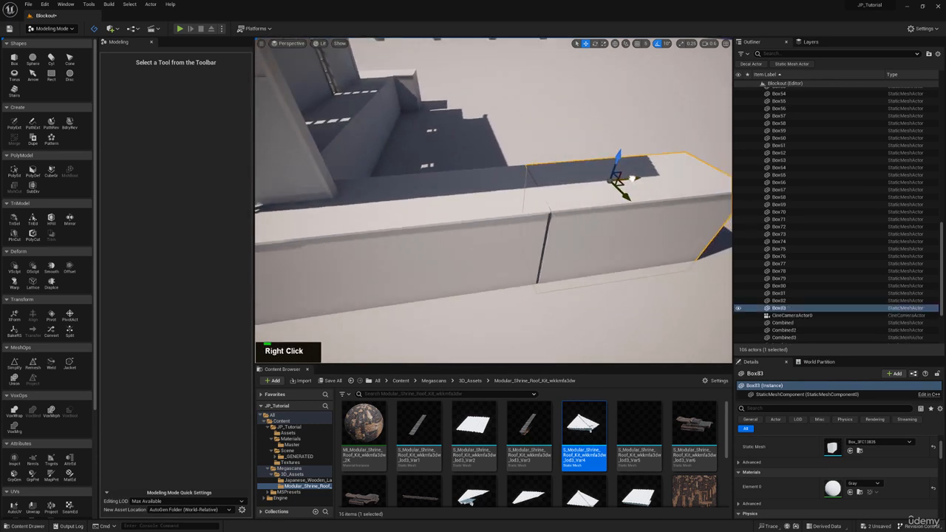
Review the extended platform and side roof from several angles around the shrine.
{"action": "key", "text": "s"}
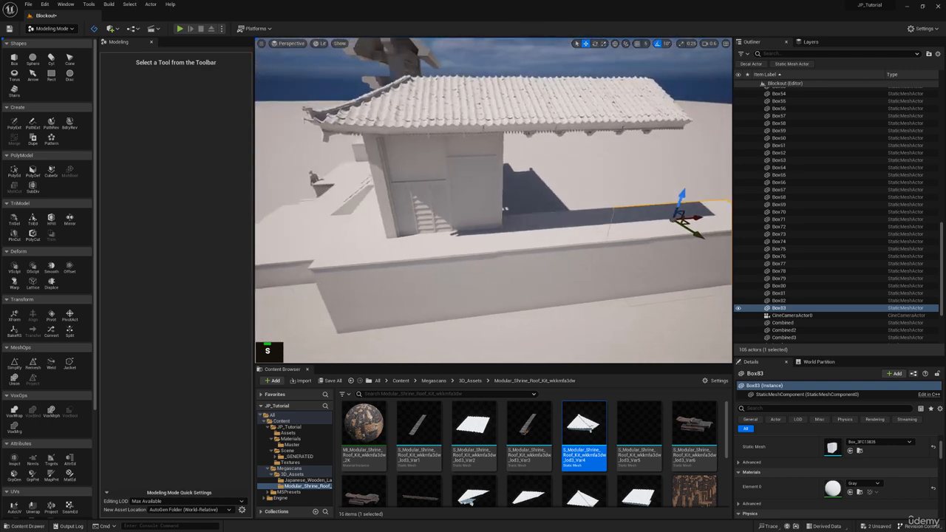
{"action": "key", "text": "s"}
{"action": "right_click_drag", "start_coordinate": [594, 170], "coordinate": [684, 167]}
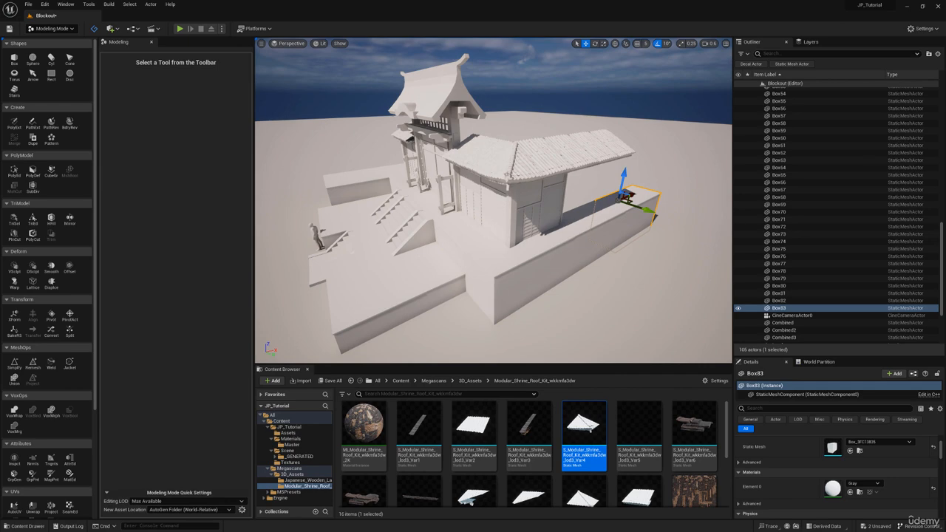
{"action": "key", "text": "w"}
{"action": "right_click_drag", "start_coordinate": [546, 153], "coordinate": [620, 159]}
{"action": "key", "text": "a"}
{"action": "key", "text": "s"}
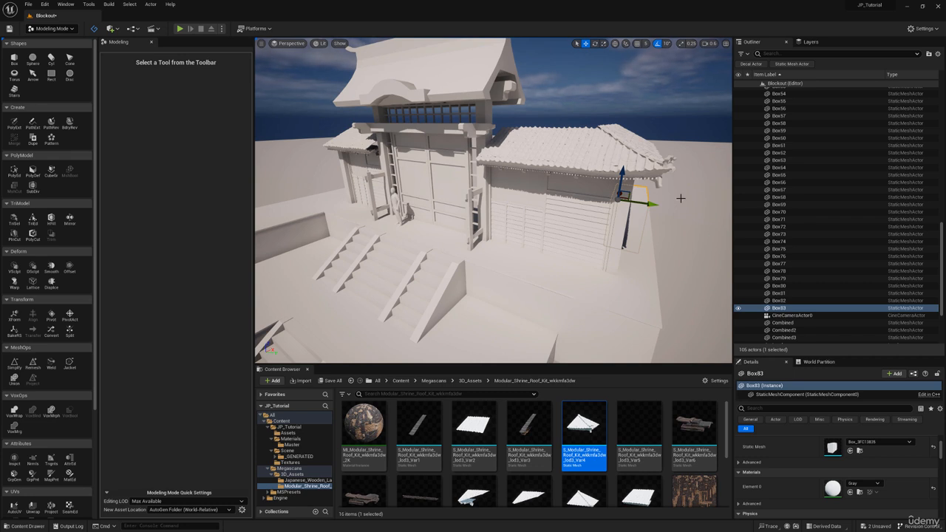
Select the side building's wall, its framed panelling and its end post together, and duplicate them in place.
{"action": "right_click_drag", "start_coordinate": [612, 163], "coordinate": [576, 171]}
{"action": "key", "text": "w"}
{"action": "key", "text": "s"}
{"action": "left_click", "coordinate": [517, 121]}
{"action": "left_click", "coordinate": [544, 135], "text": "ctrl"}
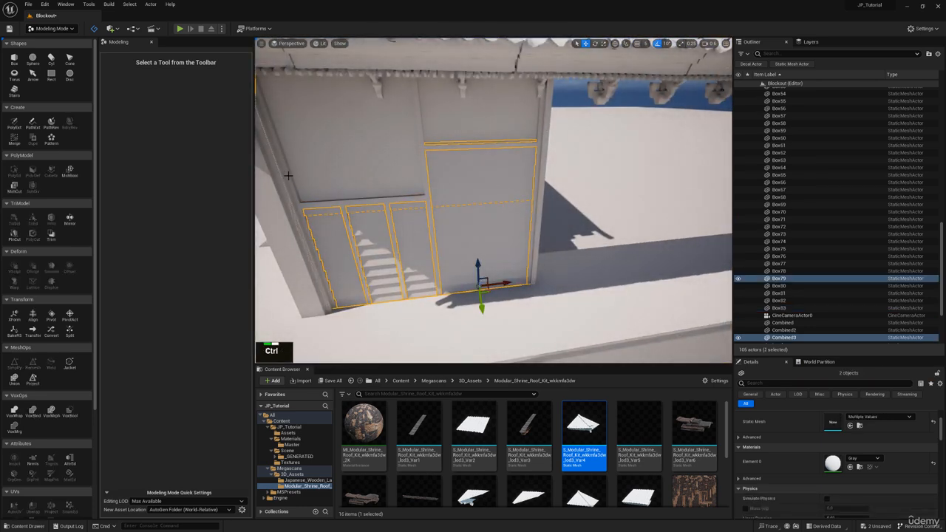
{"action": "left_click", "coordinate": [540, 152], "text": "ctrl"}
{"action": "right_click_drag", "start_coordinate": [541, 153], "coordinate": [465, 243]}
{"action": "key", "text": "w"}
{"action": "key", "text": "ctrl+c"}
{"action": "key", "text": "ctrl+v"}
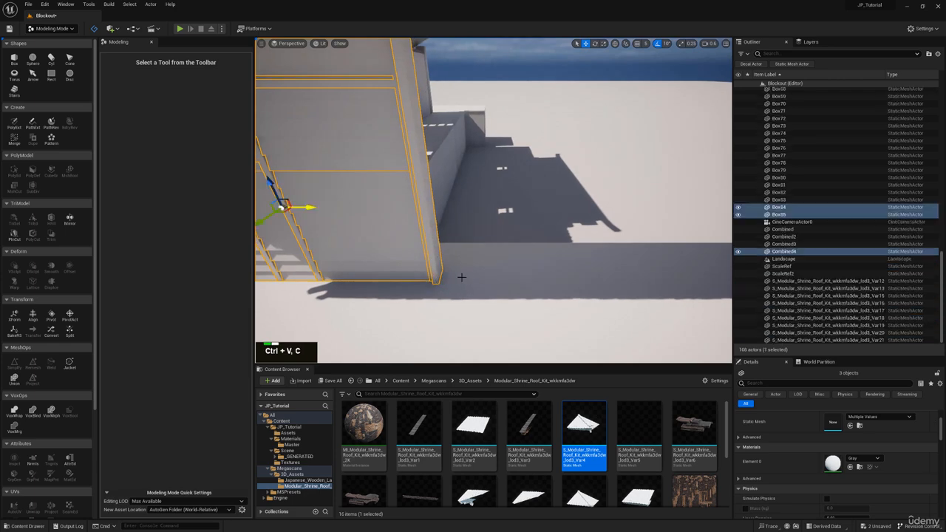
Move the duplicated wall section along the platform, next to the original side wall.
{"action": "right_click", "coordinate": [403, 248]}
{"action": "key", "text": "d"}
{"action": "key", "text": "s"}
{"action": "right_click_drag", "start_coordinate": [389, 240], "coordinate": [368, 235]}
{"action": "key", "text": "s"}
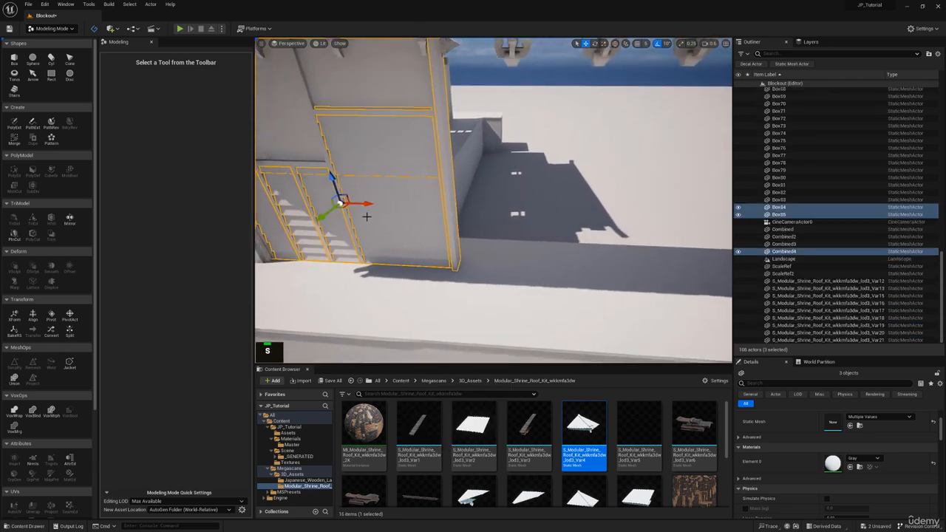
{"action": "left_click_drag", "start_coordinate": [365, 204], "coordinate": [584, 209]}
Duplicate the wall section once more and place the copy at the far end of the side wall.
{"action": "right_click_drag", "start_coordinate": [586, 207], "coordinate": [464, 212]}
{"action": "key", "text": "ctrl+c"}
{"action": "key", "text": "ctrl+v"}
{"action": "left_click_drag", "start_coordinate": [463, 212], "coordinate": [663, 209]}
{"action": "key", "text": "s"}
Duplicate the last side roof piece and slide it along the eave to cover the added wall section.
{"action": "right_click_drag", "start_coordinate": [663, 210], "coordinate": [628, 182]}
{"action": "key", "text": "d"}
{"action": "key", "text": "a"}
{"action": "left_click", "coordinate": [475, 72]}
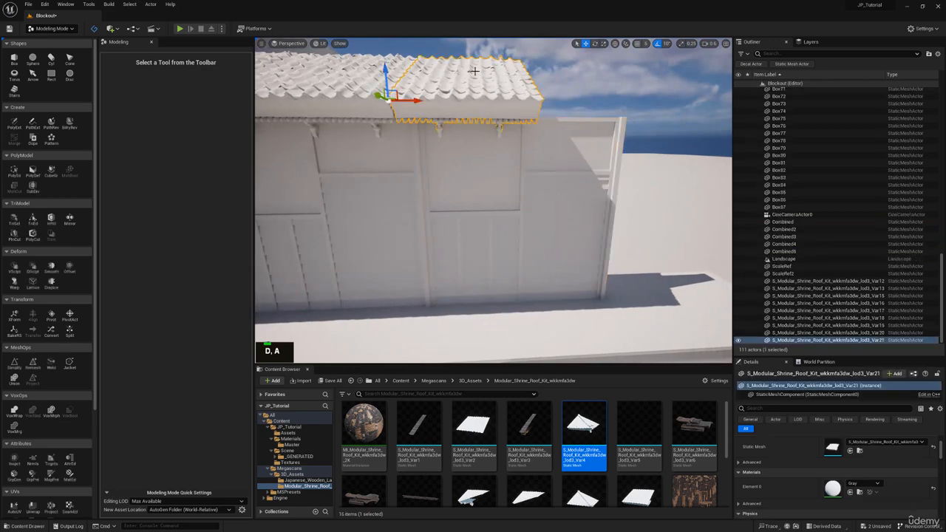
{"action": "right_click_drag", "start_coordinate": [475, 72], "coordinate": [476, 52]}
{"action": "key", "text": "ctrl+c"}
{"action": "key", "text": "ctrl+v"}
{"action": "left_click_drag", "start_coordinate": [362, 150], "coordinate": [502, 150]}
{"action": "right_click_drag", "start_coordinate": [502, 151], "coordinate": [484, 198]}
{"action": "scroll", "coordinate": [500, 178], "scroll_direction": "down", "scroll_amount": 3}
{"action": "scroll", "coordinate": [444, 193], "scroll_direction": "up", "scroll_amount": 3}
{"action": "key", "text": "a"}
Bring up the camera viewport and reframe the shot of the shrine by flying the piloted camera.
{"action": "left_click_drag", "start_coordinate": [455, 4], "coordinate": [405, 100]}
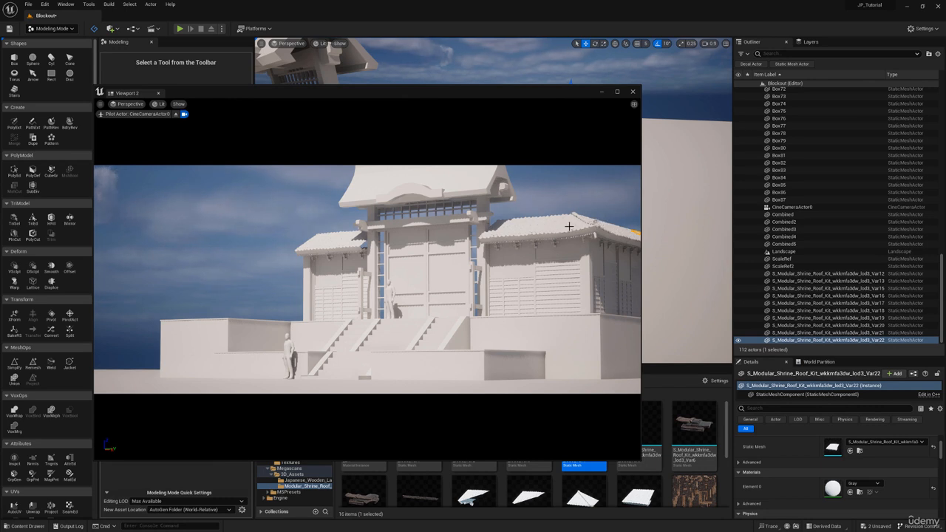
{"action": "right_click_drag", "start_coordinate": [271, 349], "coordinate": [268, 348]}
{"action": "key", "text": "e"}
{"action": "scroll", "coordinate": [268, 347], "scroll_direction": "down", "scroll_amount": 2}
{"action": "key", "text": "w"}
{"action": "key", "text": "q"}
{"action": "key", "text": "e"}
{"action": "key", "text": "d"}
{"action": "key", "text": "q"}
{"action": "key", "text": "a"}
{"action": "key", "text": "w"}
{"action": "key", "text": "s"}
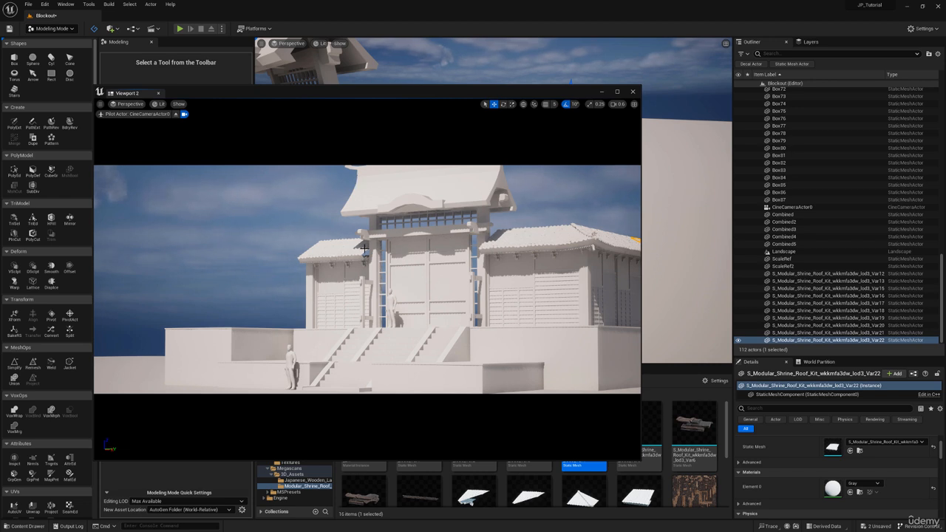
Select the outer post of the smaller building beside the gate and open the Japanese wooden lamp asset folder.
{"action": "left_click", "coordinate": [362, 279]}
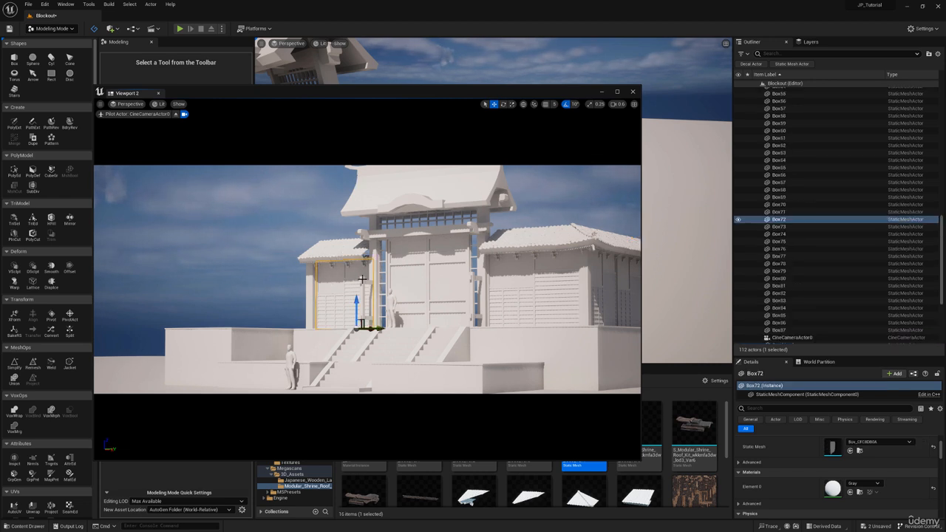
{"action": "left_click", "coordinate": [313, 296]}
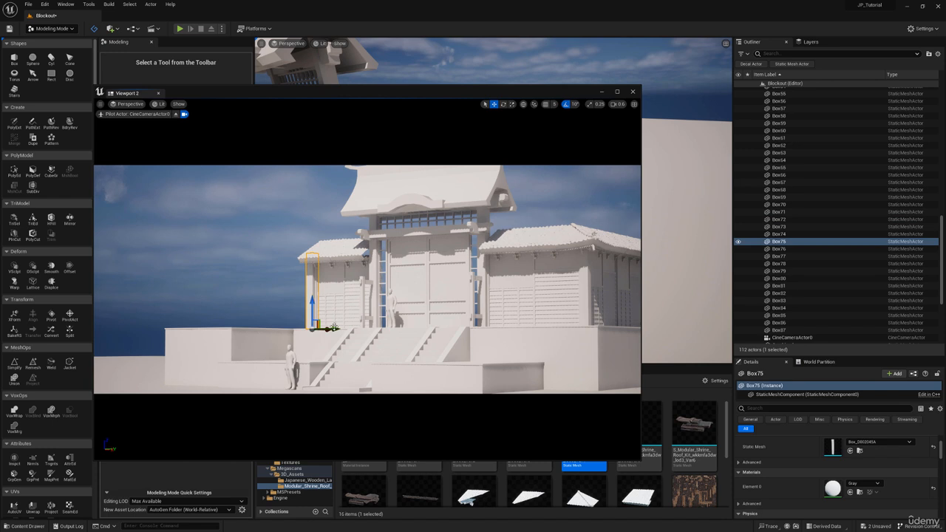
{"action": "key", "text": "d"}
{"action": "mouse_move", "coordinate": [370, 258]}
{"action": "right_mouse_down"}
{"action": "mouse_move", "coordinate": [378, 258]}
{"action": "mouse_move", "coordinate": [368, 258]}
{"action": "right_mouse_up"}
{"action": "key", "text": "a"}
{"action": "key", "text": "d"}
{"action": "key", "text": "a"}
{"action": "key", "text": "d"}
{"action": "key", "text": "d"}
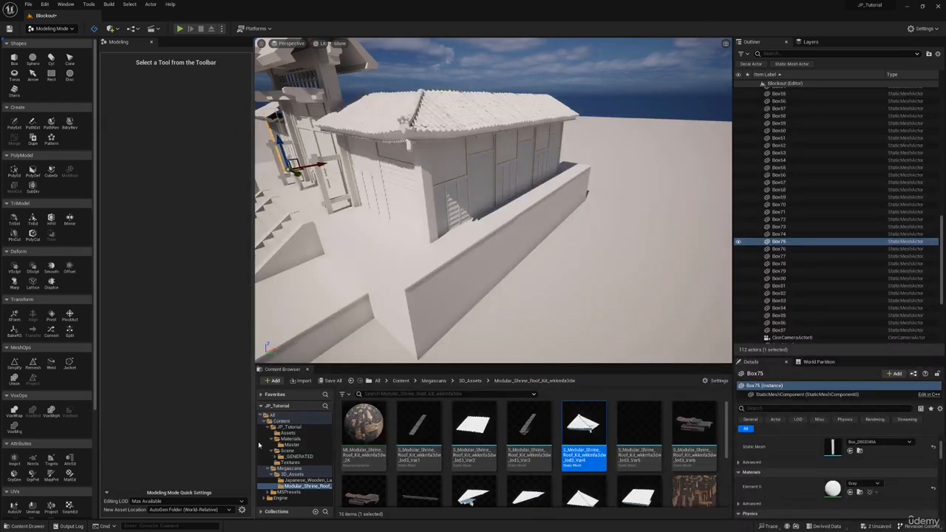
{"action": "left_click", "coordinate": [307, 481]}
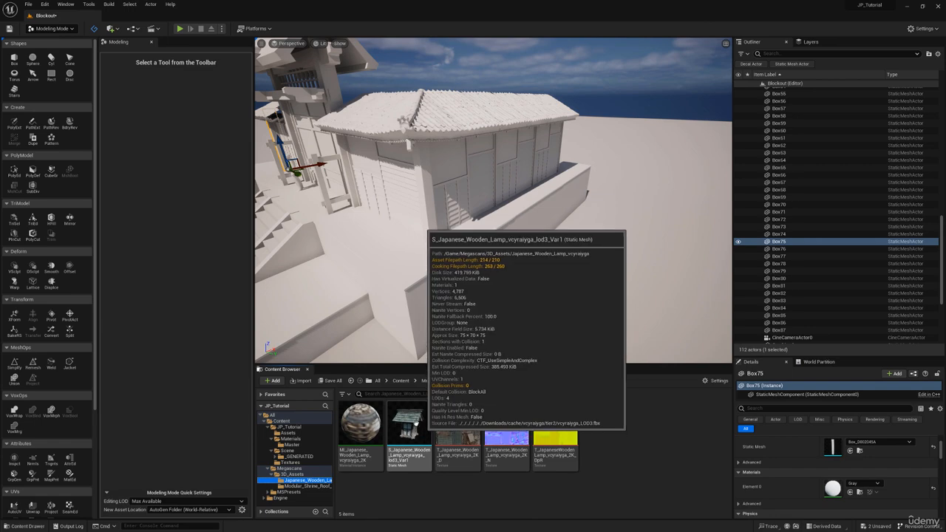
Move the smaller building's outer post outward, away from its wall.
{"action": "key", "text": "e"}
{"action": "right_click_drag", "start_coordinate": [473, 223], "coordinate": [332, 222]}
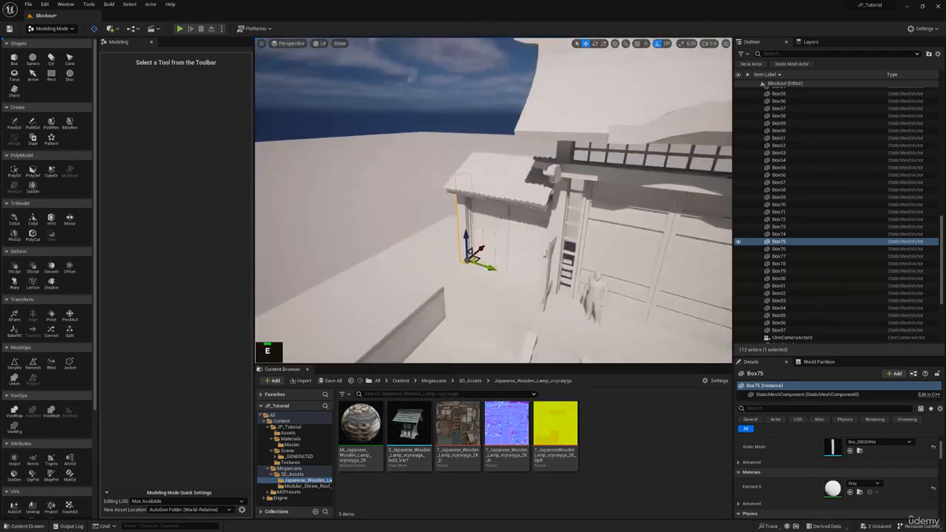
{"action": "key", "text": "w"}
{"action": "right_click_drag", "start_coordinate": [424, 301], "coordinate": [333, 323]}
{"action": "key", "text": "q"}
{"action": "key", "text": "d"}
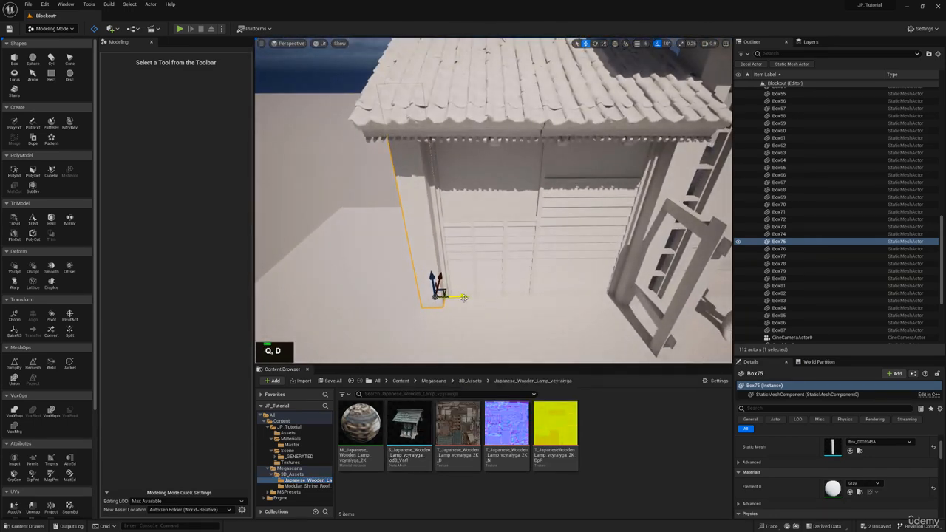
{"action": "left_click_drag", "start_coordinate": [463, 296], "coordinate": [425, 298]}
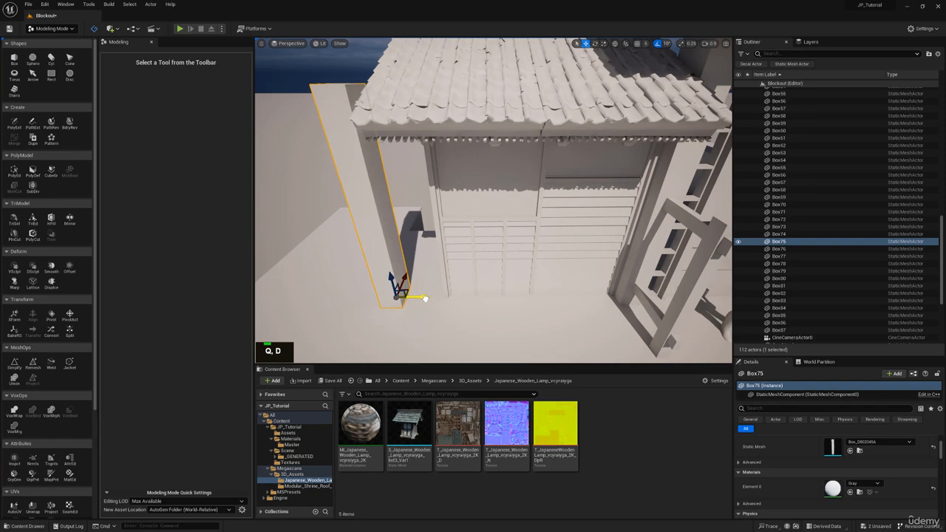
Select the smaller building's front wall together with its slatted panelling.
{"action": "left_click", "coordinate": [478, 267]}
{"action": "left_click", "coordinate": [502, 197], "text": "ctrl"}
{"action": "key", "text": "q"}
{"action": "key", "text": "s"}
{"action": "right_click_drag", "start_coordinate": [503, 197], "coordinate": [465, 190]}
{"action": "key", "text": "w"}
{"action": "key", "text": "q"}
{"action": "left_click", "coordinate": [433, 182]}
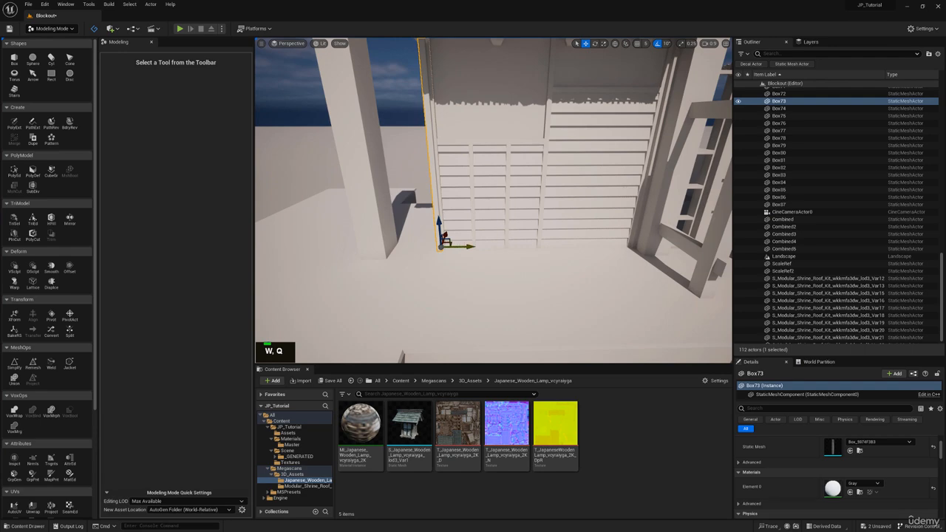
{"action": "left_click", "coordinate": [500, 197]}
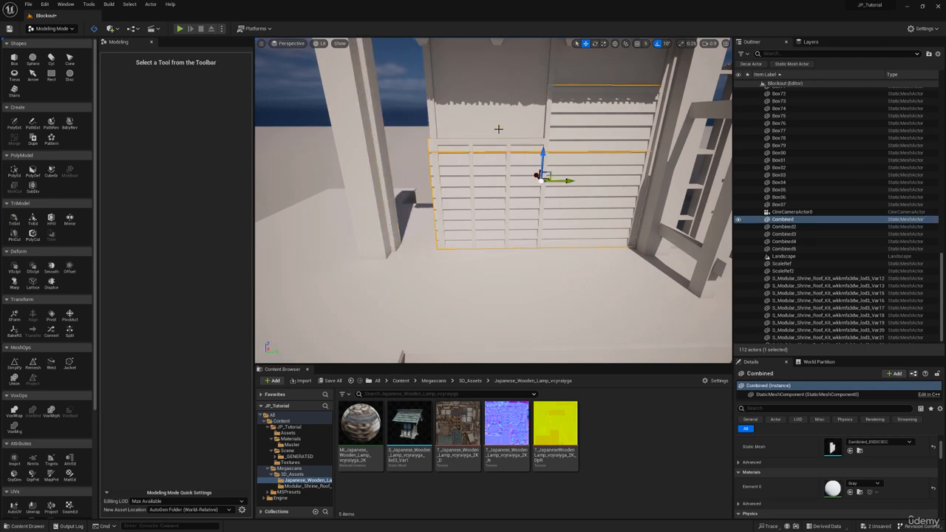
{"action": "left_click", "coordinate": [492, 123], "text": "ctrl"}
Widen the smaller building's wall and panelling toward the moved post, and nudge them into position.
{"action": "key", "text": "s"}
{"action": "right_click_drag", "start_coordinate": [493, 123], "coordinate": [584, 251]}
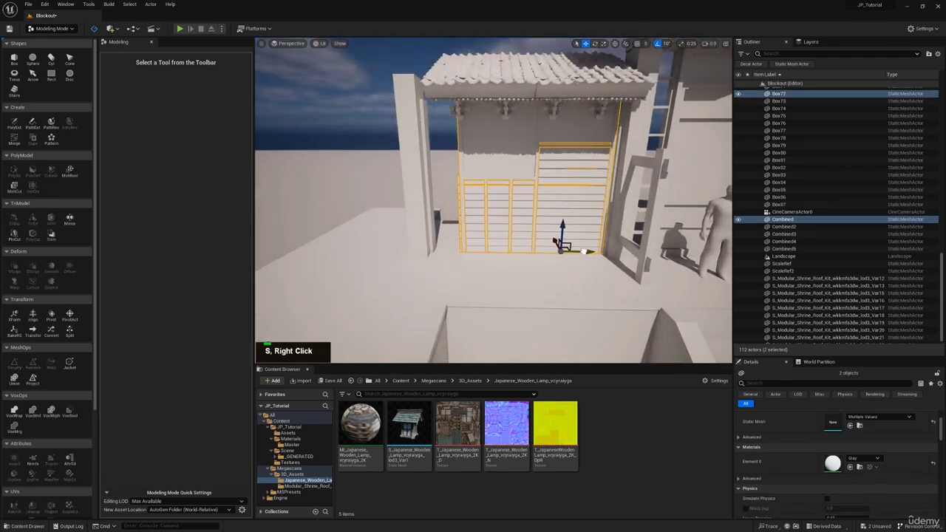
{"action": "mouse_move", "coordinate": [584, 252]}
{"action": "left_mouse_down"}
{"action": "mouse_move", "coordinate": [565, 252]}
{"action": "mouse_move", "coordinate": [590, 251]}
{"action": "mouse_move", "coordinate": [579, 252]}
{"action": "left_mouse_up"}
{"action": "key", "text": "r"}
{"action": "key", "text": "w"}
{"action": "key", "text": "r"}
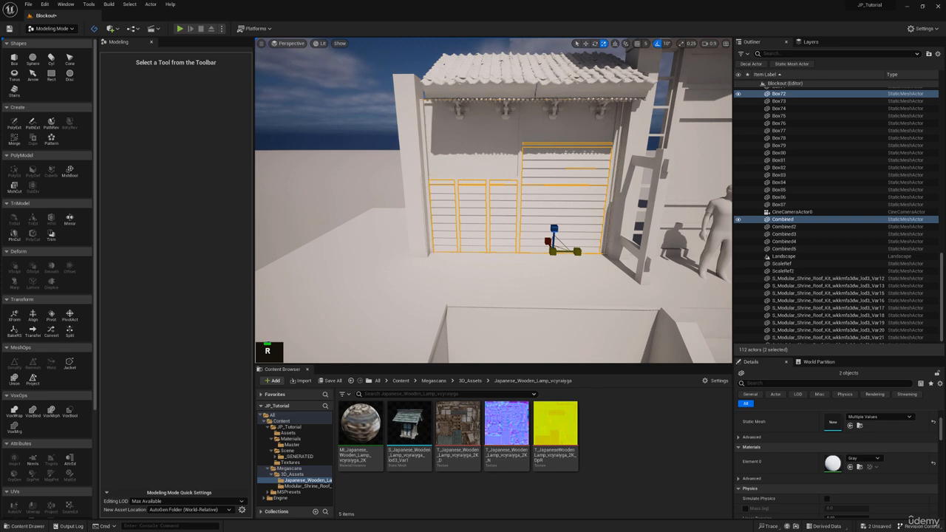
{"action": "left_click", "coordinate": [576, 249]}
{"action": "key", "text": "w"}
{"action": "left_click", "coordinate": [507, 161], "text": "ctrl"}
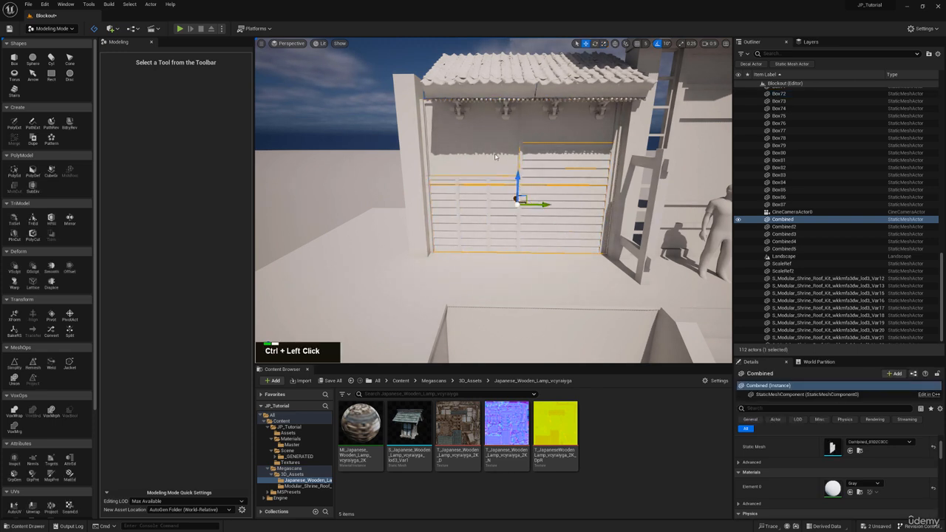
{"action": "left_click_drag", "start_coordinate": [580, 251], "coordinate": [582, 252]}
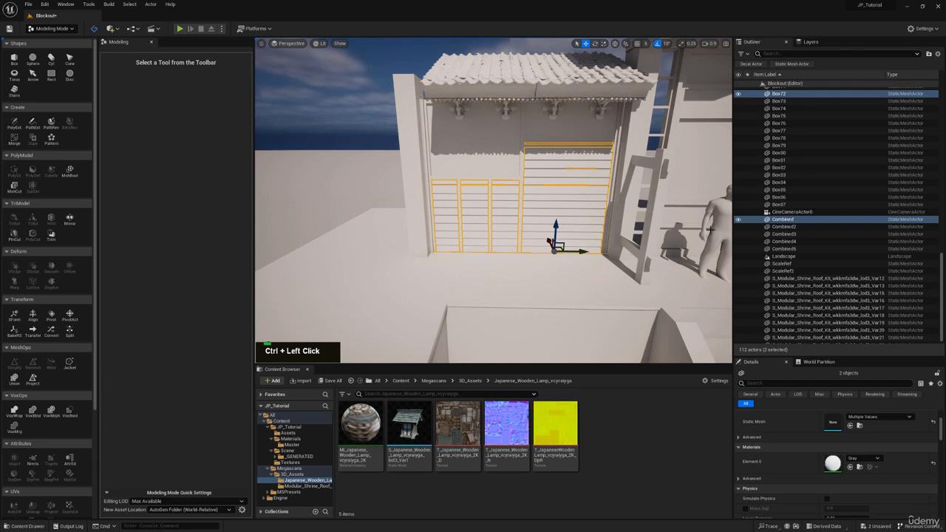
Select both roof pieces of the smaller building and shift them outward over the moved post.
{"action": "left_click", "coordinate": [584, 77]}
{"action": "right_click_drag", "start_coordinate": [583, 80], "coordinate": [535, 181]}
{"action": "left_click", "coordinate": [495, 210], "text": "ctrl"}
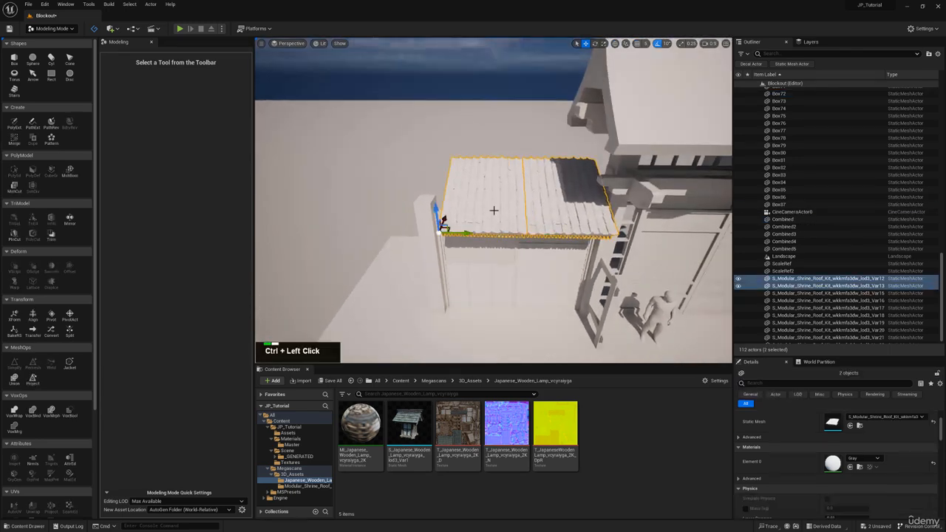
{"action": "key", "text": "r"}
{"action": "key", "text": "w"}
{"action": "left_click_drag", "start_coordinate": [450, 236], "coordinate": [419, 234]}
Fine-tune the position of the two roof pieces and stretch them along the eave to span the widened wall.
{"action": "key", "text": "q"}
{"action": "key", "text": "a"}
{"action": "right_click_drag", "start_coordinate": [419, 234], "coordinate": [458, 138]}
{"action": "key", "text": "w"}
{"action": "left_click_drag", "start_coordinate": [510, 157], "coordinate": [505, 156]}
{"action": "key", "text": "d"}
{"action": "right_click_drag", "start_coordinate": [497, 157], "coordinate": [488, 167]}
{"action": "key", "text": "e"}
{"action": "key", "text": "r"}
{"action": "left_click_drag", "start_coordinate": [355, 244], "coordinate": [393, 246]}
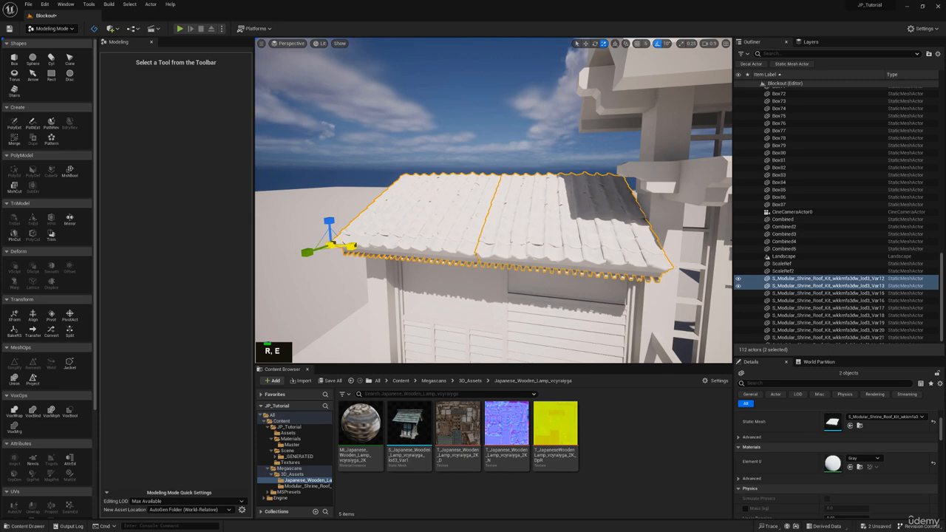
{"action": "key", "text": "w"}
Compare the widened smaller building in the camera viewport with the shrine reference painting.
{"action": "left_click_drag", "start_coordinate": [869, 112], "coordinate": [406, 77]}
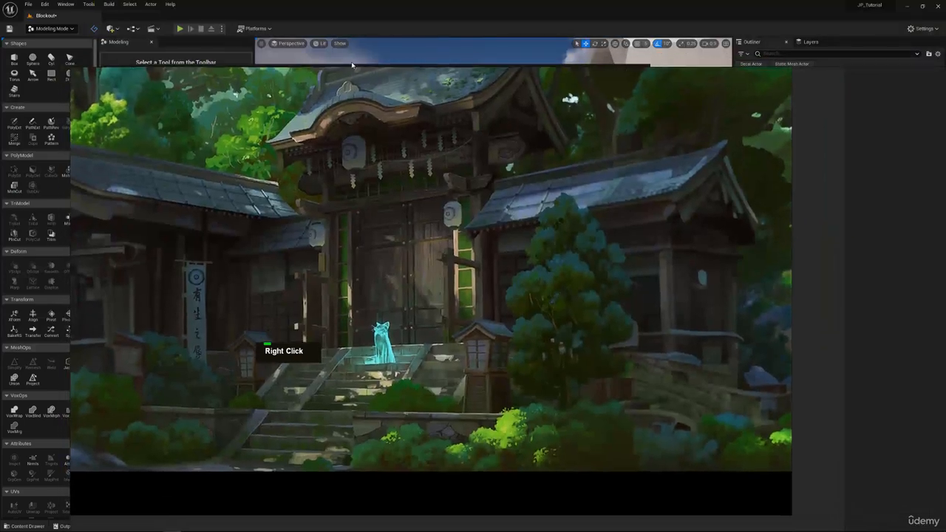
{"action": "scroll", "coordinate": [301, 274], "scroll_direction": "down", "scroll_amount": 1}
{"action": "scroll", "coordinate": [301, 273], "scroll_direction": "down", "scroll_amount": 2}
{"action": "scroll", "coordinate": [290, 282], "scroll_direction": "up", "scroll_amount": 1}
{"action": "right_click_drag", "start_coordinate": [290, 283], "coordinate": [221, 0]}
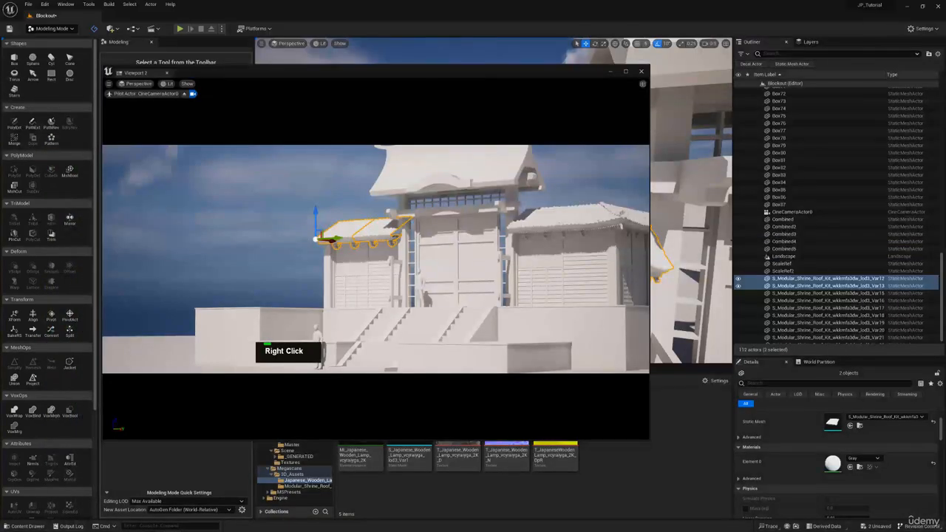
{"action": "left_click_drag", "start_coordinate": [496, 76], "coordinate": [945, 126]}
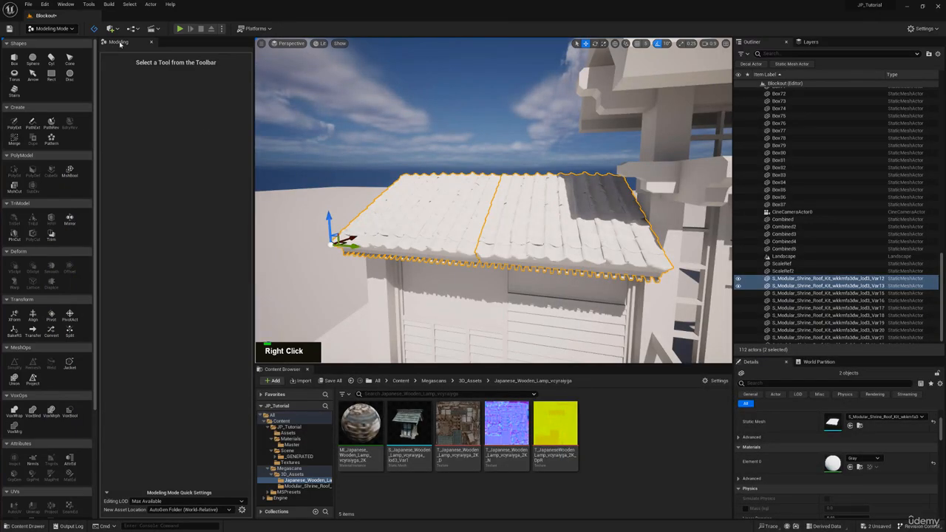
Save all modified content, and assign the Gray material to the Japanese wooden lamp mesh.
{"action": "left_click", "coordinate": [329, 381]}
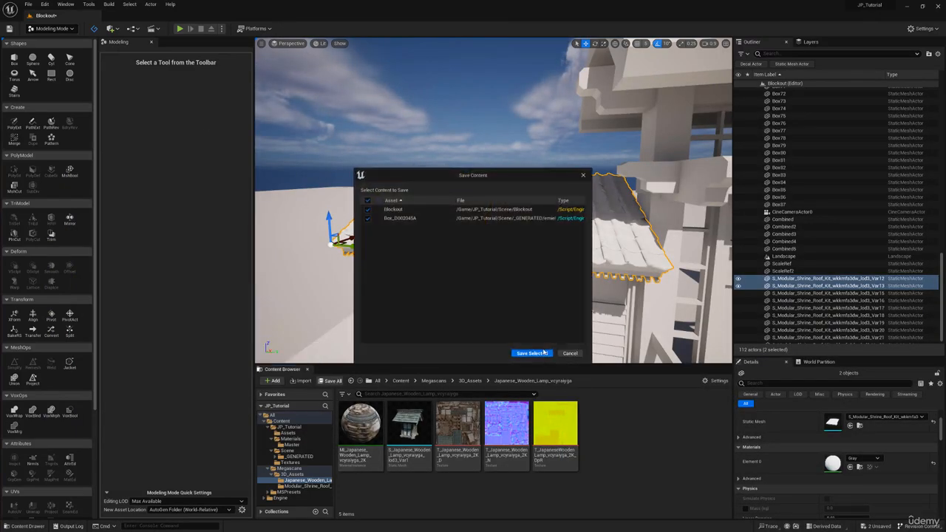
{"action": "left_click", "coordinate": [532, 353]}
{"action": "double_click", "coordinate": [410, 427]}
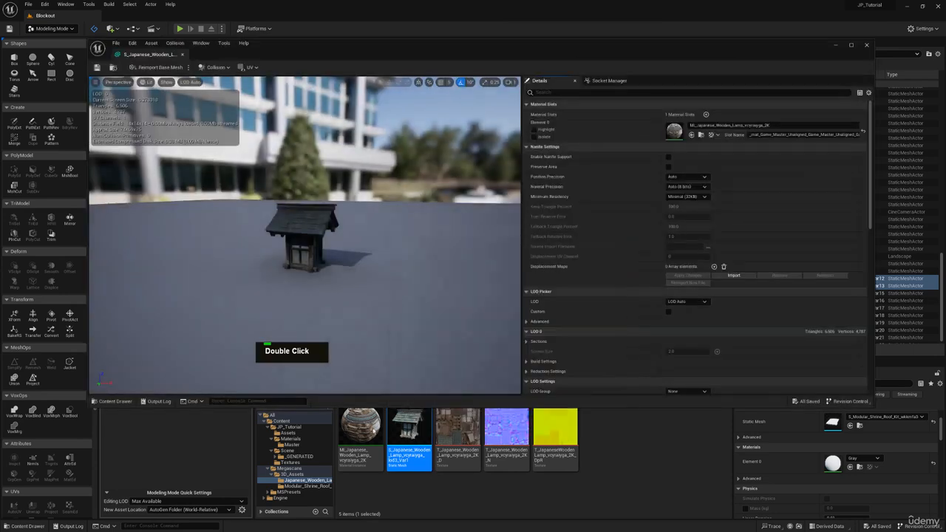
{"action": "left_click", "coordinate": [290, 439]}
{"action": "left_click_drag", "start_coordinate": [409, 427], "coordinate": [710, 130]}
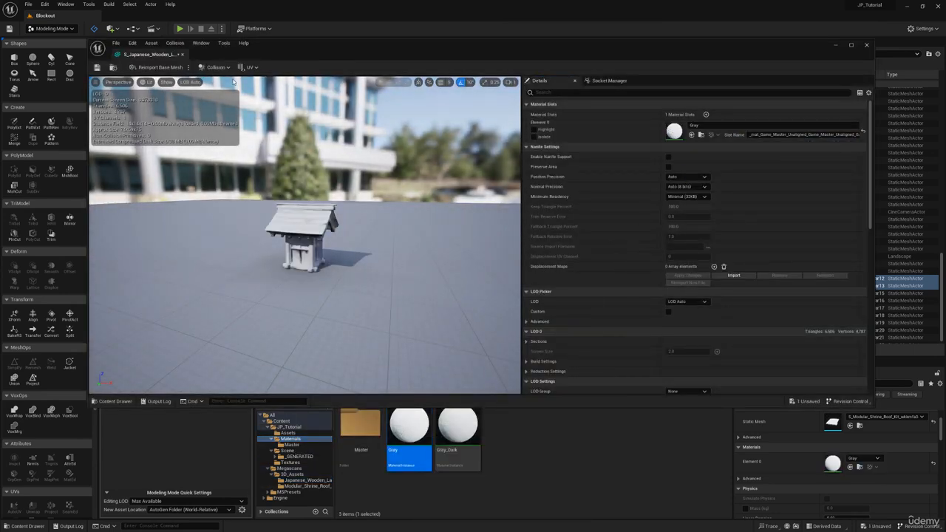
{"action": "left_click", "coordinate": [181, 54]}
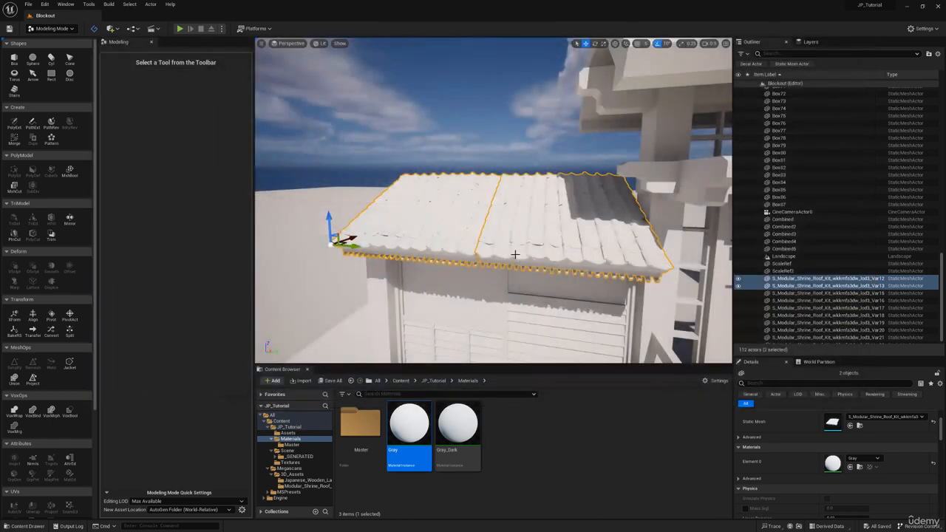
Place the gray Japanese wooden lamp on the ground in front of the main staircase.
{"action": "key", "text": "d"}
{"action": "right_click_drag", "start_coordinate": [515, 254], "coordinate": [528, 332]}
{"action": "key", "text": "q"}
{"action": "right_click_drag", "start_coordinate": [478, 267], "coordinate": [510, 267]}
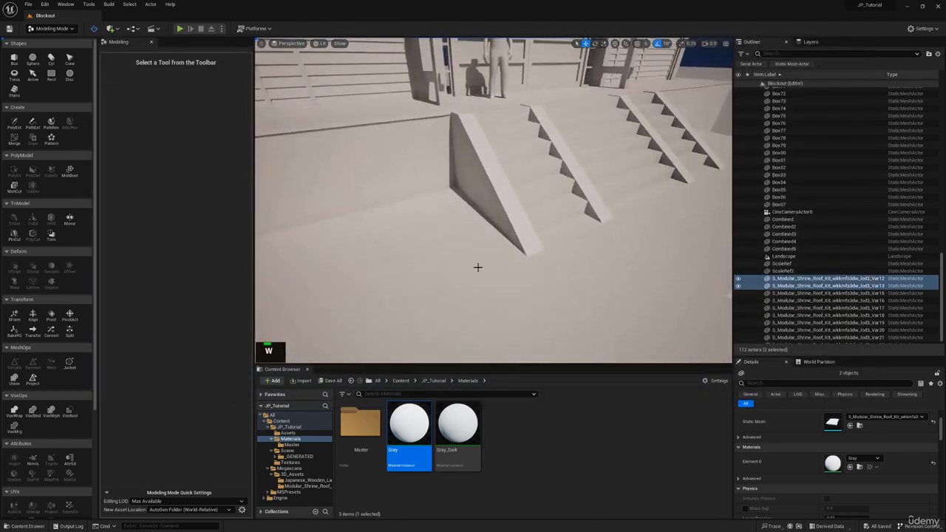
{"action": "left_click", "coordinate": [298, 482]}
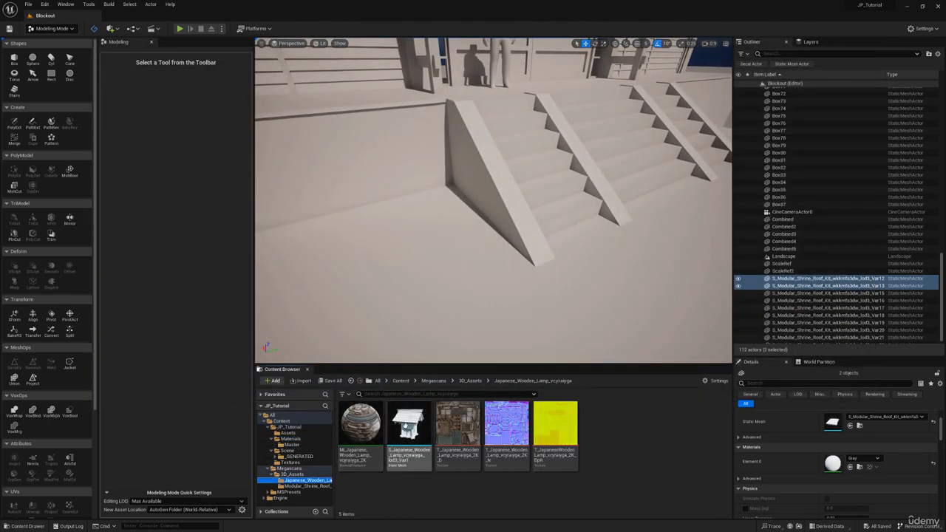
{"action": "left_click_drag", "start_coordinate": [409, 425], "coordinate": [495, 261]}
{"action": "key", "text": "q"}
{"action": "right_click_drag", "start_coordinate": [503, 256], "coordinate": [512, 252]}
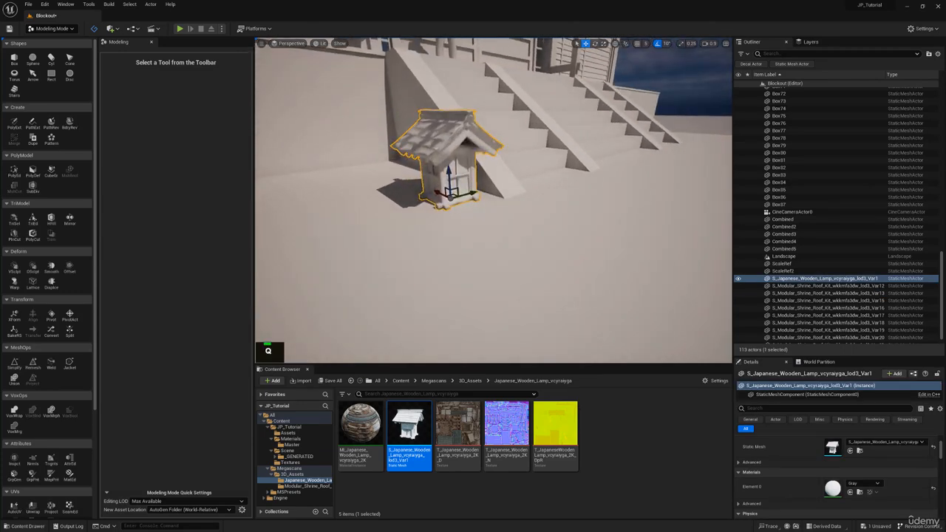
Check the lantern placement in the shrine reference painting and raise the lamp well above the ground beside the stairs.
{"action": "right_click_drag", "start_coordinate": [726, 2], "coordinate": [488, 304]}
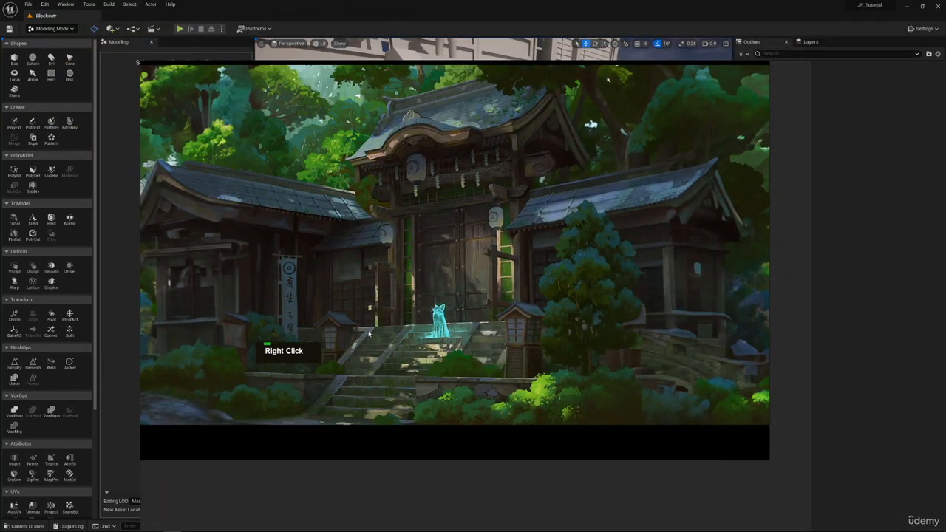
{"action": "right_click_drag", "start_coordinate": [556, 321], "coordinate": [599, 0]}
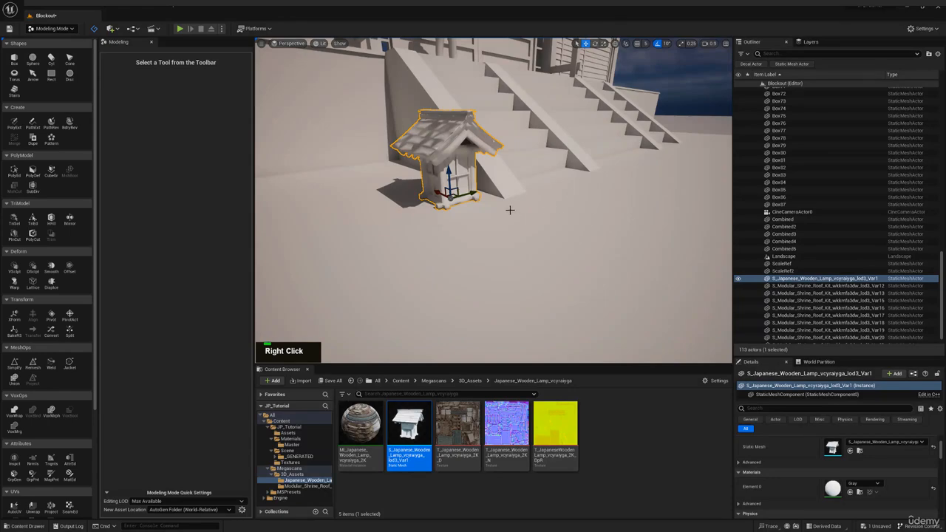
{"action": "right_click_drag", "start_coordinate": [510, 210], "coordinate": [503, 195]}
{"action": "key", "text": "w"}
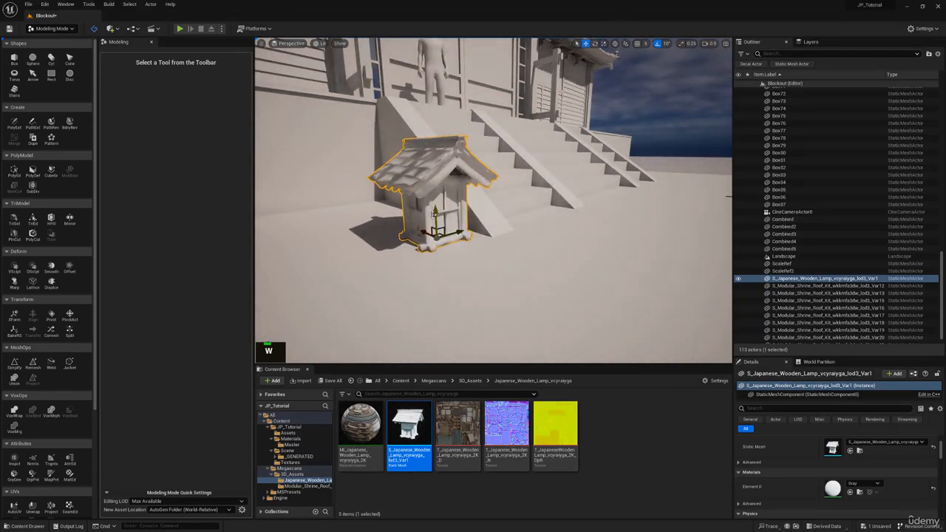
{"action": "left_click_drag", "start_coordinate": [434, 214], "coordinate": [449, 96]}
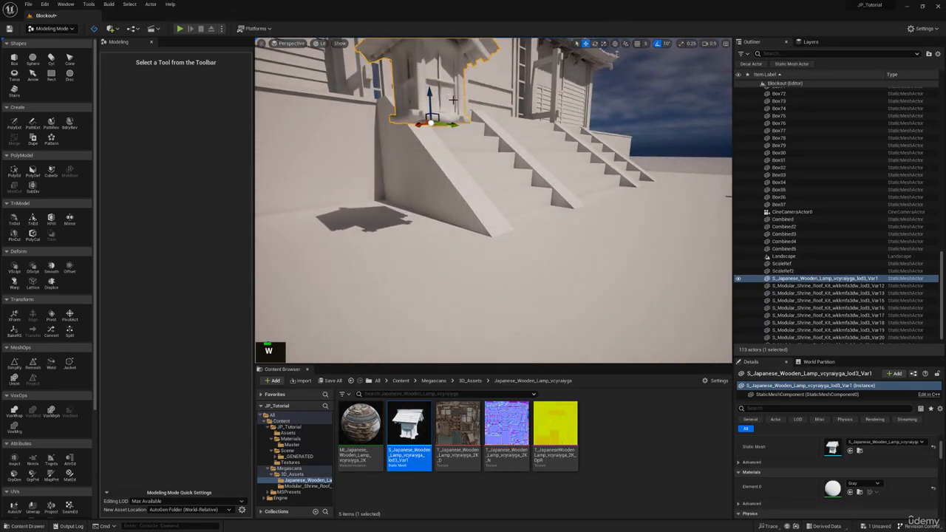
{"action": "right_click_drag", "start_coordinate": [454, 100], "coordinate": [445, 122]}
Adjust the lamp's uniform scale, fine-tune its height and shift it sideways clear of the staircase's side ramp.
{"action": "key", "text": "r"}
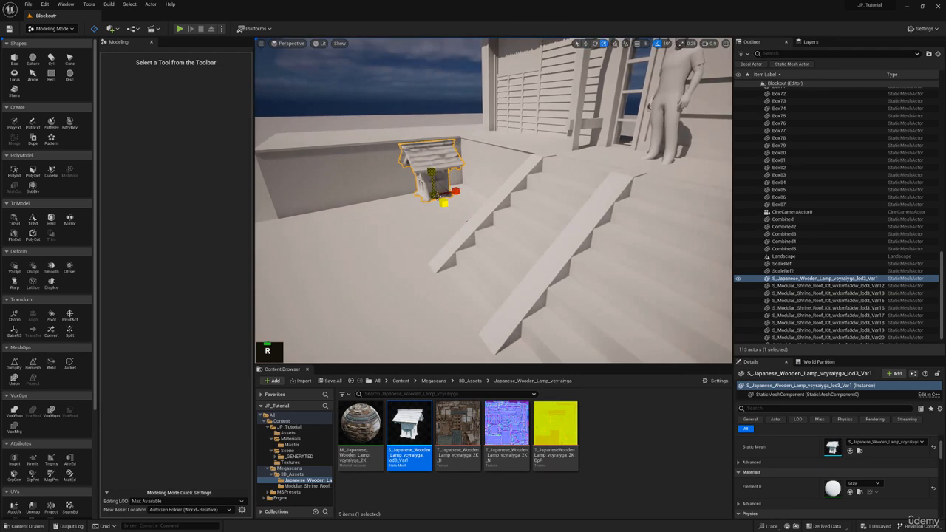
{"action": "left_click_drag", "start_coordinate": [432, 193], "coordinate": [434, 194]}
{"action": "key", "text": "a"}
{"action": "right_click_drag", "start_coordinate": [435, 195], "coordinate": [423, 190]}
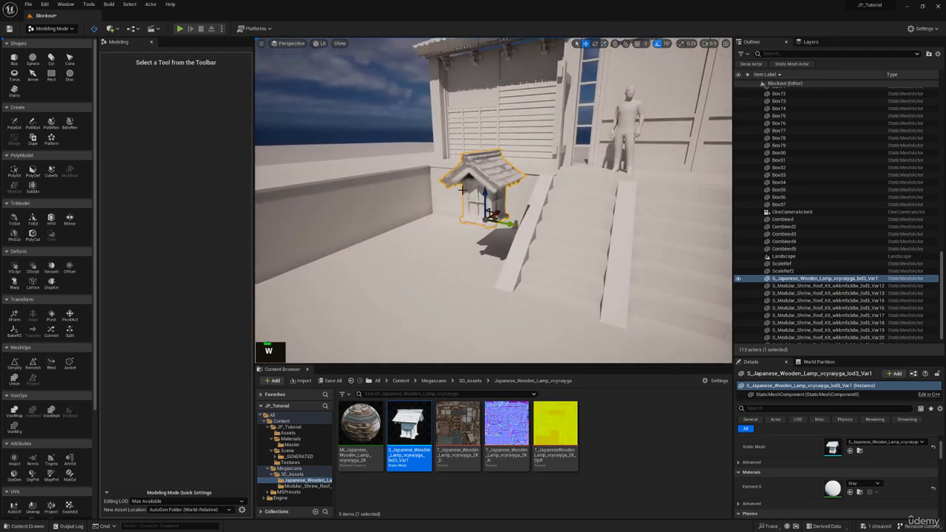
{"action": "left_click_drag", "start_coordinate": [485, 198], "coordinate": [485, 190]}
{"action": "right_click_drag", "start_coordinate": [486, 192], "coordinate": [510, 196]}
{"action": "key", "text": "a"}
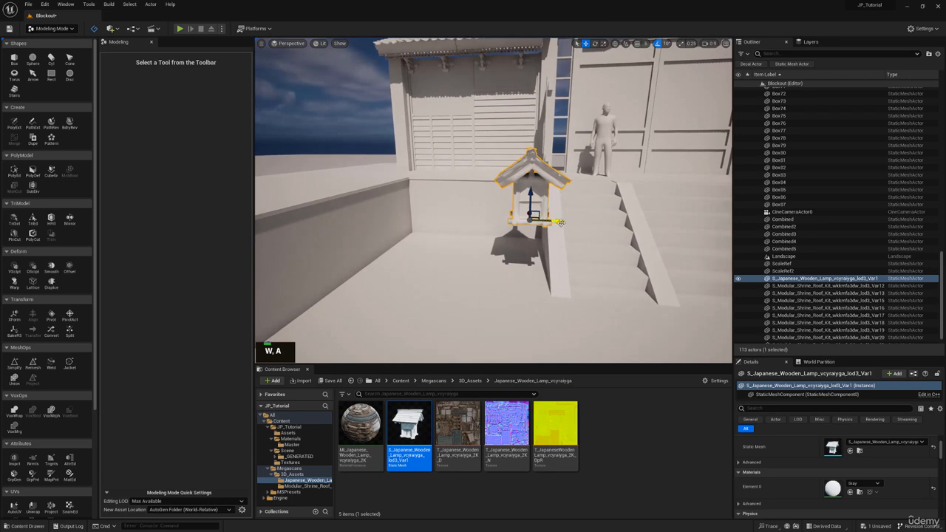
{"action": "left_click_drag", "start_coordinate": [561, 222], "coordinate": [507, 218]}
{"action": "key", "text": "w"}
{"action": "right_click_drag", "start_coordinate": [507, 218], "coordinate": [500, 210]}
{"action": "scroll", "coordinate": [498, 64], "scroll_direction": "down", "scroll_amount": 3}
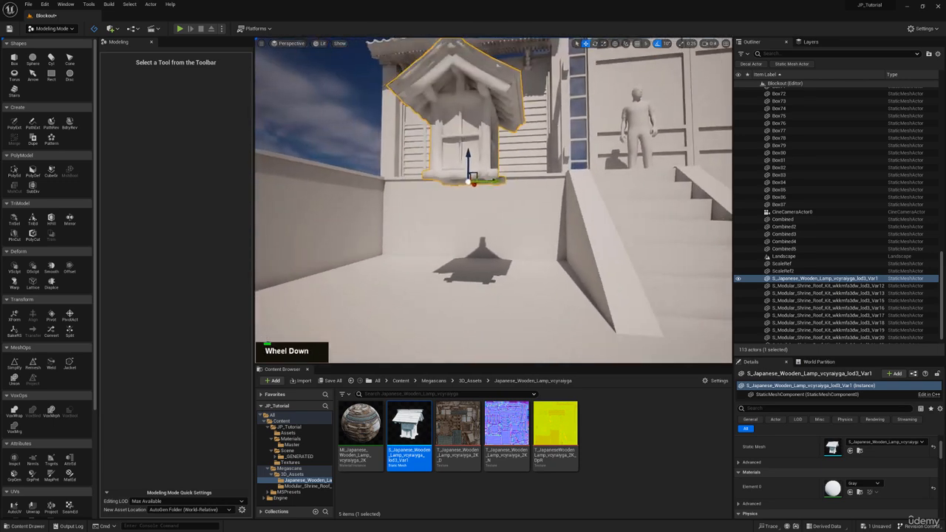
Create a 50 × 50 × 50 box on the underside of the raised lamp.
{"action": "key", "text": "w"}
{"action": "key", "text": "q"}
{"action": "right_click_drag", "start_coordinate": [498, 65], "coordinate": [495, 59]}
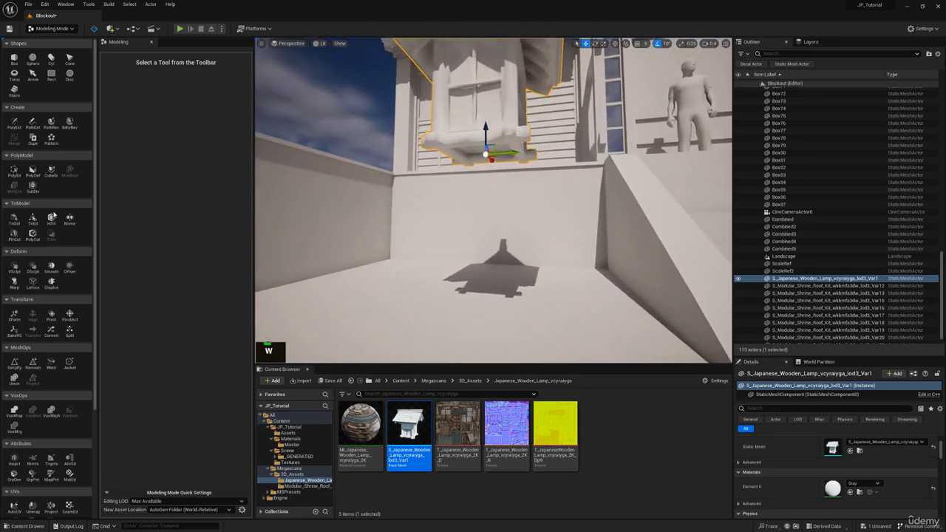
{"action": "left_click", "coordinate": [14, 58]}
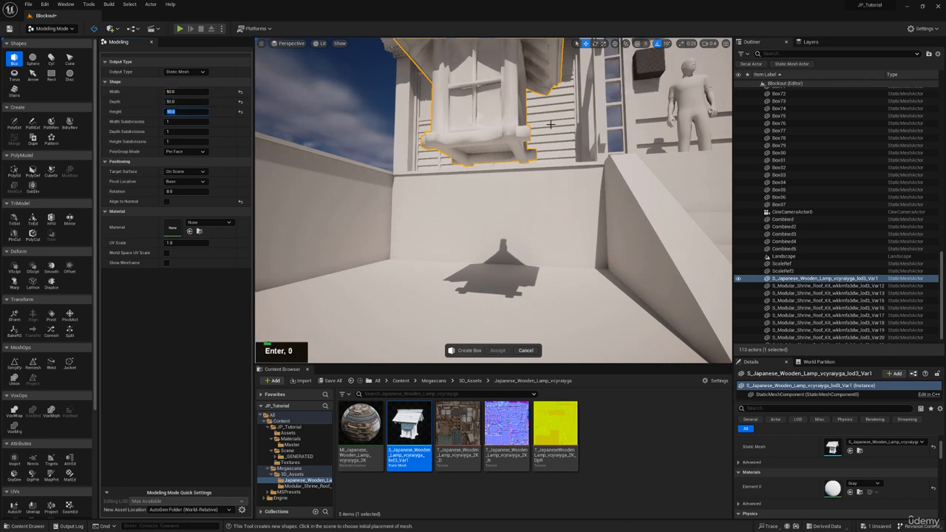
{"action": "key", "text": "q"}
{"action": "right_click_drag", "start_coordinate": [470, 108], "coordinate": [472, 104]}
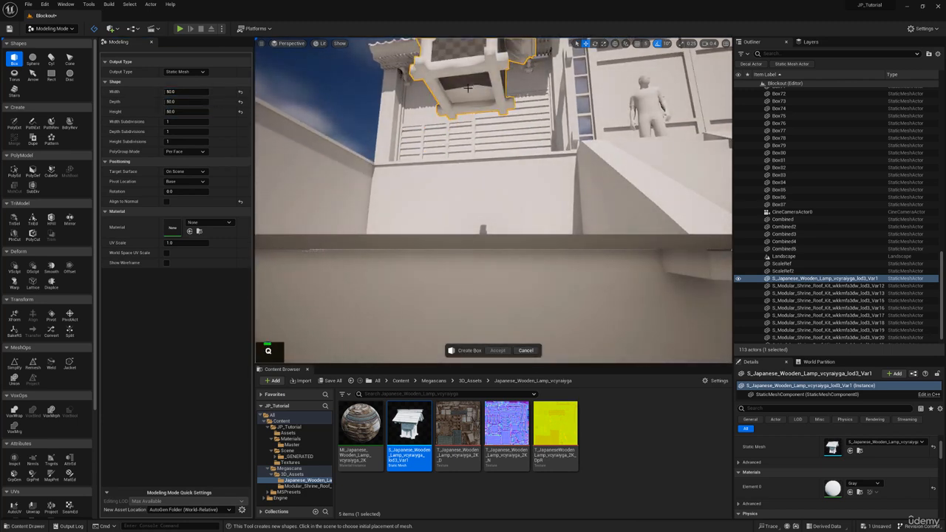
{"action": "left_click", "coordinate": [469, 97]}
{"action": "left_click", "coordinate": [497, 350]}
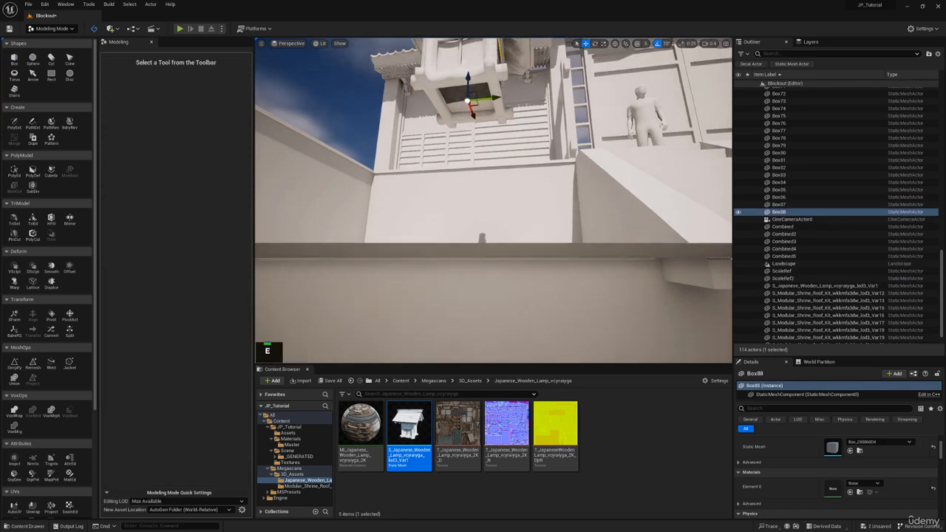
Lower the new box so that it hangs directly beneath the lamp's base as a pedestal.
{"action": "right_click_drag", "start_coordinate": [454, 98], "coordinate": [454, 99]}
{"action": "key", "text": "e"}
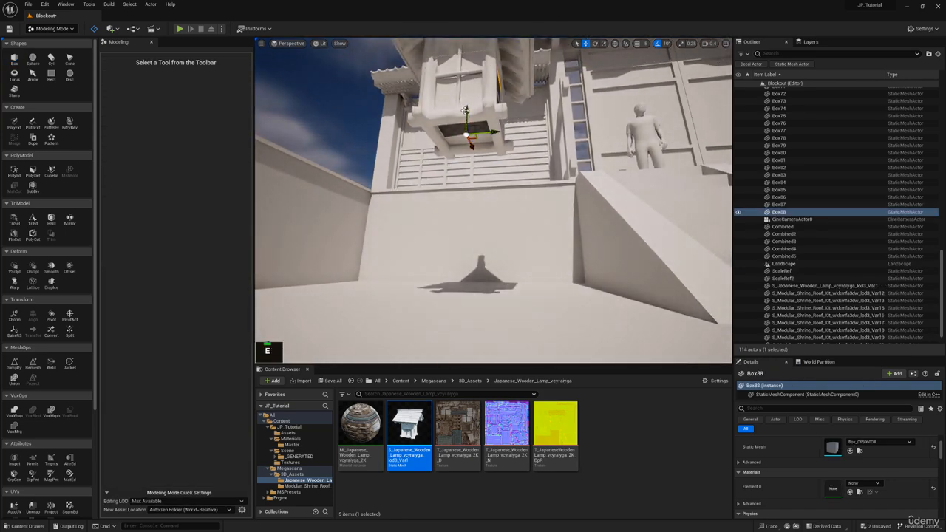
{"action": "left_click_drag", "start_coordinate": [467, 110], "coordinate": [467, 175]}
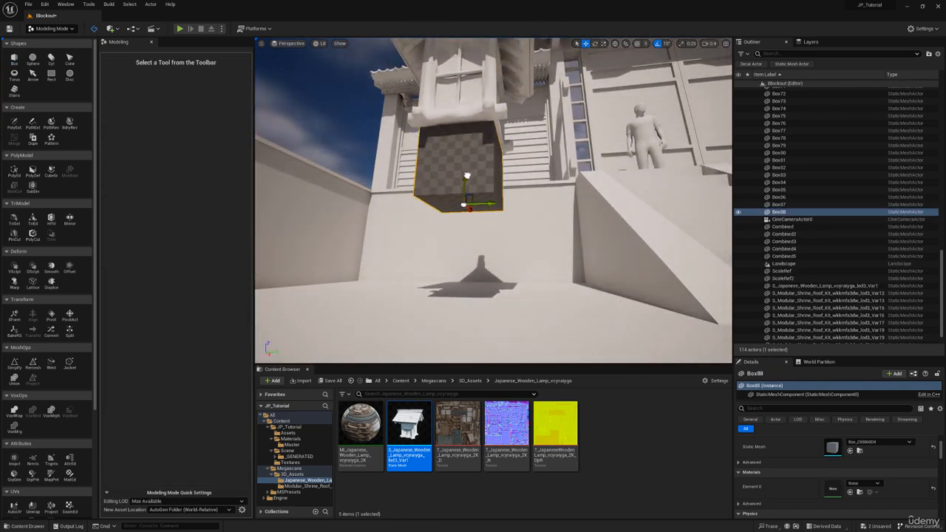
{"action": "right_click_drag", "start_coordinate": [473, 184], "coordinate": [474, 184]}
{"action": "key", "text": "w"}
{"action": "key", "text": "a"}
{"action": "key", "text": "d"}
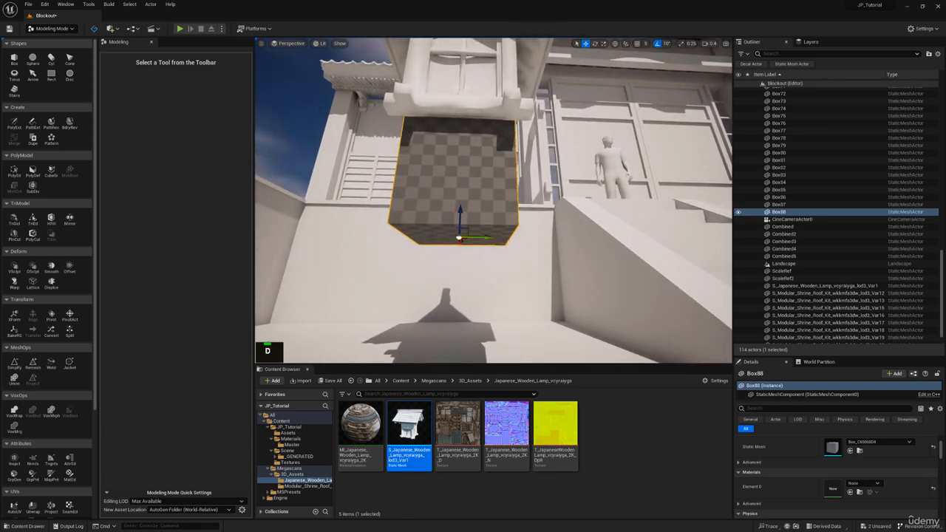
Adjust two side faces of the pedestal box with PolyGroup Edit to fit its width to the lamp's base.
{"action": "left_click", "coordinate": [14, 171]}
{"action": "right_click_drag", "start_coordinate": [473, 184], "coordinate": [473, 183]}
{"action": "left_click", "coordinate": [446, 188]}
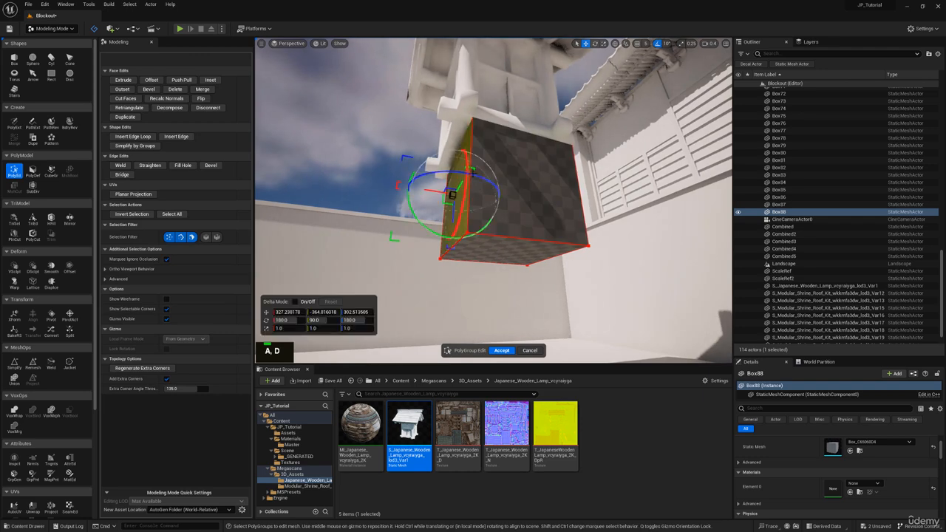
{"action": "left_click_drag", "start_coordinate": [419, 187], "coordinate": [420, 188]}
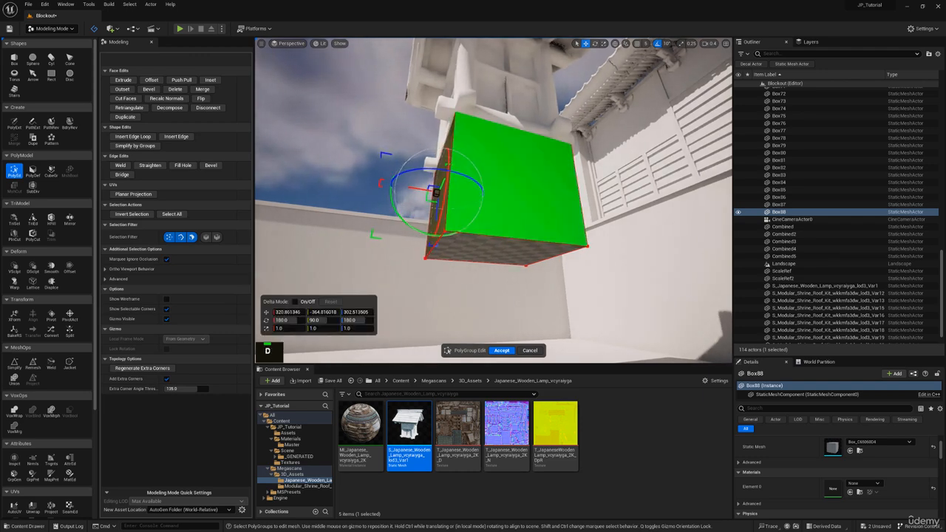
{"action": "right_click_drag", "start_coordinate": [543, 155], "coordinate": [543, 155]}
{"action": "key", "text": "d"}
{"action": "left_click", "coordinate": [519, 170]}
{"action": "left_click_drag", "start_coordinate": [545, 211], "coordinate": [525, 211]}
{"action": "key", "text": "a"}
{"action": "right_click_drag", "start_coordinate": [524, 211], "coordinate": [474, 221]}
Extend the pedestal box's bottom face down to the ground.
{"action": "left_click", "coordinate": [477, 236]}
{"action": "key", "text": "s"}
{"action": "key", "text": "q"}
{"action": "left_click_drag", "start_coordinate": [445, 177], "coordinate": [443, 232]}
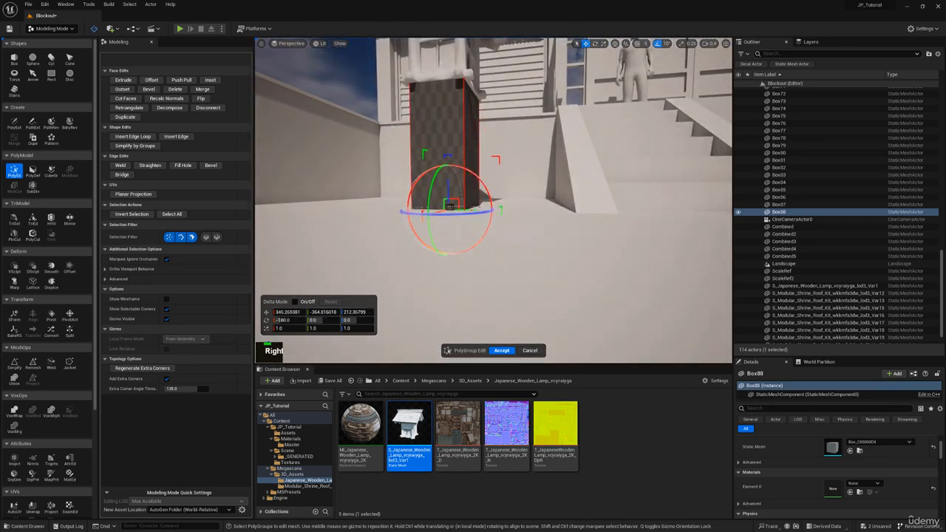
Scale the pedestal's bottom face to about 1.49 in both horizontal directions for a flared base, and accept the edit.
{"action": "key", "text": "e"}
{"action": "right_click_drag", "start_coordinate": [511, 298], "coordinate": [511, 297]}
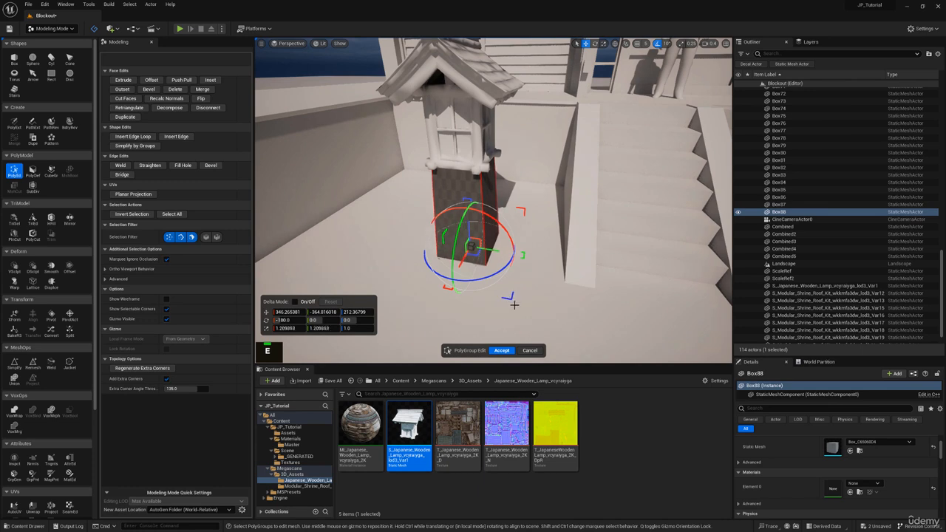
{"action": "mouse_move", "coordinate": [522, 313]}
{"action": "left_mouse_down"}
{"action": "mouse_move", "coordinate": [528, 321]}
{"action": "mouse_move", "coordinate": [523, 308]}
{"action": "left_mouse_up"}
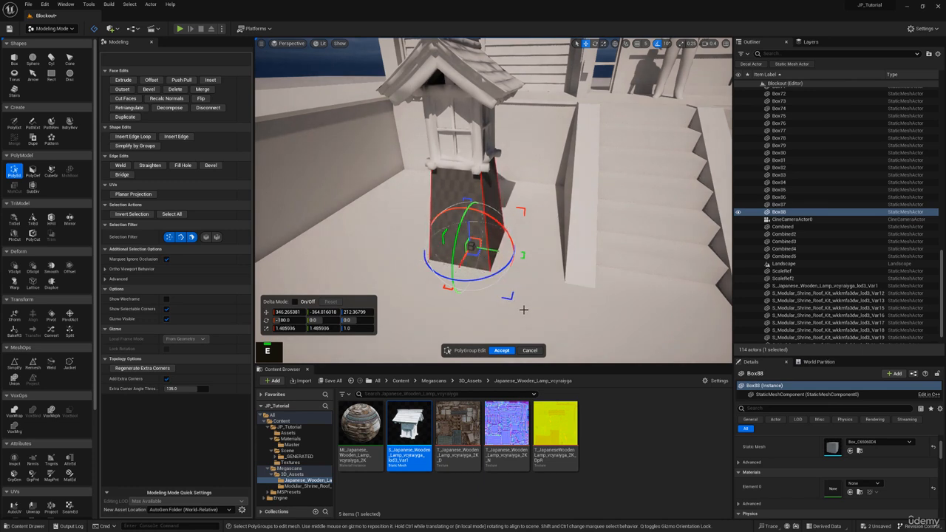
{"action": "left_click", "coordinate": [463, 160]}
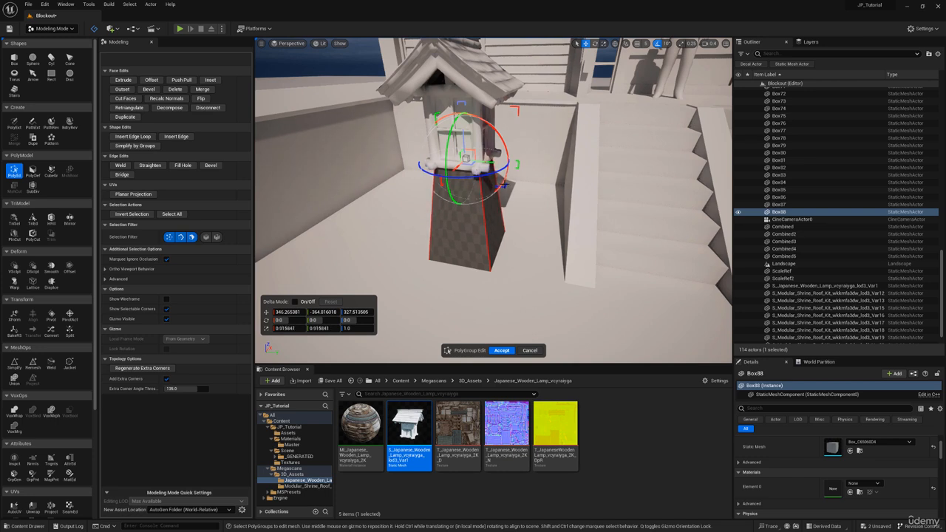
{"action": "key", "text": "ctrl+z"}
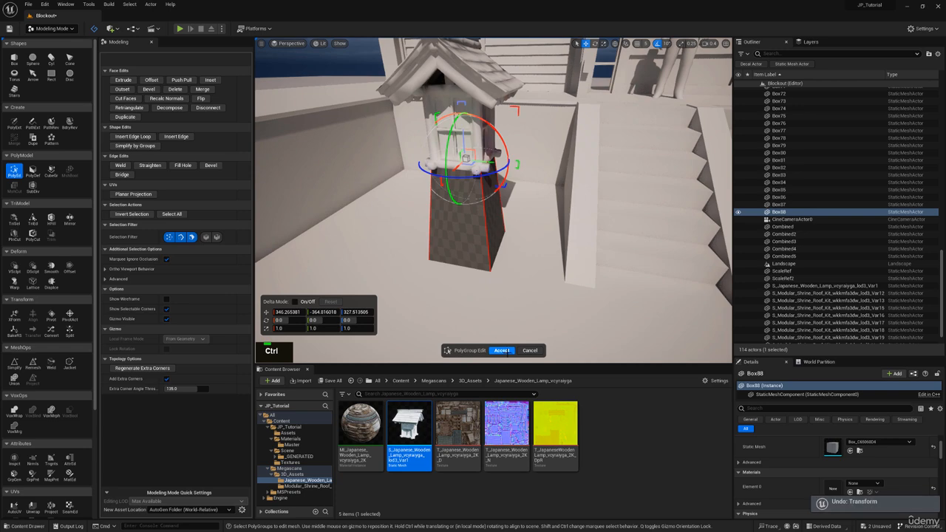
{"action": "left_click", "coordinate": [502, 351]}
Select the lamp together with its pedestal, shift both closer to the stairs and apply the Gray material to the pedestal.
{"action": "left_click", "coordinate": [491, 160], "text": "ctrl"}
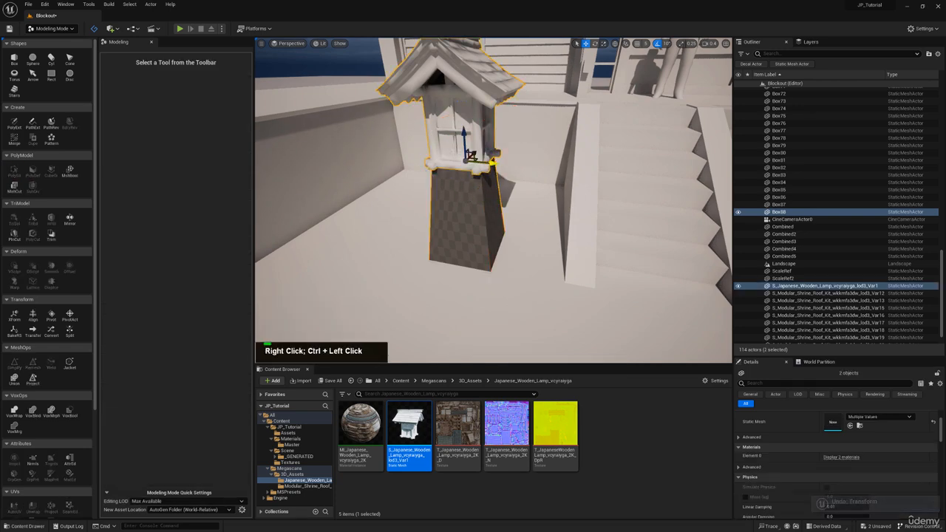
{"action": "key", "text": "s"}
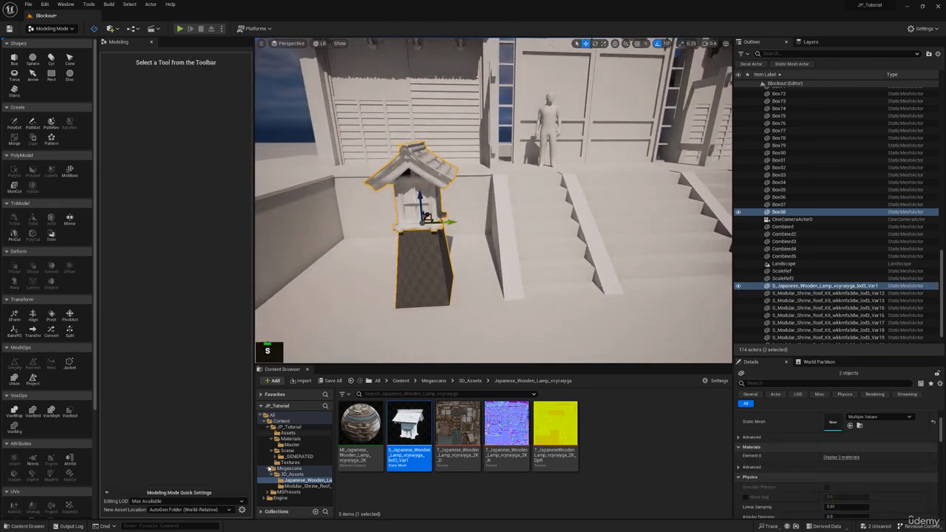
{"action": "left_click", "coordinate": [290, 438]}
{"action": "left_click_drag", "start_coordinate": [409, 425], "coordinate": [497, 220]}
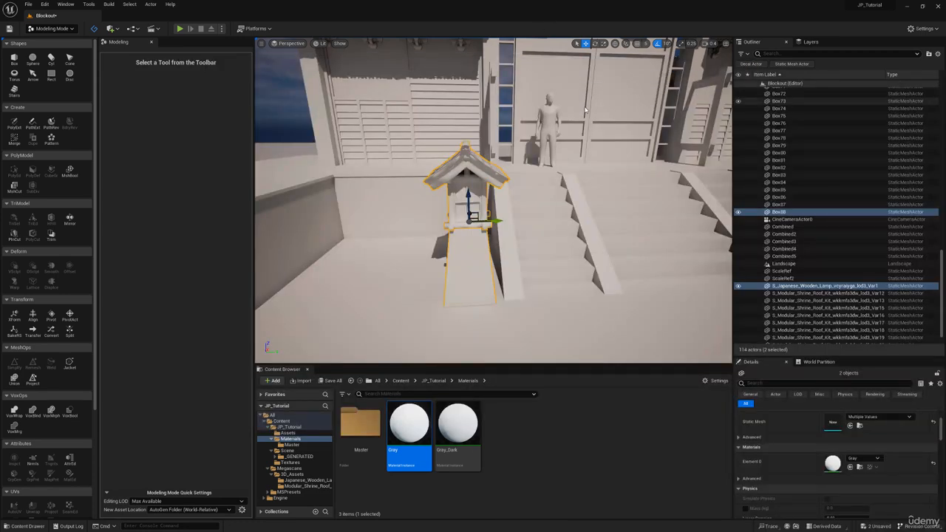
Fine-tune the position of the lamp and its pedestal beside the staircase's side ramp.
{"action": "right_click_drag", "start_coordinate": [488, 200], "coordinate": [577, 216]}
{"action": "key", "text": "a"}
{"action": "key", "text": "e"}
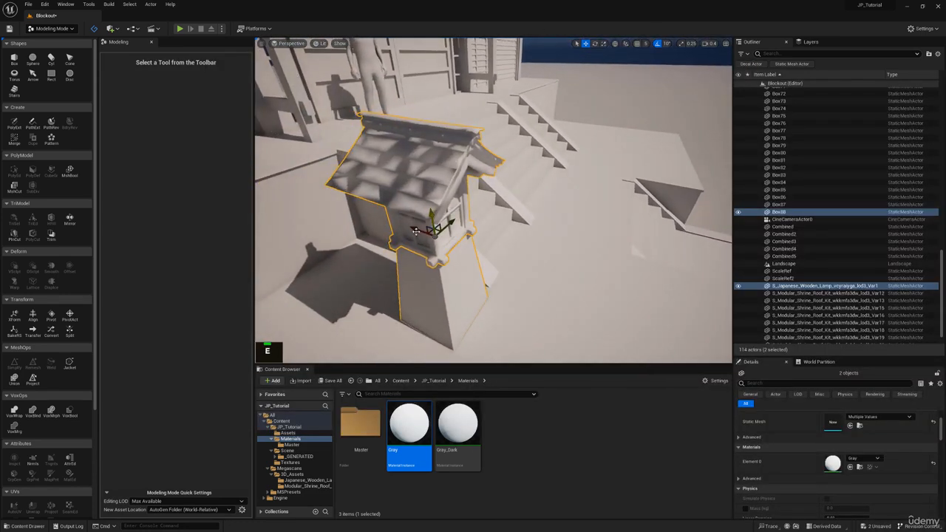
{"action": "left_click_drag", "start_coordinate": [419, 224], "coordinate": [411, 229]}
{"action": "key", "text": "d"}
{"action": "right_click_drag", "start_coordinate": [459, 218], "coordinate": [349, 214]}
{"action": "key", "text": "w"}
{"action": "key", "text": "q"}
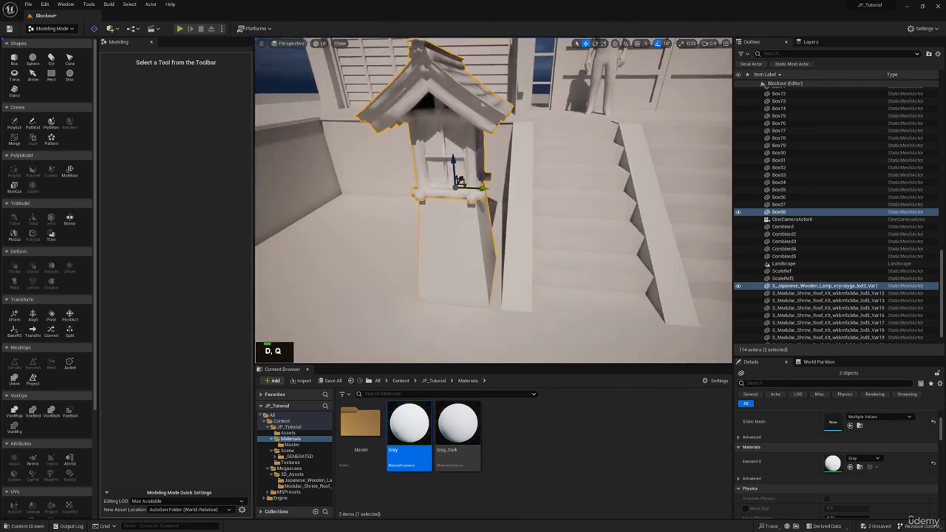
{"action": "right_click_drag", "start_coordinate": [477, 212], "coordinate": [452, 212]}
{"action": "left_click_drag", "start_coordinate": [438, 178], "coordinate": [444, 179]}
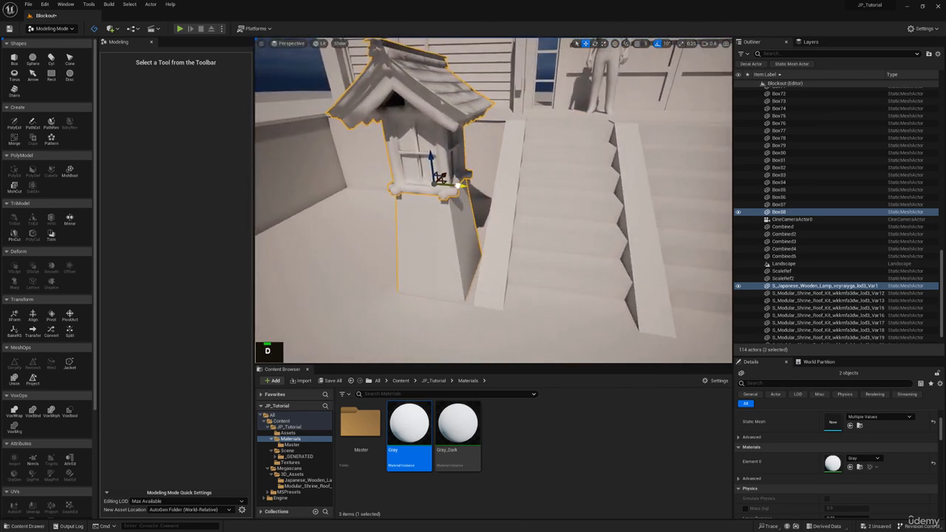
Scale the selected lamp and its pedestal down slightly, keeping both grounded beside the staircase.
{"action": "key", "text": "s"}
{"action": "right_click_drag", "start_coordinate": [444, 180], "coordinate": [418, 213]}
{"action": "scroll", "coordinate": [451, 164], "scroll_direction": "up", "scroll_amount": 3}
{"action": "key", "text": "q"}
{"action": "key", "text": "s"}
{"action": "key", "text": "w"}
{"action": "key", "text": "a"}
{"action": "key", "text": "s"}
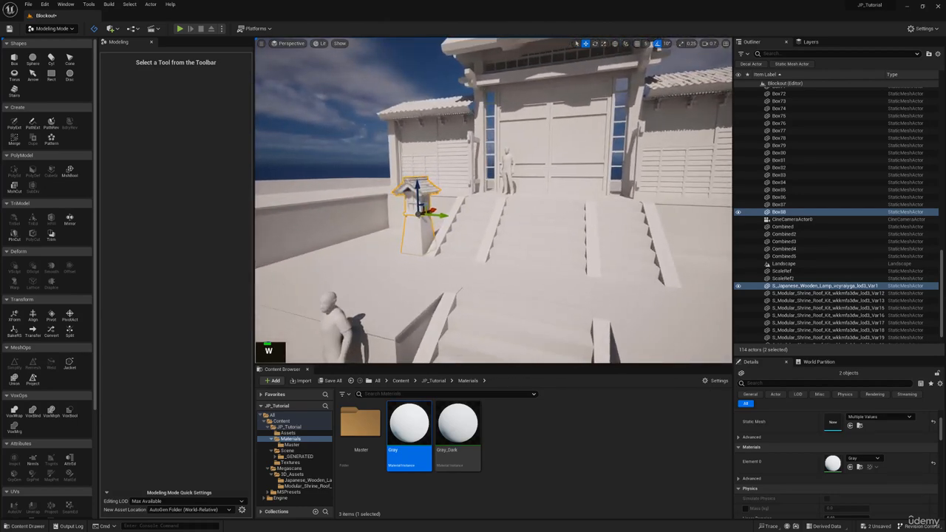
{"action": "key", "text": "r"}
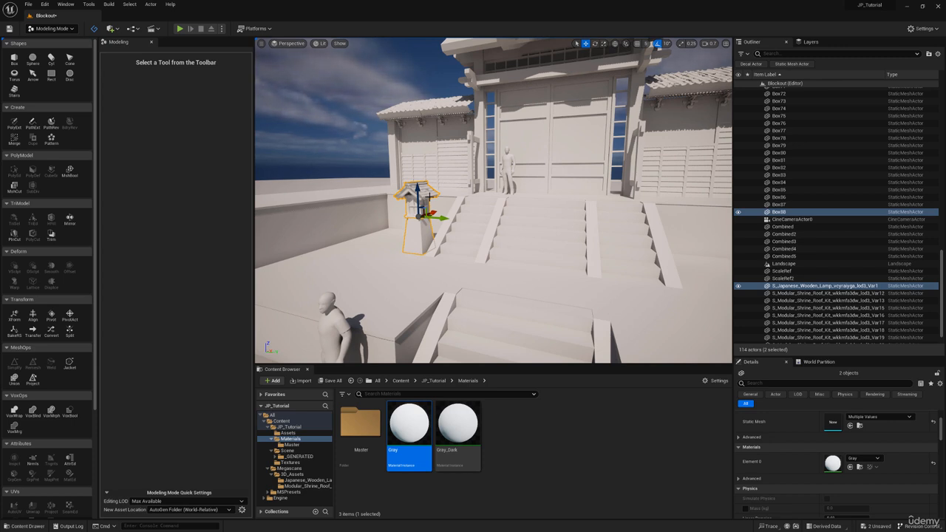
Open the pedestal box alone for PolyGroup editing and inset its front face to leave a narrow border.
{"action": "key", "text": "w"}
{"action": "right_click_drag", "start_coordinate": [434, 183], "coordinate": [260, 73]}
{"action": "key", "text": "e"}
{"action": "key", "text": "q"}
{"action": "key", "text": "a"}
{"action": "key", "text": "d"}
{"action": "key", "text": "w"}
{"action": "left_click", "coordinate": [427, 237]}
{"action": "left_click", "coordinate": [14, 173]}
{"action": "left_click", "coordinate": [436, 254]}
{"action": "key", "text": "a"}
{"action": "key", "text": "w"}
{"action": "left_click", "coordinate": [210, 80]}
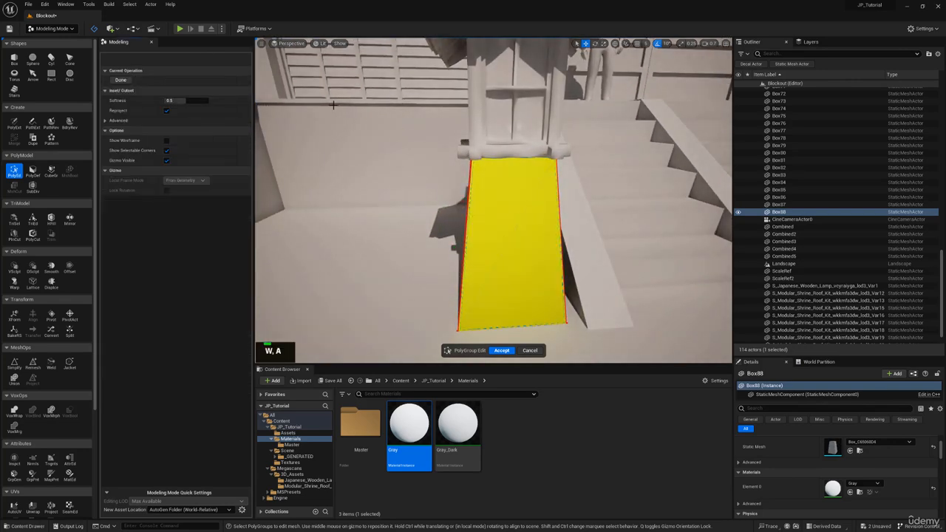
{"action": "left_click", "coordinate": [457, 208]}
Inset the pedestal's outer side face, facing away from the stairs, with a similar narrow border.
{"action": "right_click_drag", "start_coordinate": [457, 209], "coordinate": [599, 177]}
{"action": "key", "text": "a"}
{"action": "key", "text": "w"}
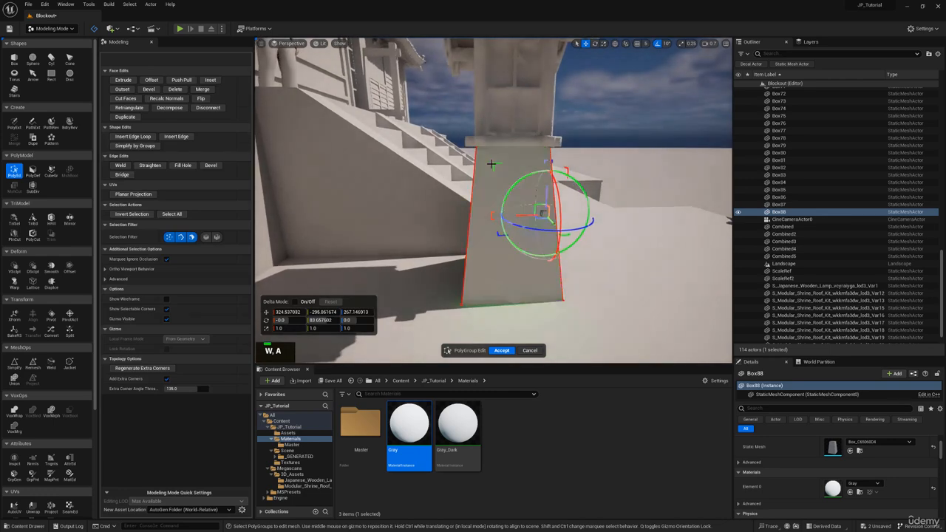
{"action": "left_click", "coordinate": [488, 214]}
{"action": "left_click", "coordinate": [210, 80]}
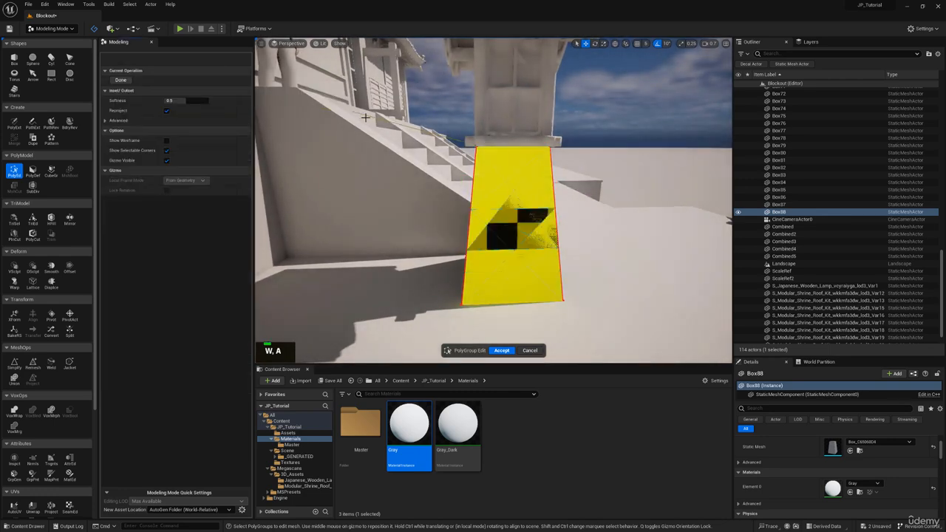
{"action": "left_click", "coordinate": [465, 191]}
Inset the pedestal's rear face with the same kind of narrow border.
{"action": "right_click_drag", "start_coordinate": [466, 192], "coordinate": [591, 229]}
{"action": "key", "text": "s"}
{"action": "key", "text": "a"}
{"action": "left_click", "coordinate": [451, 136]}
{"action": "left_click", "coordinate": [210, 80]}
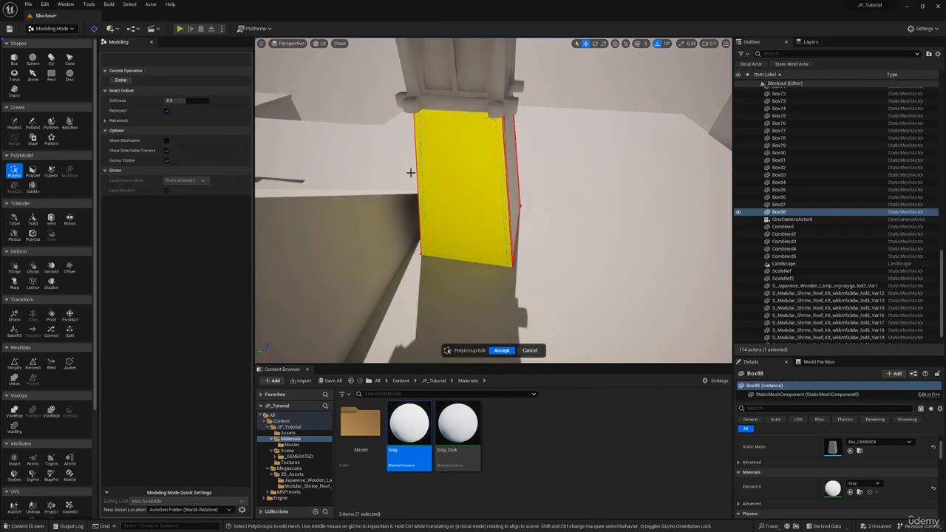
{"action": "left_click", "coordinate": [452, 180]}
Inset the pedestal's remaining side face, the one facing the staircase ramp.
{"action": "key", "text": "a"}
{"action": "right_click_drag", "start_coordinate": [462, 181], "coordinate": [545, 180]}
{"action": "left_click", "coordinate": [414, 142]}
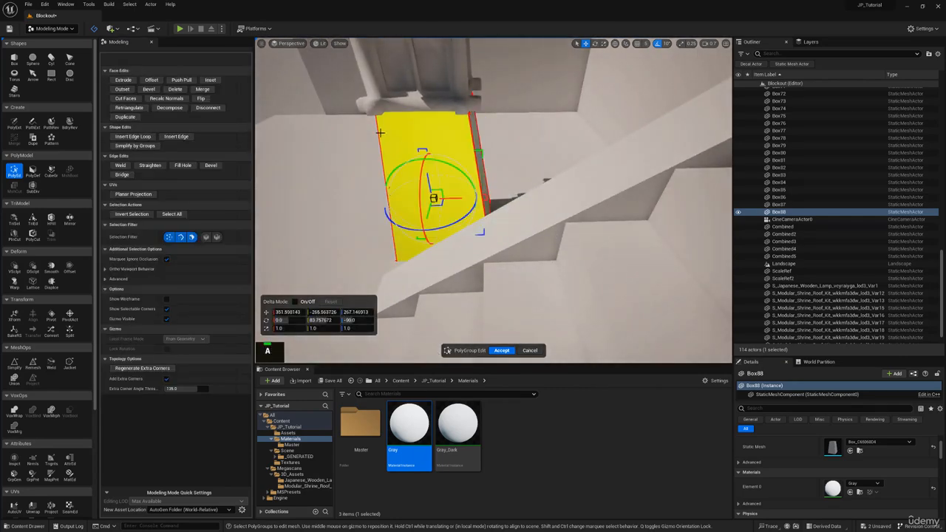
{"action": "left_click", "coordinate": [217, 79]}
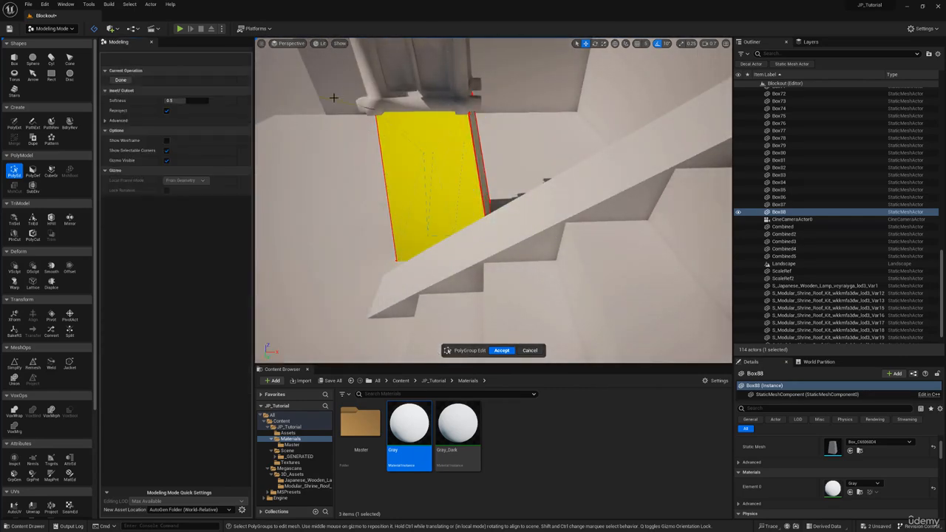
{"action": "left_click", "coordinate": [373, 136]}
Extrude the pedestal's inset faces together by a small depth with Direction Mode set to Selected Triangle Normals, and accept the edit.
{"action": "right_click_drag", "start_coordinate": [487, 137], "coordinate": [458, 103]}
{"action": "left_click", "coordinate": [496, 97], "text": "shift"}
{"action": "left_click", "coordinate": [544, 92], "text": "shift"}
{"action": "key", "text": "d"}
{"action": "right_click_drag", "start_coordinate": [505, 180], "coordinate": [556, 176]}
{"action": "left_click", "coordinate": [505, 180], "text": "shift"}
{"action": "key", "text": "a"}
{"action": "left_click", "coordinate": [122, 80]}
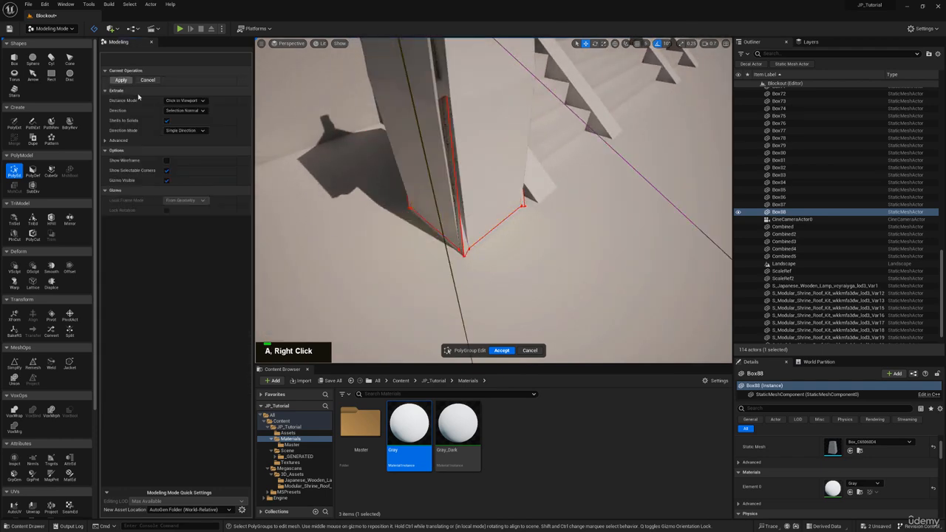
{"action": "left_click", "coordinate": [200, 112]}
{"action": "left_click", "coordinate": [200, 112]}
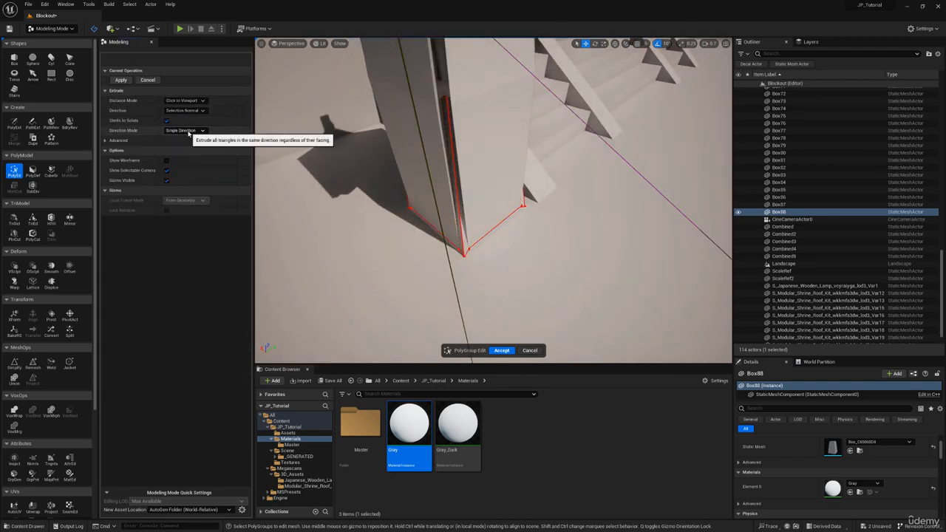
{"action": "left_click", "coordinate": [189, 131]}
{"action": "left_click", "coordinate": [186, 144]}
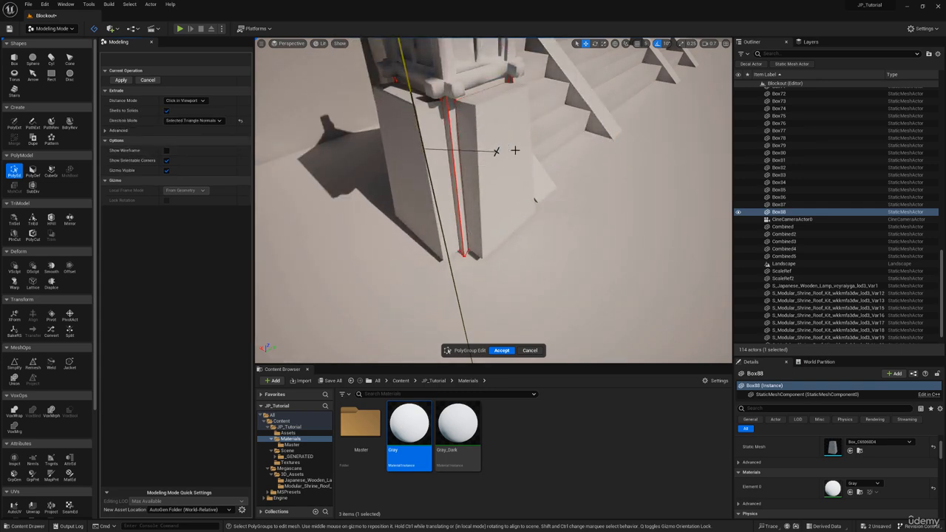
{"action": "left_click", "coordinate": [512, 163]}
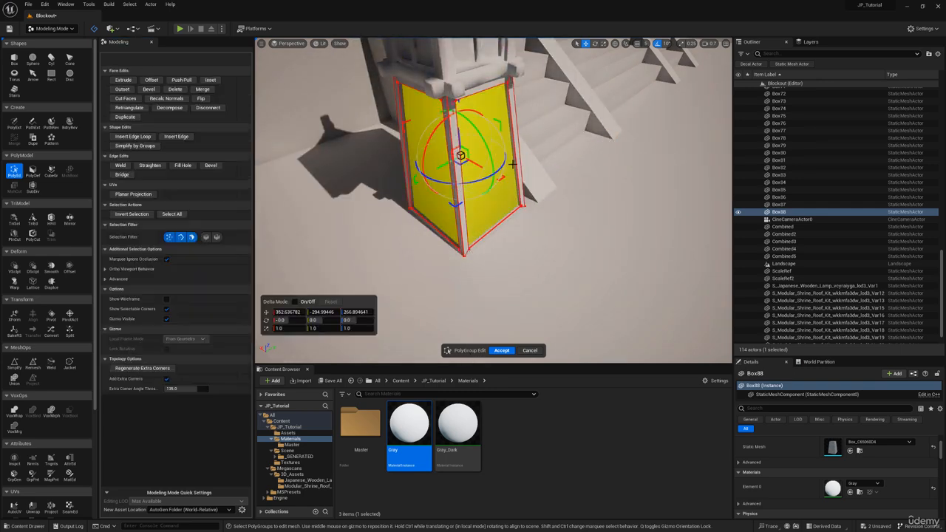
{"action": "left_click", "coordinate": [501, 350]}
Try a copy of the lamp and pedestal on the opposite side of the staircase, check it through the camera, and delete it.
{"action": "scroll", "coordinate": [375, 150], "scroll_direction": "down", "scroll_amount": 10}
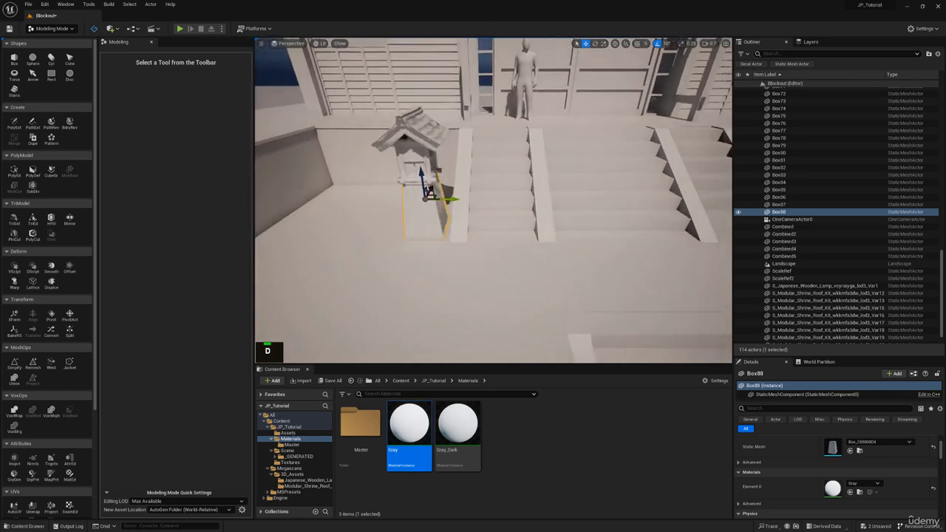
{"action": "left_click", "coordinate": [375, 149], "text": "ctrl"}
{"action": "right_click_drag", "start_coordinate": [375, 149], "coordinate": [347, 157]}
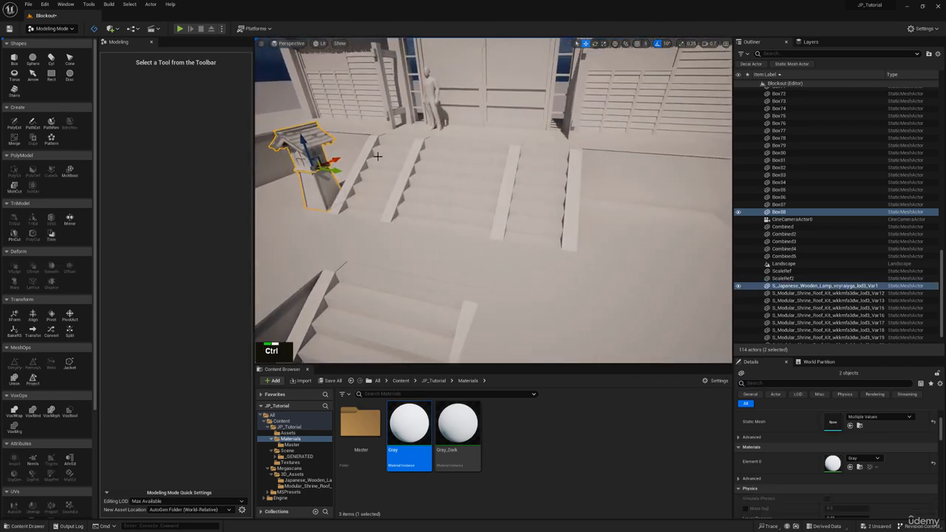
{"action": "key", "text": "ctrl+c"}
{"action": "key", "text": "ctrl+v"}
{"action": "left_click_drag", "start_coordinate": [341, 185], "coordinate": [636, 219]}
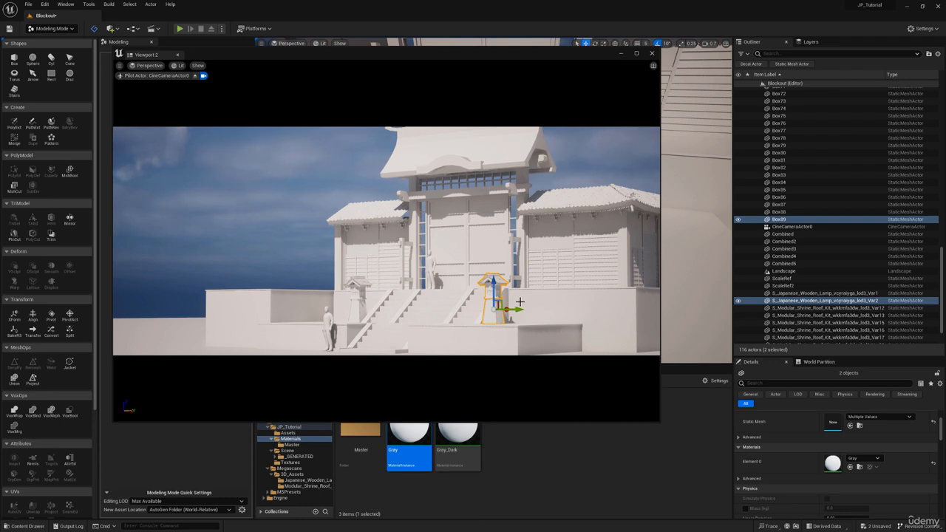
{"action": "left_click_drag", "start_coordinate": [475, 56], "coordinate": [945, 125]}
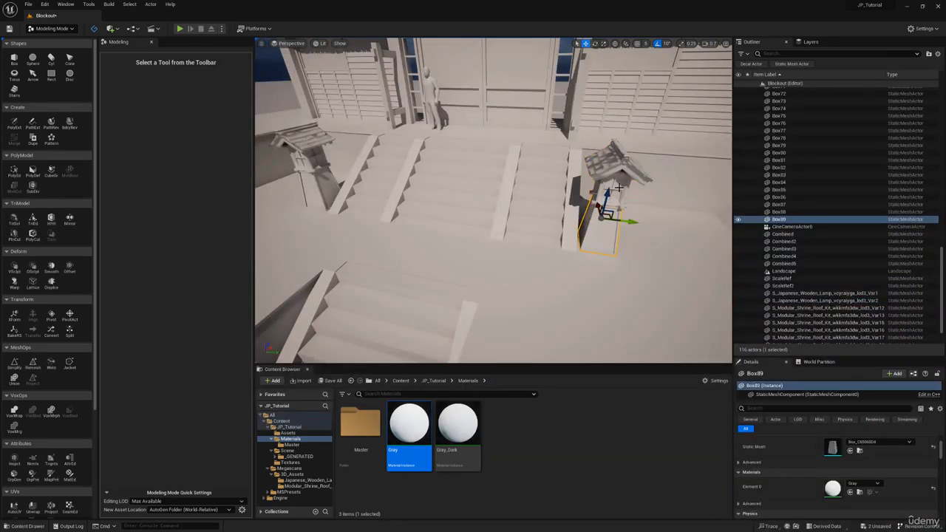
{"action": "key", "text": "Delete"}
Move the original pedestal's pivot to its bottom and accept the change.
{"action": "left_click", "coordinate": [379, 180]}
{"action": "key", "text": "s"}
{"action": "right_click_drag", "start_coordinate": [379, 179], "coordinate": [361, 174]}
{"action": "key", "text": "a"}
{"action": "key", "text": "w"}
{"action": "key", "text": "q"}
{"action": "key", "text": "a"}
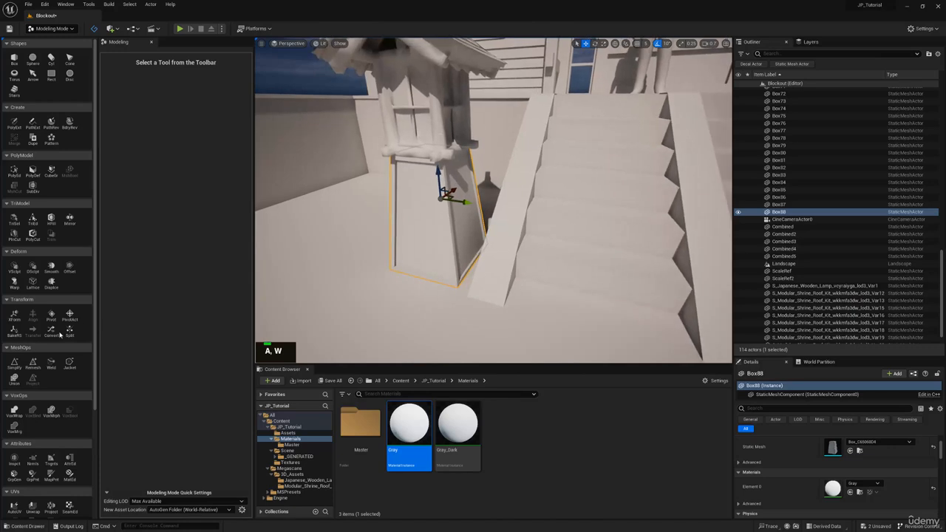
{"action": "left_click", "coordinate": [51, 316]}
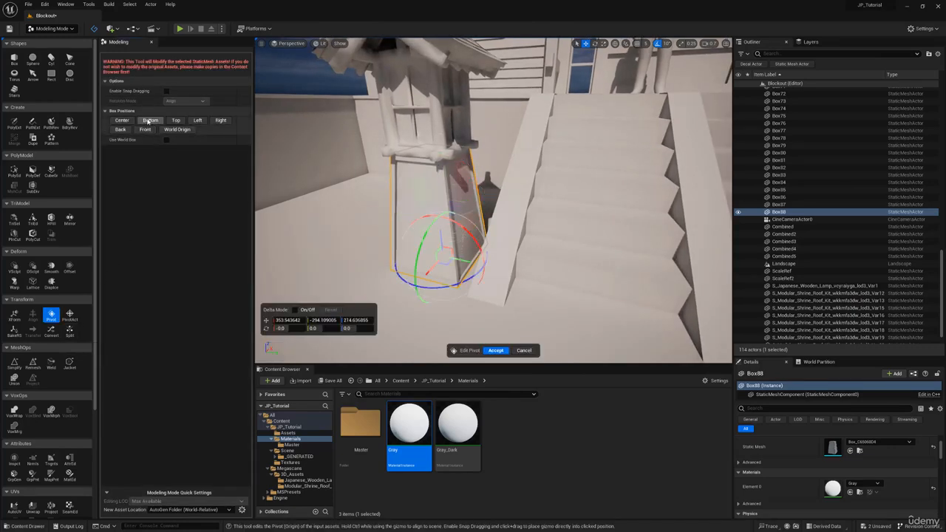
{"action": "left_click", "coordinate": [496, 350]}
Adjust the pedestal's height from its base and reseat the wooden lamp on top of it.
{"action": "key", "text": "r"}
{"action": "key", "text": "s"}
{"action": "right_click_drag", "start_coordinate": [476, 313], "coordinate": [472, 313]}
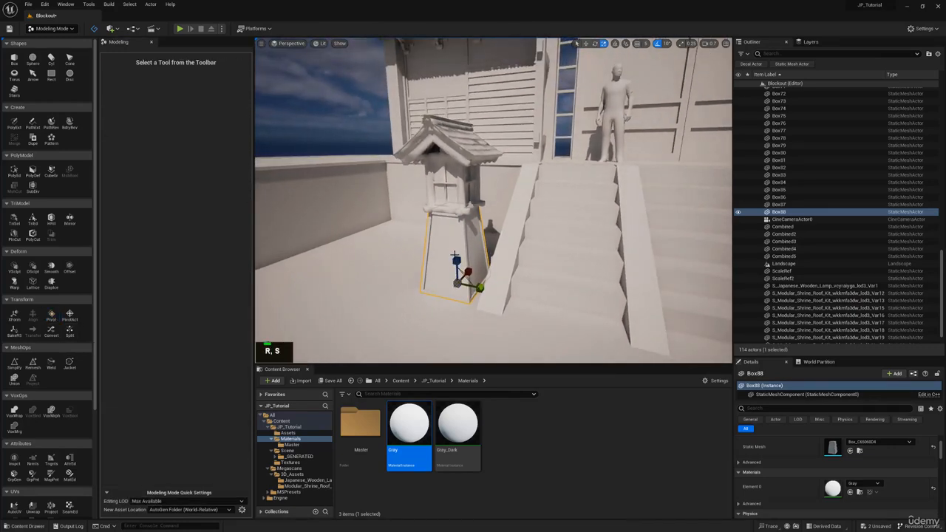
{"action": "left_click", "coordinate": [448, 198]}
{"action": "right_click_drag", "start_coordinate": [448, 198], "coordinate": [478, 196]}
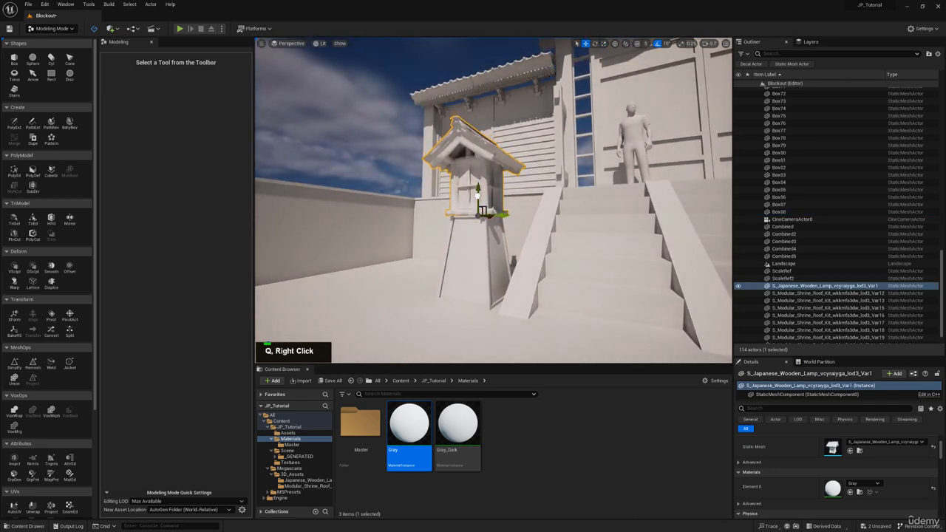
Select the lamp together with its pedestal, scale both slightly and nudge them toward the staircase ramp.
{"action": "key", "text": "r"}
{"action": "left_click", "coordinate": [478, 290], "text": "ctrl"}
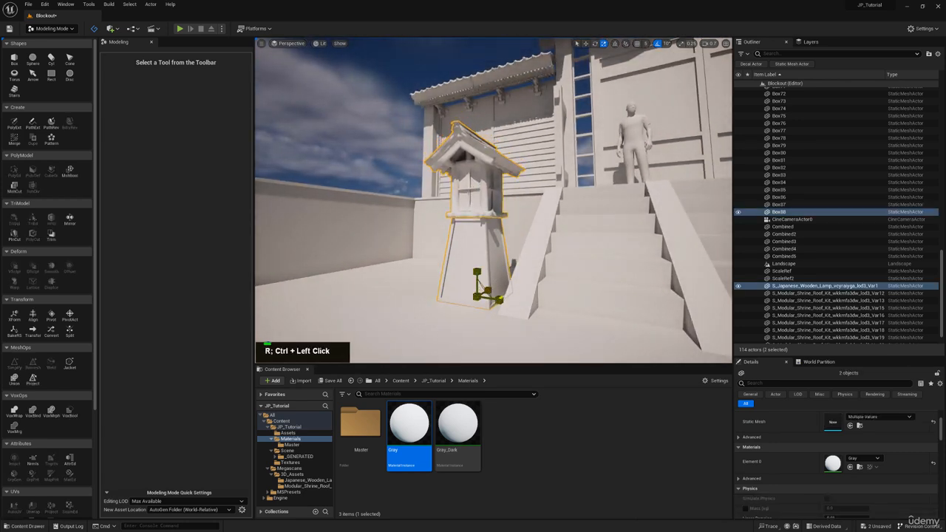
{"action": "key", "text": "e"}
{"action": "right_click_drag", "start_coordinate": [475, 296], "coordinate": [474, 289]}
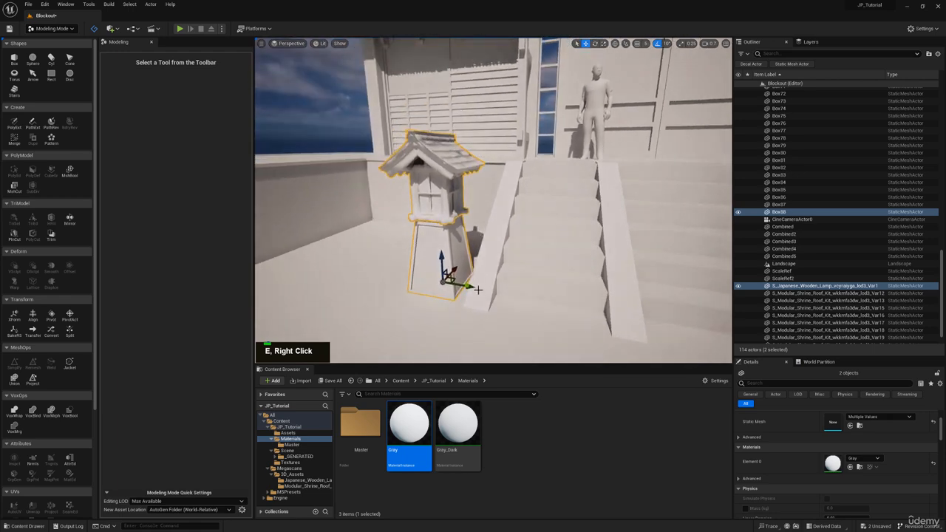
{"action": "left_click_drag", "start_coordinate": [470, 288], "coordinate": [476, 288]}
Duplicate the finished lamp and pedestal and place the copy beside the outer ramp on the opposite side of the staircase.
{"action": "key", "text": "d"}
{"action": "right_click_drag", "start_coordinate": [475, 289], "coordinate": [473, 290]}
{"action": "key", "text": "ctrl+c"}
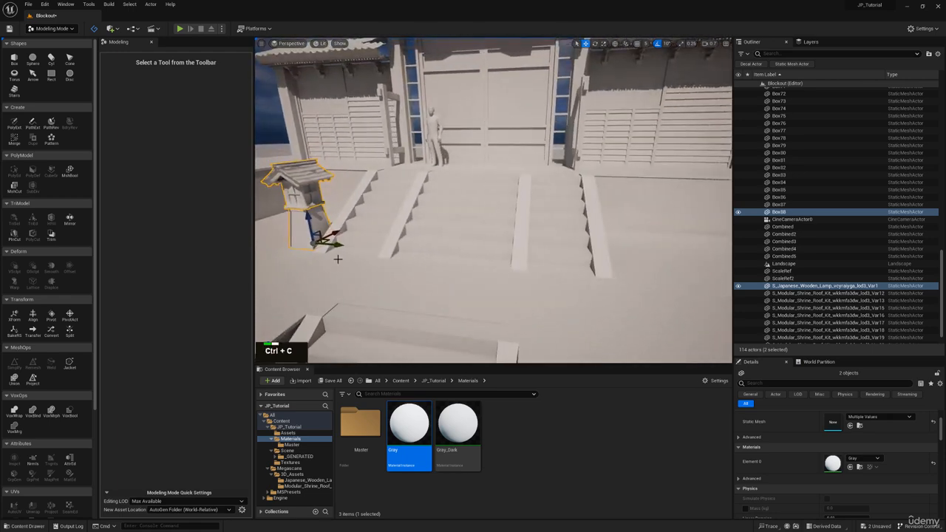
{"action": "key", "text": "ctrl+v"}
{"action": "left_click_drag", "start_coordinate": [342, 247], "coordinate": [662, 259]}
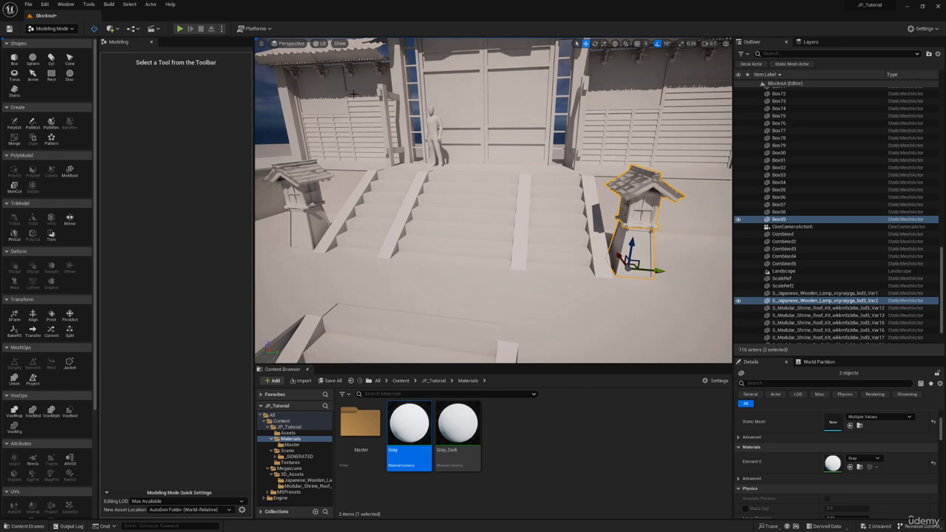
Switch to Selection Mode and save all modified content.
{"action": "left_click", "coordinate": [44, 29]}
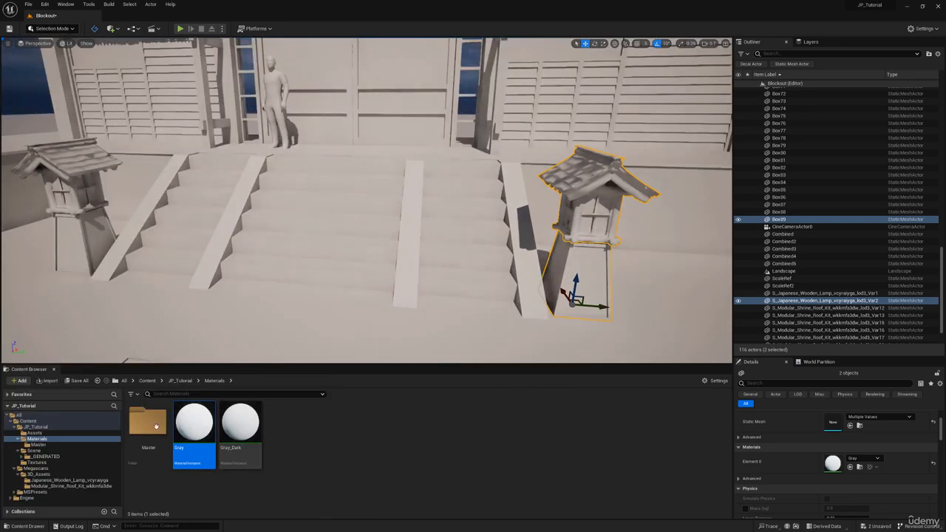
{"action": "left_click", "coordinate": [77, 381]}
{"action": "left_click", "coordinate": [539, 353]}
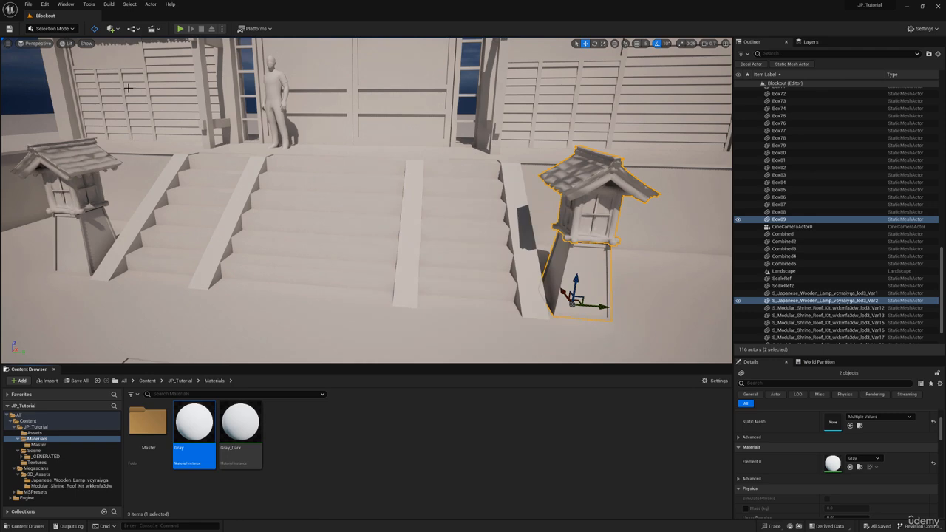
Look through CineCameraActor0 in the main viewport and enlarge the viewport by shrinking the surrounding panels.
{"action": "left_click", "coordinate": [36, 43]}
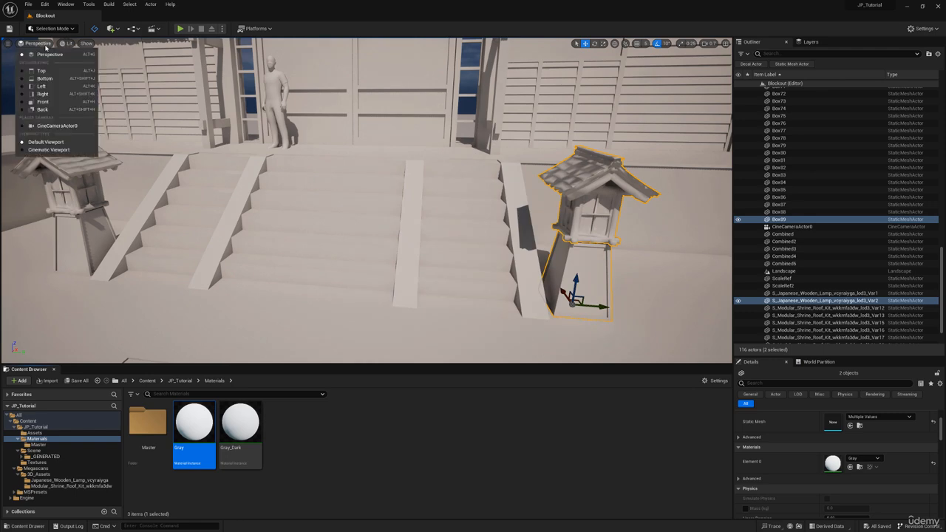
{"action": "left_click", "coordinate": [45, 126]}
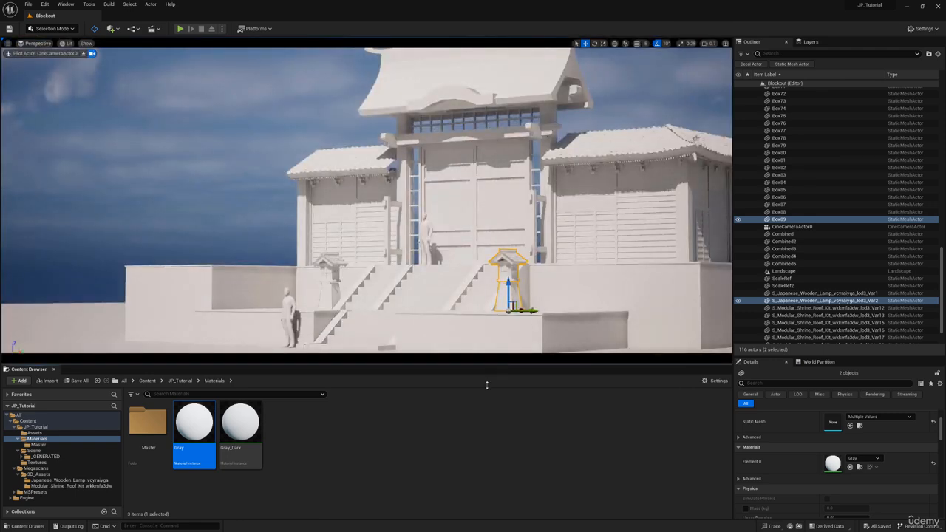
{"action": "left_click_drag", "start_coordinate": [488, 384], "coordinate": [487, 464]}
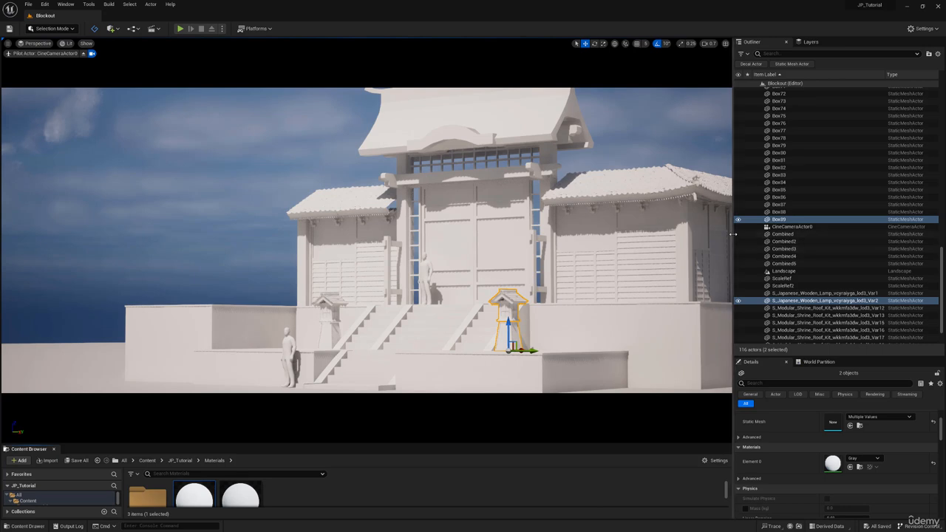
{"action": "left_click_drag", "start_coordinate": [734, 234], "coordinate": [769, 234]}
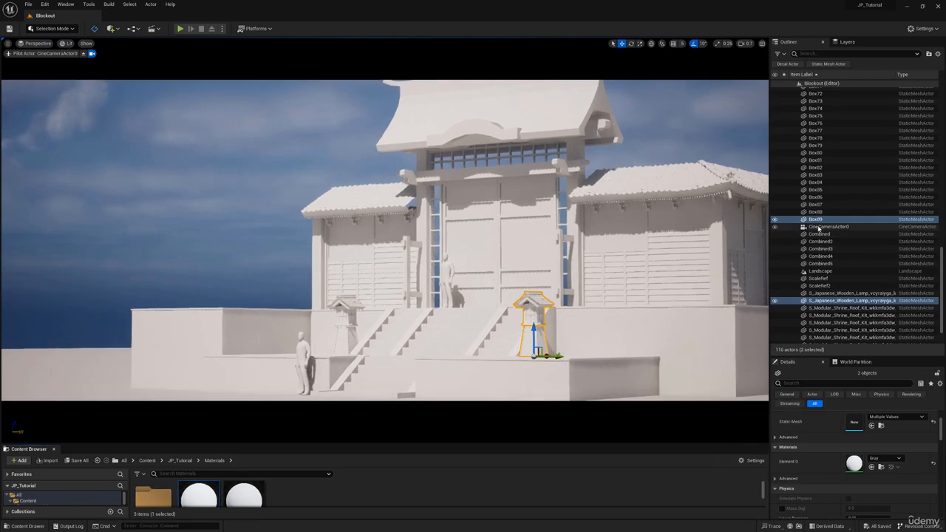
Try a 40 mm minimum and maximum focal length on CineCameraActor0.
{"action": "left_click", "coordinate": [818, 228]}
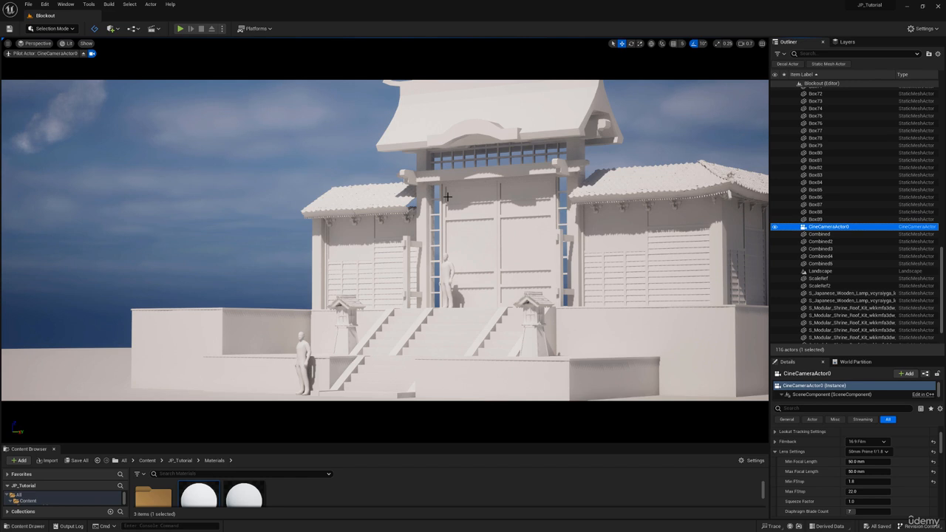
{"action": "left_click", "coordinate": [866, 453]}
{"action": "left_click", "coordinate": [867, 454]}
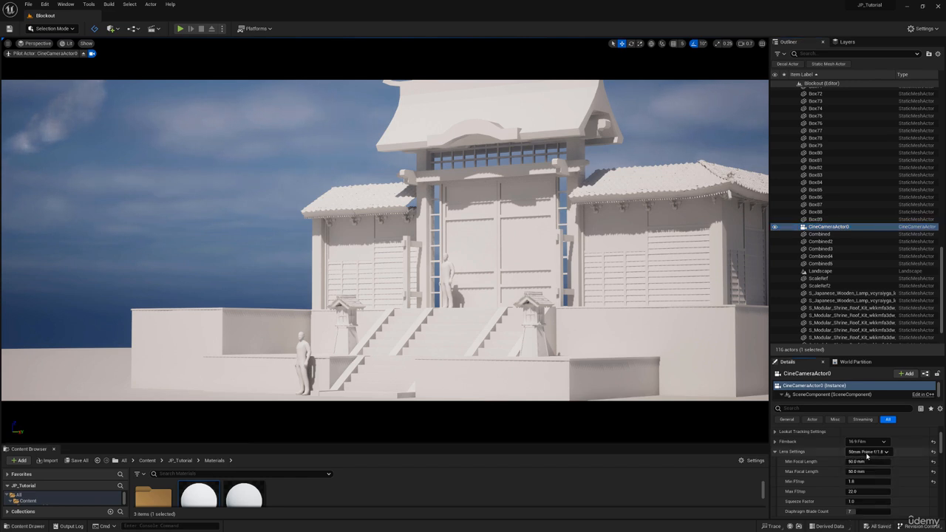
{"action": "left_click", "coordinate": [862, 463]}
{"action": "type", "text": "40"}
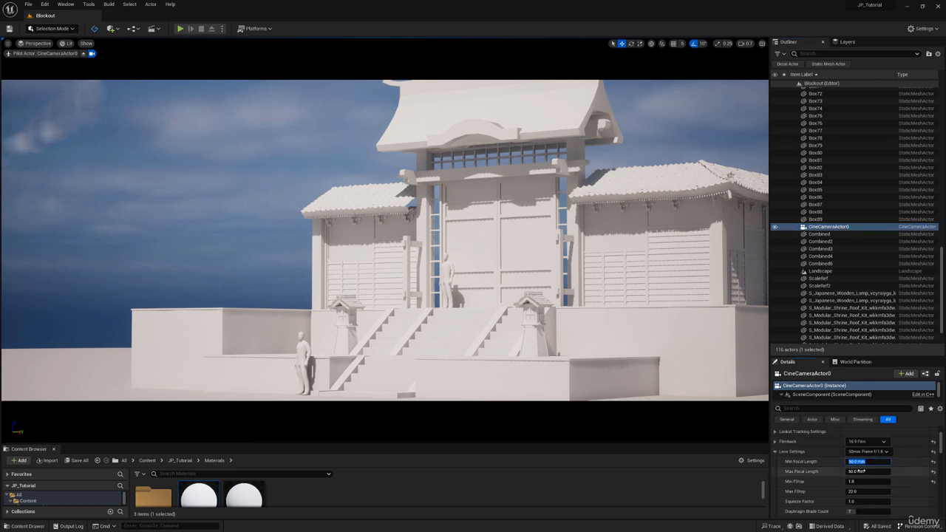
{"action": "key", "text": "Return"}
{"action": "left_click", "coordinate": [867, 471]}
{"action": "type", "text": "40"}
{"action": "key", "text": "Return"}
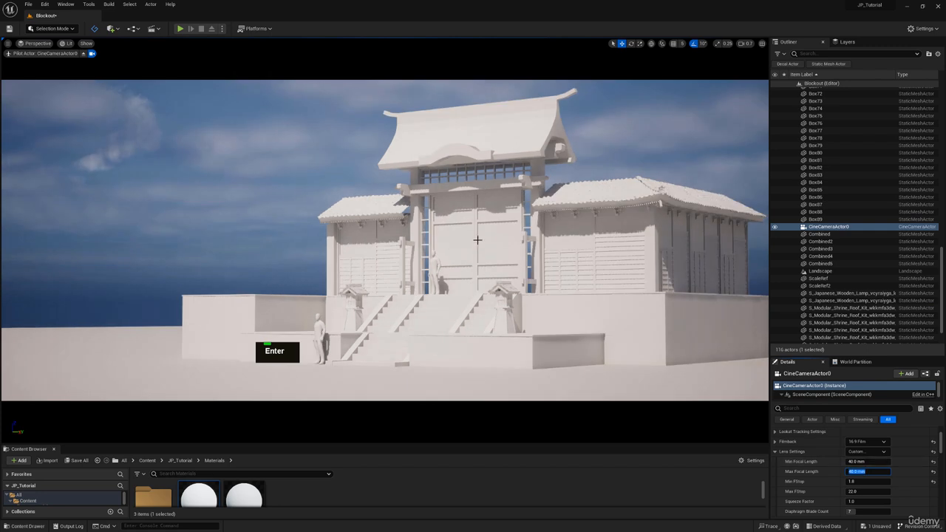
Reapply the 50mm Prime f/1.8 lens preset and reposition the piloted camera to reframe the shrine, staircase and lamps.
{"action": "key", "text": "w"}
{"action": "right_click_drag", "start_coordinate": [476, 239], "coordinate": [520, 245]}
{"action": "key", "text": "q"}
{"action": "left_click", "coordinate": [867, 452]}
{"action": "left_click", "coordinate": [865, 481]}
{"action": "key", "text": "e"}
{"action": "key", "text": "s"}
{"action": "key", "text": "q"}
{"action": "key", "text": "w"}
{"action": "key", "text": "q"}
{"action": "key", "text": "e"}
{"action": "key", "text": "w"}
{"action": "key", "text": "w"}
{"action": "key", "text": "w"}
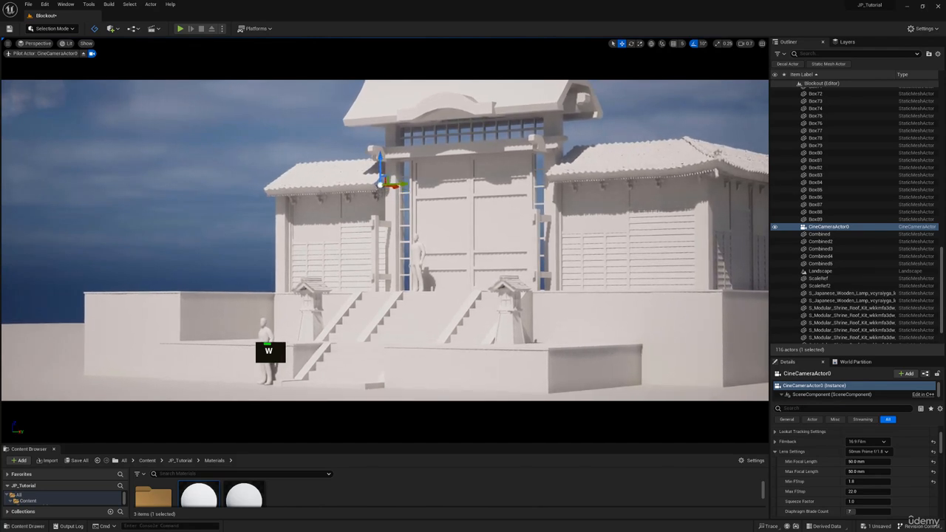
Pull the piloted CineCameraActor0 back slightly and tilt it up a little to refine the shrine framing.
{"action": "key", "text": "s"}
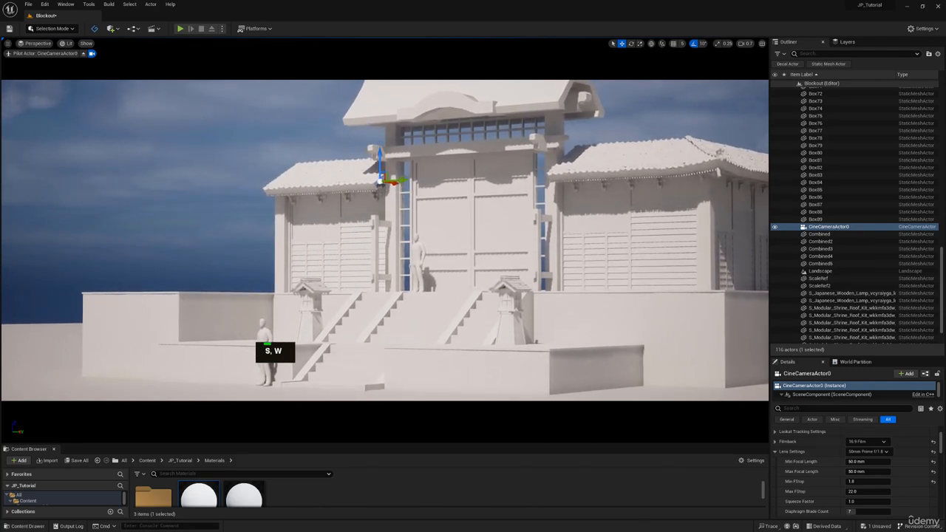
{"action": "mouse_move", "coordinate": [520, 245]}
{"action": "right_mouse_down"}
{"action": "mouse_move", "coordinate": [520, 233]}
{"action": "mouse_move", "coordinate": [519, 245]}
{"action": "right_mouse_up"}
{"action": "key", "text": "s"}
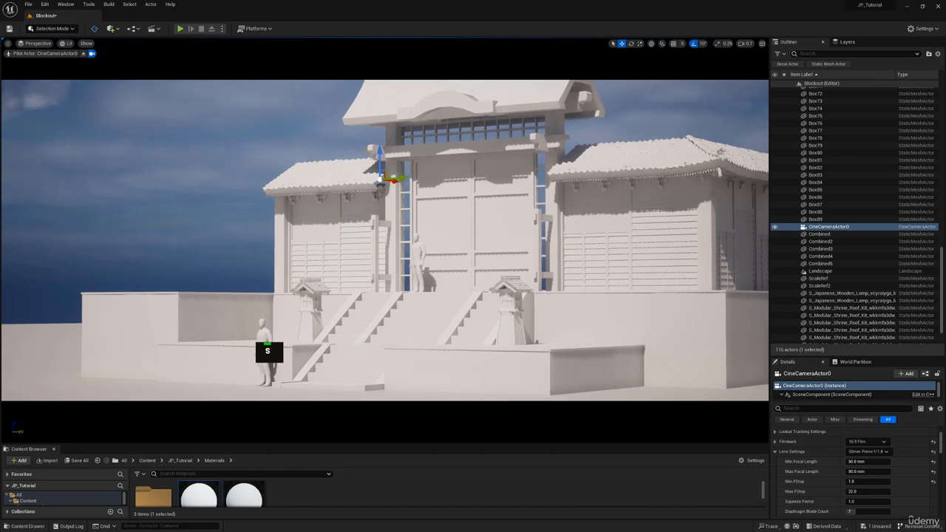
{"action": "key", "text": "s"}
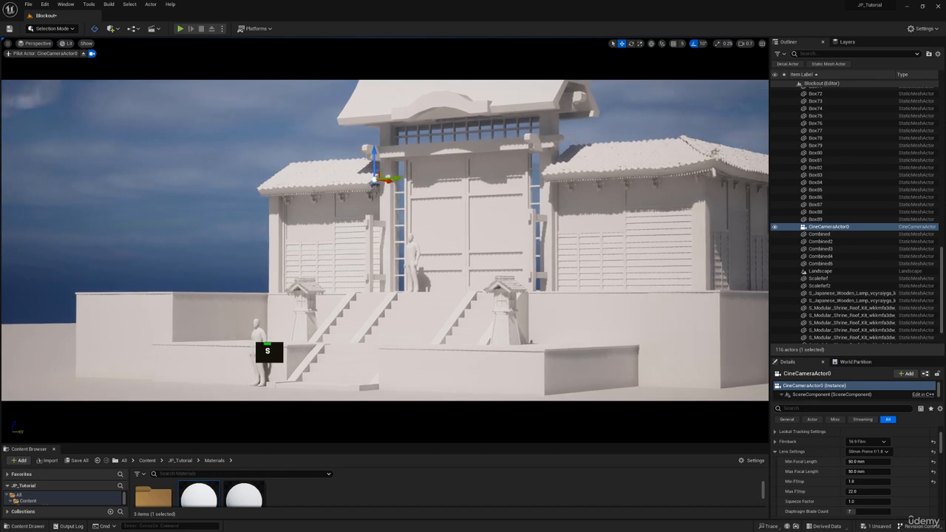
{"action": "right_click_drag", "start_coordinate": [520, 245], "coordinate": [514, 239]}
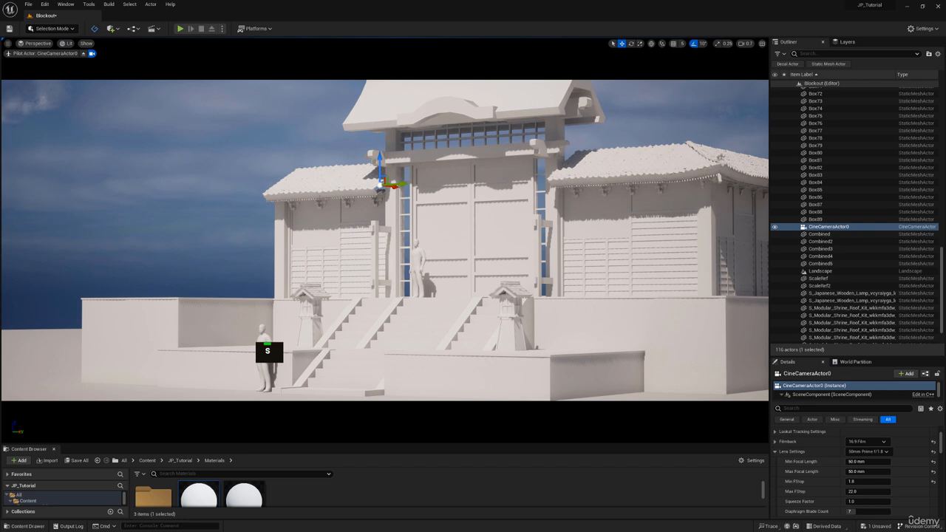
Try rotating the left gate door panel open around its outer edge, and undo the rotation.
{"action": "left_click", "coordinate": [449, 235]}
{"action": "key", "text": "e"}
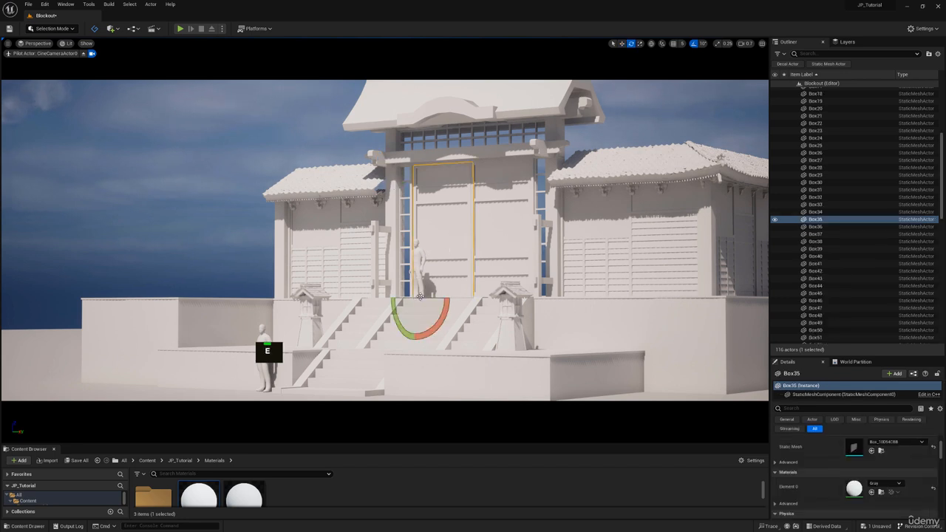
{"action": "left_click_drag", "start_coordinate": [420, 297], "coordinate": [465, 297]}
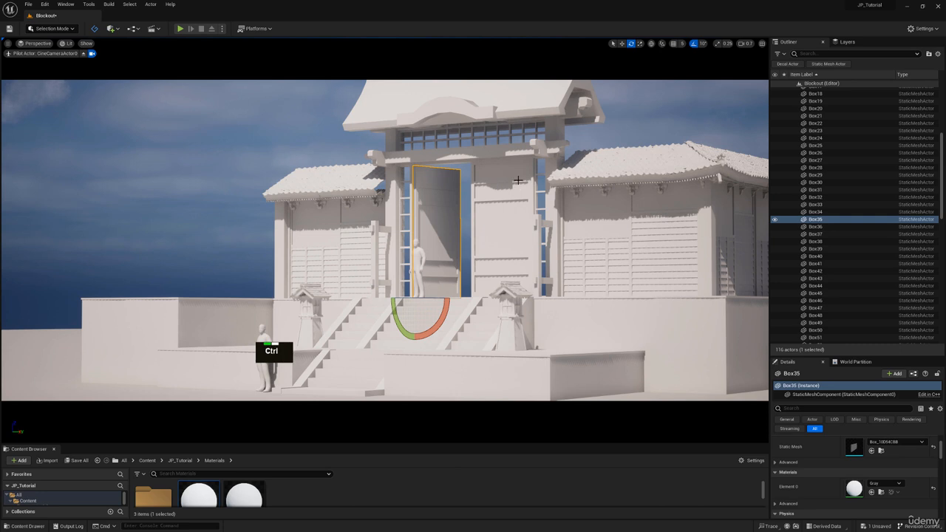
{"action": "key", "text": "ctrl+z"}
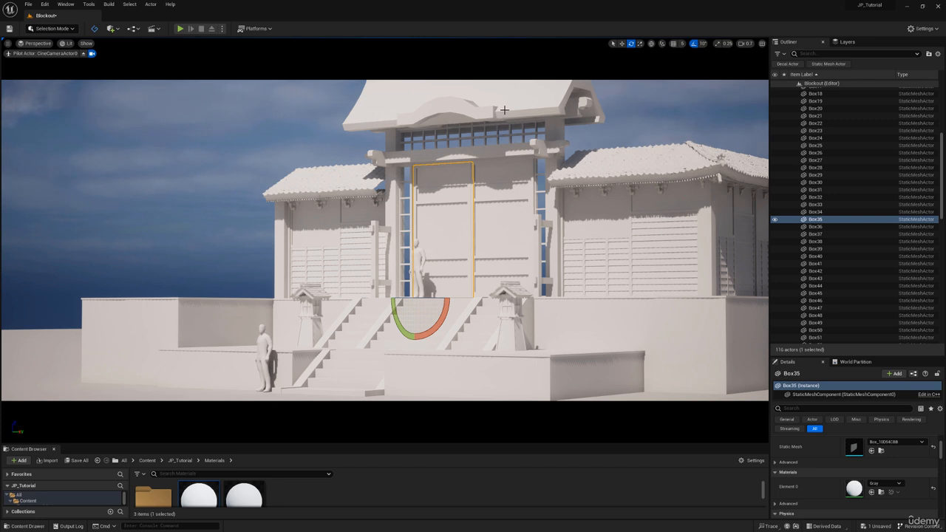
Lower the main gate roof together with its curved front gable piece slightly towards the lattice.
{"action": "left_click", "coordinate": [468, 115], "text": "ctrl"}
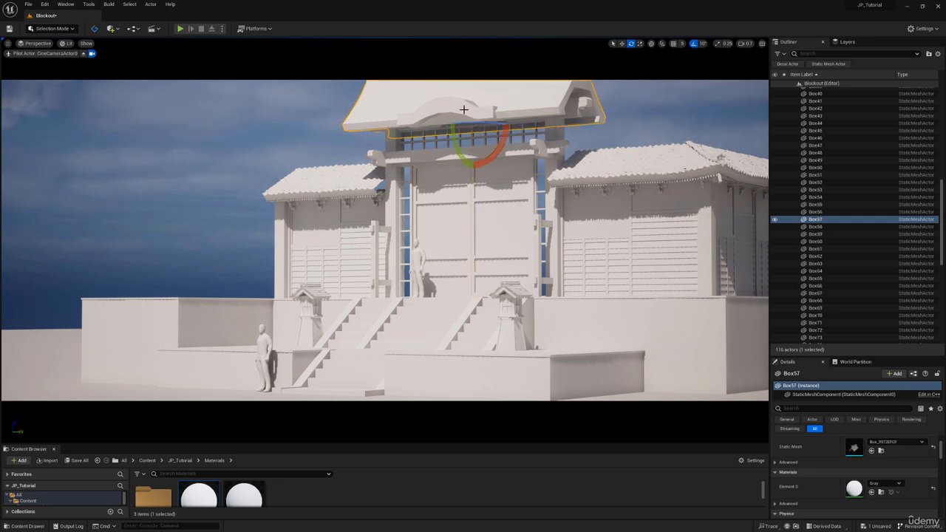
{"action": "left_click", "coordinate": [465, 112], "text": "ctrl"}
{"action": "key", "text": "w"}
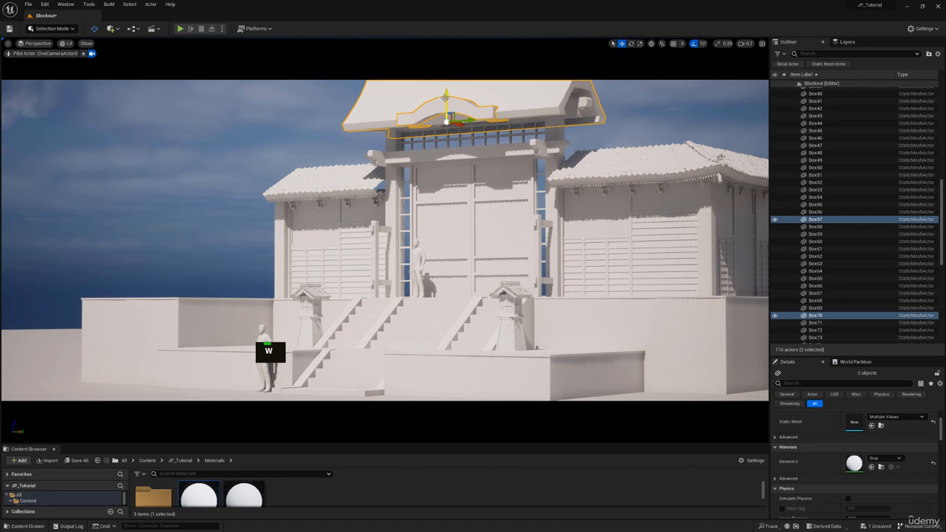
{"action": "left_click_drag", "start_coordinate": [446, 99], "coordinate": [447, 105]}
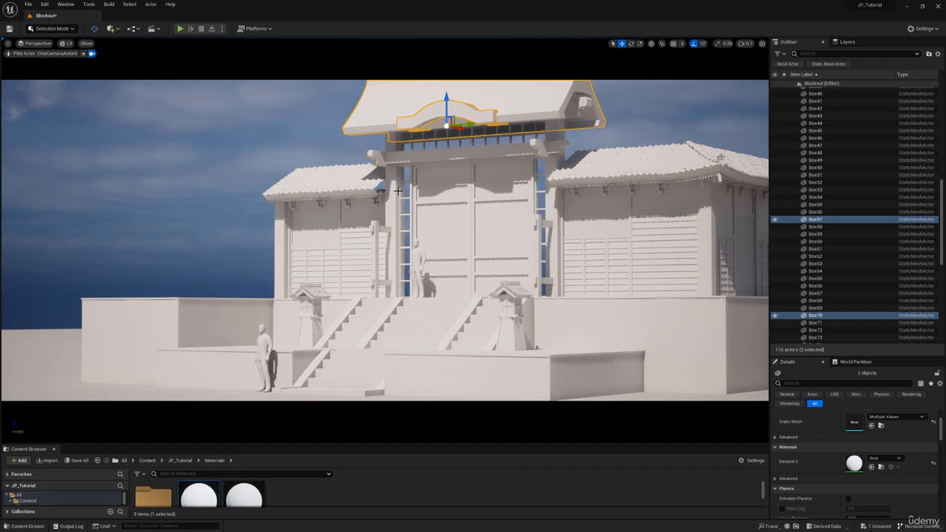
Try lowering the gate's horizontal crossbeam together with its two end pieces, and undo the move.
{"action": "left_click", "coordinate": [543, 153]}
{"action": "left_click", "coordinate": [555, 146], "text": "ctrl"}
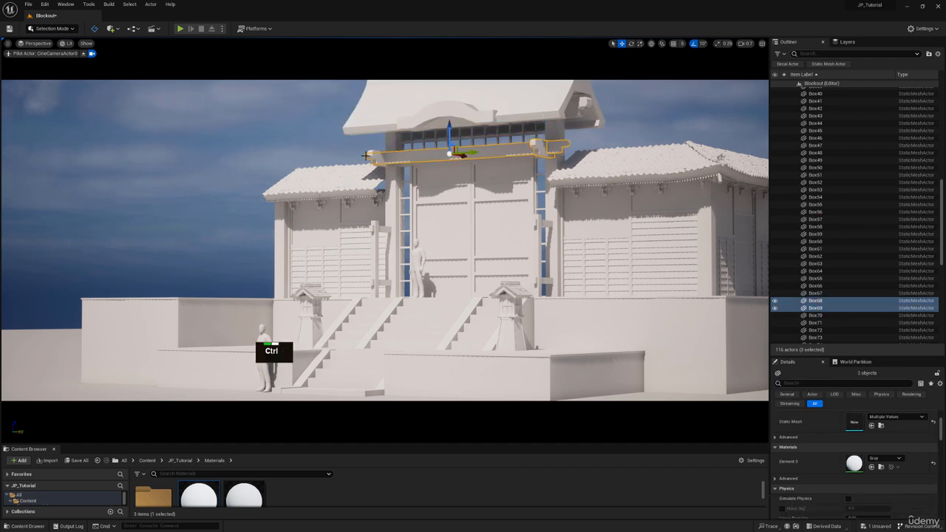
{"action": "left_click", "coordinate": [372, 156], "text": "ctrl"}
{"action": "right_click", "coordinate": [373, 157]}
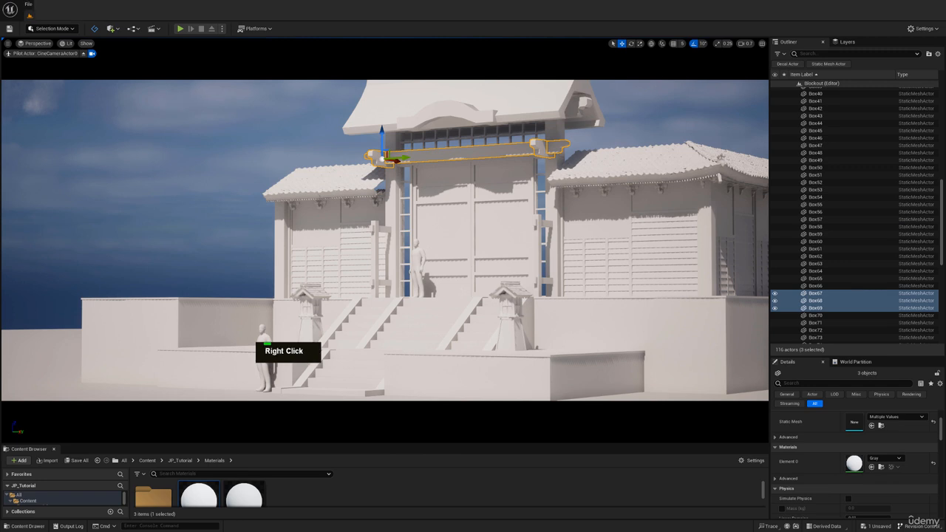
{"action": "scroll", "coordinate": [373, 157], "scroll_direction": "up", "scroll_amount": 1}
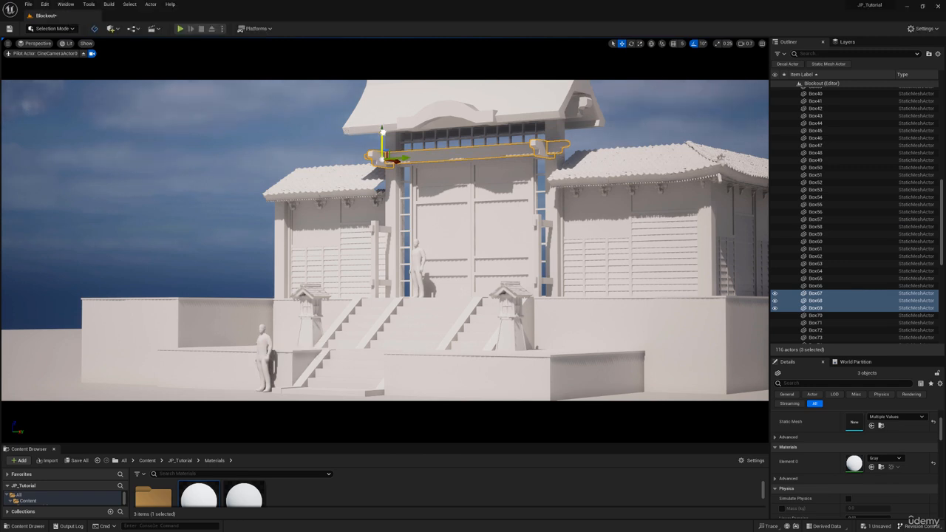
{"action": "left_click_drag", "start_coordinate": [383, 130], "coordinate": [384, 140]}
{"action": "key", "text": "ctrl+z"}
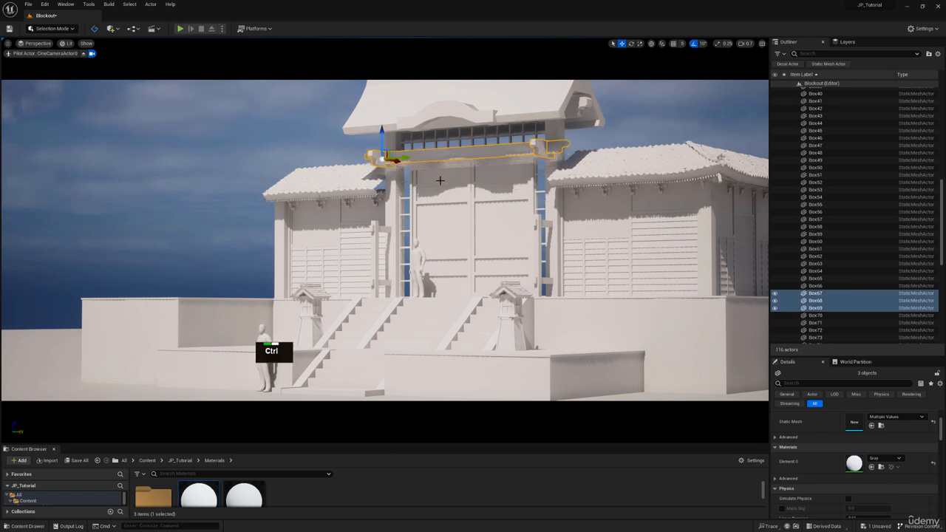
Try scaling the height of both gate door panels together, and undo the scaling.
{"action": "left_click", "coordinate": [445, 211]}
{"action": "left_click", "coordinate": [489, 229], "text": "ctrl"}
{"action": "key", "text": "r"}
{"action": "left_click_drag", "start_coordinate": [533, 274], "coordinate": [533, 276]}
{"action": "key", "text": "ctrl+z"}
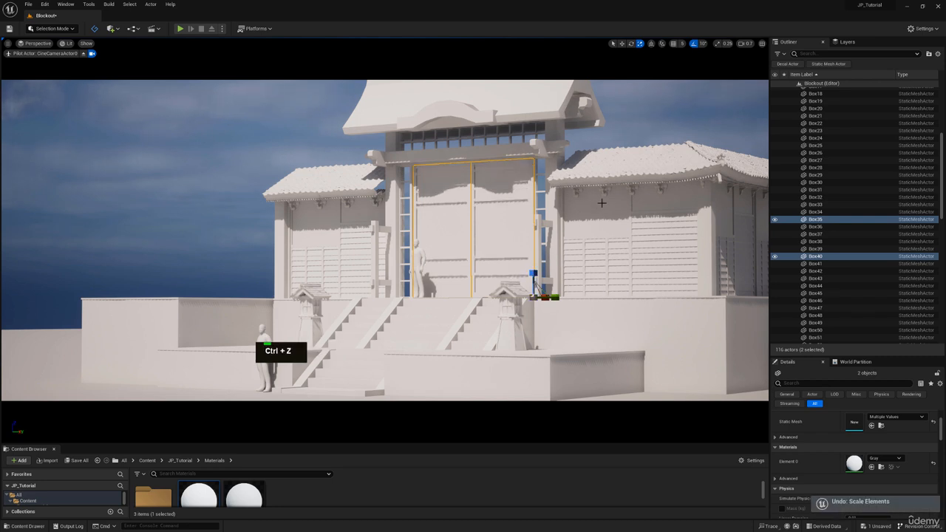
Try scaling the gate's crossbeam with its two end pieces, undo it, and select only the end pieces for moving.
{"action": "left_click", "coordinate": [396, 164]}
{"action": "left_click", "coordinate": [379, 158]}
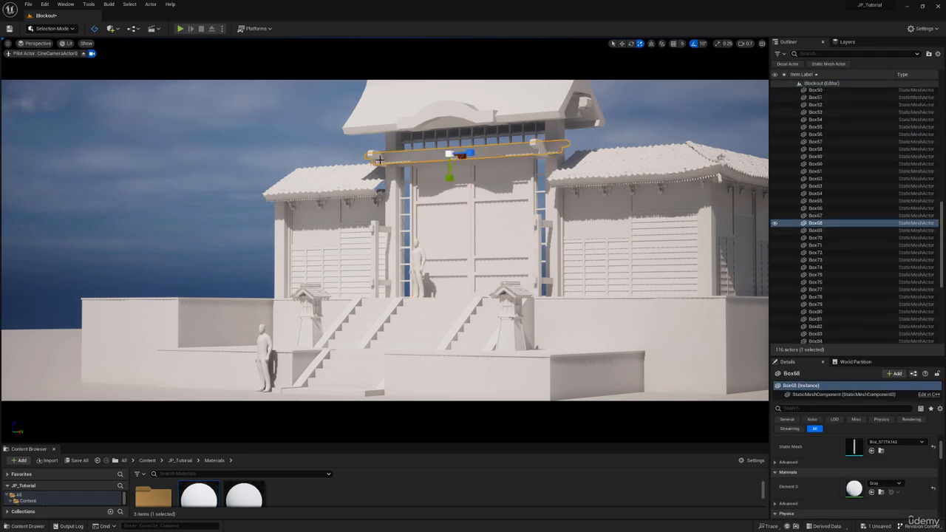
{"action": "left_click", "coordinate": [546, 147]}
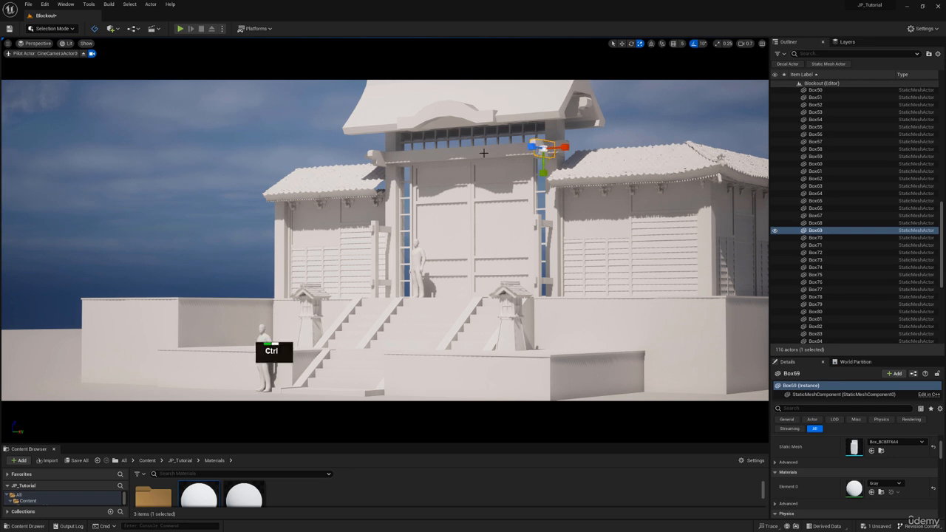
{"action": "left_click", "coordinate": [379, 159], "text": "ctrl"}
{"action": "left_click", "coordinate": [373, 156], "text": "ctrl"}
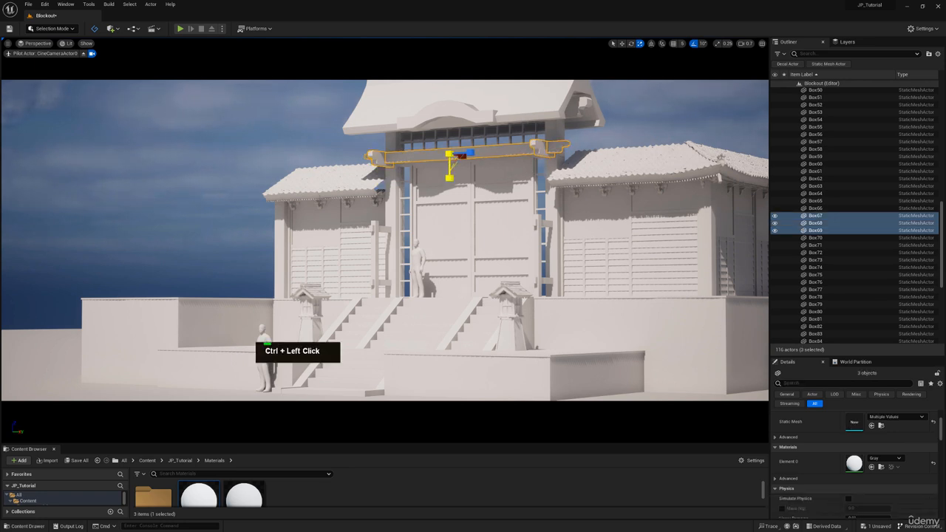
{"action": "key", "text": "ctrl+z"}
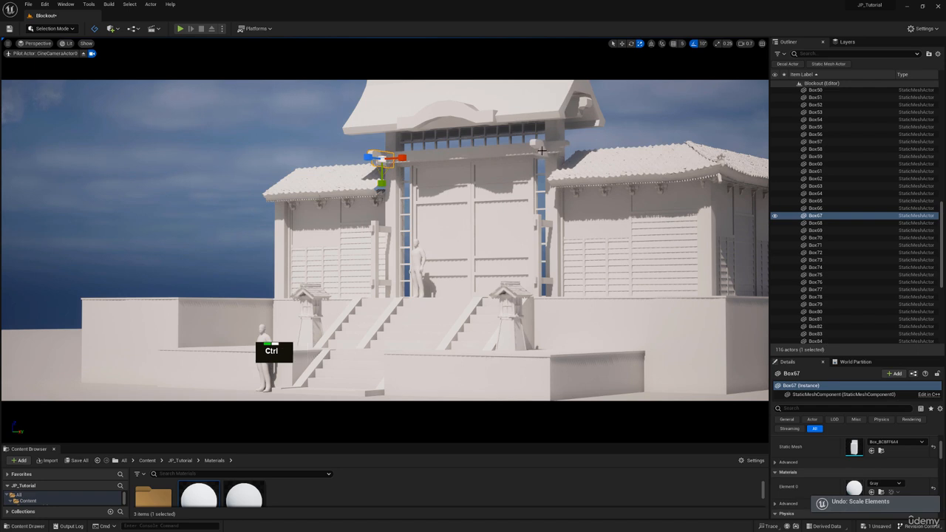
{"action": "left_click", "coordinate": [542, 150], "text": "ctrl"}
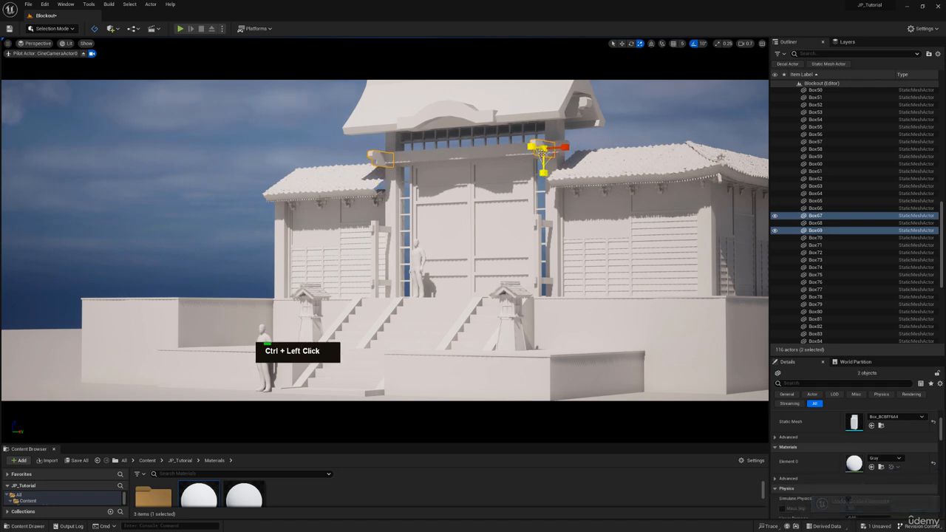
{"action": "key", "text": "w"}
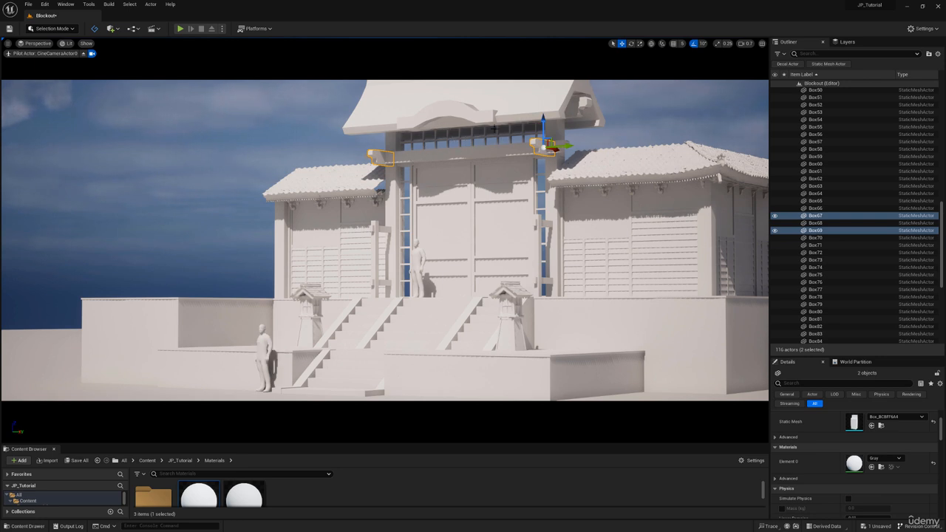
Lower the long beam beneath the main gate roof slightly to match the lowered roof.
{"action": "left_click", "coordinate": [581, 109]}
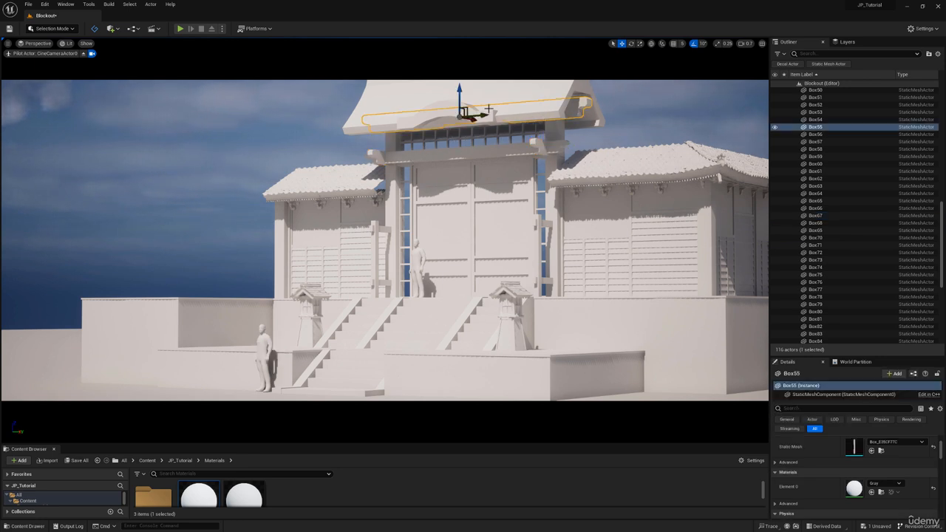
{"action": "left_click_drag", "start_coordinate": [459, 95], "coordinate": [460, 99]}
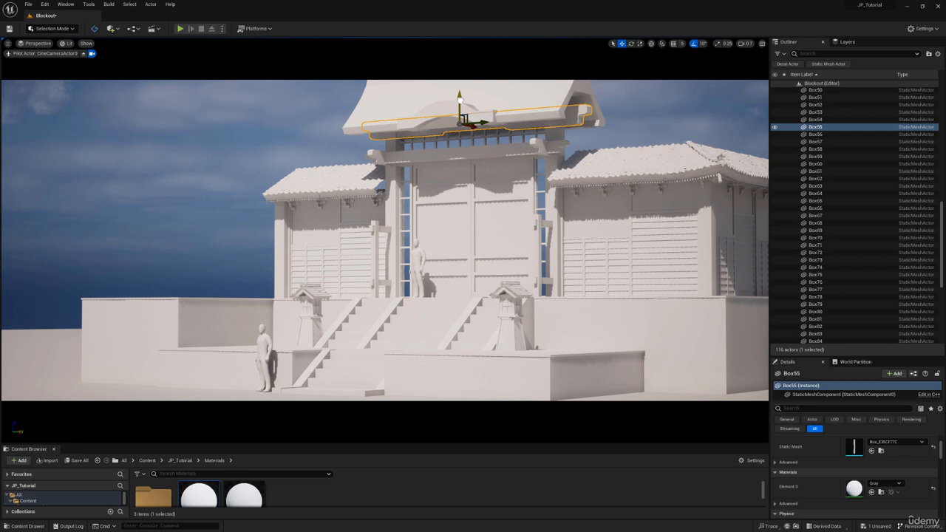
{"action": "left_click", "coordinate": [634, 104]}
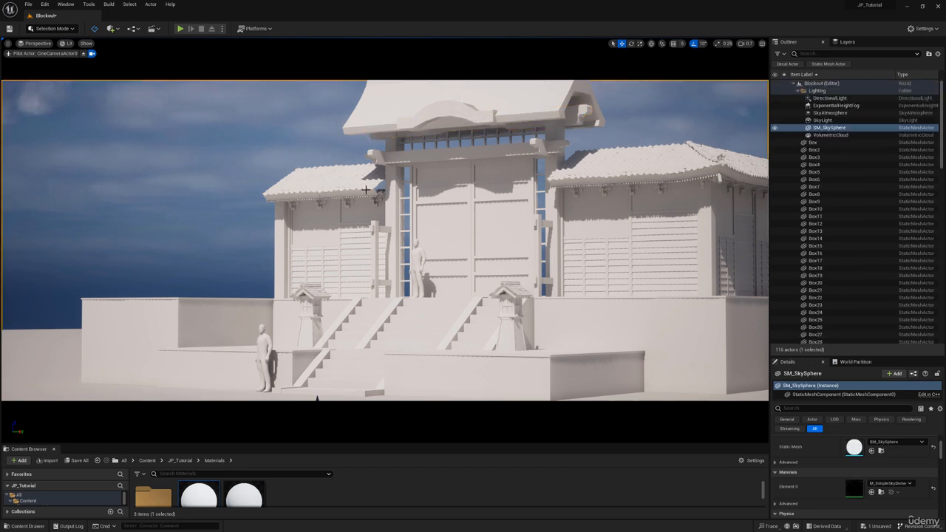
{"action": "double_click", "coordinate": [329, 182]}
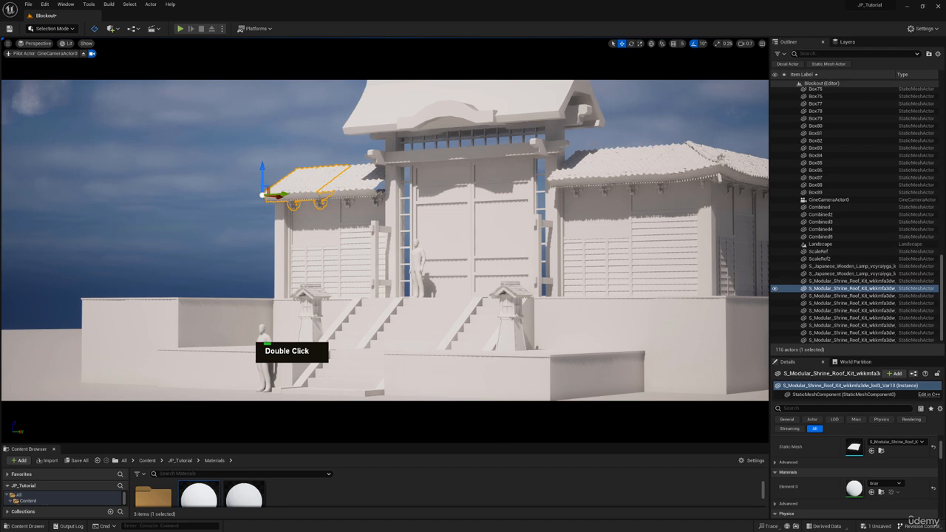
{"action": "left_click", "coordinate": [602, 162]}
{"action": "left_click", "coordinate": [660, 158]}
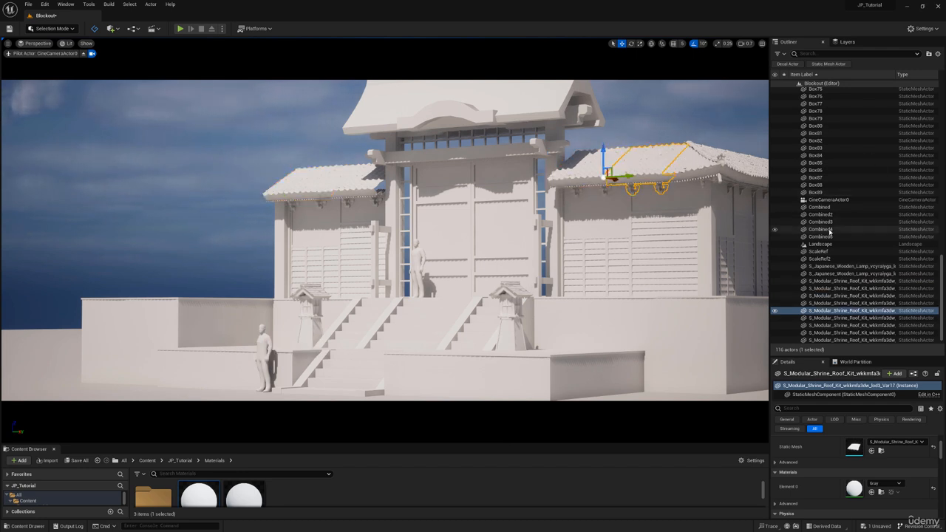
Enlarge the property area for the DirectionalLight and set its Z rotation to about 43.2° to change the sun's direction.
{"action": "scroll", "coordinate": [899, 131], "scroll_direction": "up", "scroll_amount": 6}
{"action": "scroll", "coordinate": [899, 246], "scroll_direction": "up", "scroll_amount": 10}
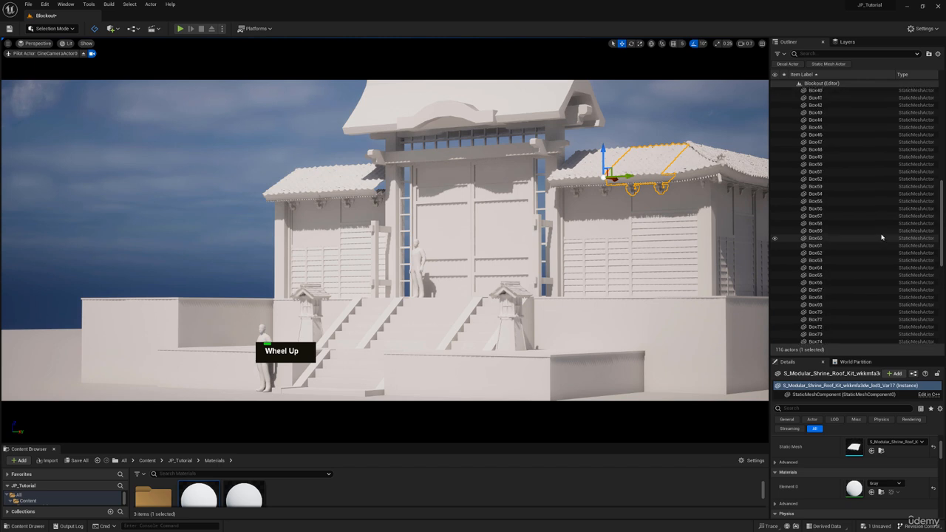
{"action": "scroll", "coordinate": [866, 231], "scroll_direction": "up", "scroll_amount": 3}
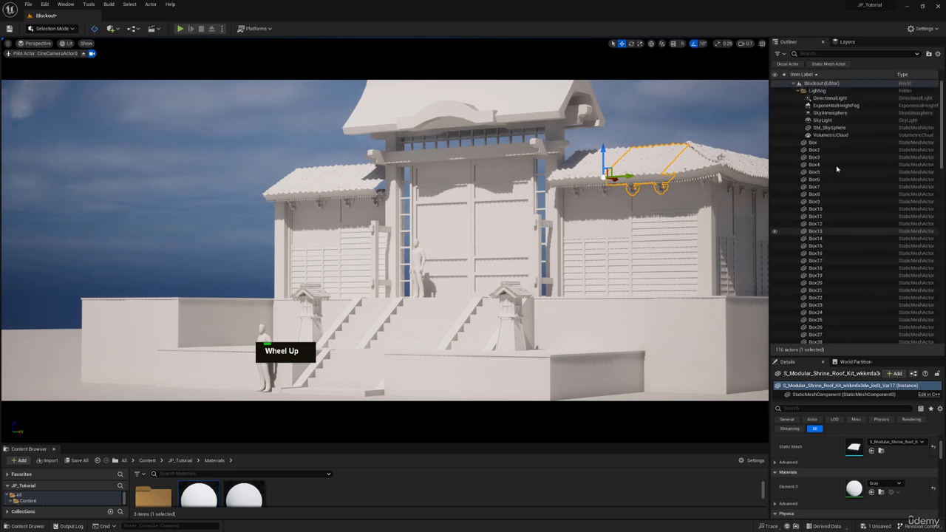
{"action": "left_click", "coordinate": [831, 97]}
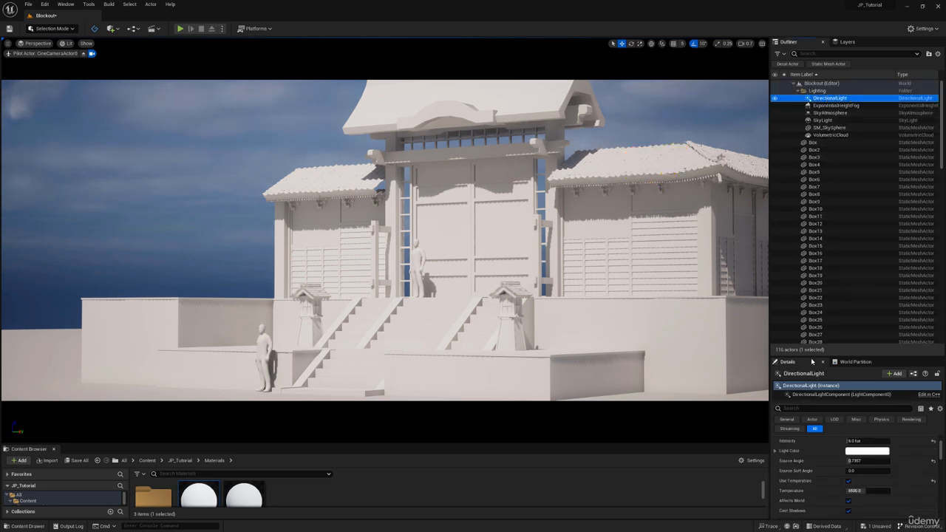
{"action": "left_click_drag", "start_coordinate": [815, 356], "coordinate": [816, 244]}
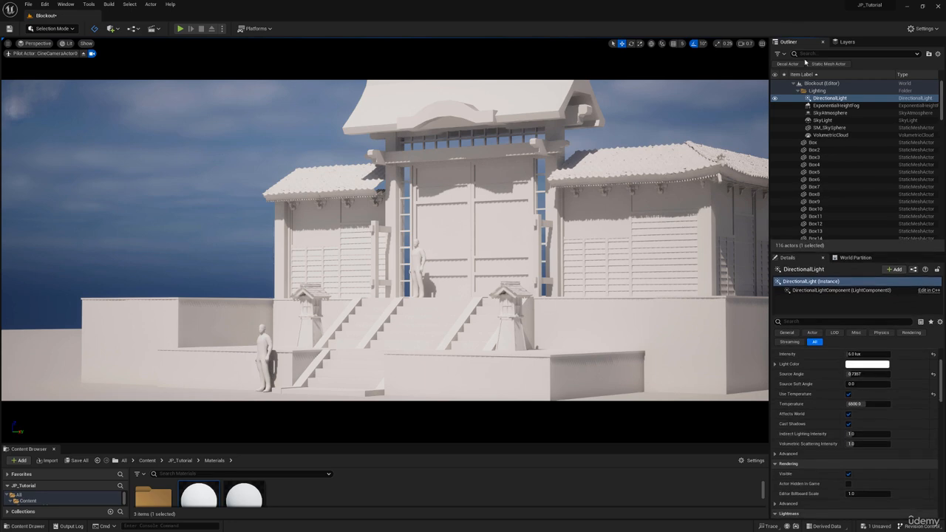
{"action": "scroll", "coordinate": [850, 423], "scroll_direction": "up", "scroll_amount": 3}
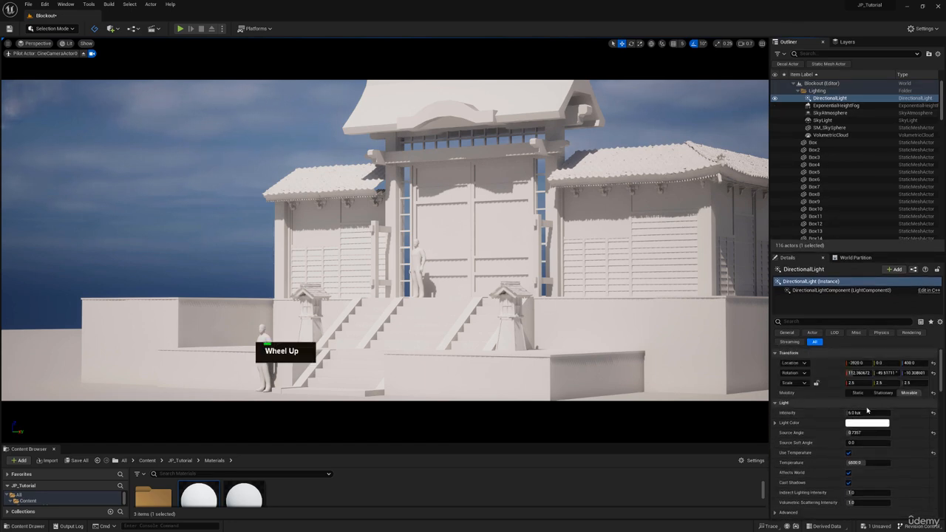
{"action": "mouse_move", "coordinate": [916, 374]}
{"action": "left_mouse_down"}
{"action": "mouse_move", "coordinate": [935, 373]}
{"action": "mouse_move", "coordinate": [922, 373]}
{"action": "left_mouse_up"}
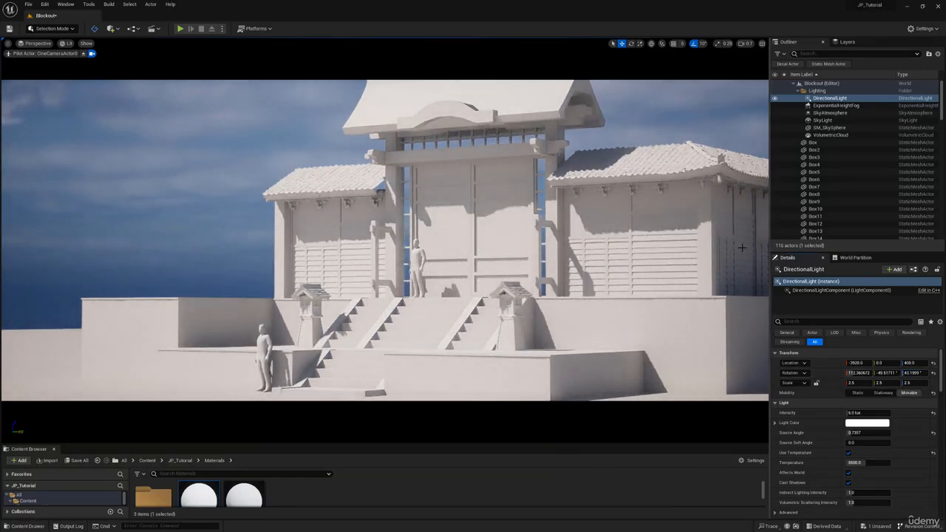
Try source angles of 1 and 1.56 on the DirectionalLight, and settle on 2.28 for the shadow softness.
{"action": "left_click", "coordinate": [868, 433]}
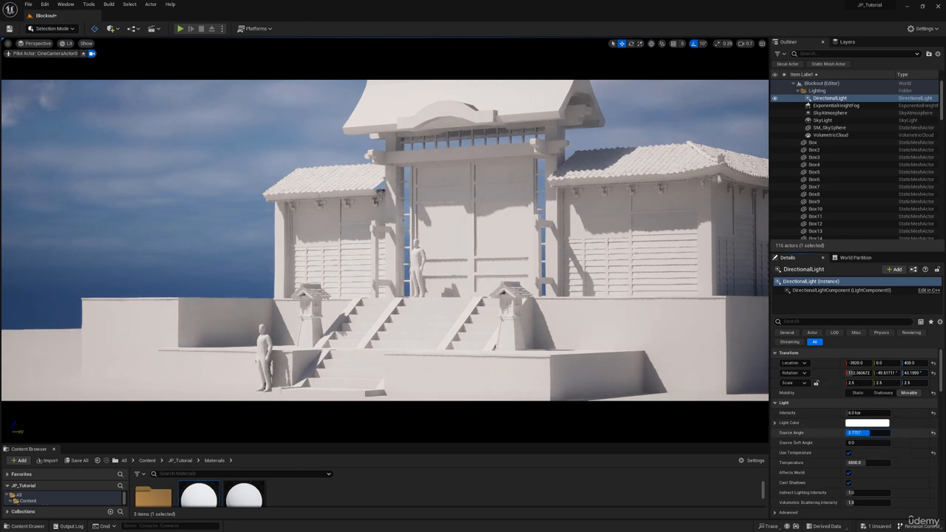
{"action": "type", "text": "1"}
{"action": "key", "text": "Return"}
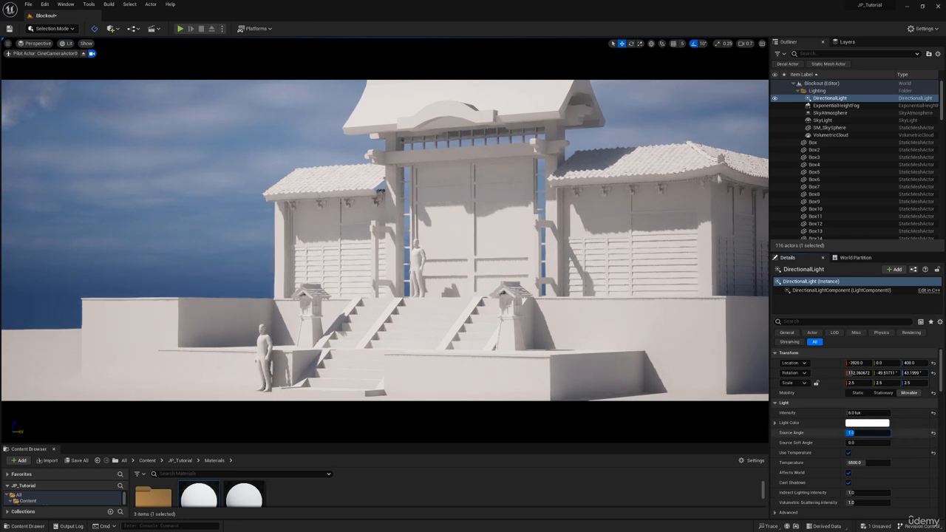
{"action": "type", "text": "1.56"}
{"action": "key", "text": "Return"}
{"action": "left_click_drag", "start_coordinate": [870, 432], "coordinate": [869, 431]}
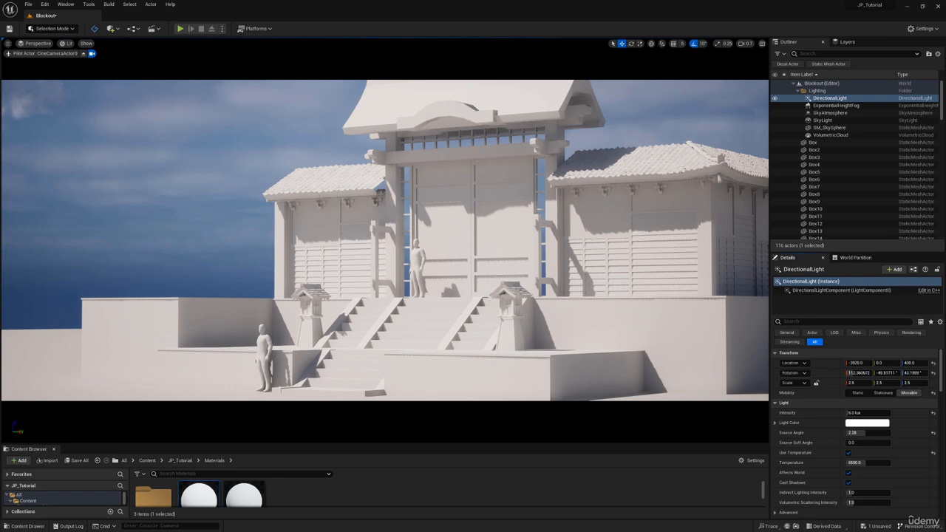
Stop piloting the cinematic camera and select the roof tile pieces above the left side building to examine them.
{"action": "left_click", "coordinate": [84, 54]}
{"action": "right_click_drag", "start_coordinate": [325, 222], "coordinate": [373, 219]}
{"action": "key", "text": "w"}
{"action": "scroll", "coordinate": [326, 222], "scroll_direction": "up", "scroll_amount": 3}
{"action": "key", "text": "e"}
{"action": "key", "text": "w"}
{"action": "key", "text": "d"}
{"action": "left_click", "coordinate": [374, 219]}
{"action": "left_click", "coordinate": [259, 198]}
{"action": "left_click", "coordinate": [389, 203]}
{"action": "left_click", "coordinate": [270, 203]}
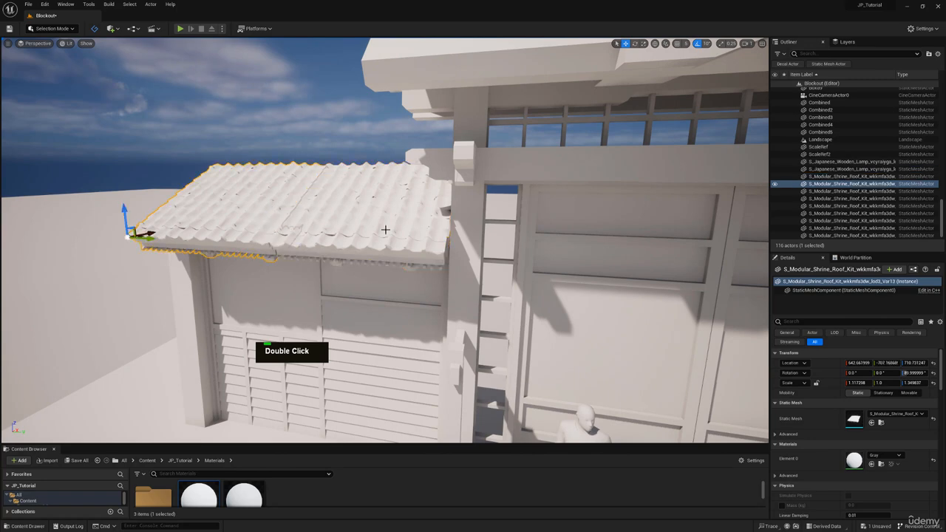
Enlarge the asset browsing area and open the Megascans Modular_Shrine_Roof_Kit folder.
{"action": "left_click_drag", "start_coordinate": [439, 444], "coordinate": [438, 340]}
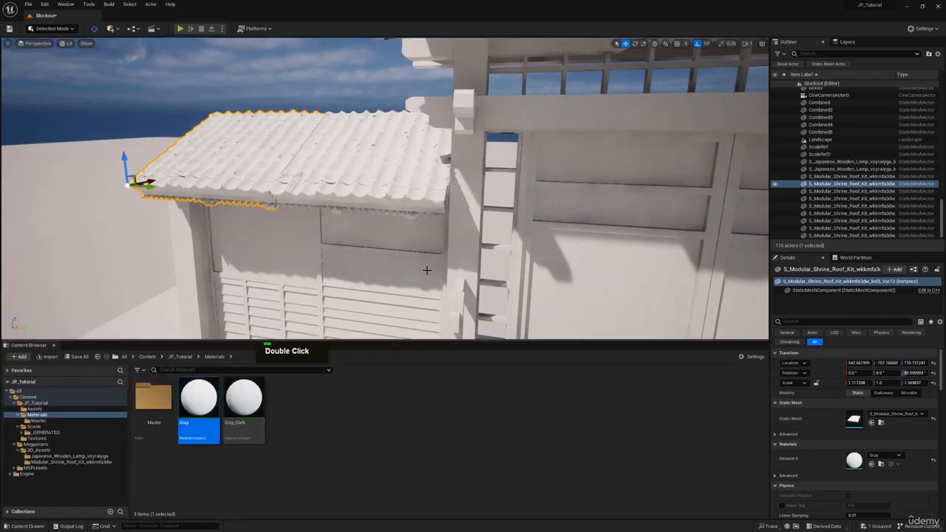
{"action": "key", "text": "e"}
{"action": "right_click_drag", "start_coordinate": [427, 269], "coordinate": [427, 268]}
{"action": "key", "text": "s"}
{"action": "key", "text": "e"}
{"action": "left_click", "coordinate": [71, 462]}
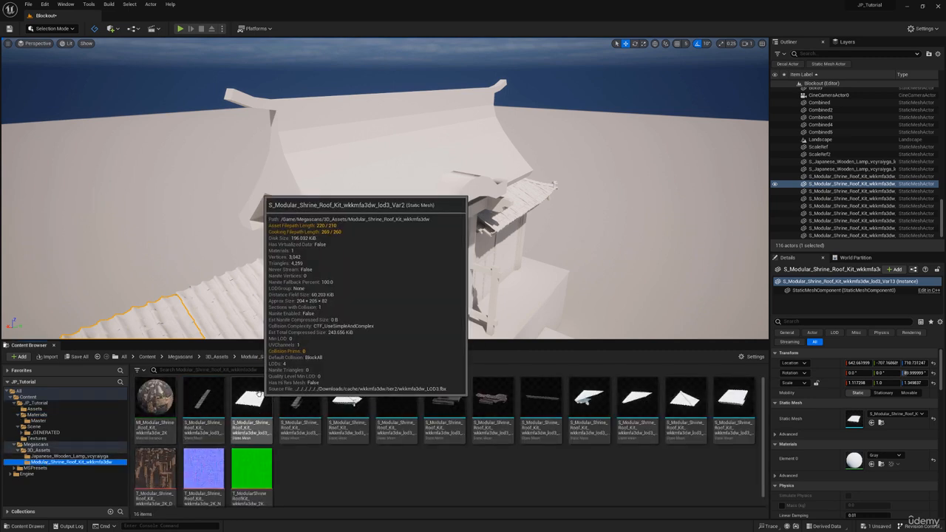
Place the Var2 roof tile mesh at the front left end of the main gate roof and lower it onto the slope.
{"action": "left_click_drag", "start_coordinate": [262, 416], "coordinate": [362, 221]}
{"action": "key", "text": "e"}
{"action": "key", "text": "w"}
{"action": "right_click_drag", "start_coordinate": [353, 185], "coordinate": [352, 144]}
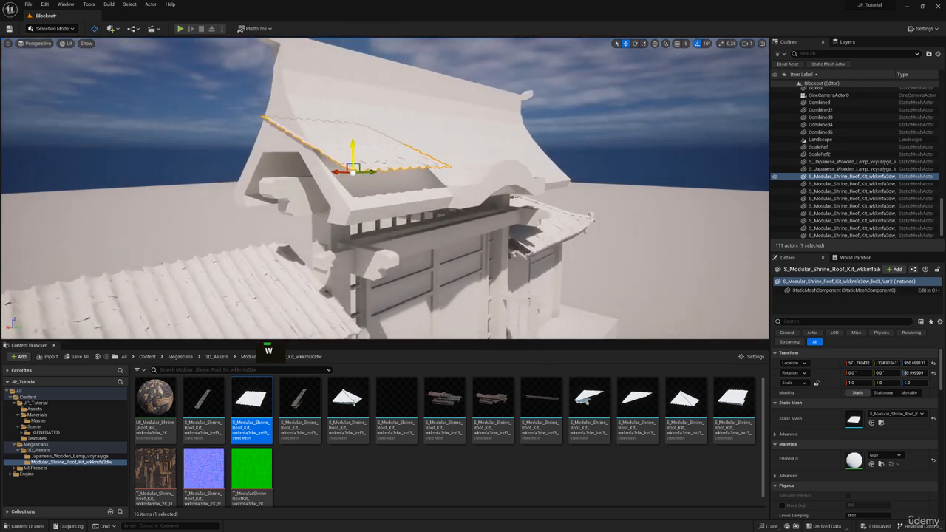
{"action": "left_click_drag", "start_coordinate": [352, 145], "coordinate": [348, 185]}
Tilt the tile panel to about 30° on X to follow the gate roof, and scale it uniformly to about 1.12.
{"action": "key", "text": "e"}
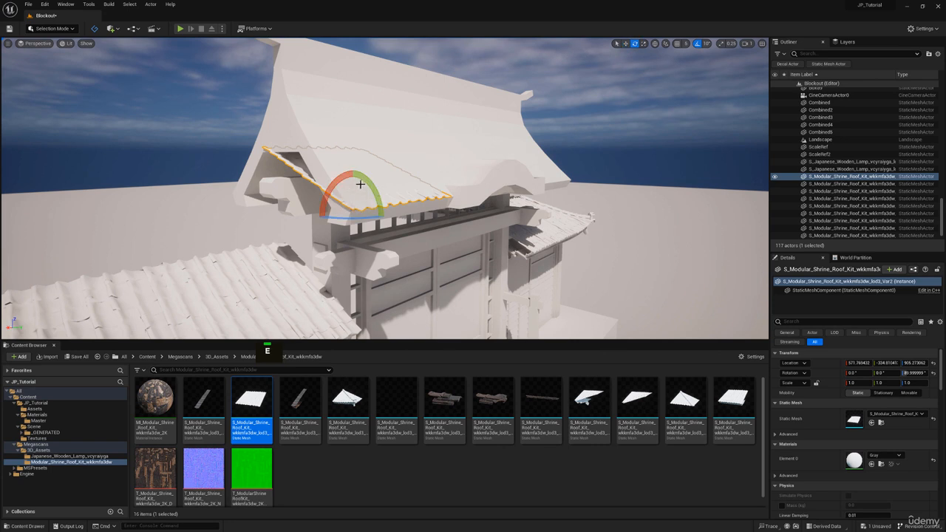
{"action": "mouse_move", "coordinate": [347, 201]}
{"action": "left_mouse_down"}
{"action": "mouse_move", "coordinate": [322, 205]}
{"action": "mouse_move", "coordinate": [362, 210]}
{"action": "left_mouse_up"}
{"action": "key", "text": "r"}
{"action": "key", "text": "w"}
{"action": "key", "text": "d"}
{"action": "right_click_drag", "start_coordinate": [363, 209], "coordinate": [385, 187]}
{"action": "key", "text": "w"}
{"action": "key", "text": "s"}
Duplicate the tile panel twice, placing the copies side by side along the front of the gate roof.
{"action": "key", "text": "ctrl+c"}
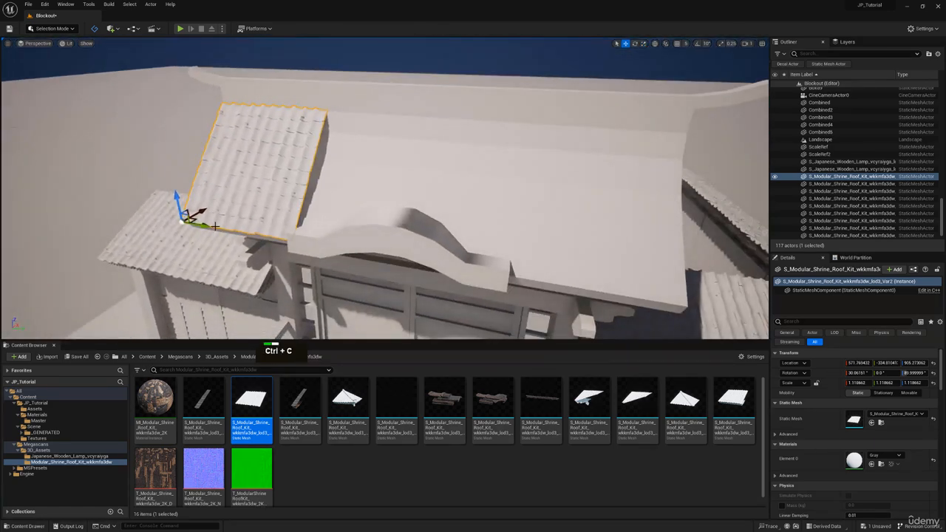
{"action": "key", "text": "ctrl+v"}
{"action": "left_click_drag", "start_coordinate": [209, 225], "coordinate": [457, 252]}
{"action": "key", "text": "ctrl+c"}
{"action": "key", "text": "ctrl+v"}
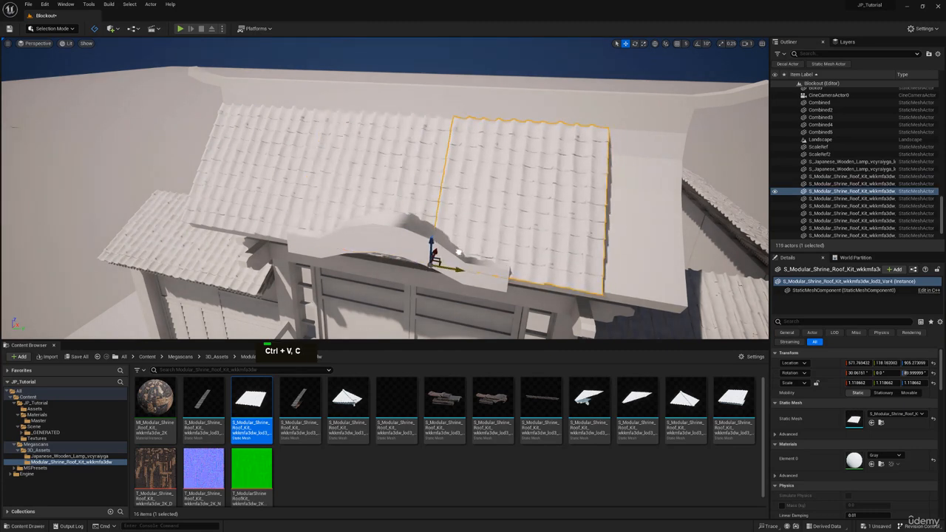
Select all three tile panels and stretch them lengthwise to an X scale of about 1.28 to span the gate roof.
{"action": "left_click", "coordinate": [322, 165], "text": "ctrl"}
{"action": "left_click", "coordinate": [292, 156], "text": "ctrl"}
{"action": "right_click_drag", "start_coordinate": [292, 157], "coordinate": [333, 174]}
{"action": "key", "text": "s"}
{"action": "right_click_drag", "start_coordinate": [274, 211], "coordinate": [266, 214]}
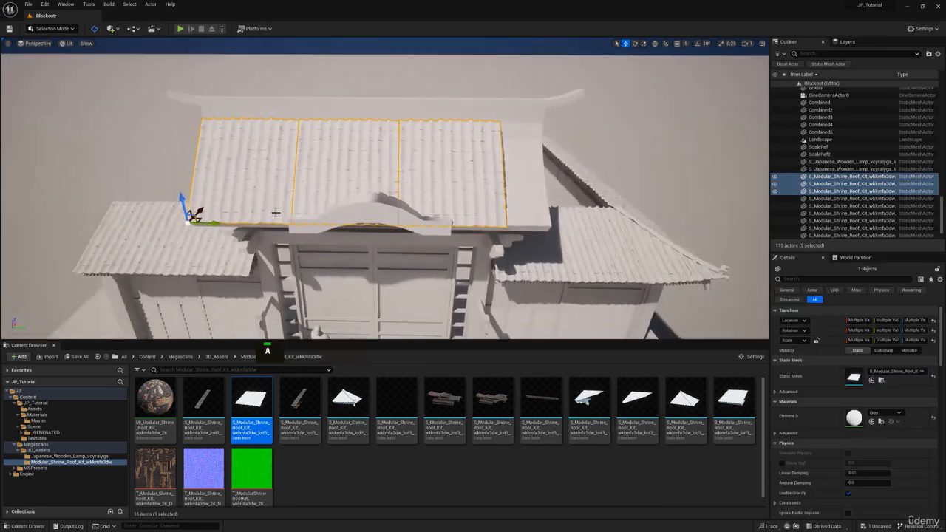
{"action": "key", "text": "r"}
{"action": "left_click_drag", "start_coordinate": [212, 223], "coordinate": [221, 223]}
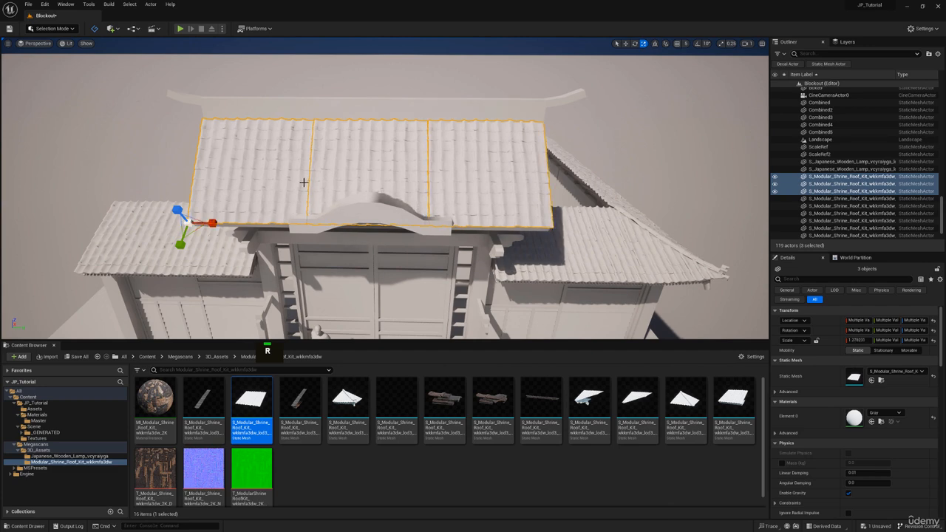
Switch to Modeling mode and merge the three tile panels into one new object, deleting the inputs.
{"action": "key", "text": "d"}
{"action": "right_click_drag", "start_coordinate": [304, 183], "coordinate": [140, 154]}
{"action": "key", "text": "q"}
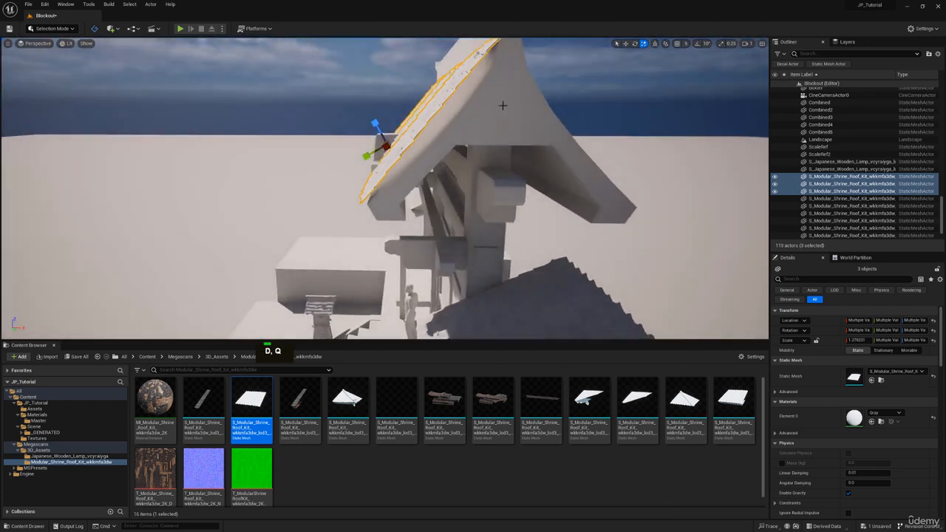
{"action": "key", "text": "w"}
{"action": "right_click_drag", "start_coordinate": [441, 117], "coordinate": [511, 109]}
{"action": "key", "text": "a"}
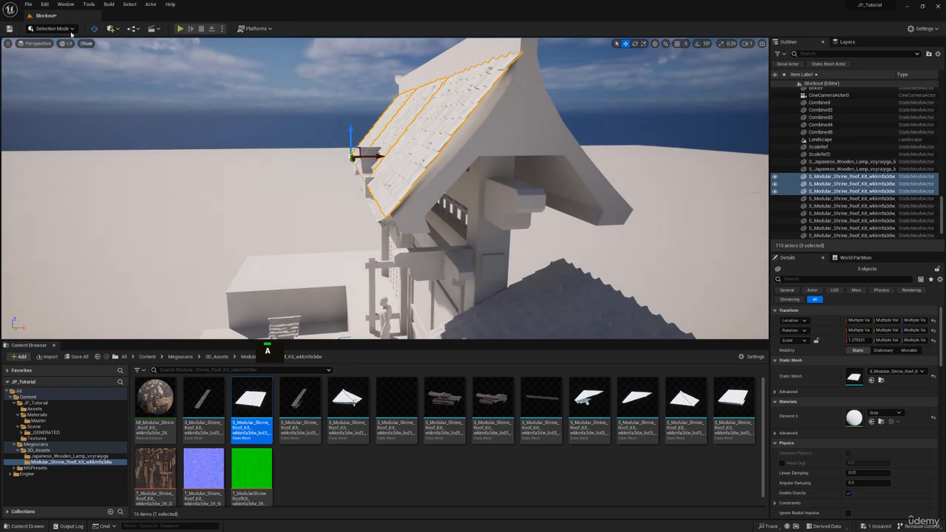
{"action": "left_click", "coordinate": [51, 28]}
{"action": "left_click", "coordinate": [63, 69]}
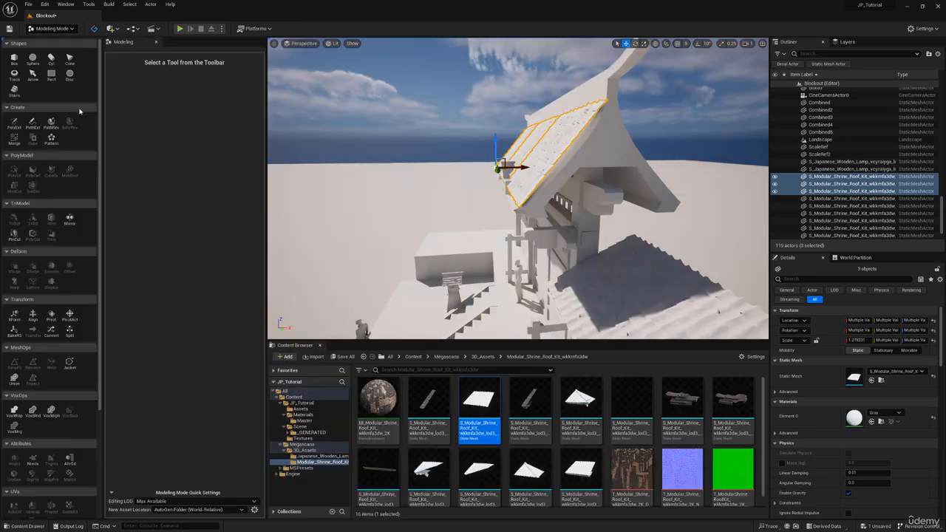
{"action": "left_click", "coordinate": [14, 139]}
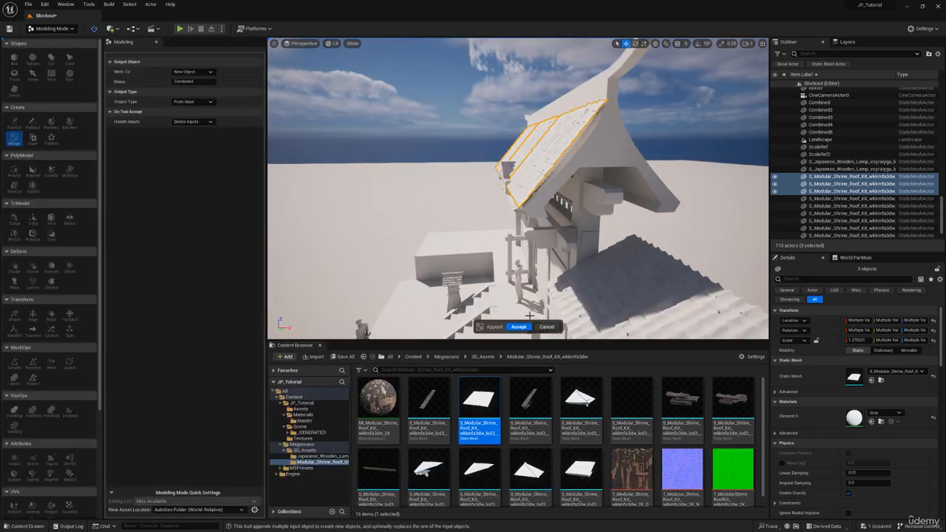
{"action": "left_click", "coordinate": [513, 328]}
Start a Lattice deformation on the merged gate roof tiles.
{"action": "right_click_drag", "start_coordinate": [527, 232], "coordinate": [533, 225]}
{"action": "key", "text": "w"}
{"action": "key", "text": "e"}
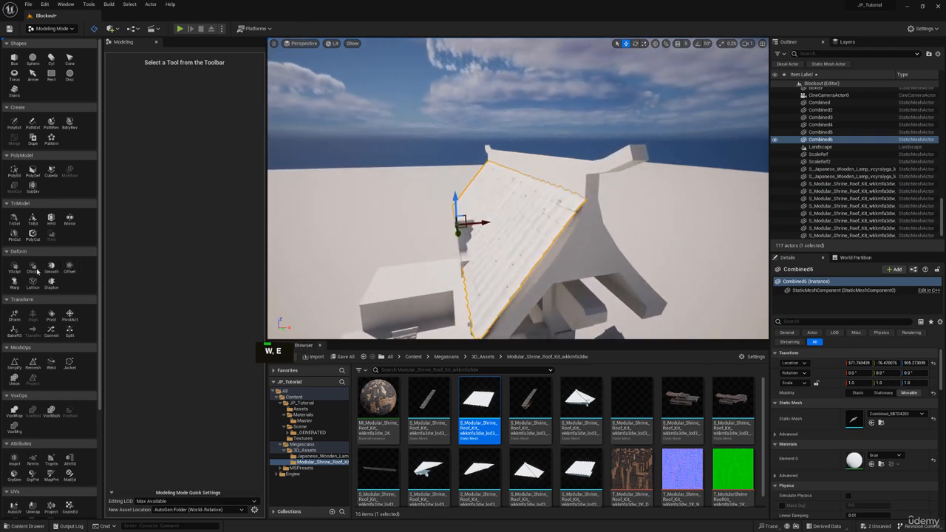
{"action": "left_click", "coordinate": [33, 282]}
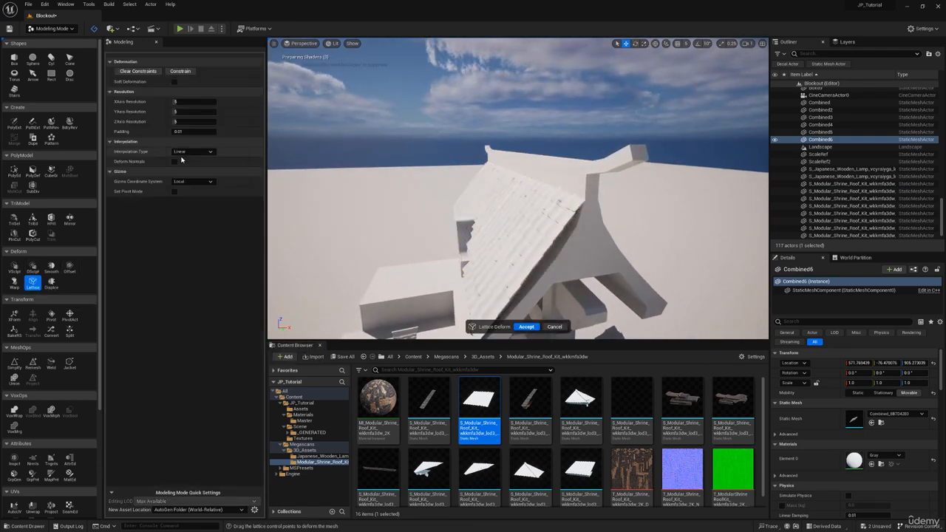
{"action": "right_click_drag", "start_coordinate": [408, 145], "coordinate": [408, 146]}
{"action": "key", "text": "s"}
{"action": "key", "text": "w"}
{"action": "right_click_drag", "start_coordinate": [489, 139], "coordinate": [488, 139]}
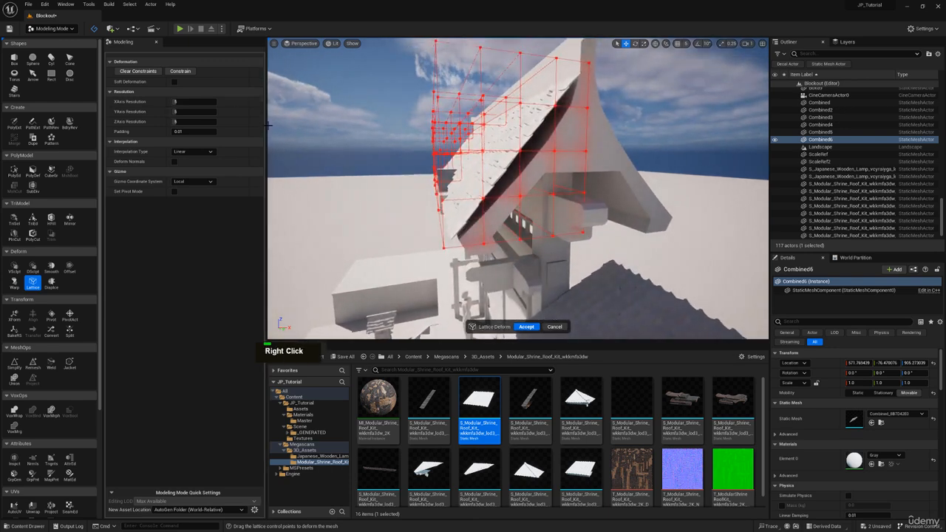
Set the lattice resolution to 3 on X and 2 on both Y and Z.
{"action": "type", "text": "0"}
{"action": "left_click", "coordinate": [197, 113]}
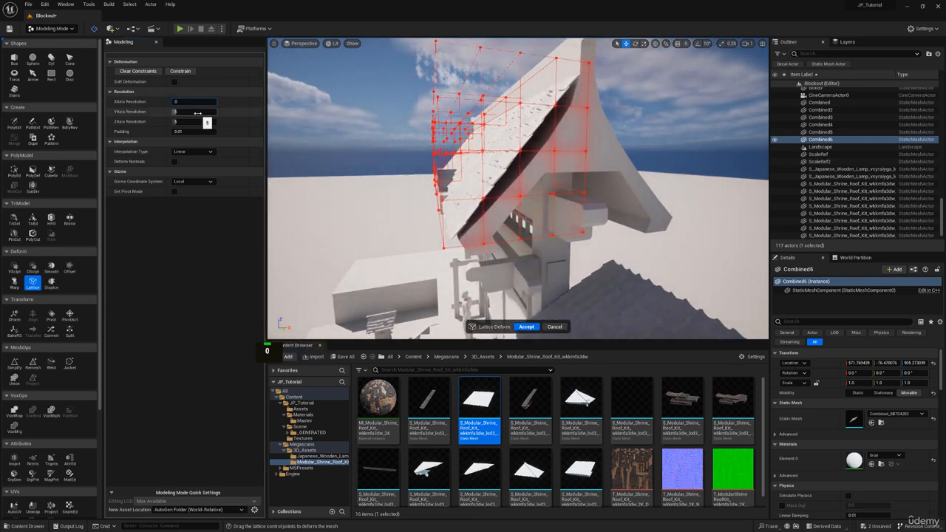
{"action": "type", "text": "0"}
{"action": "left_click", "coordinate": [198, 121]}
{"action": "type", "text": "0"}
{"action": "key", "text": "Return"}
{"action": "left_click", "coordinate": [197, 114]}
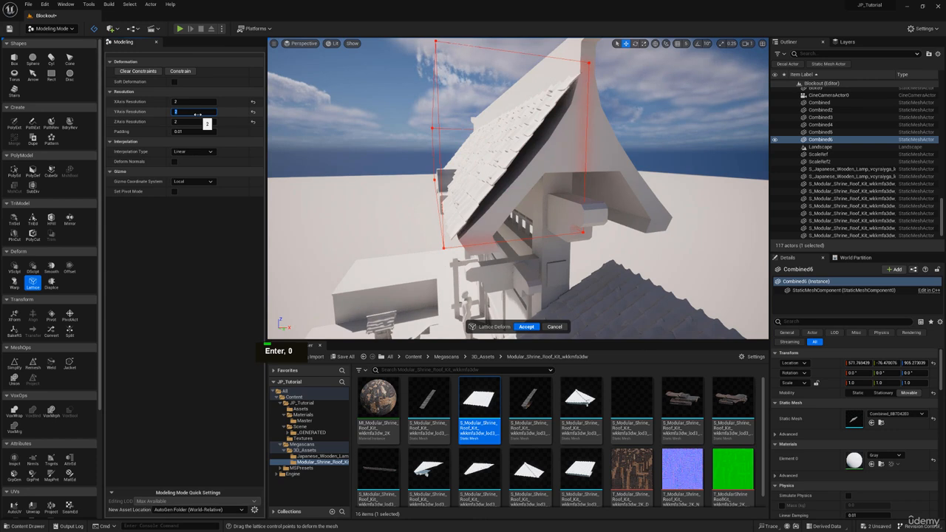
{"action": "type", "text": "3"}
{"action": "key", "text": "Return"}
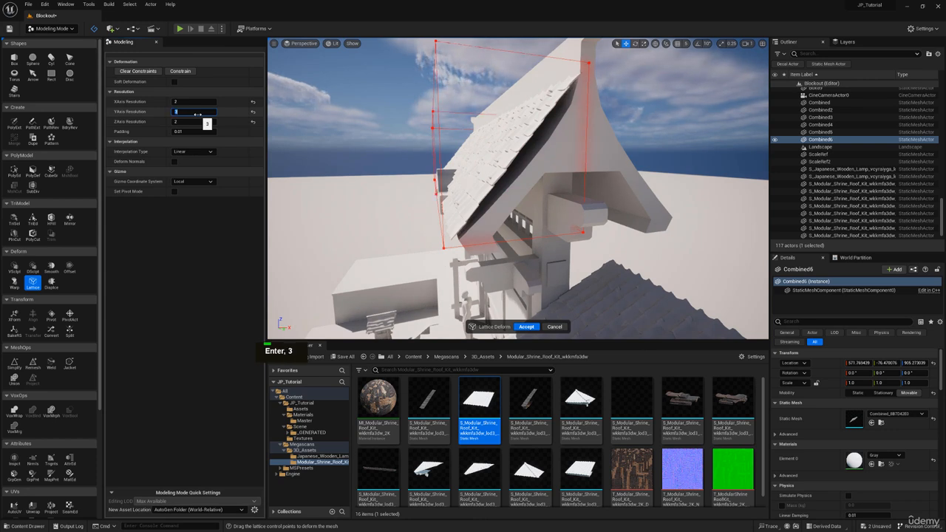
{"action": "type", "text": "2"}
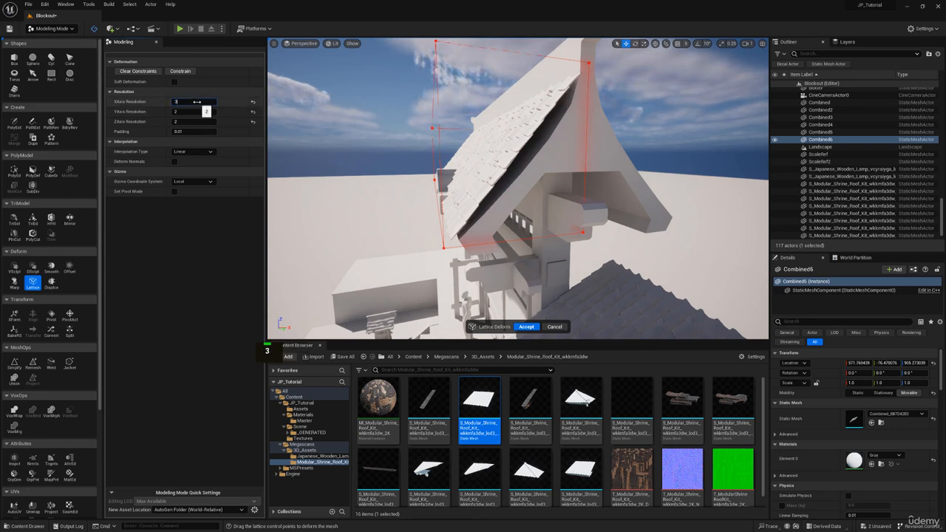
{"action": "key", "text": "Return"}
Select the middle lattice points, shift them so the tiles follow the gate roof's curve, and accept the deformation.
{"action": "key", "text": "s"}
{"action": "right_click_drag", "start_coordinate": [444, 147], "coordinate": [444, 147]}
{"action": "key", "text": "d"}
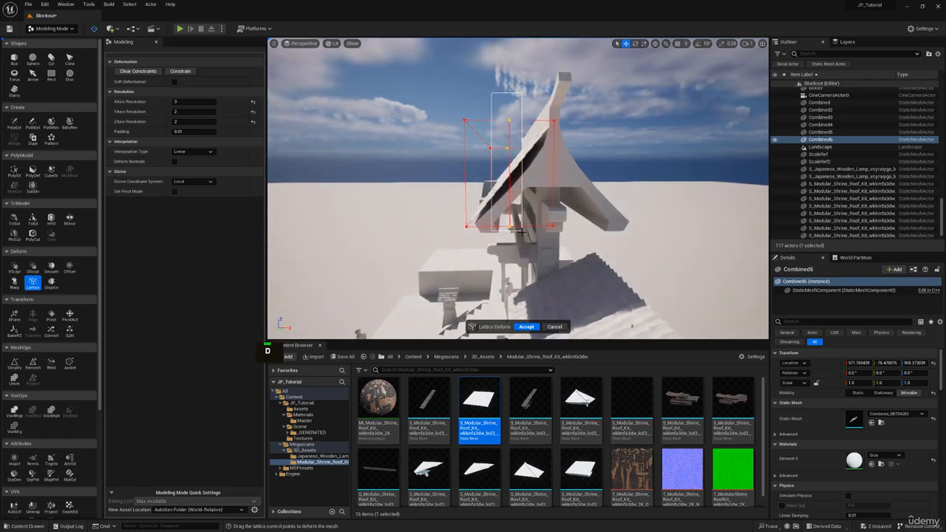
{"action": "left_click", "coordinate": [505, 168]}
{"action": "left_click", "coordinate": [500, 159]}
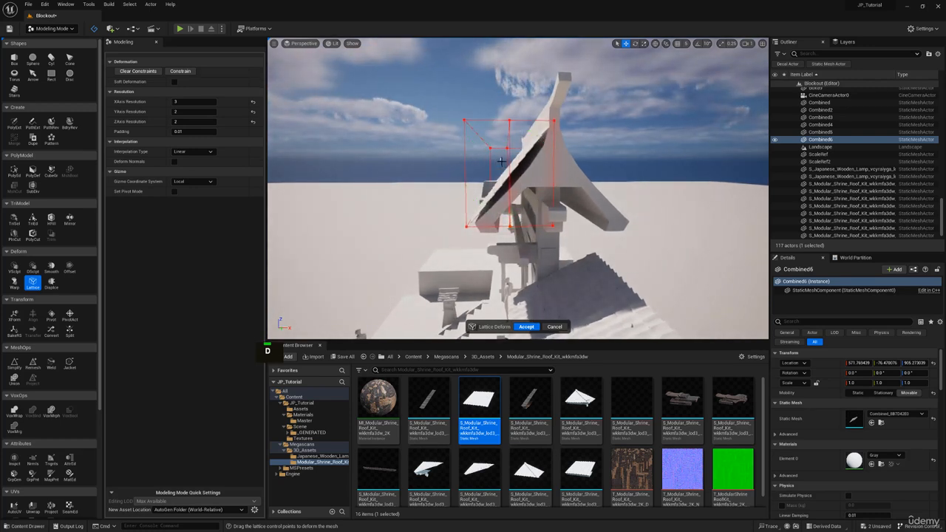
{"action": "left_click_drag", "start_coordinate": [501, 106], "coordinate": [518, 246]}
{"action": "left_click_drag", "start_coordinate": [500, 161], "coordinate": [500, 163]}
{"action": "right_click_drag", "start_coordinate": [500, 162], "coordinate": [591, 165]}
{"action": "key", "text": "w"}
{"action": "key", "text": "a"}
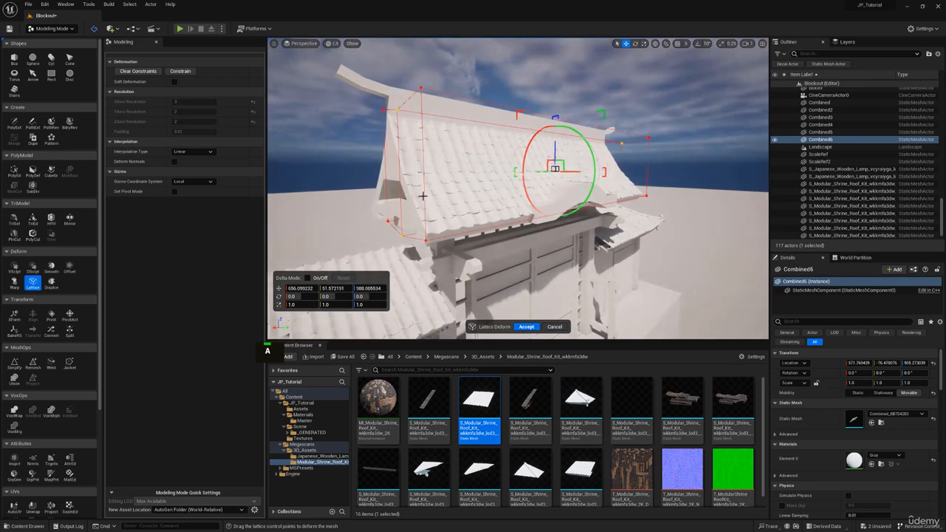
{"action": "key", "text": "a"}
{"action": "right_click_drag", "start_coordinate": [525, 322], "coordinate": [622, 322]}
{"action": "left_click", "coordinate": [532, 324]}
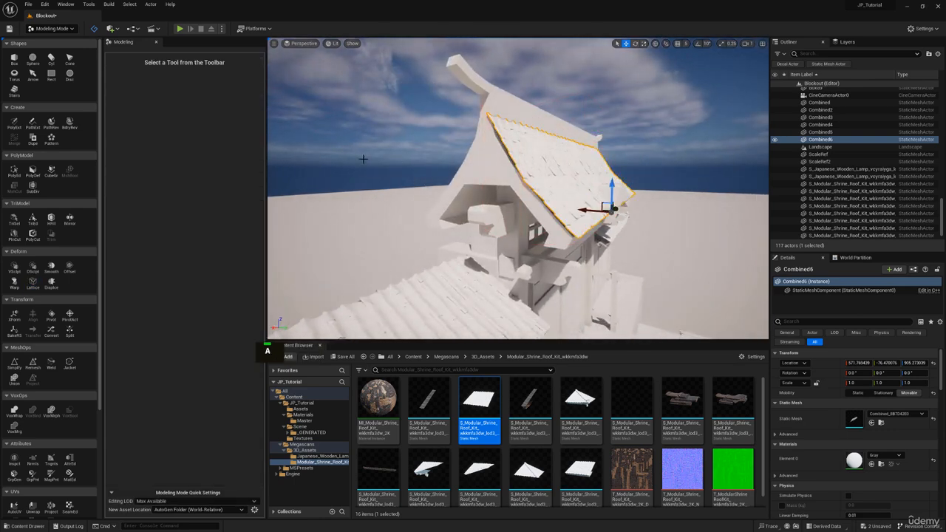
Return to Selection mode and view the scene through CineCameraActor0.
{"action": "key", "text": "d"}
{"action": "right_click_drag", "start_coordinate": [363, 159], "coordinate": [244, 161]}
{"action": "left_click", "coordinate": [65, 28]}
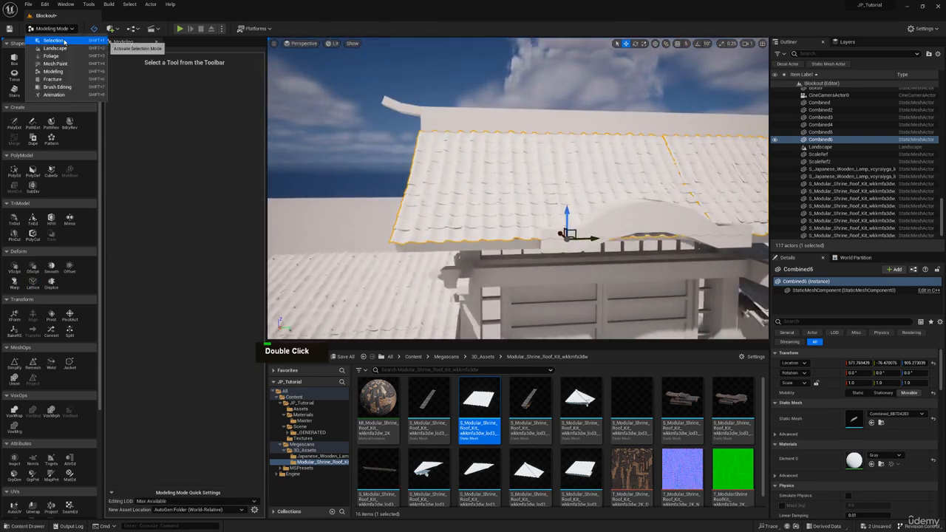
{"action": "left_click", "coordinate": [52, 40]}
{"action": "left_click", "coordinate": [38, 43]}
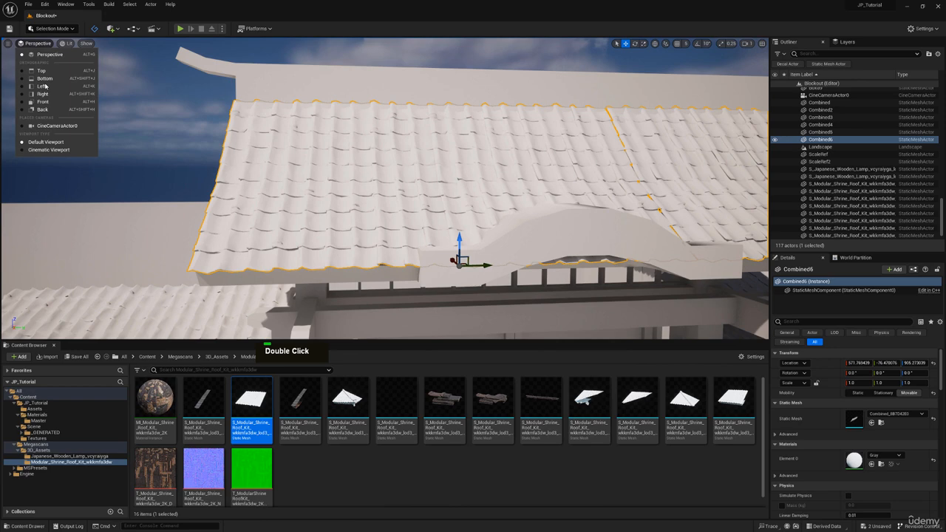
{"action": "left_click", "coordinate": [52, 124]}
Deselect the roof tiles and save all unsaved changes.
{"action": "left_click", "coordinate": [527, 111]}
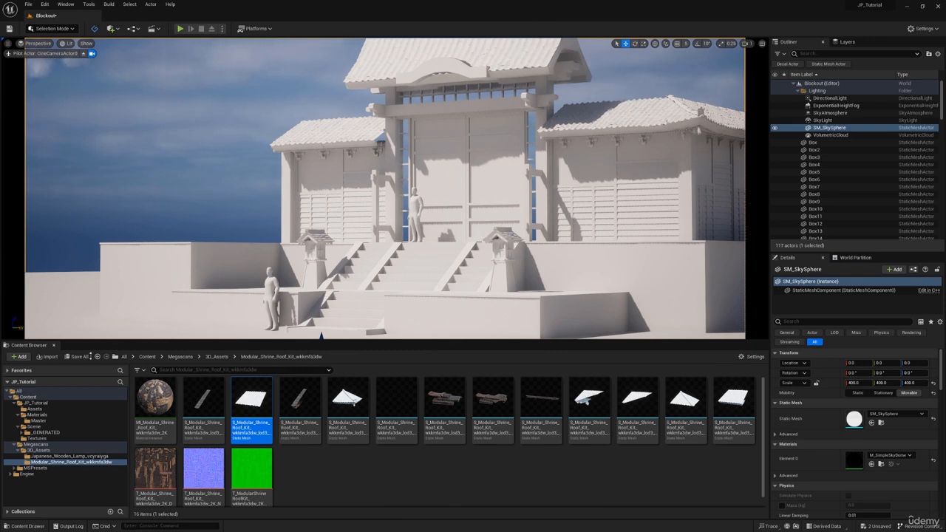
{"action": "left_click", "coordinate": [75, 359]}
{"action": "left_click", "coordinate": [533, 354]}
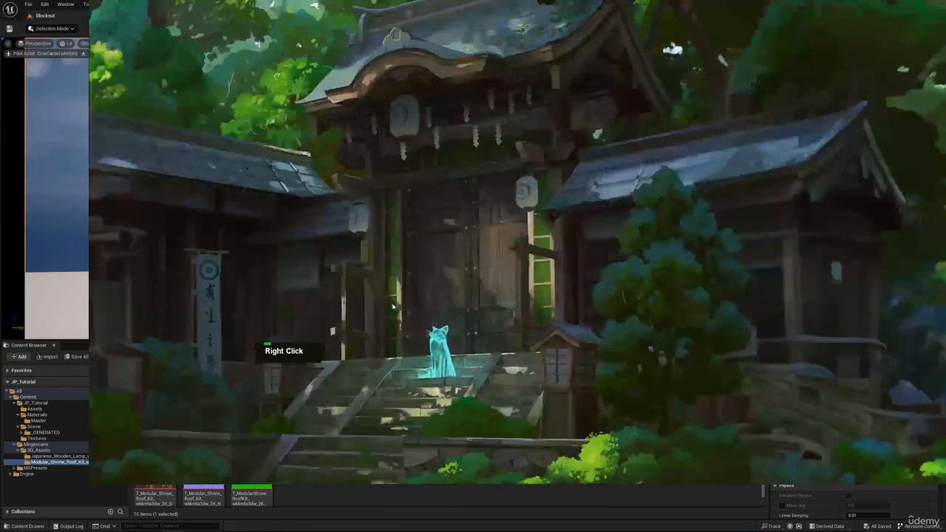
Examine the shrine painting on the reference board to compare its roofs and side buildings with the blockout.
{"action": "right_click_drag", "start_coordinate": [525, 176], "coordinate": [467, 176]}
{"action": "scroll", "coordinate": [454, 255], "scroll_direction": "down", "scroll_amount": 2}
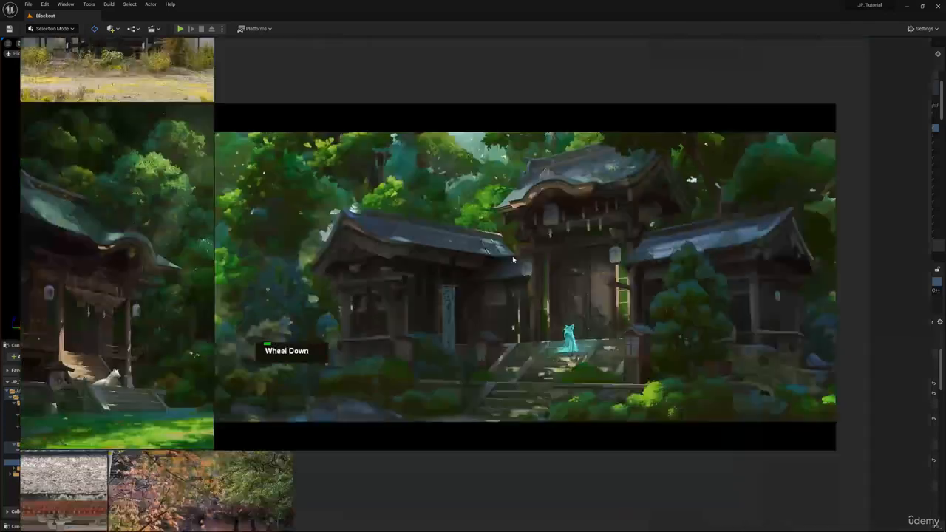
{"action": "scroll", "coordinate": [454, 256], "scroll_direction": "up", "scroll_amount": 2}
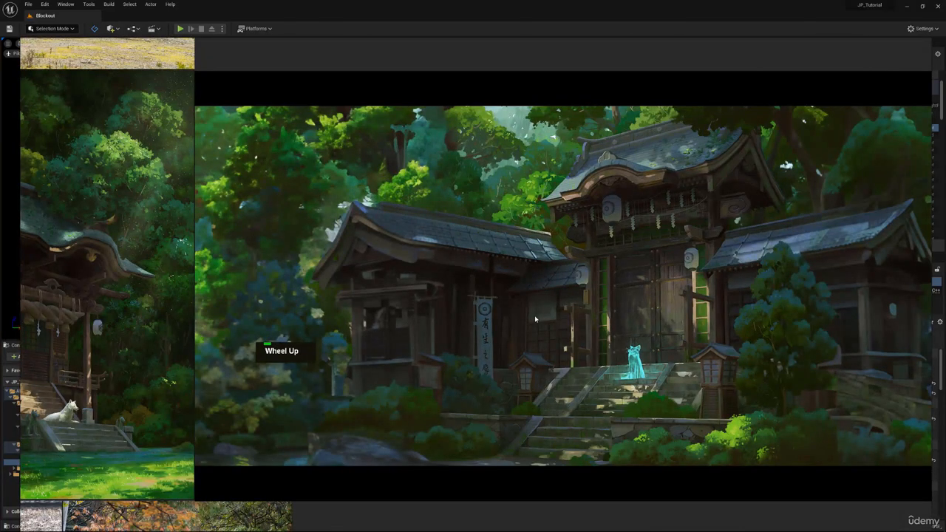
{"action": "middle_click_drag", "start_coordinate": [535, 322], "coordinate": [365, 308]}
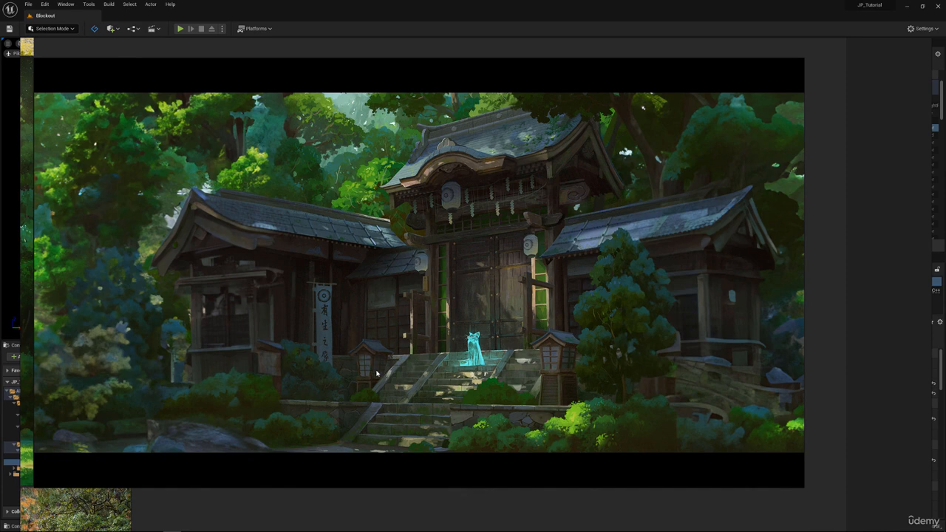
{"action": "right_click_drag", "start_coordinate": [370, 368], "coordinate": [355, 0]}
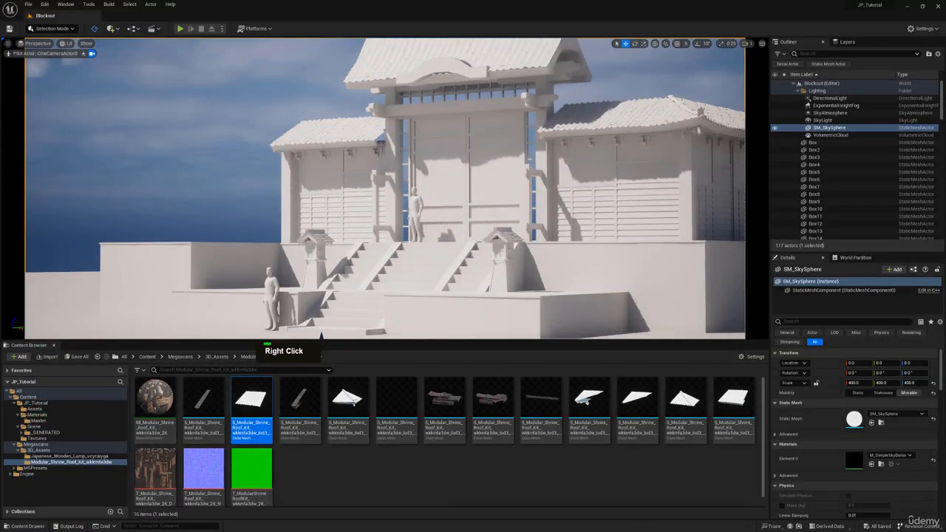